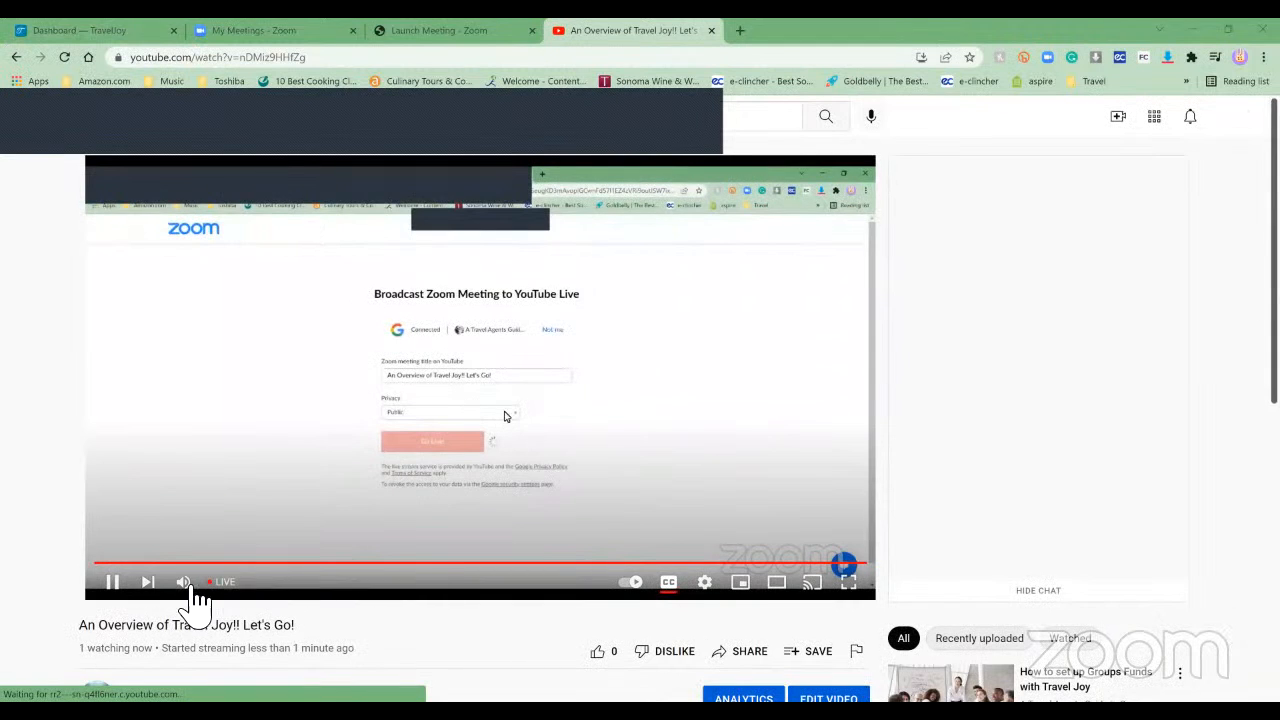
Step: Switch from the YouTube live stream to the TravelJoy dashboard
click(70, 30)
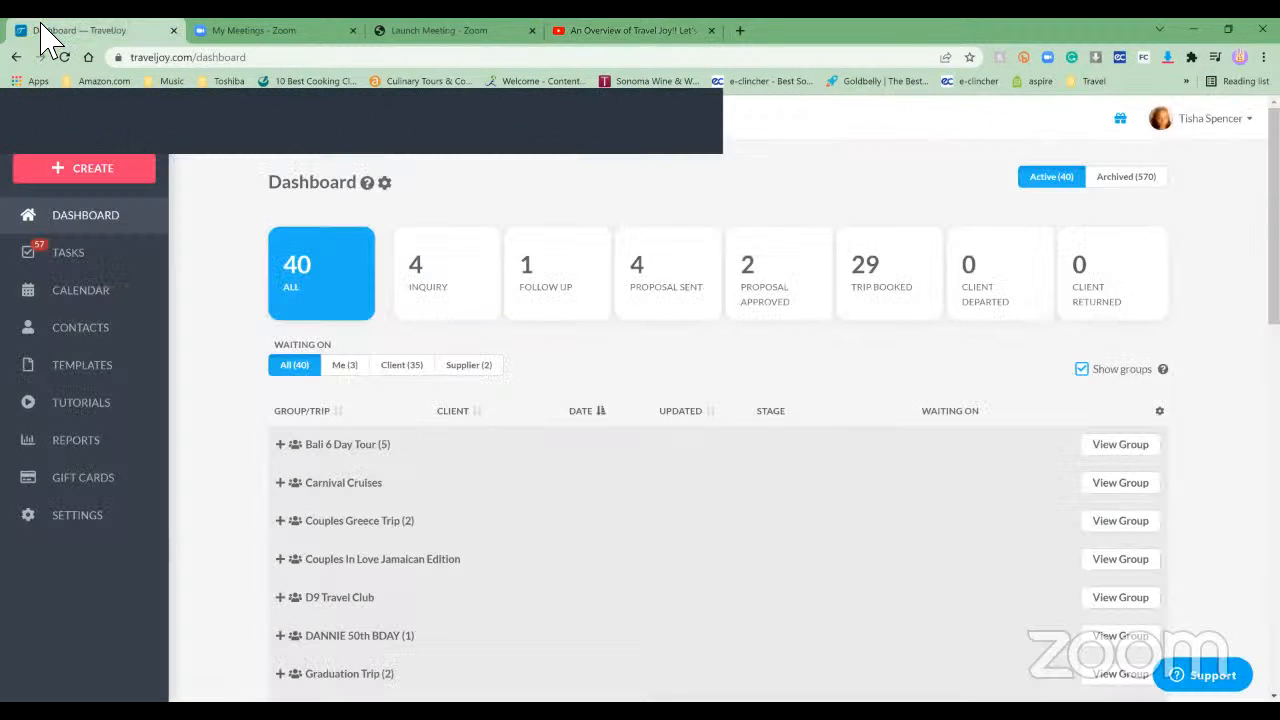
click(576, 32)
click(125, 30)
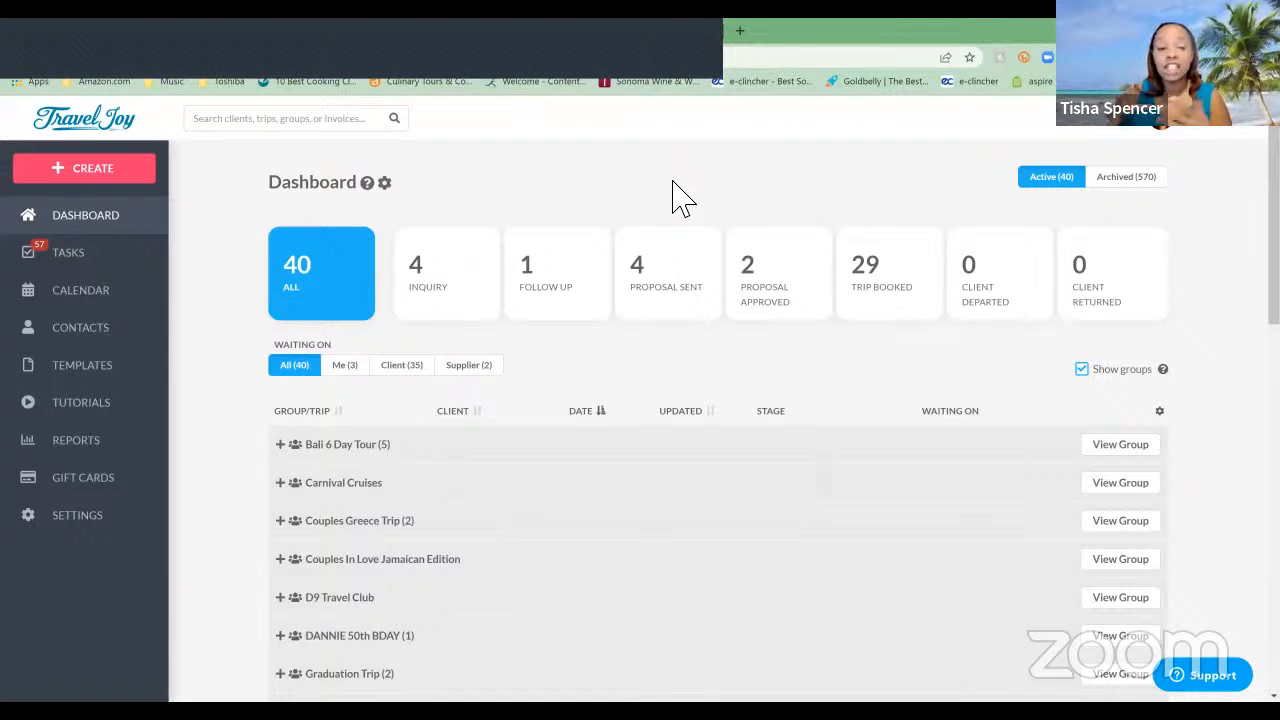
click(256, 45)
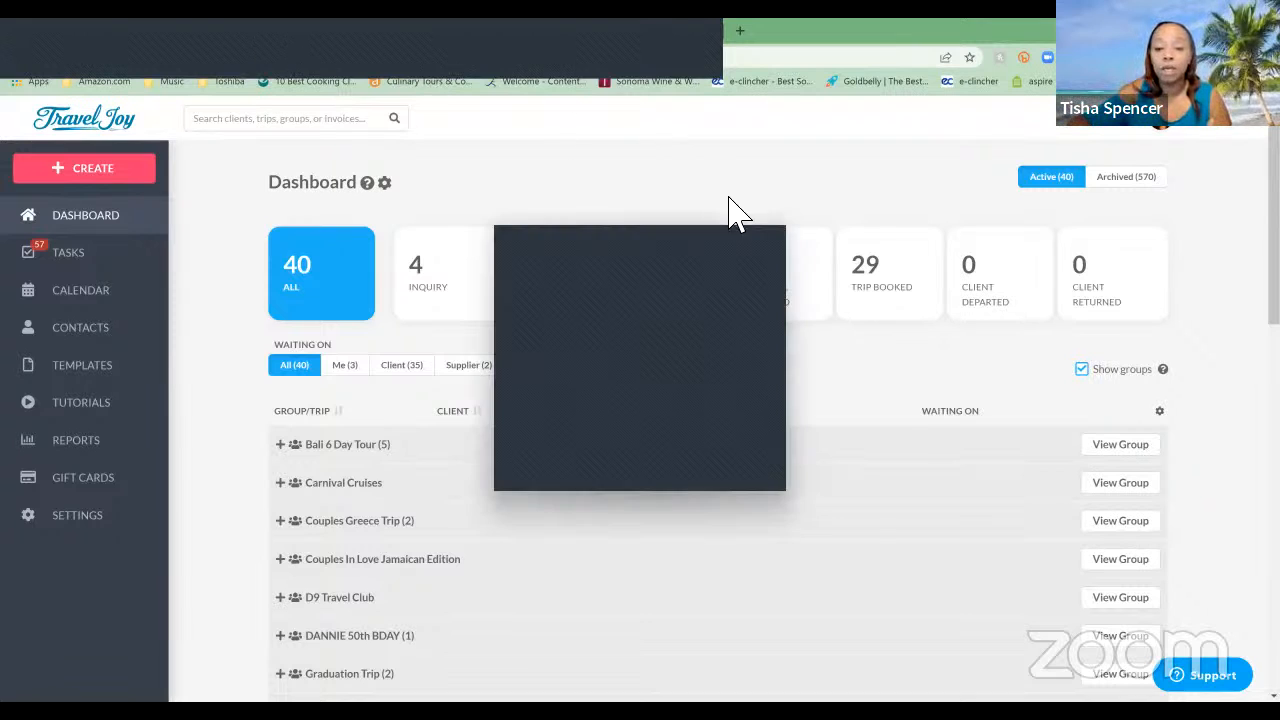
click(771, 238)
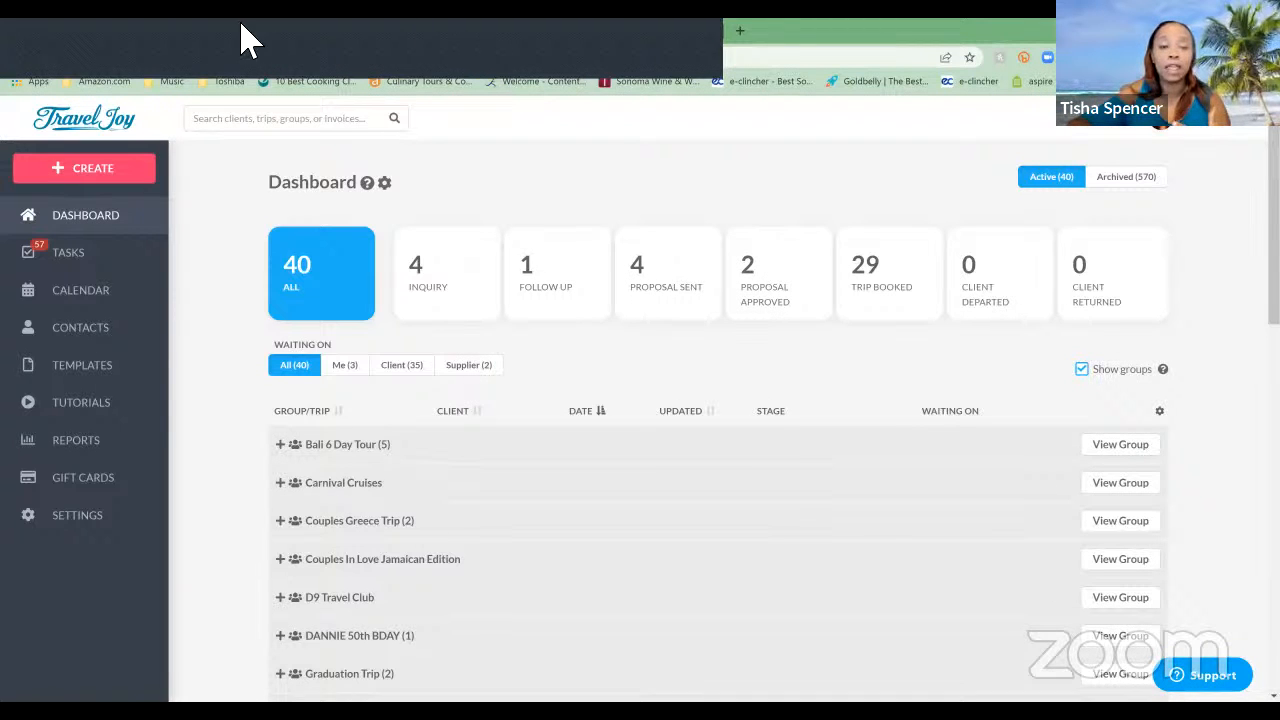
click(130, 50)
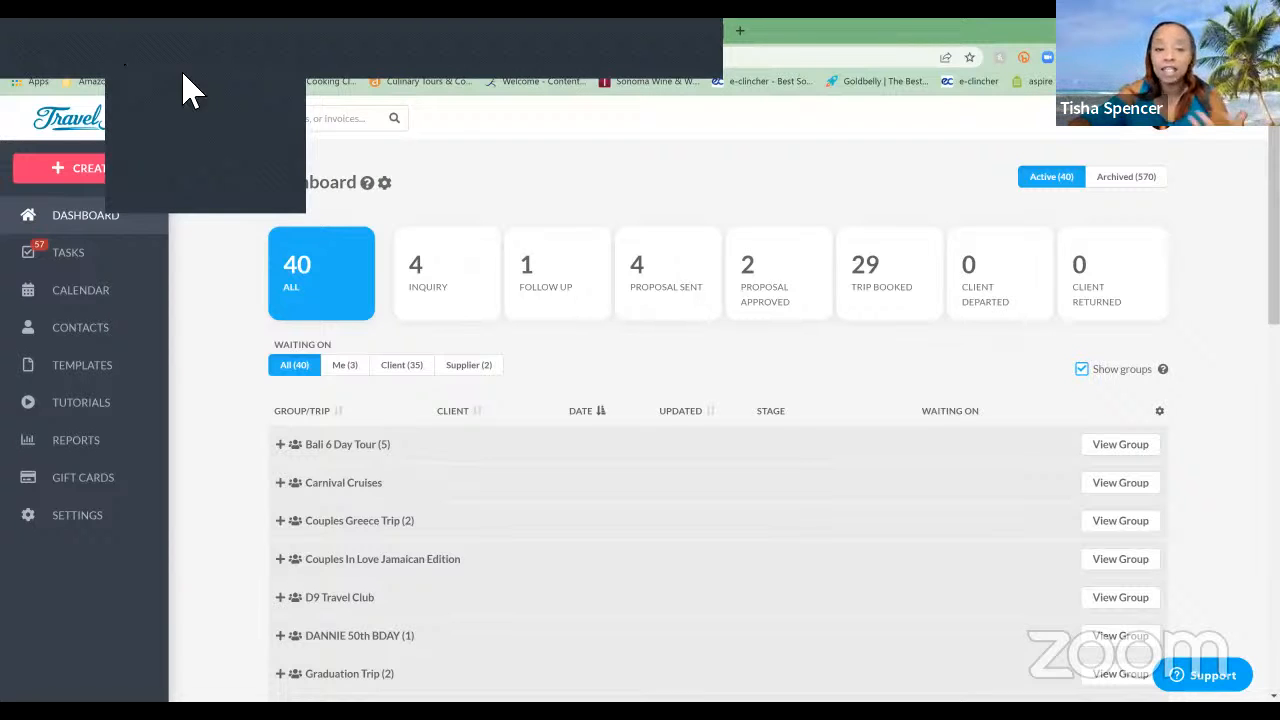
click(510, 147)
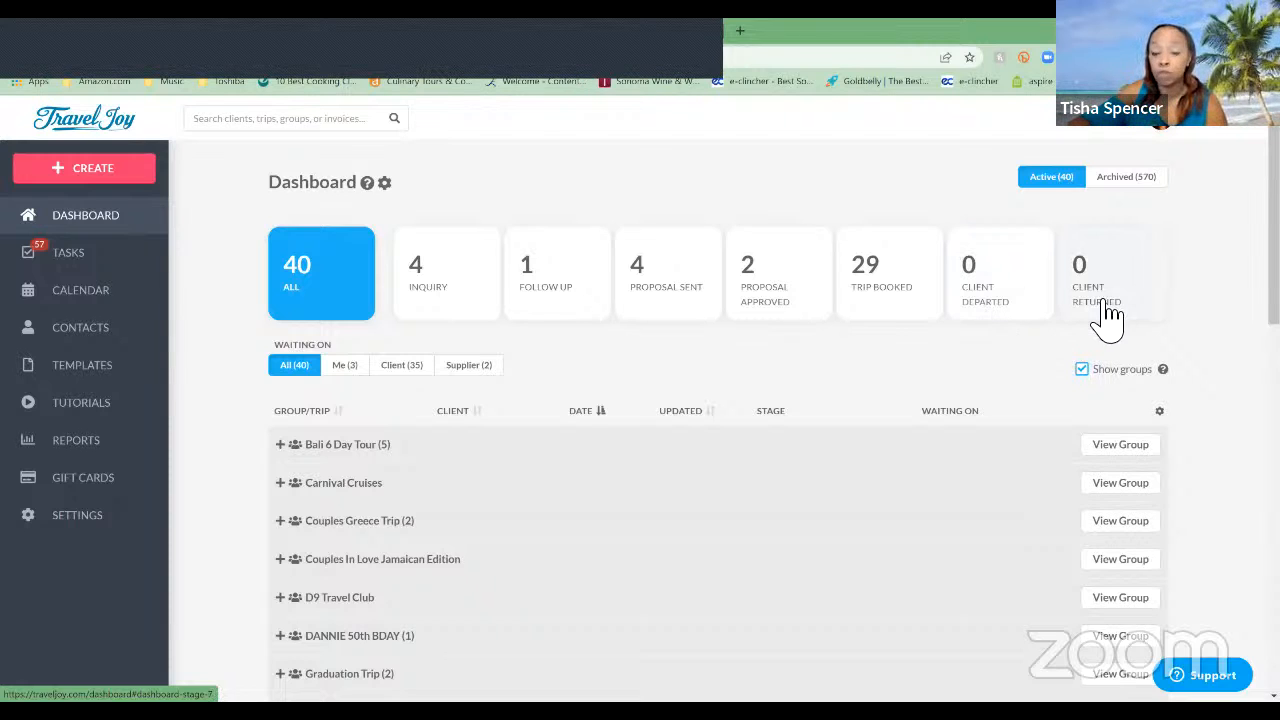
Step: Review the dashboard's trip stages in the stage editor, including the Move into options for Inquiry, and close it without changes
click(385, 184)
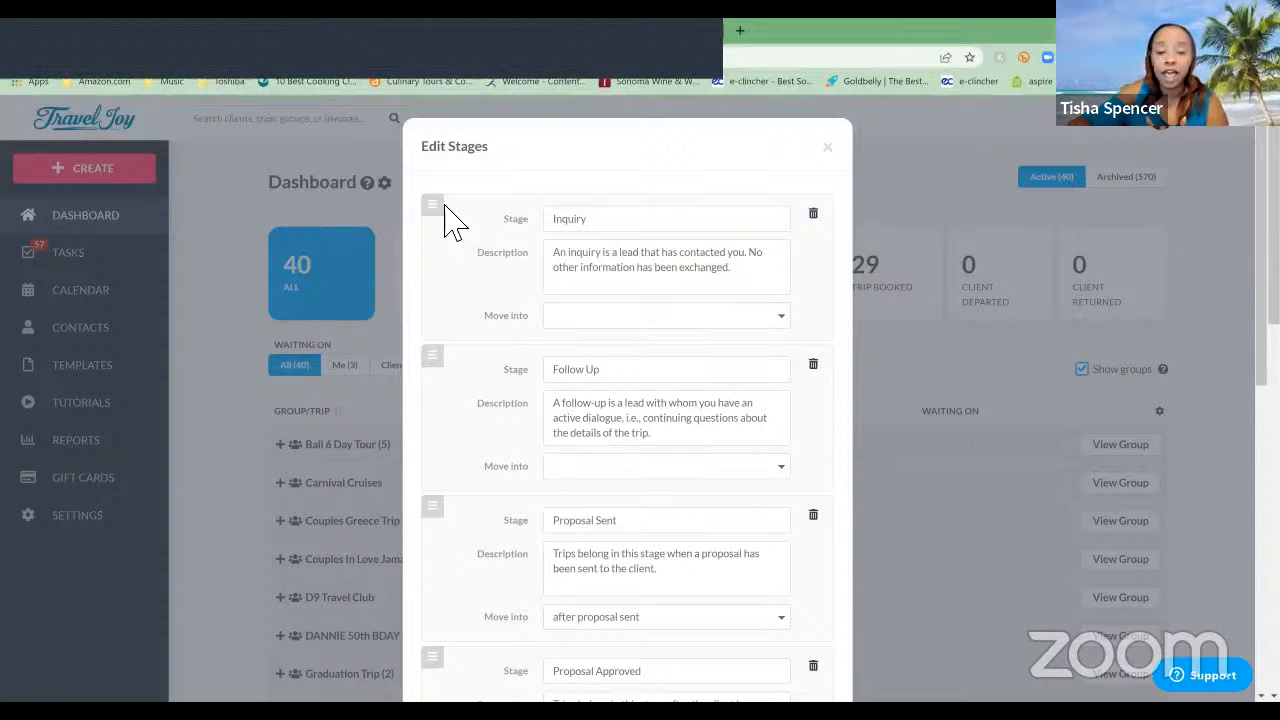
scroll(500, 320, down, 4)
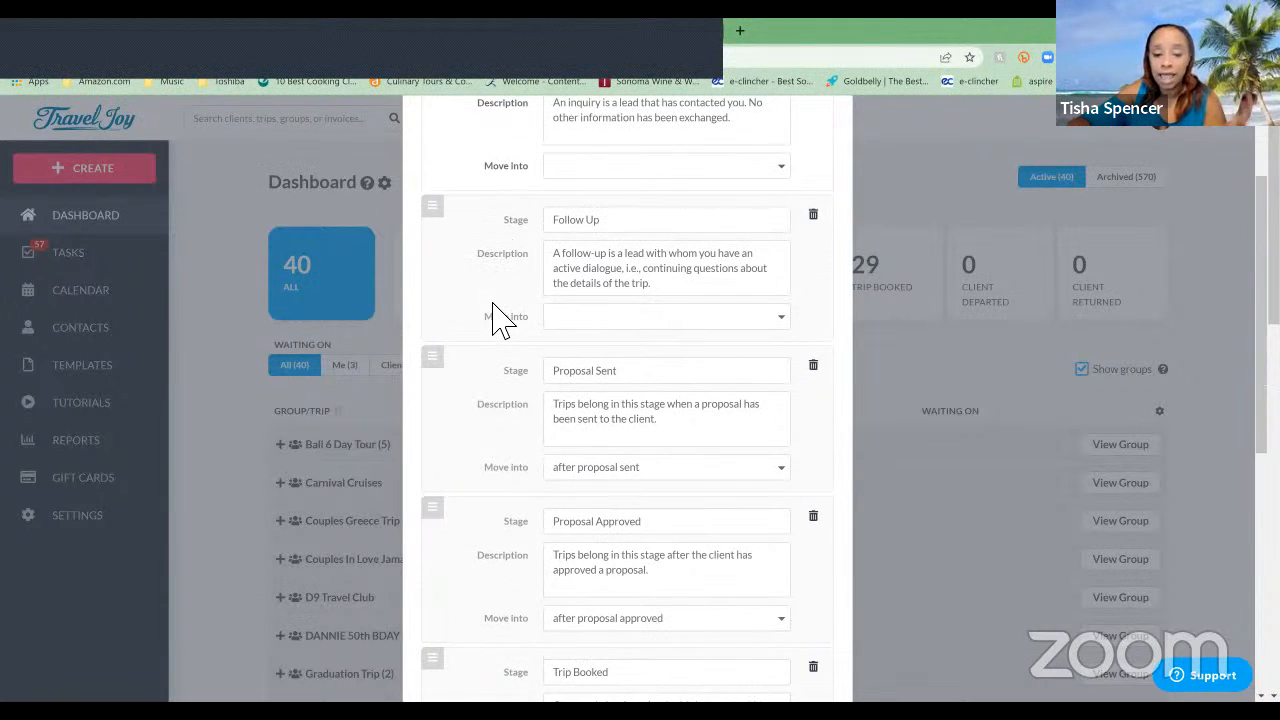
scroll(500, 320, down, 4)
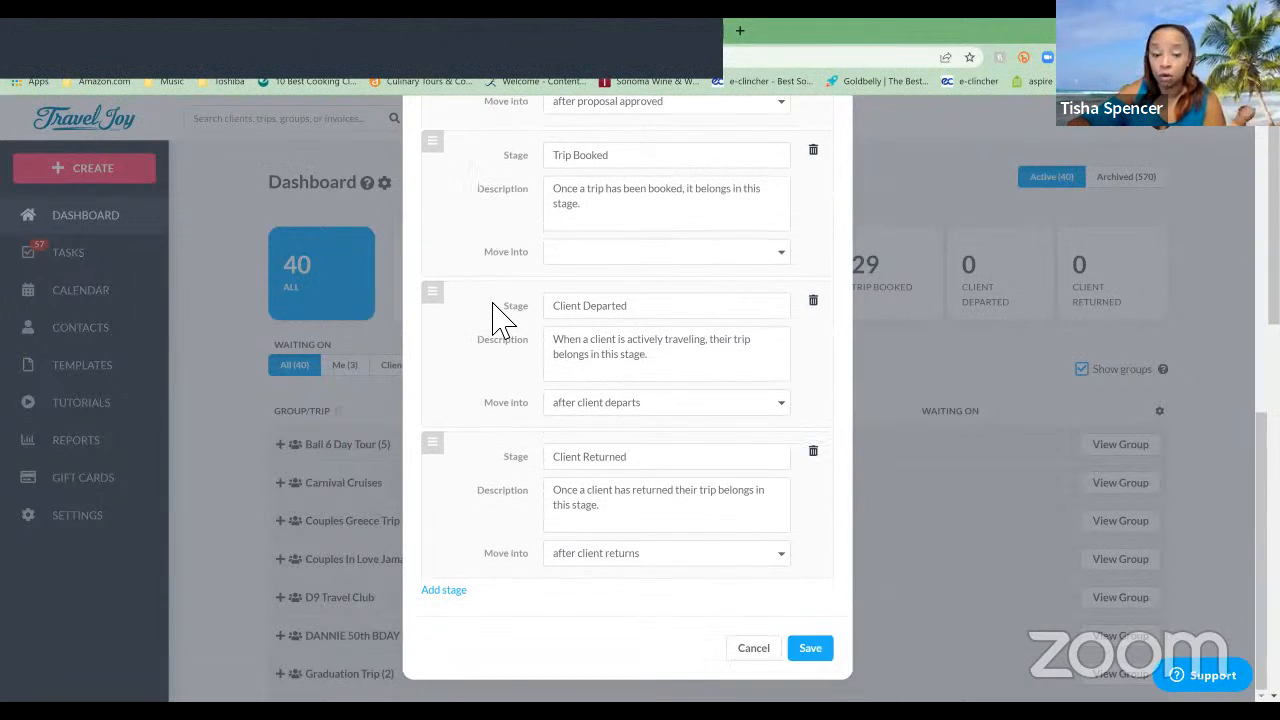
scroll(500, 320, up, 8)
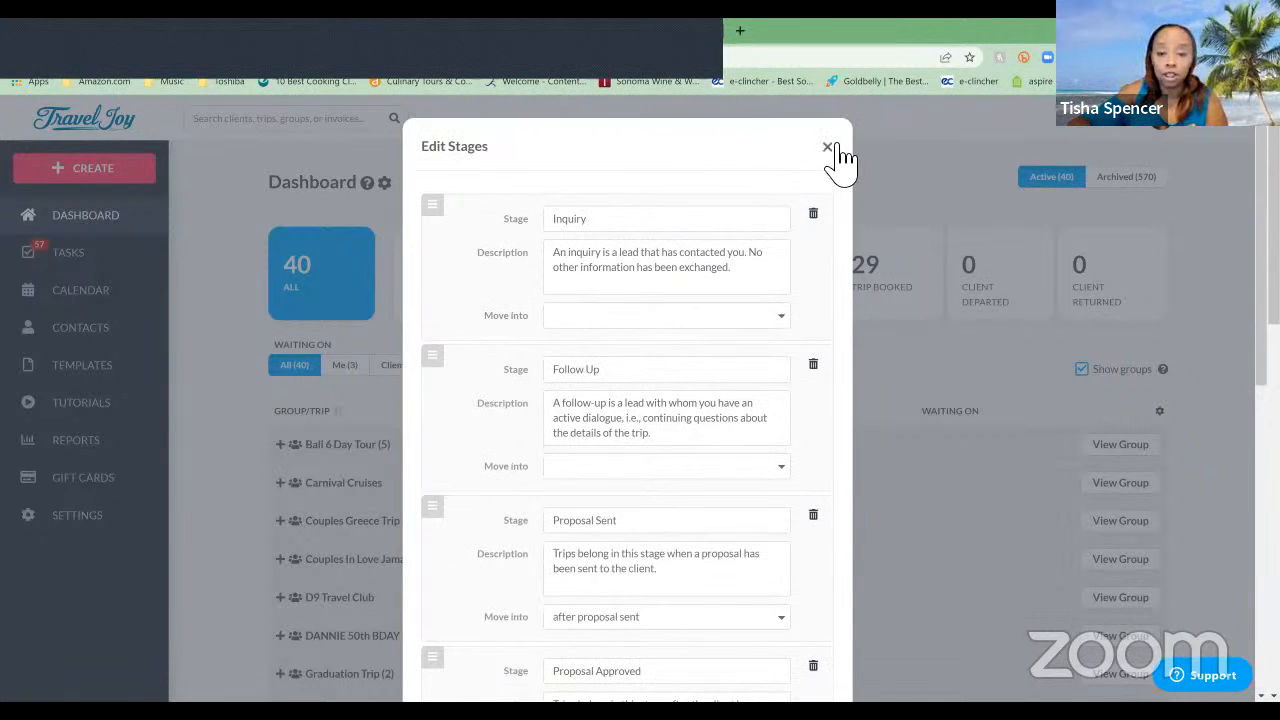
click(740, 318)
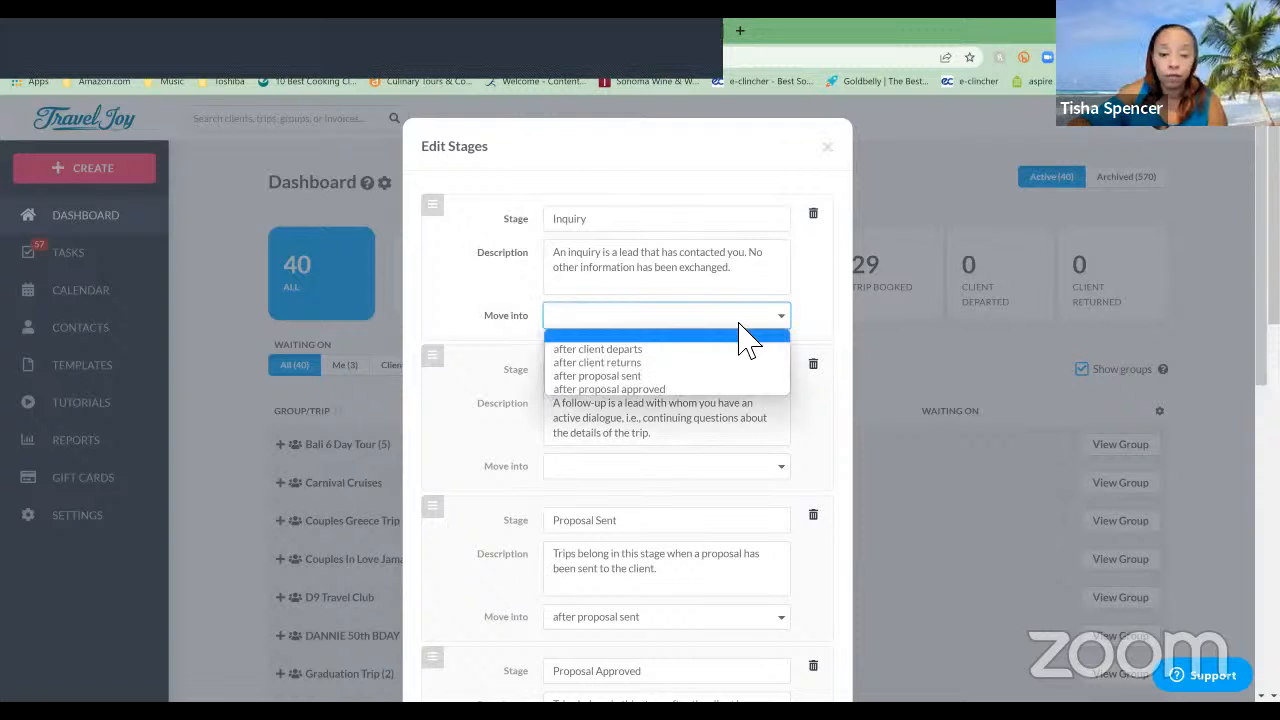
click(828, 148)
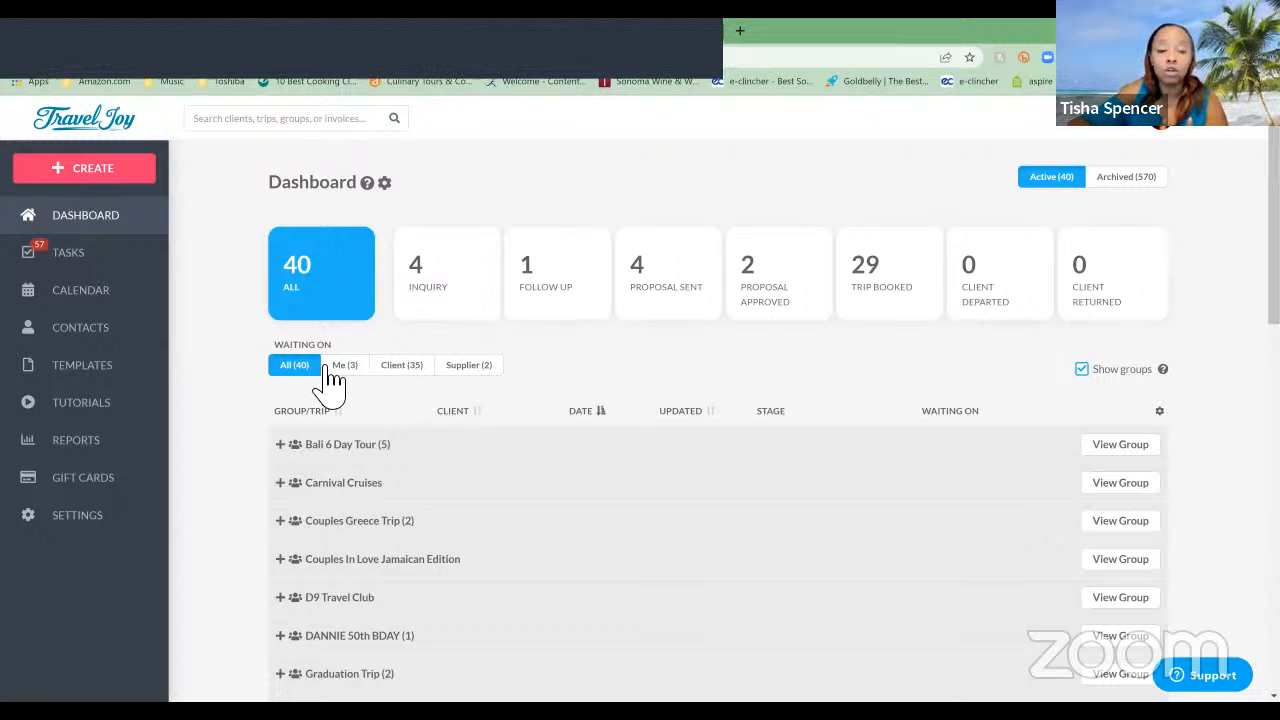
Step: View the active trips waiting on Me, Client and Supplier in turn
scroll(297, 238, down, 1)
triple_click(345, 268)
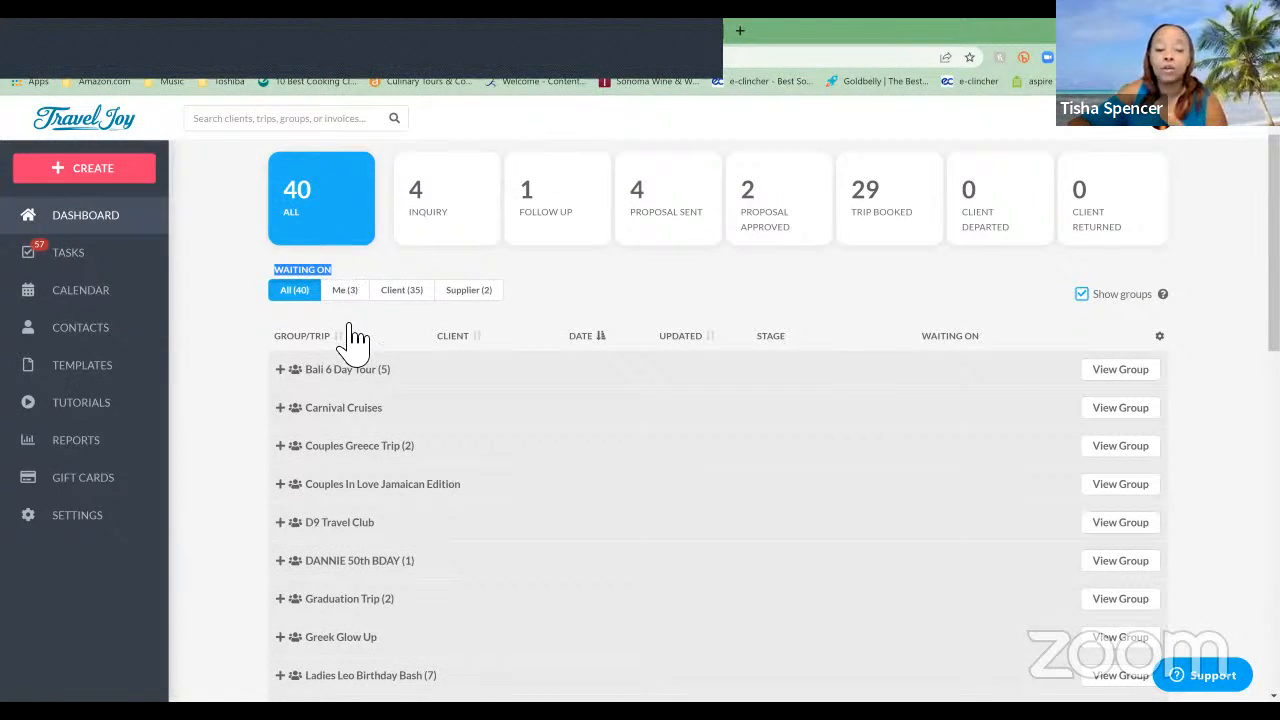
click(345, 291)
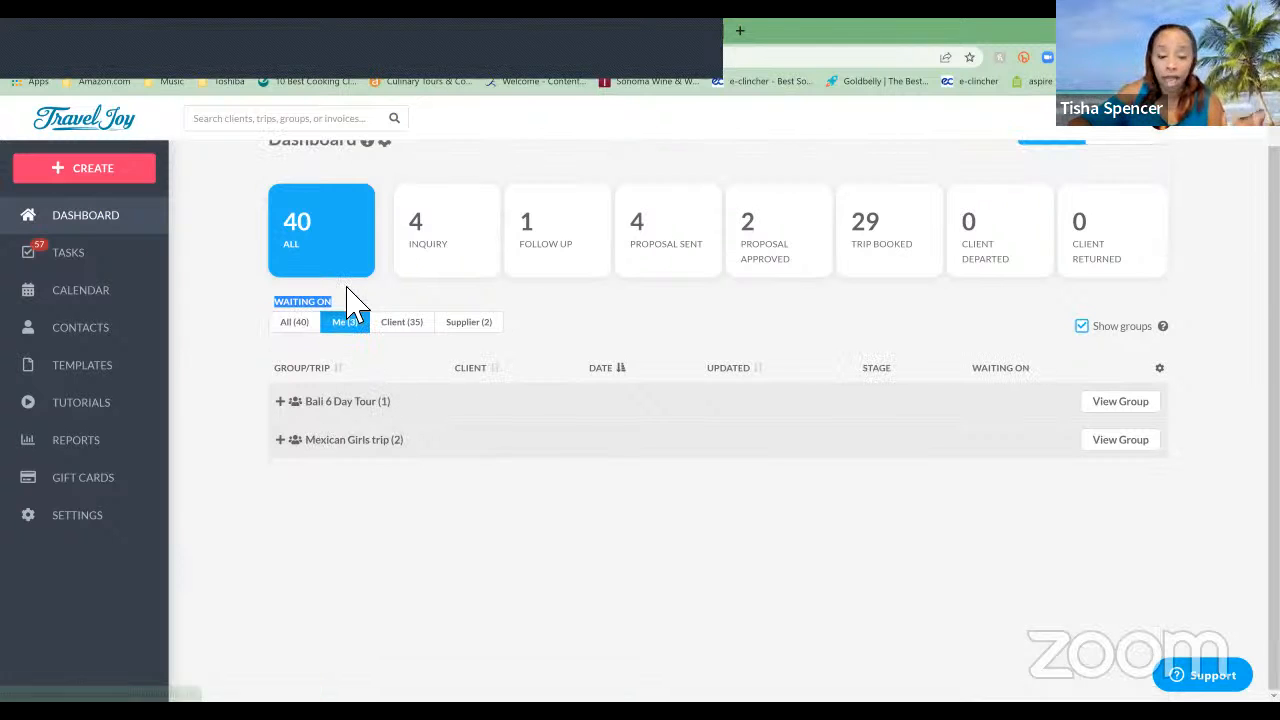
click(417, 334)
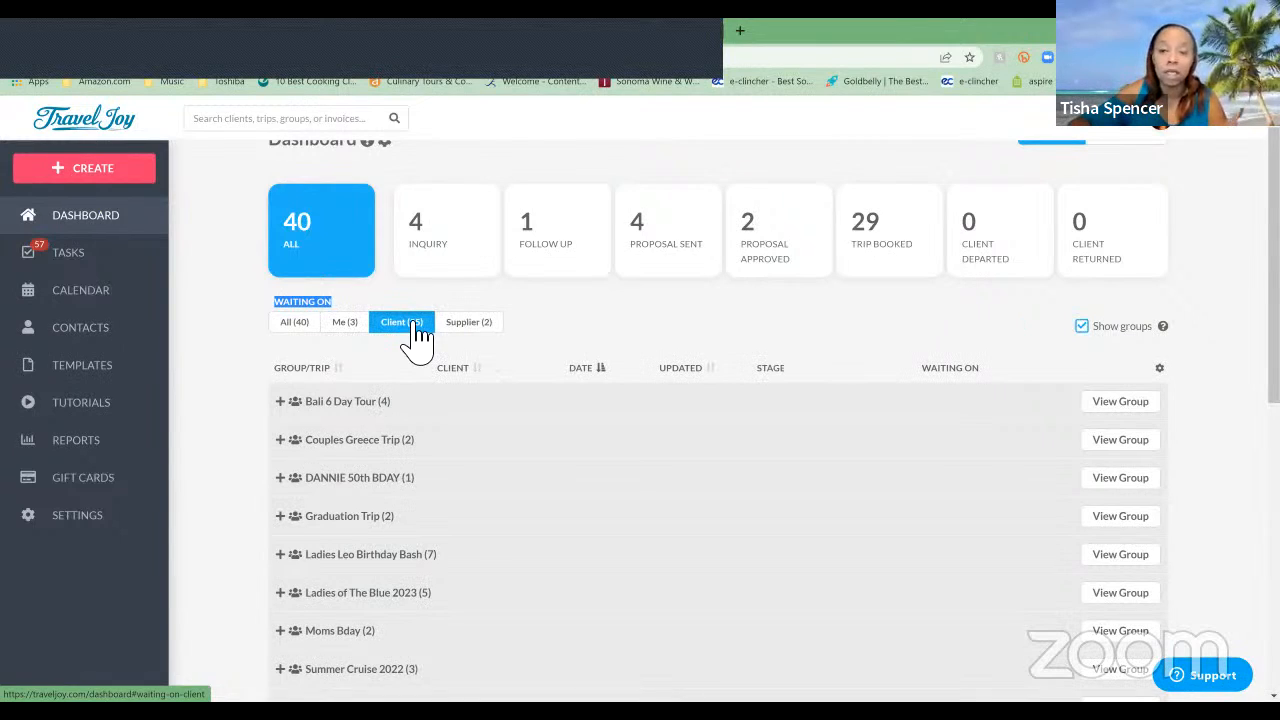
click(470, 322)
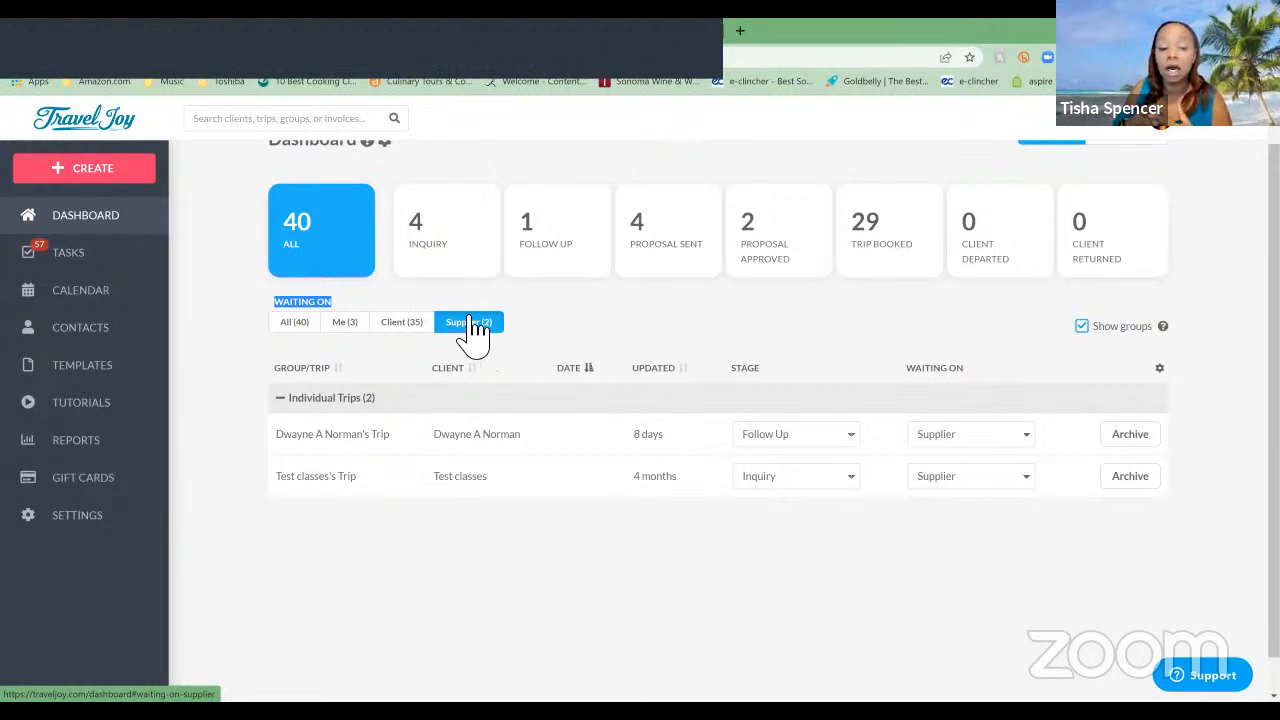
Step: In Test classes's Trip, draft a supplier message to ALG Promotions with the subject "Your Invoice is fully paid!"
click(468, 488)
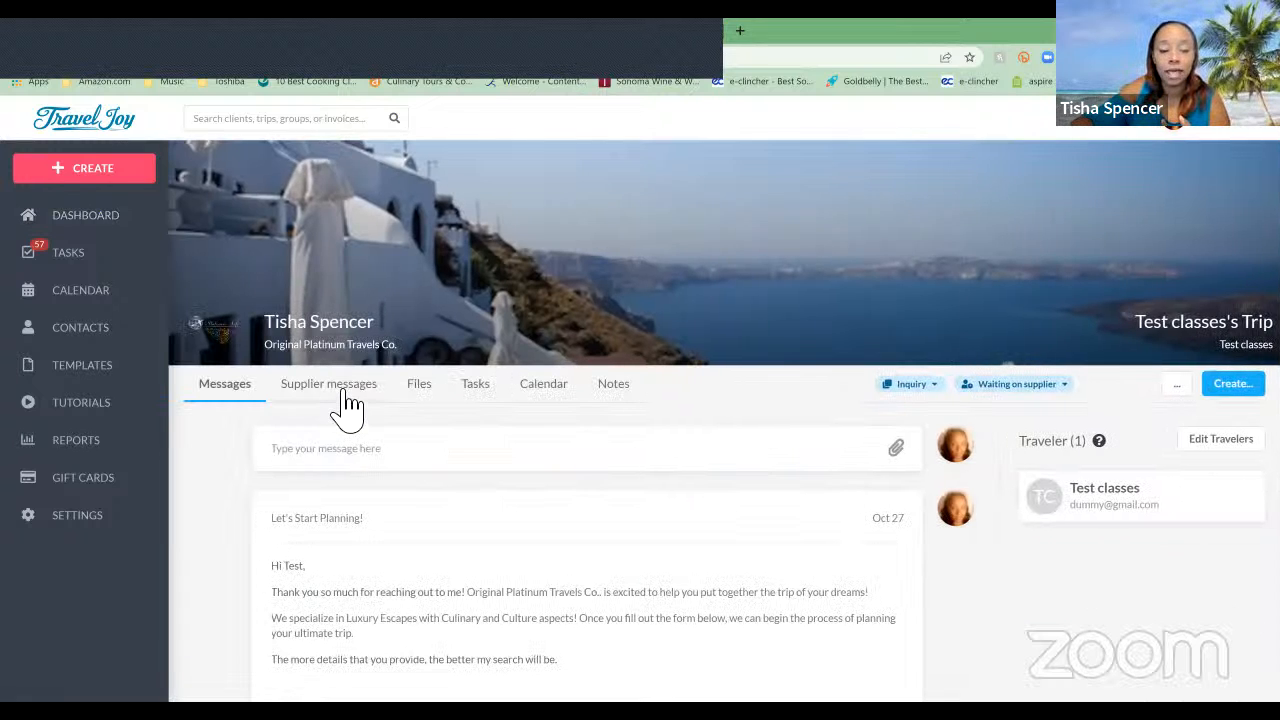
click(345, 403)
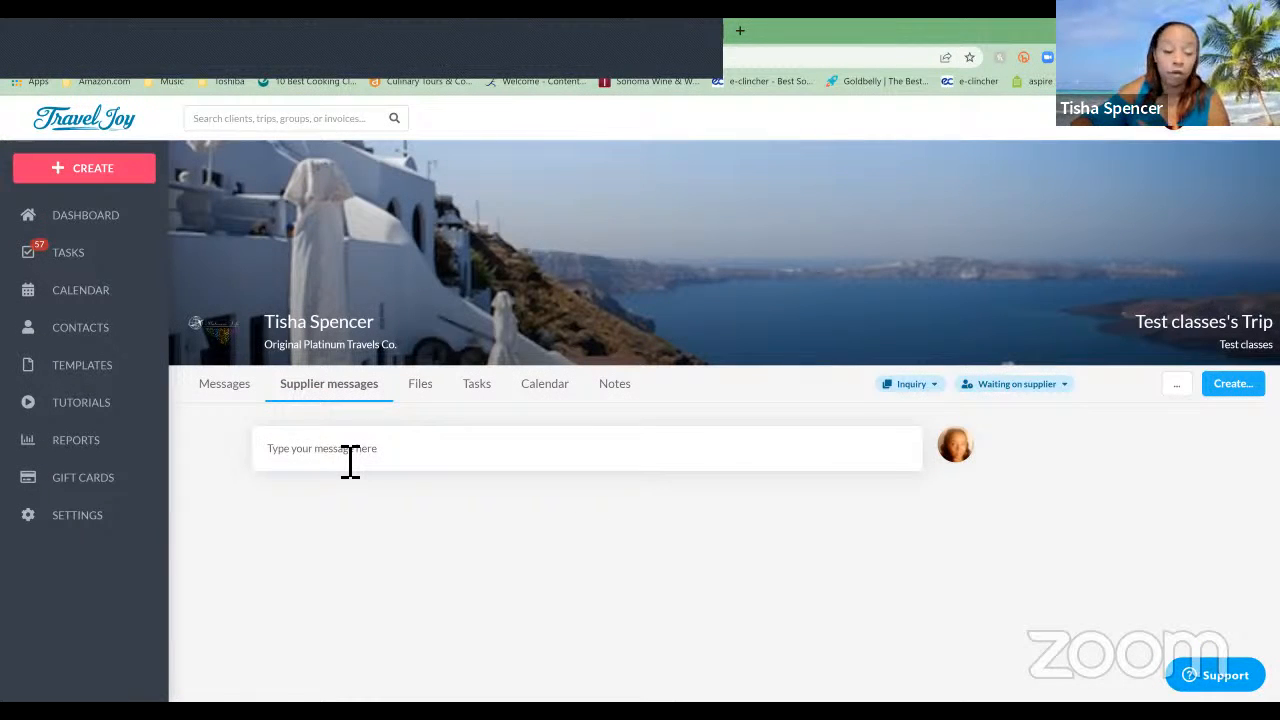
click(350, 460)
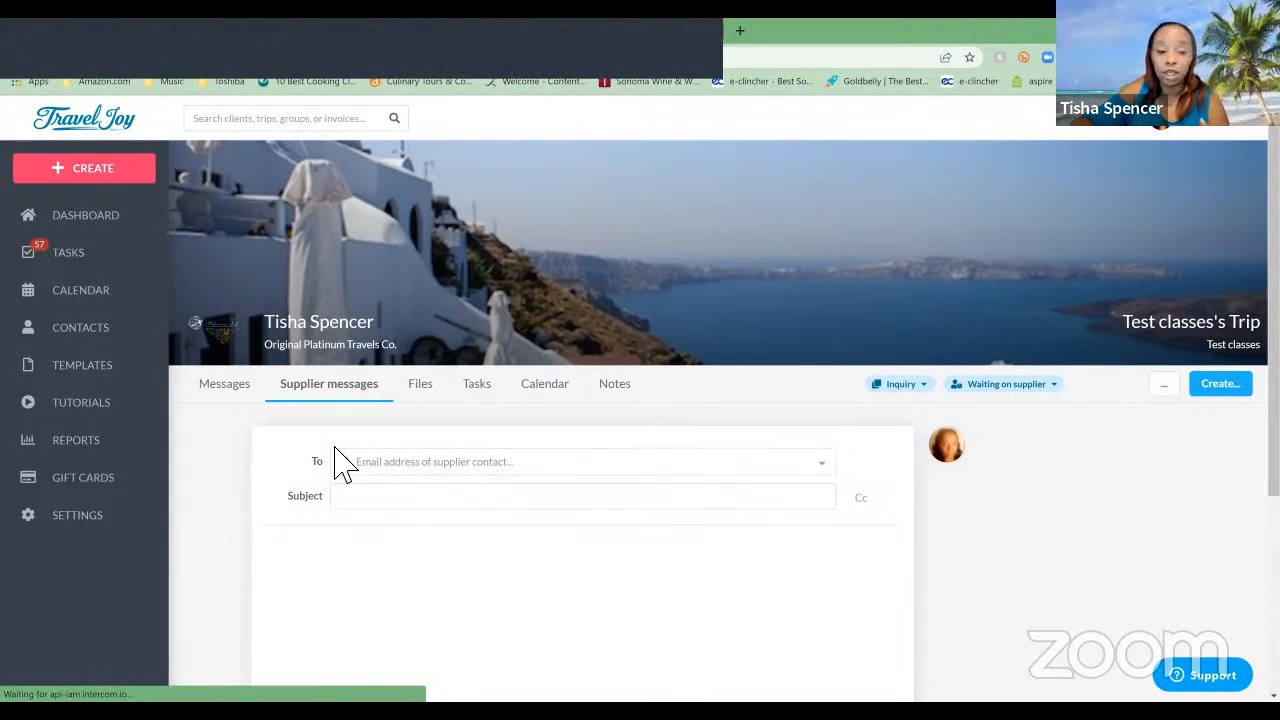
click(430, 464)
click(457, 594)
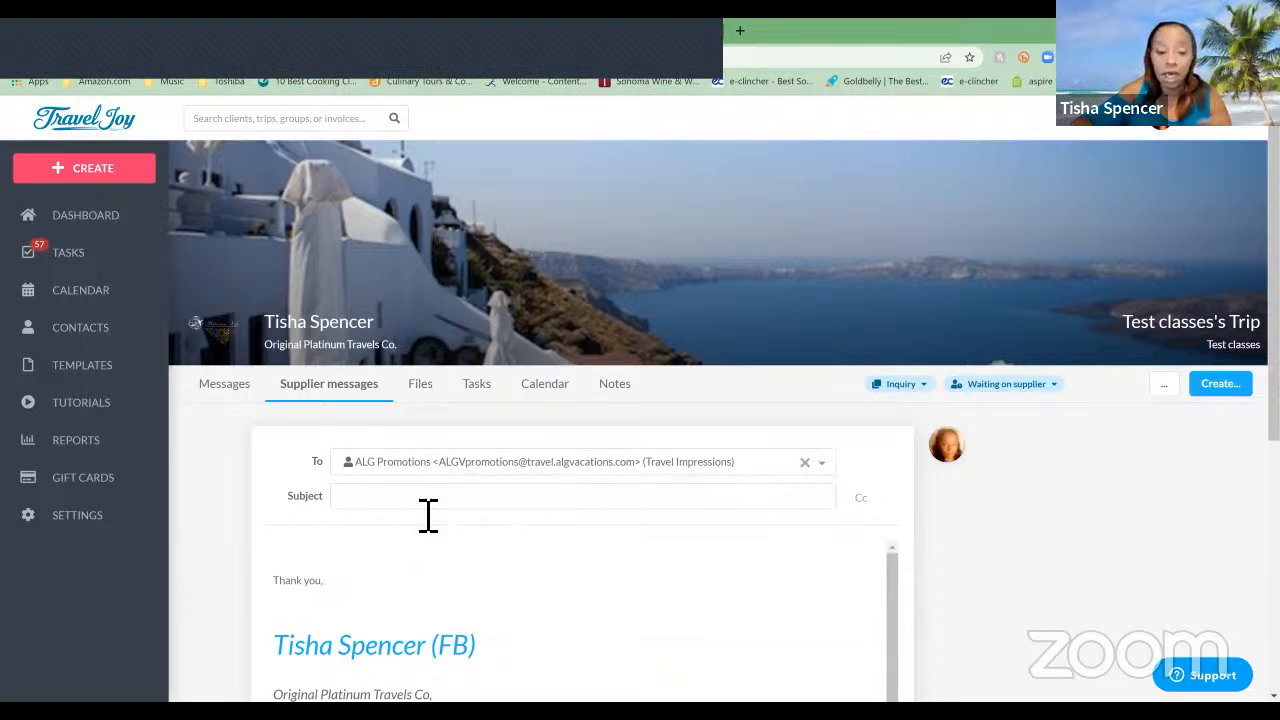
click(428, 515)
click(423, 529)
click(400, 565)
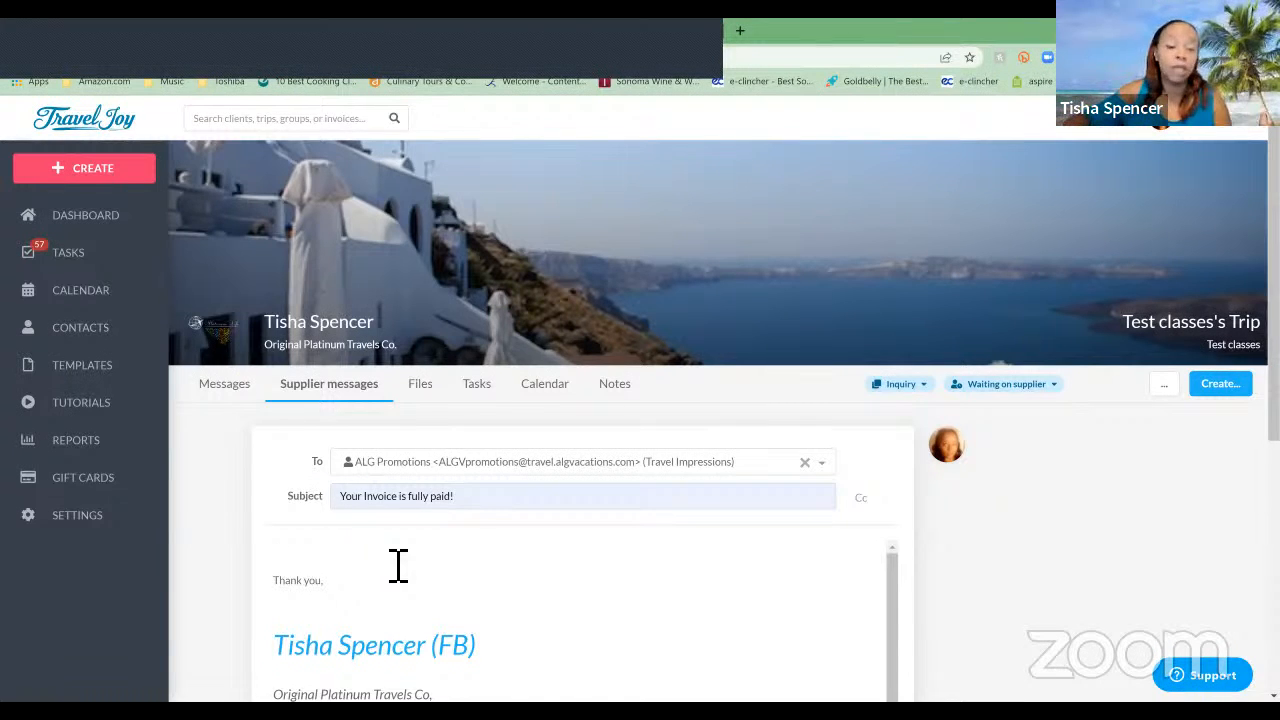
Step: Return to the dashboard, show all active trips, and view the stage choices for the first individual trip
click(97, 237)
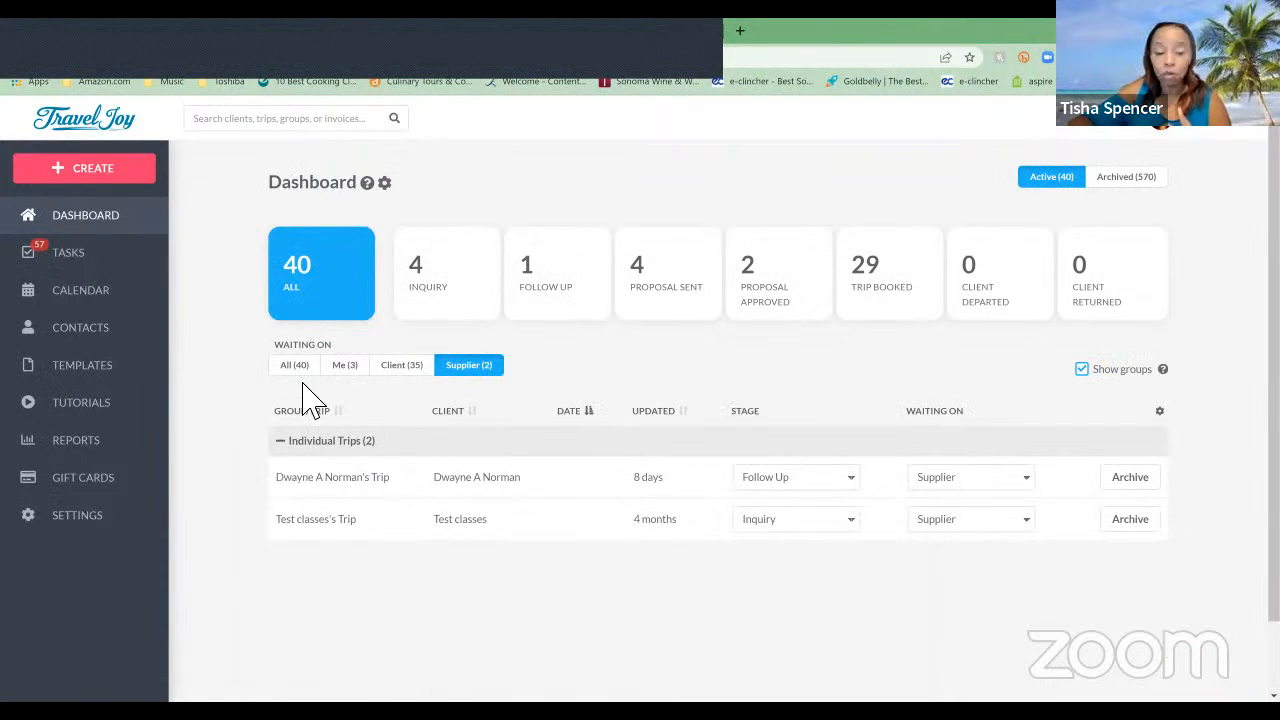
click(297, 367)
scroll(686, 466, down, 4)
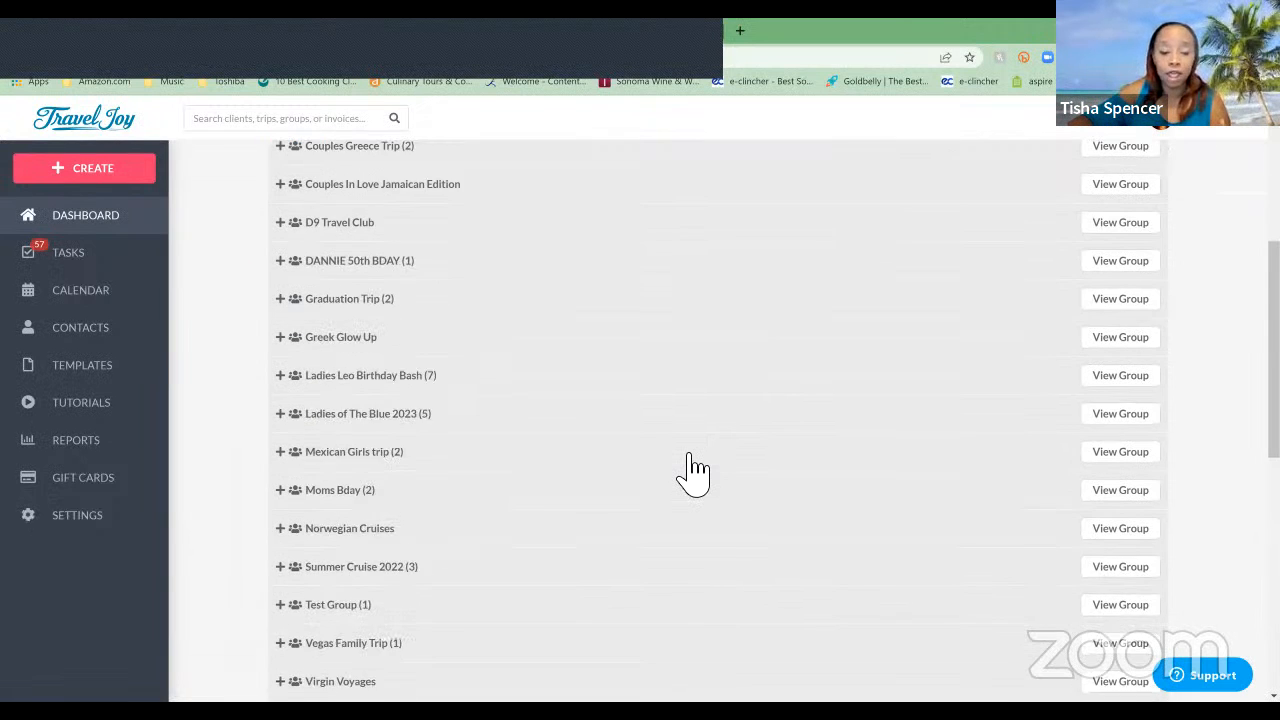
scroll(697, 470, down, 5)
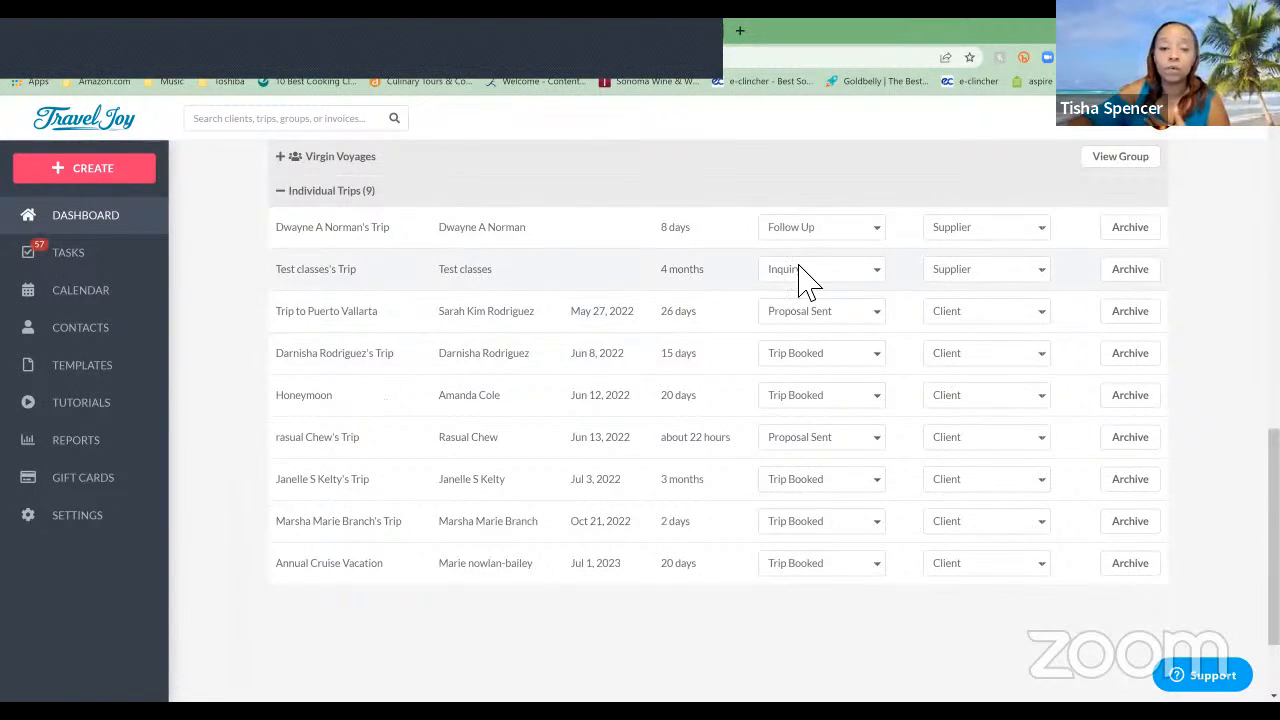
click(810, 236)
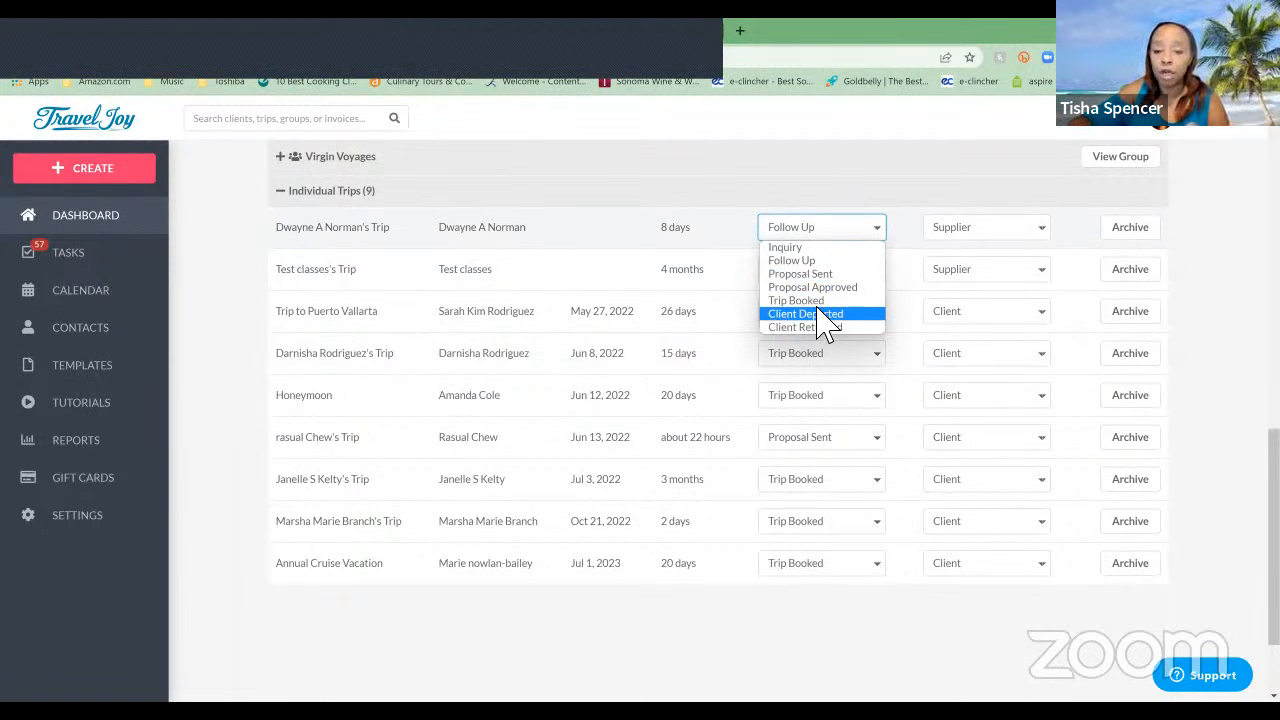
click(728, 236)
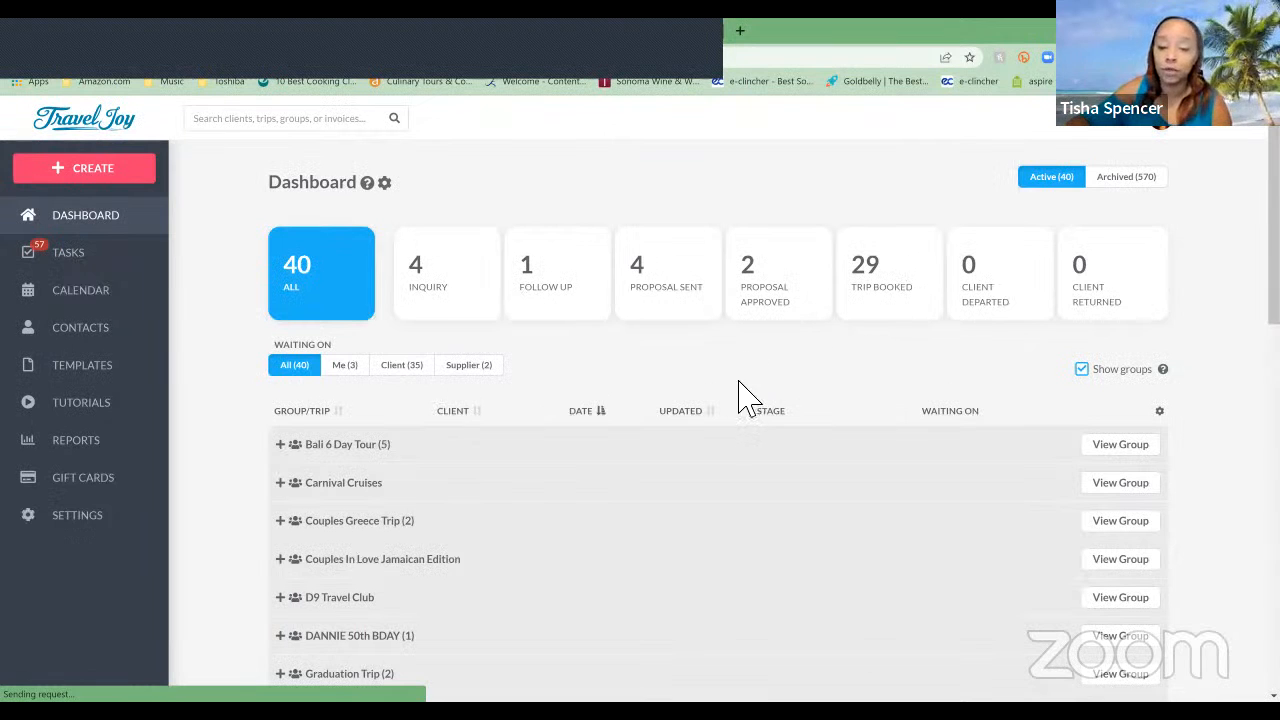
Step: Look through the archive reasons offered for the first individual trip without archiving it
scroll(752, 398, down, 8)
scroll(752, 398, down, 3)
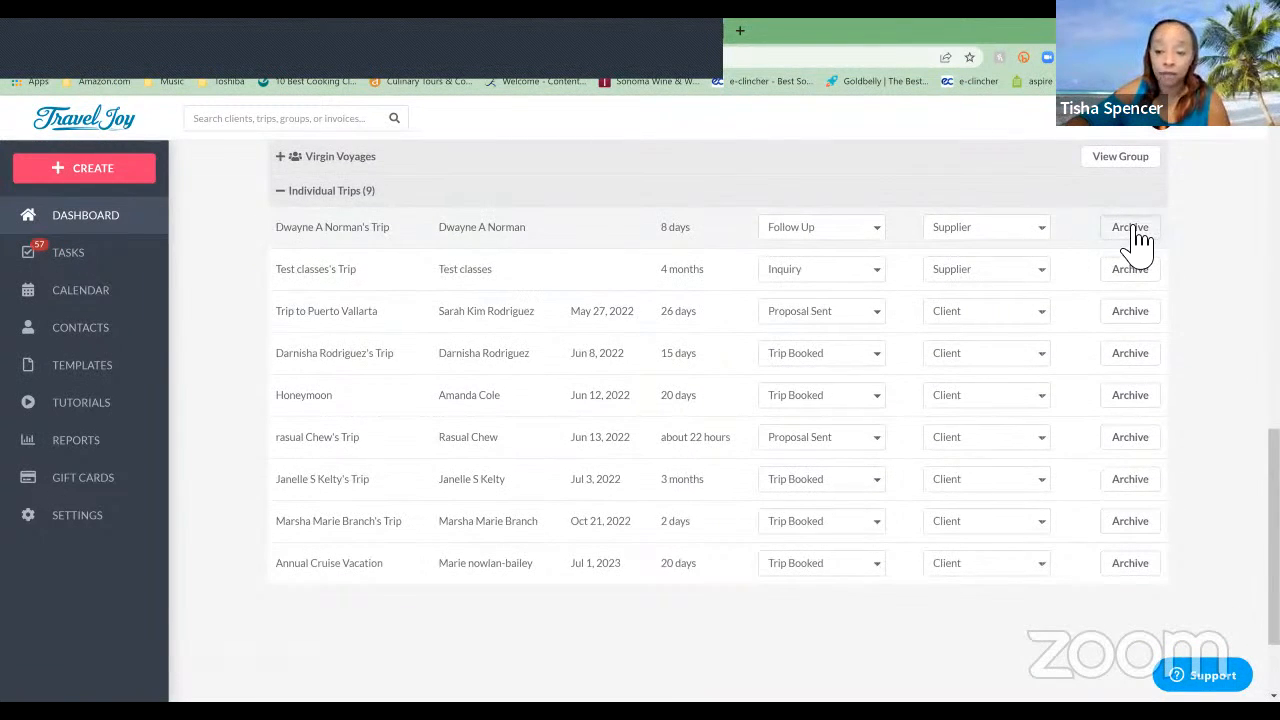
click(1130, 228)
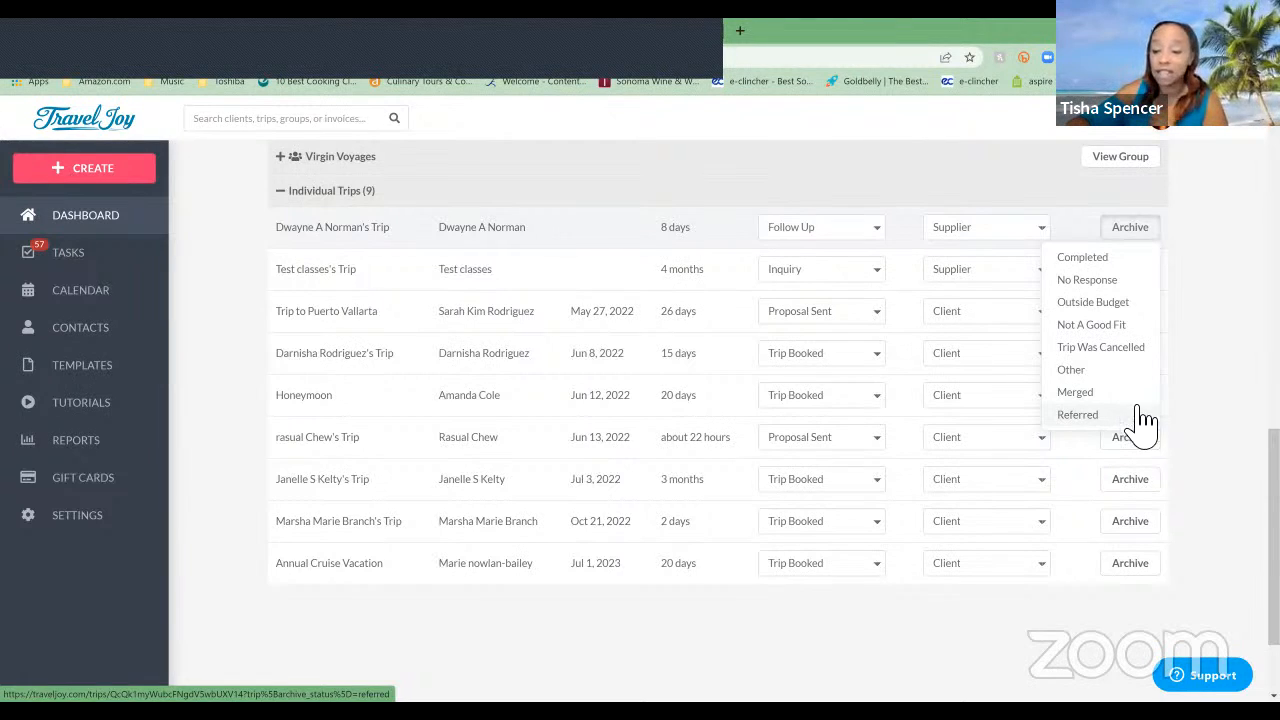
click(1185, 433)
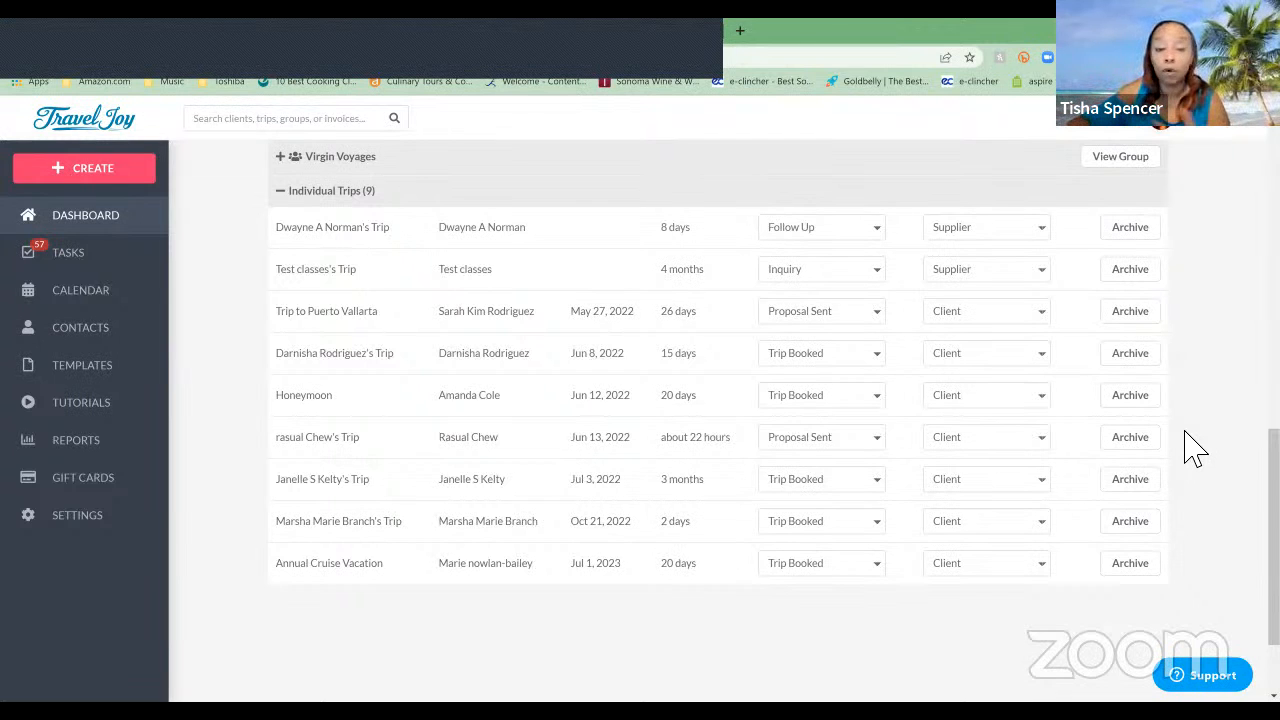
scroll(1186, 440, up, 12)
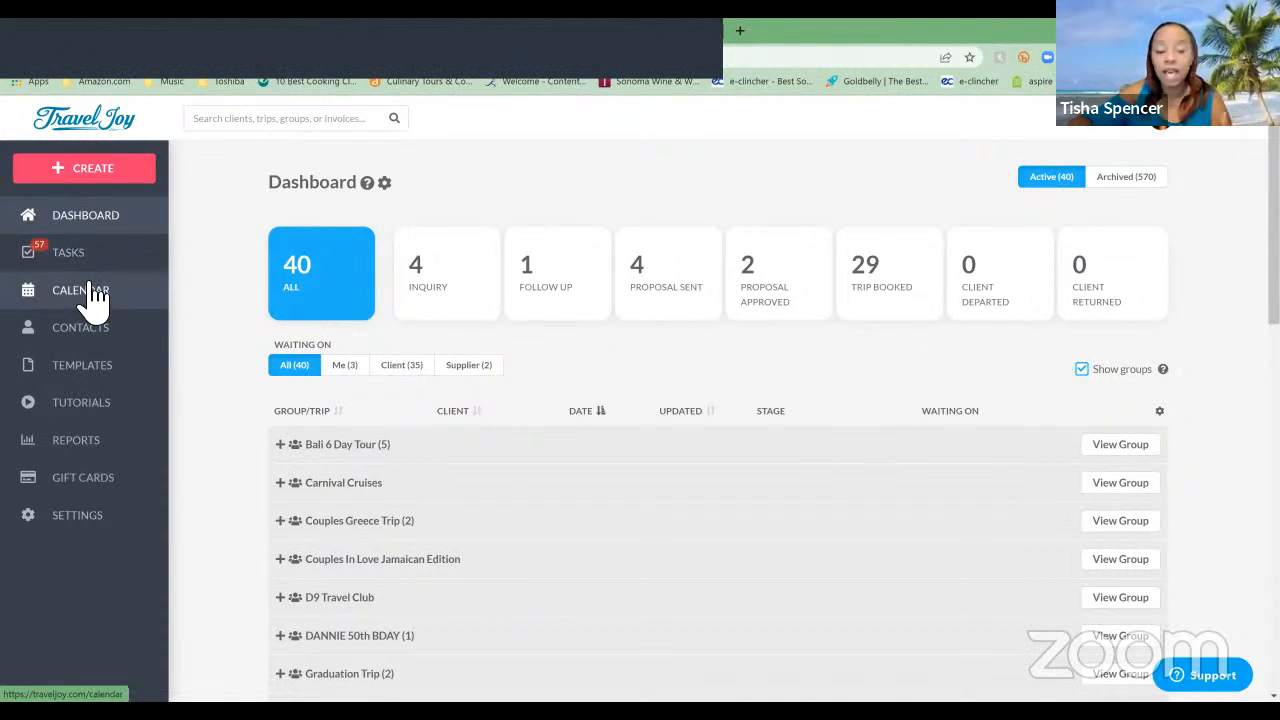
Step: Open the calendar and look over the March 2022 payments, birthdays, anniversaries and trips
click(95, 295)
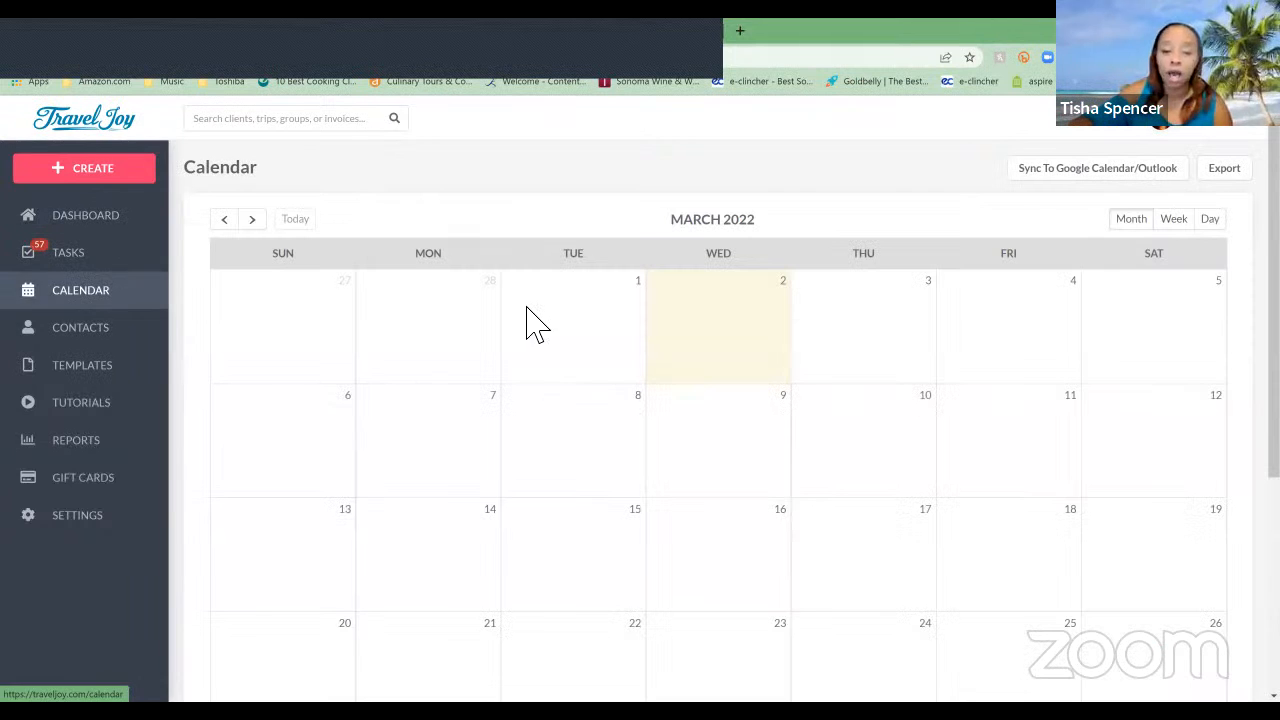
scroll(550, 328, down, 1)
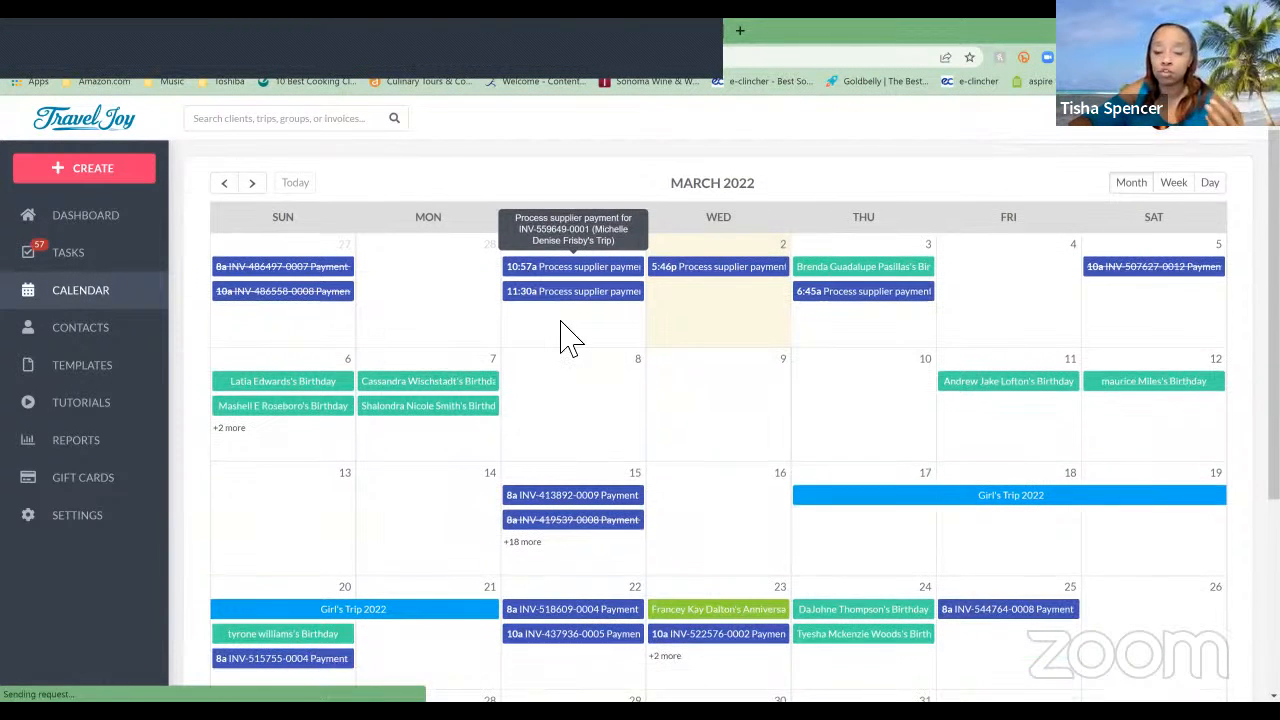
scroll(715, 432, down, 1)
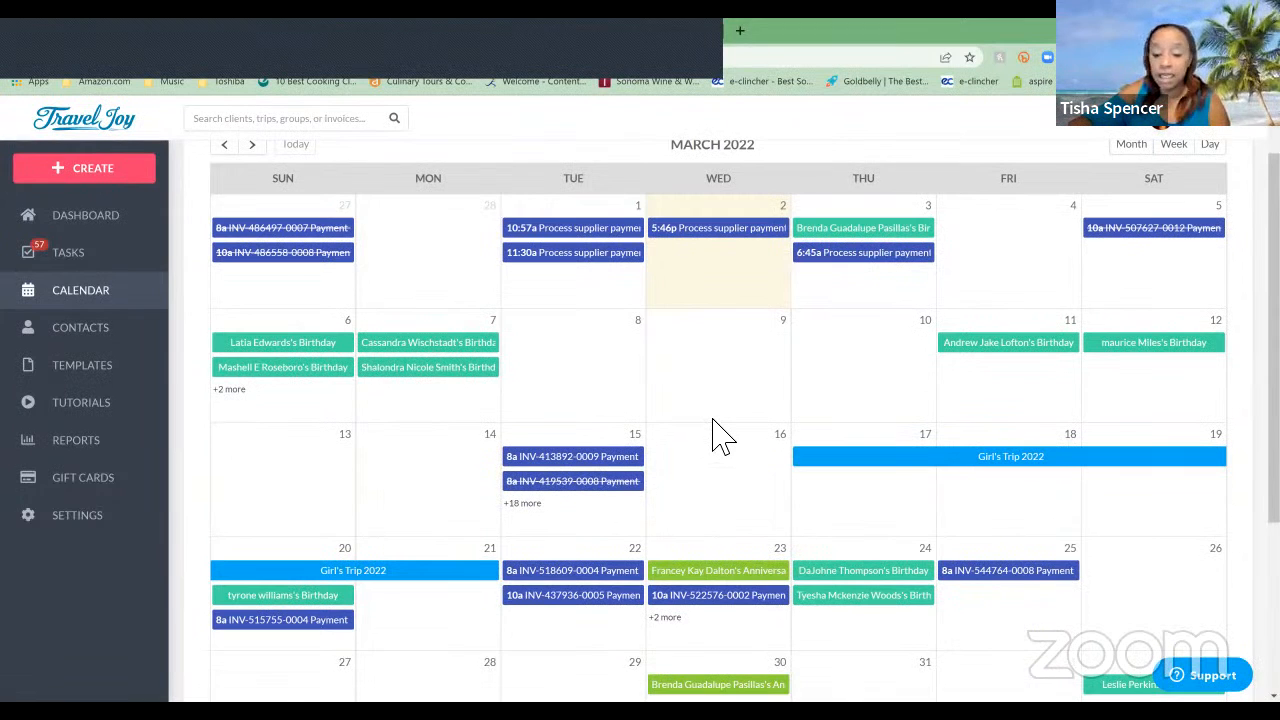
scroll(713, 421, down, 2)
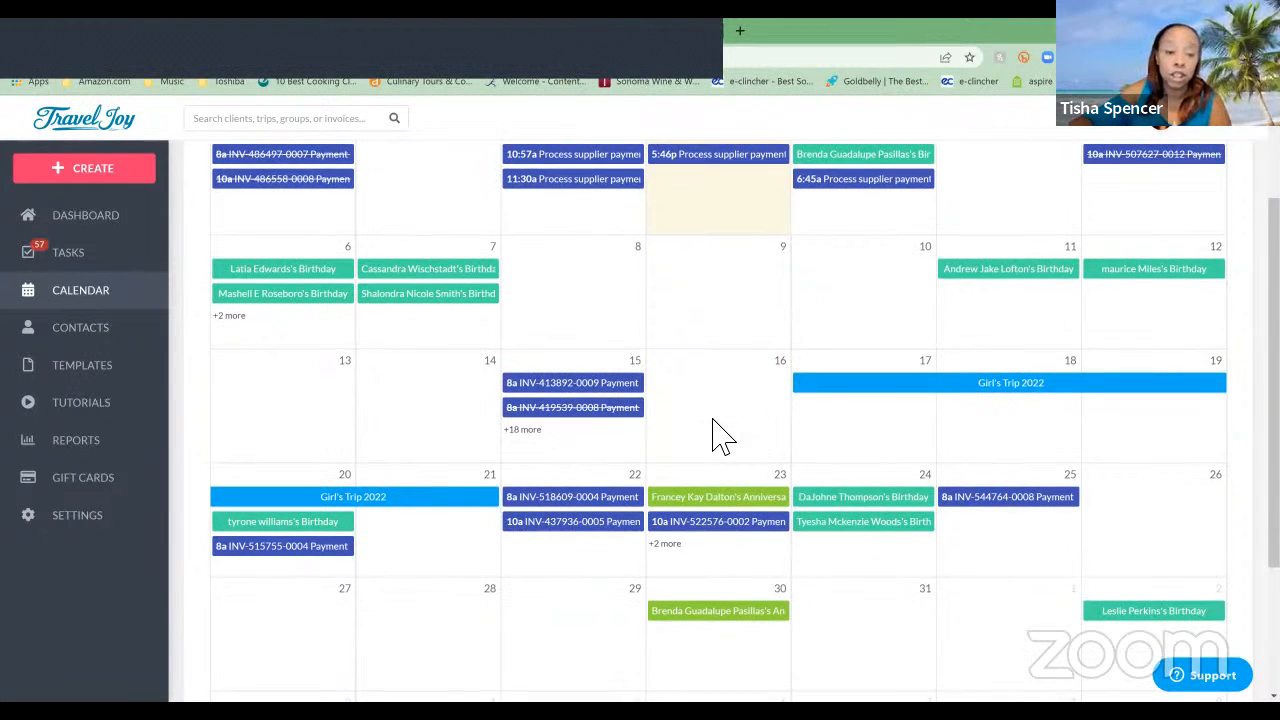
scroll(722, 435, up, 3)
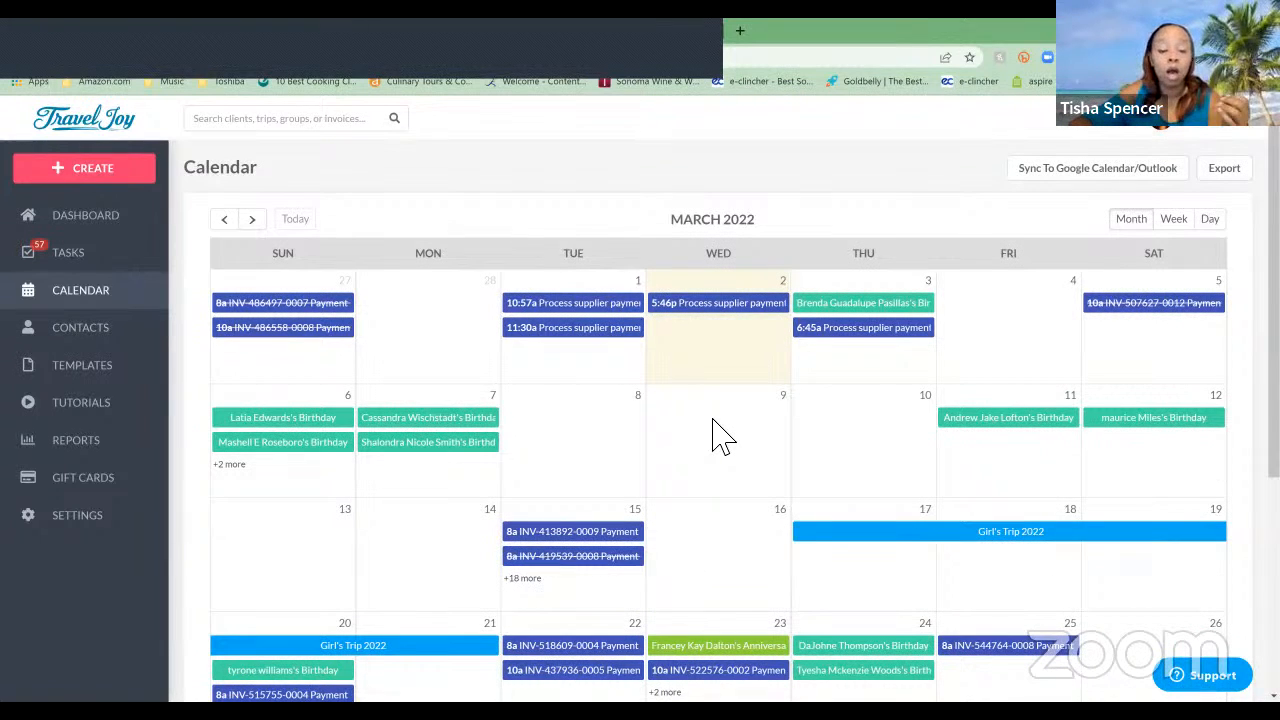
Step: Review the rest of the March 2022 calendar through the entries for early April
scroll(1195, 520, down, 5)
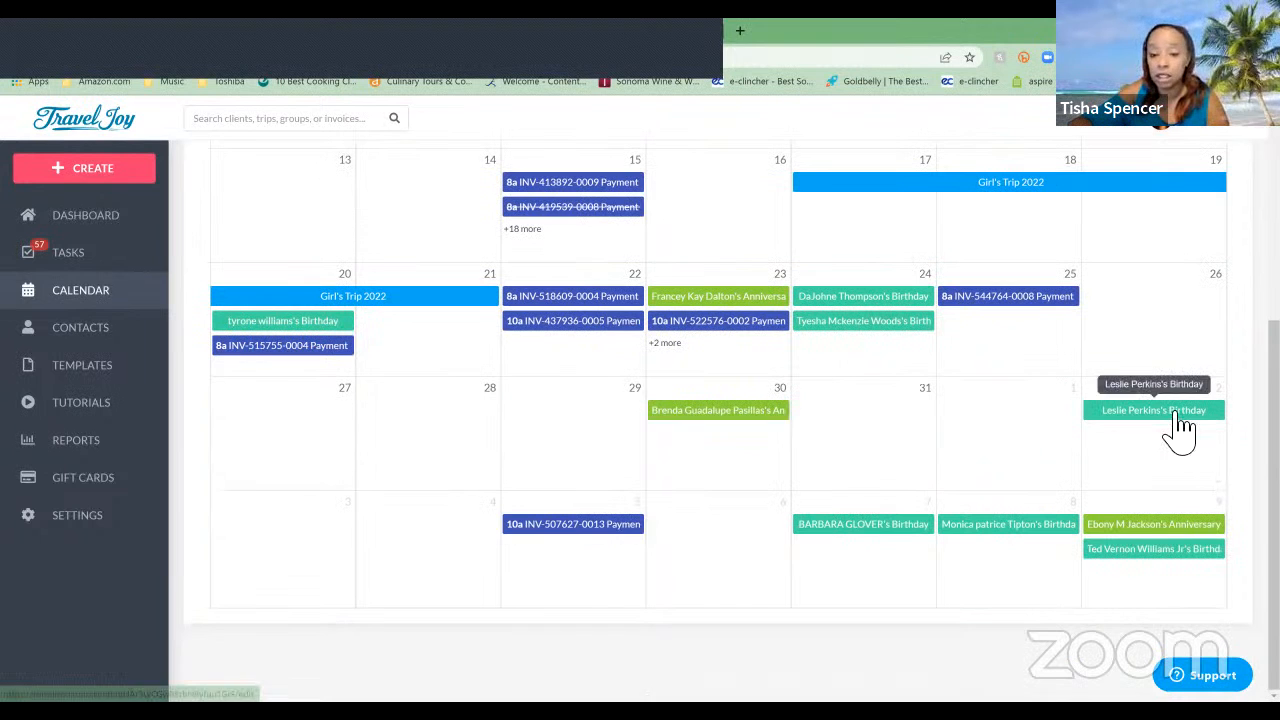
scroll(1183, 425, up, 5)
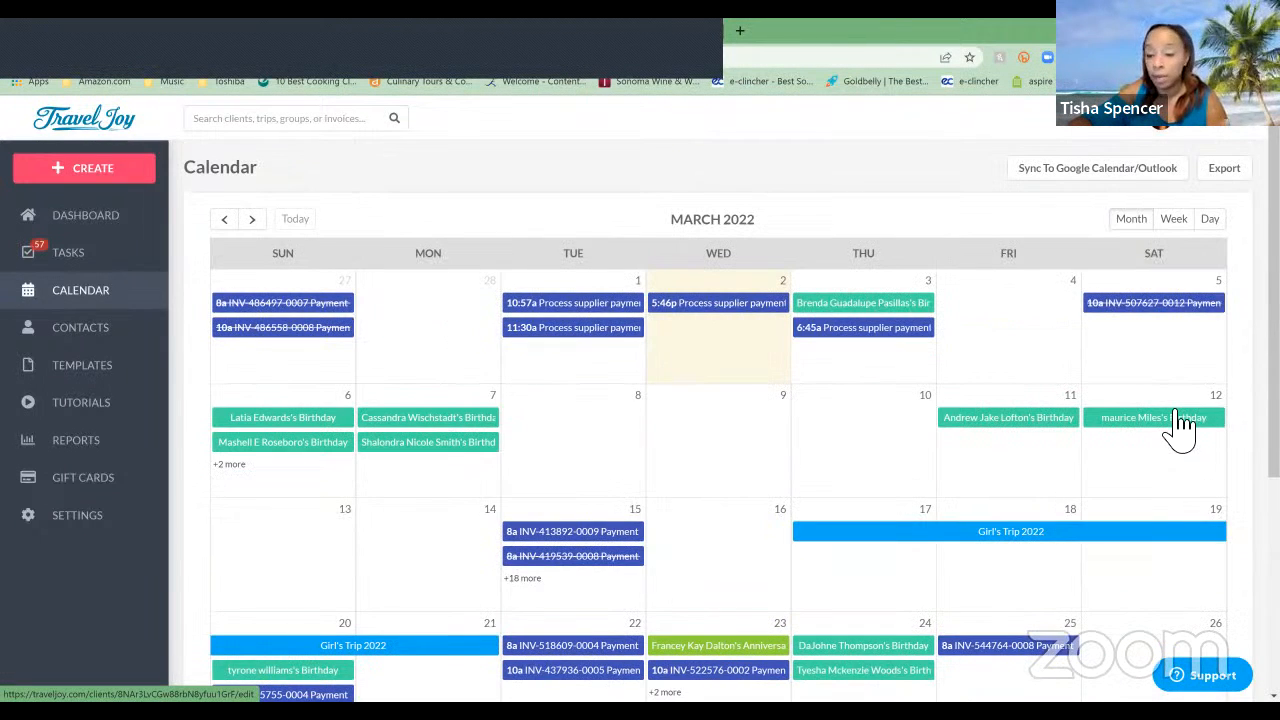
scroll(1183, 425, down, 5)
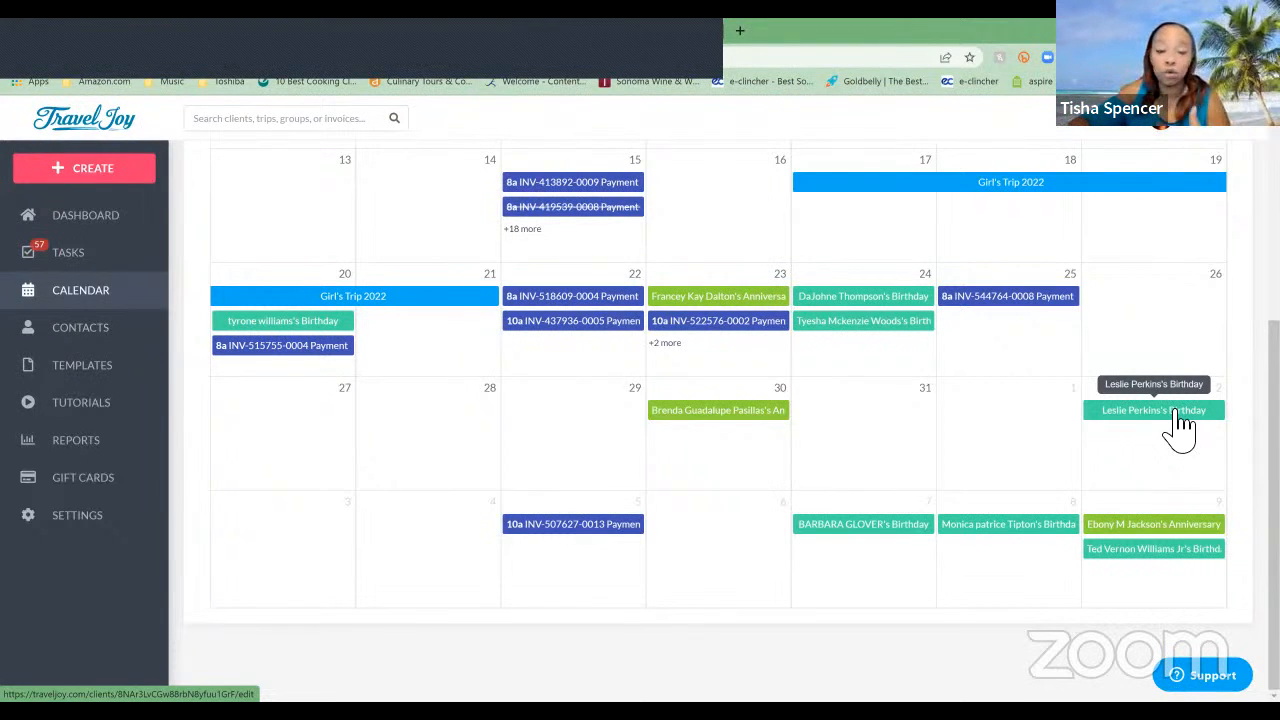
Step: Open the contacts and browse through the client list
click(70, 335)
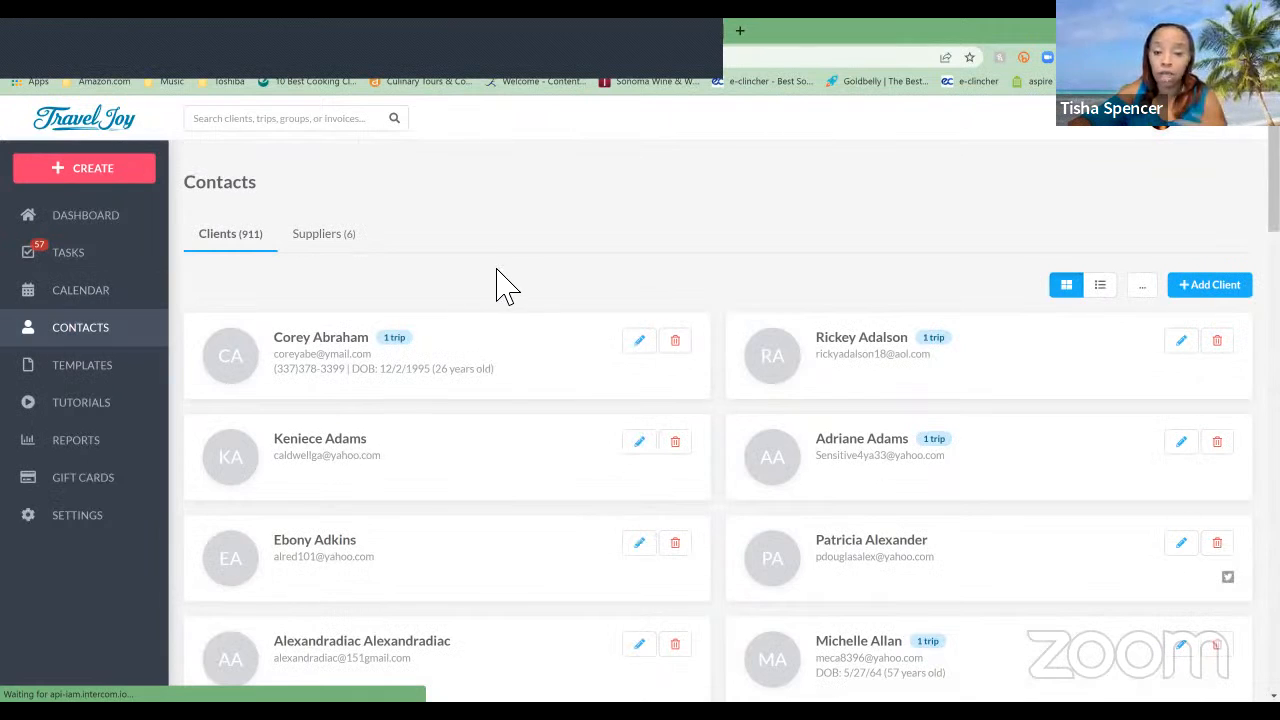
scroll(500, 286, down, 20)
scroll(500, 290, up, 5)
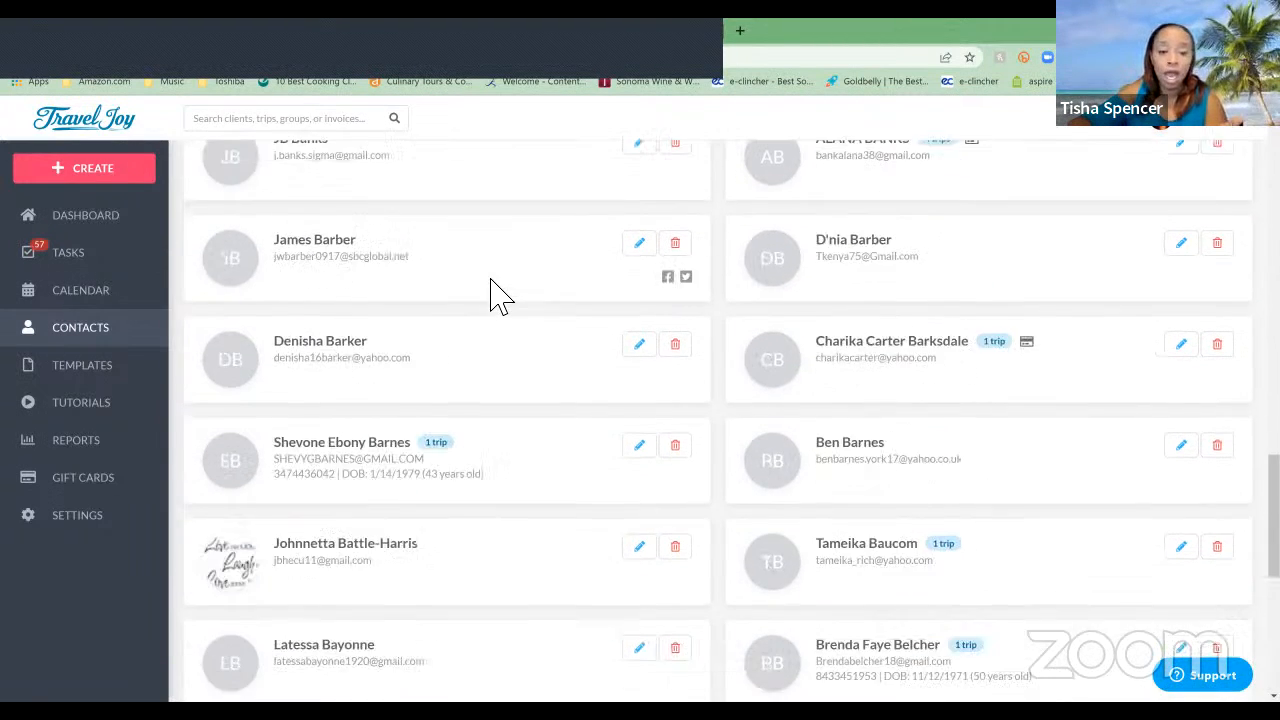
scroll(500, 295, up, 5)
scroll(500, 294, down, 12)
scroll(503, 295, up, 2)
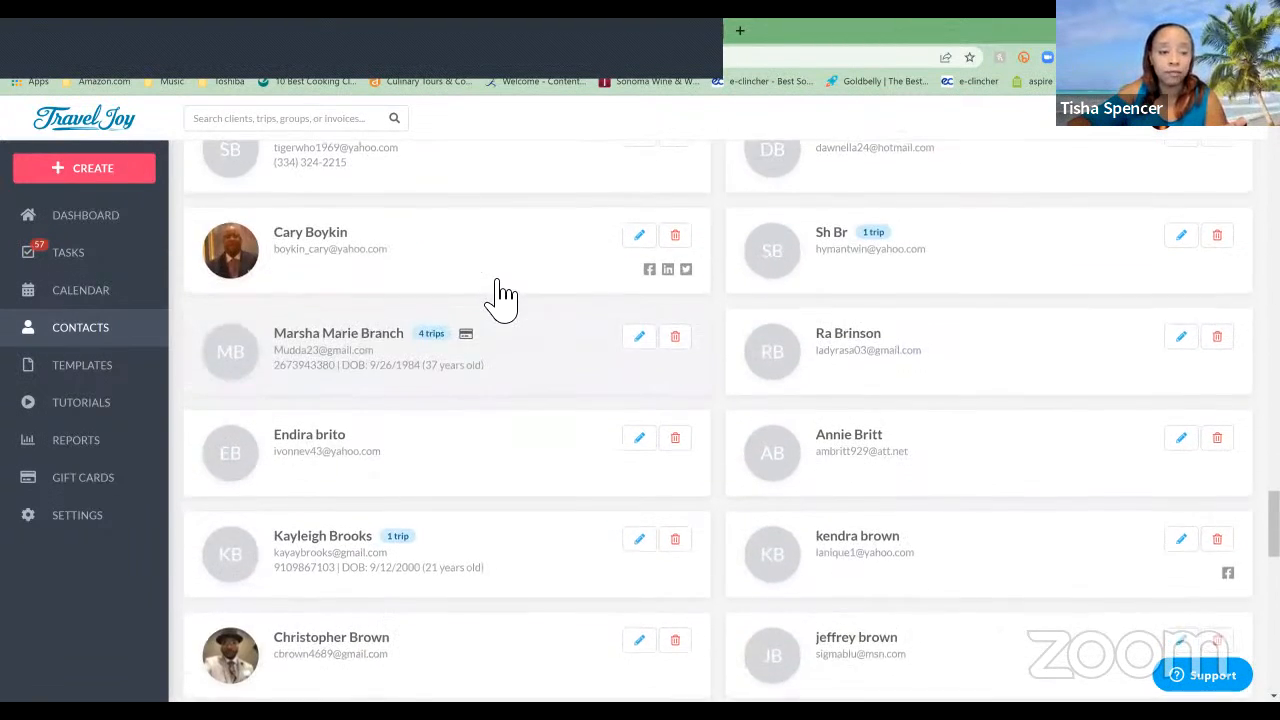
scroll(400, 260, up, 10)
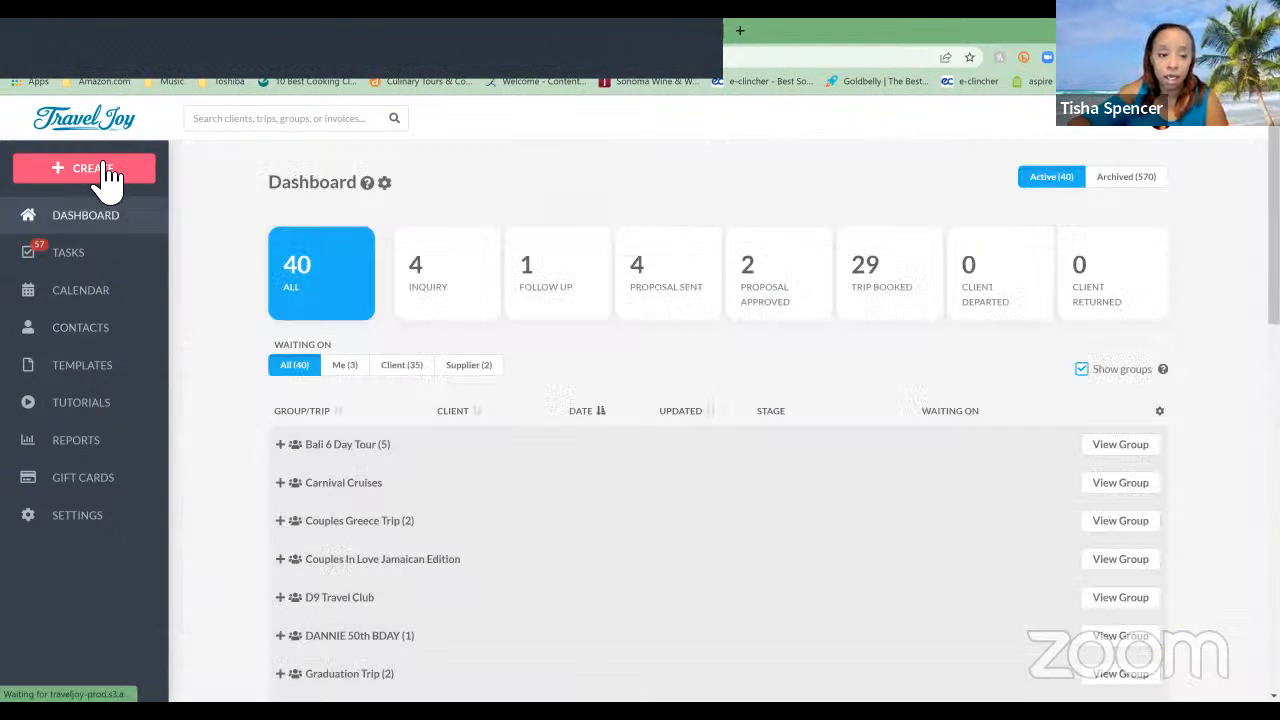
Step: Start a new group from the dashboard and choose the palm-lined resort pool image as its photo
click(106, 174)
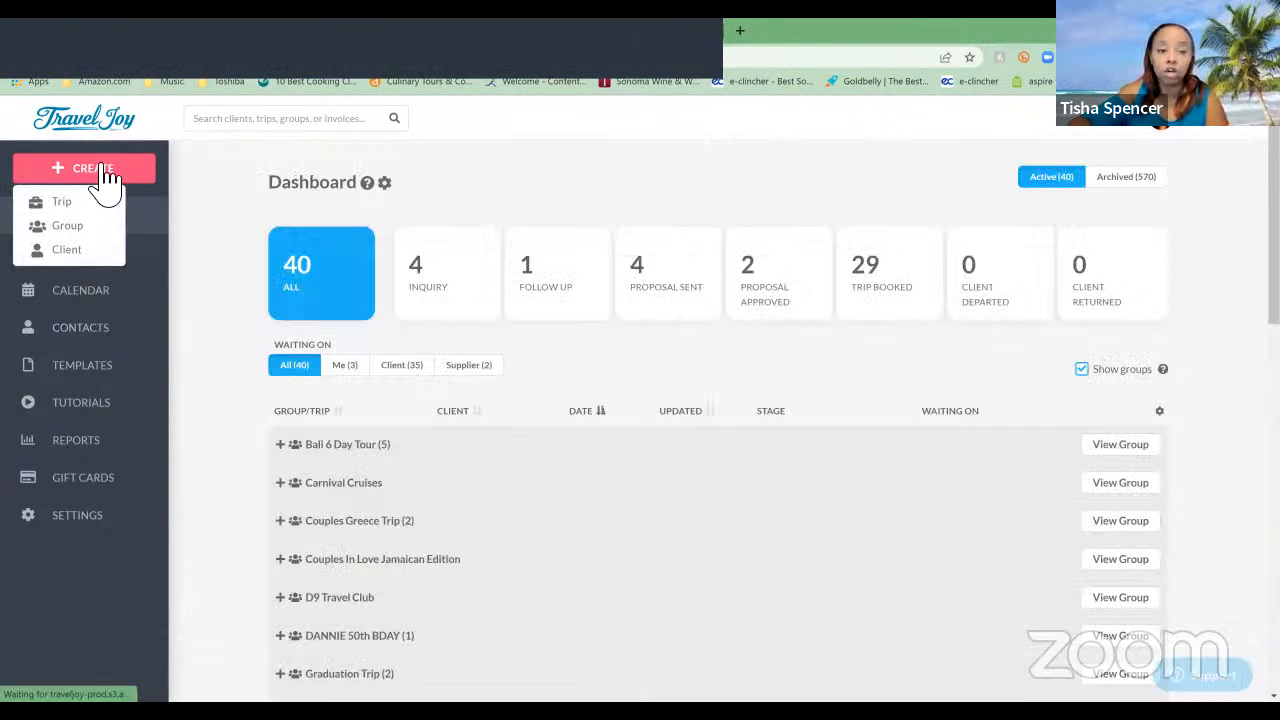
click(66, 228)
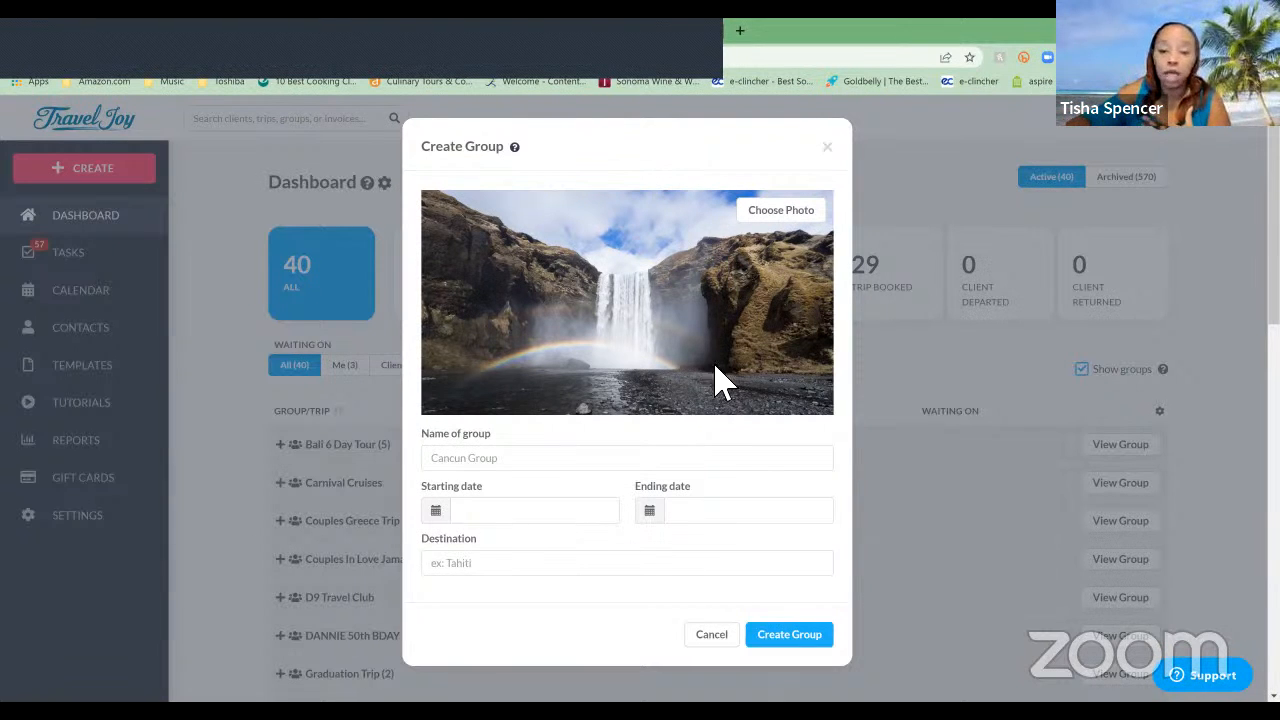
click(790, 212)
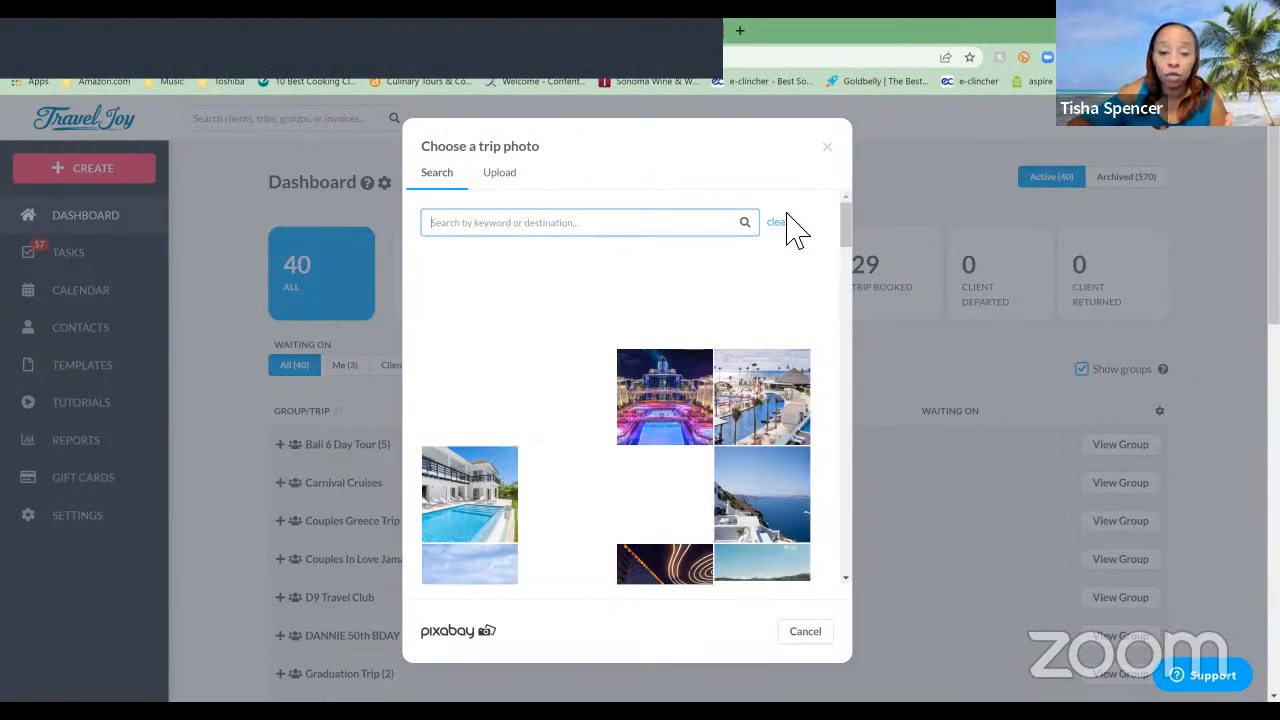
click(788, 297)
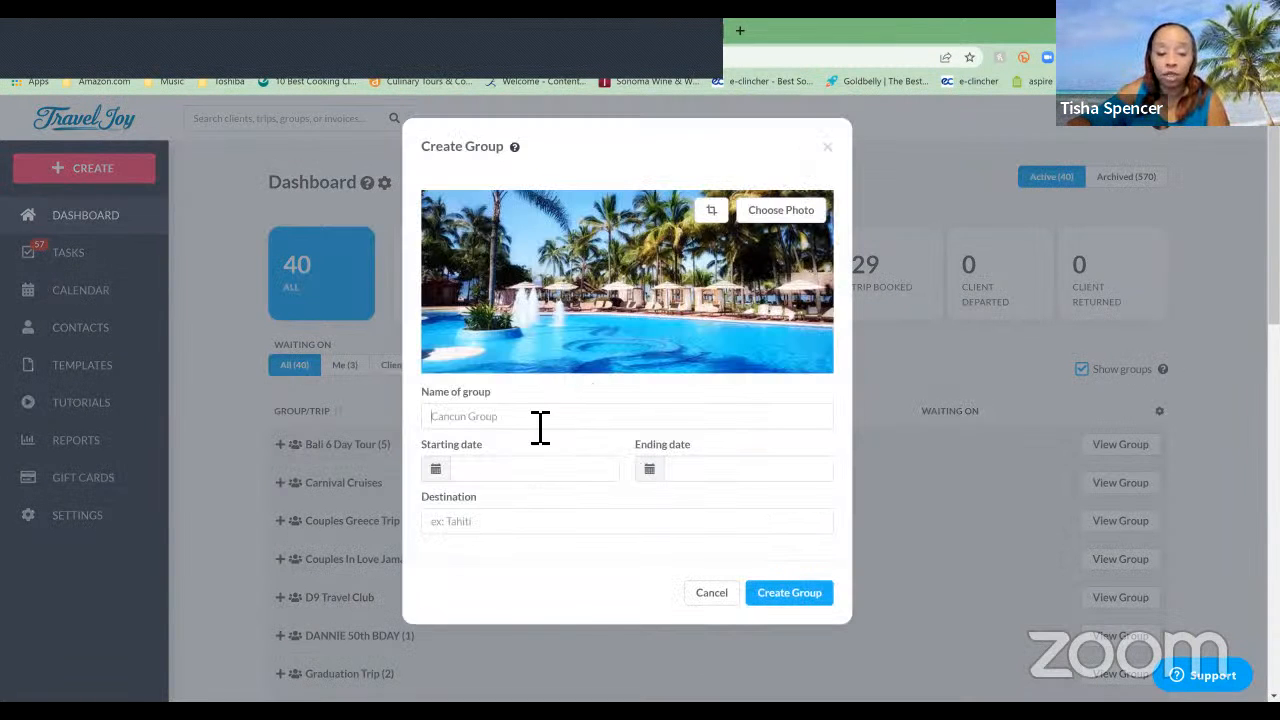
Step: Name the group Test Group, view the starting date and destination choices, and discard the unsaved group
click(540, 420)
click(494, 487)
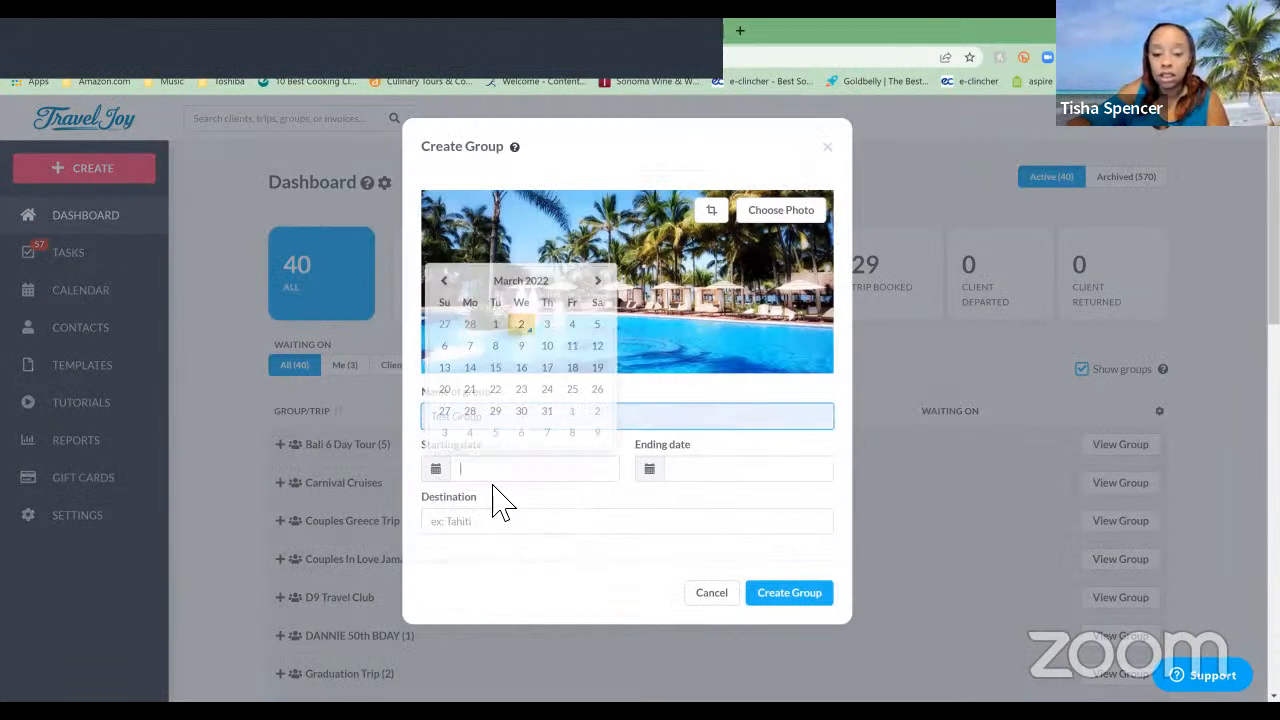
key(Tab)
click(703, 522)
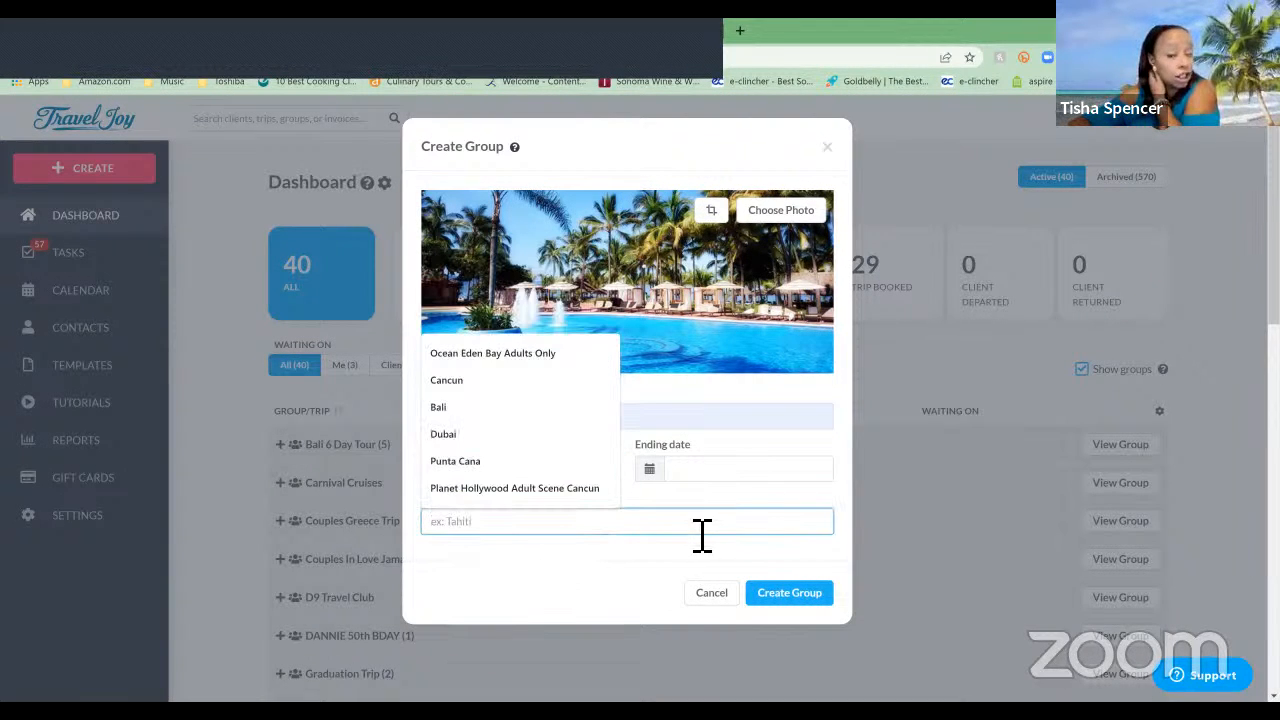
click(702, 590)
click(714, 153)
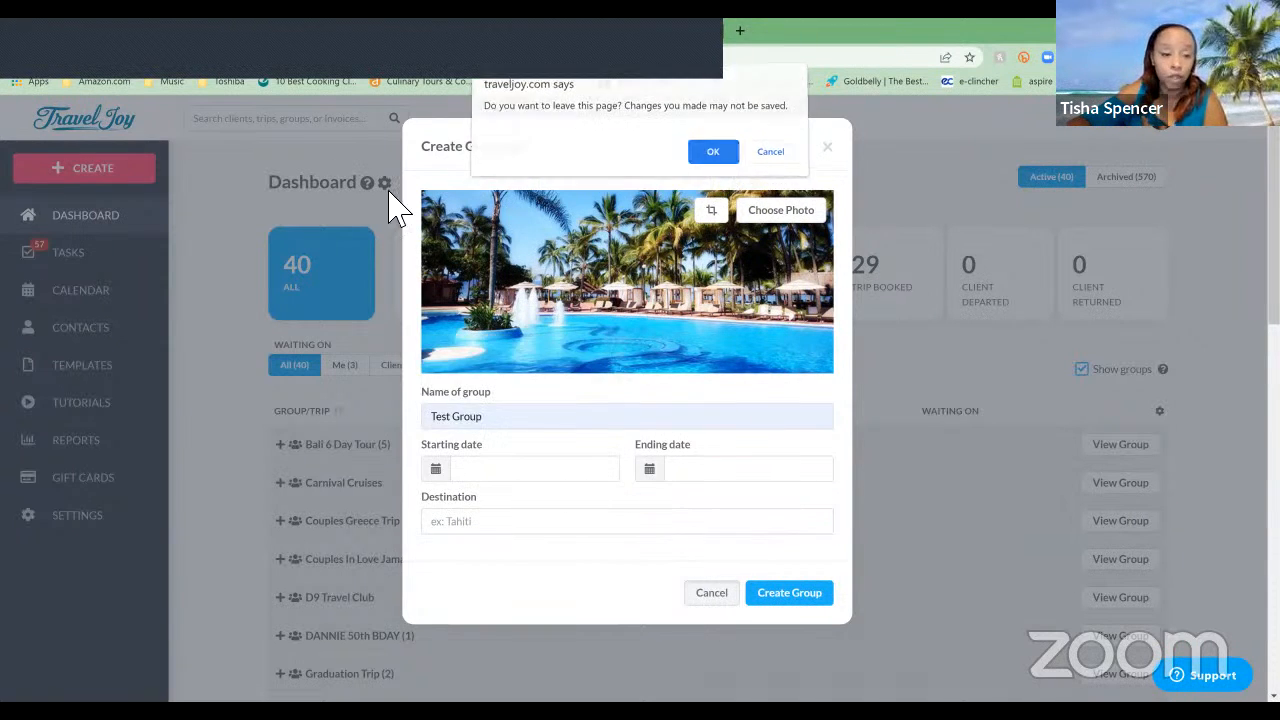
Step: Open a new client form and look through its contact info, tags and social profile fields
click(130, 178)
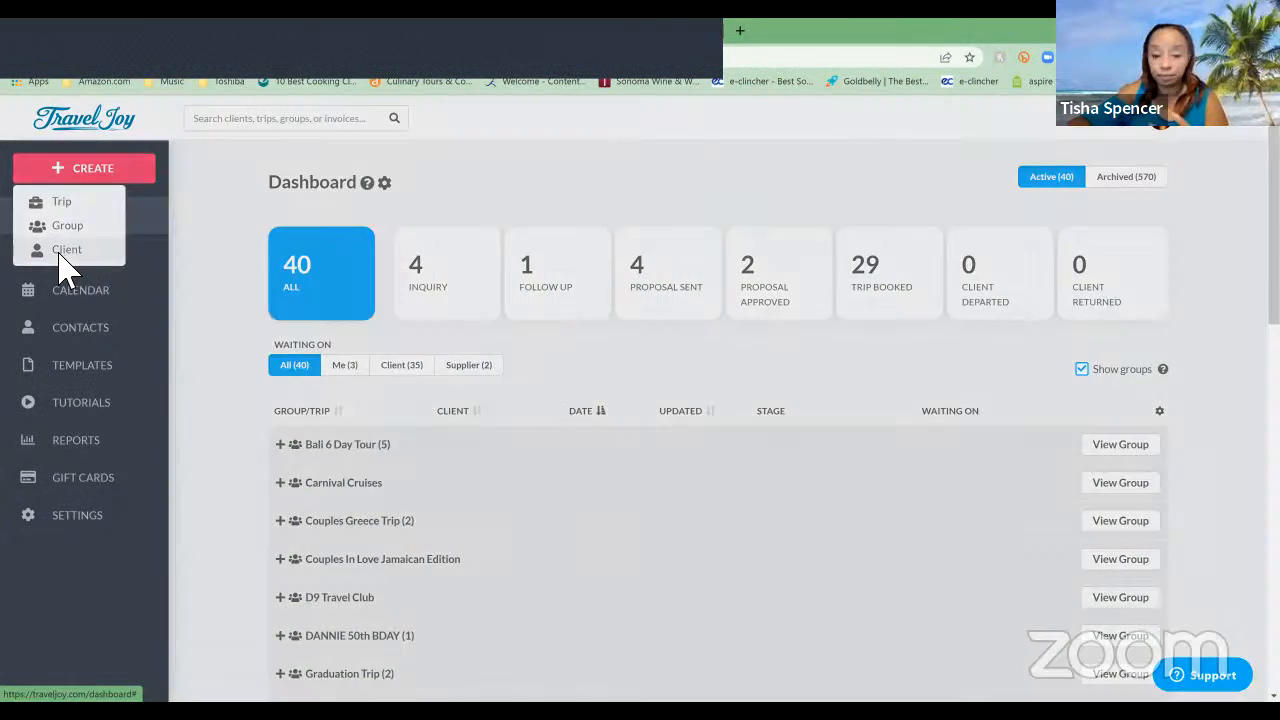
click(62, 250)
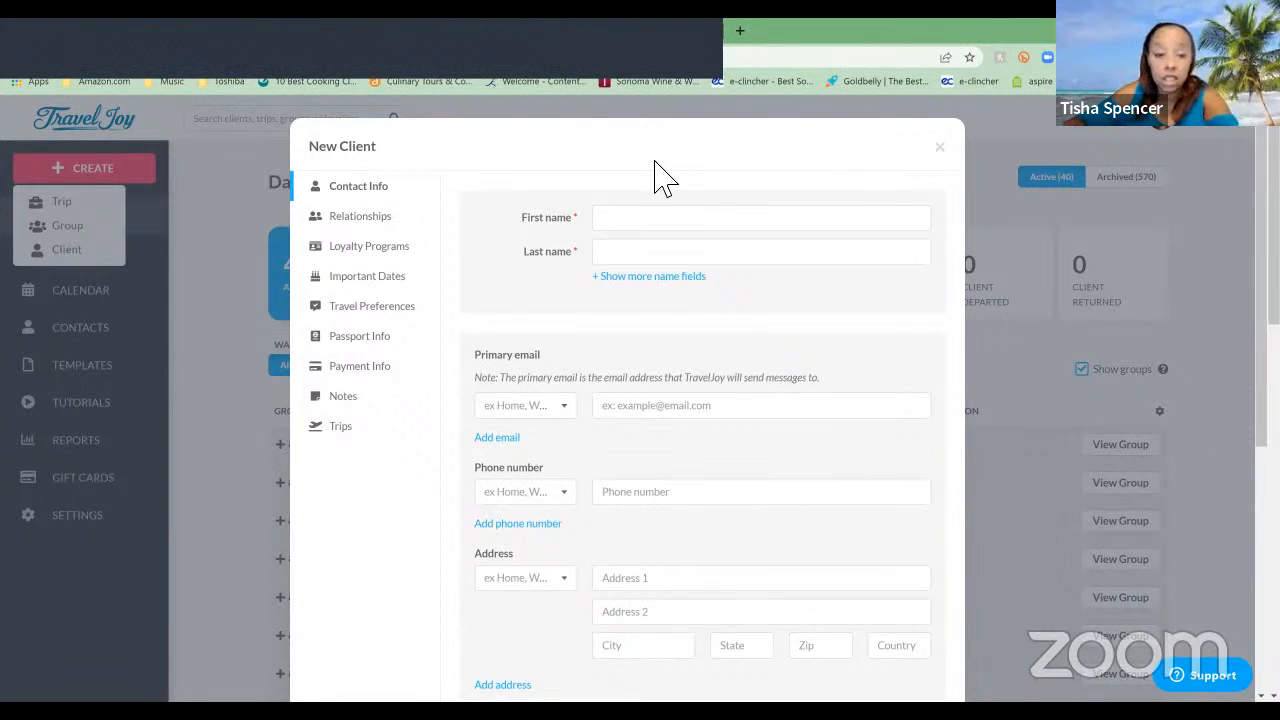
scroll(615, 243, down, 5)
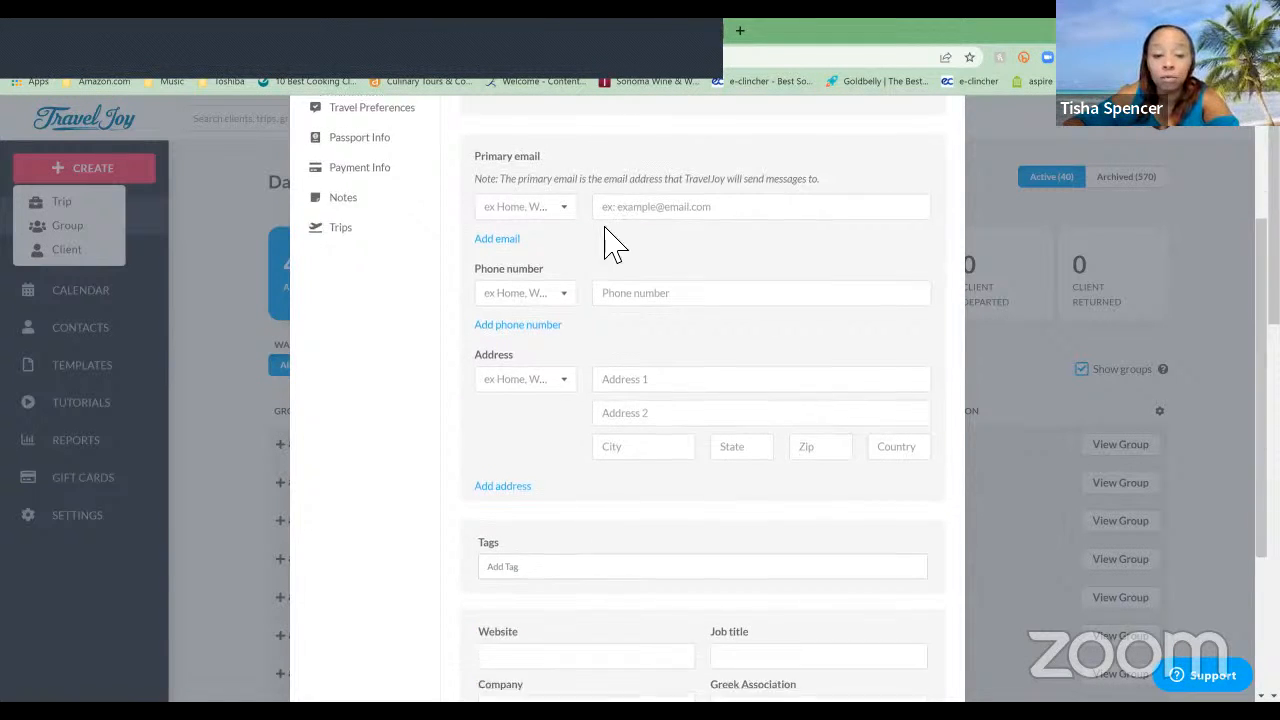
scroll(615, 243, down, 1)
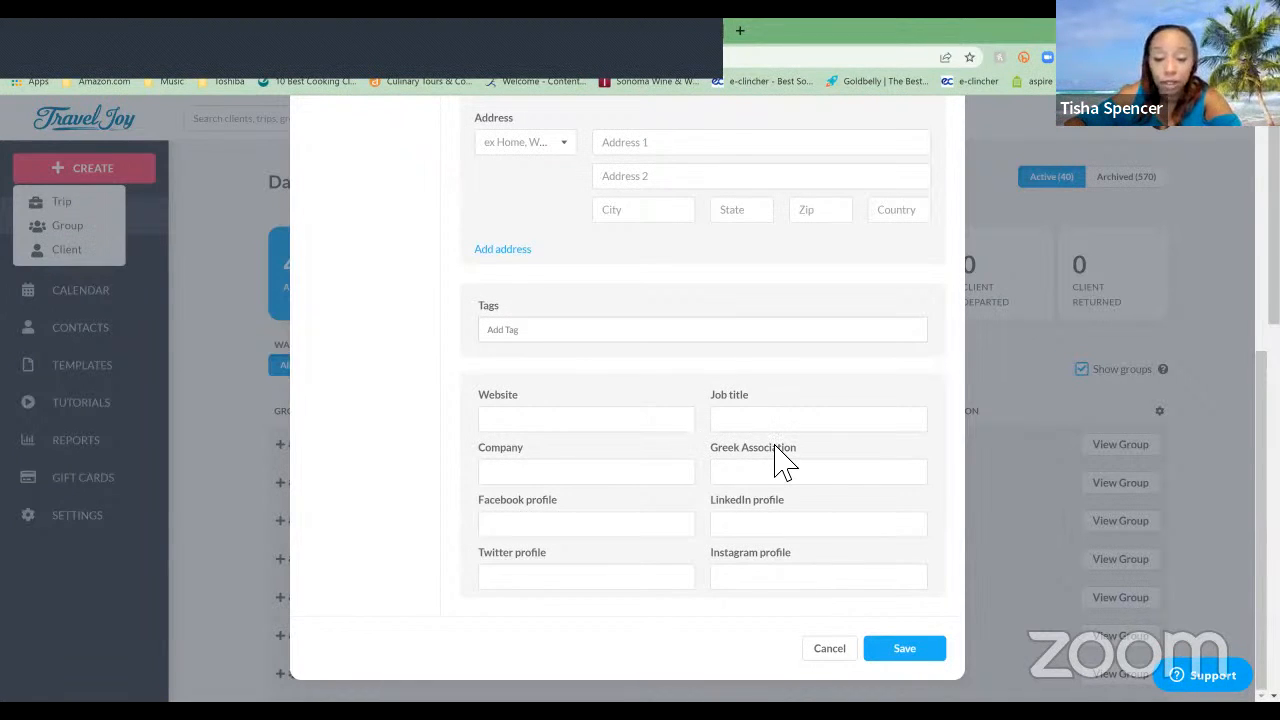
scroll(386, 229, up, 5)
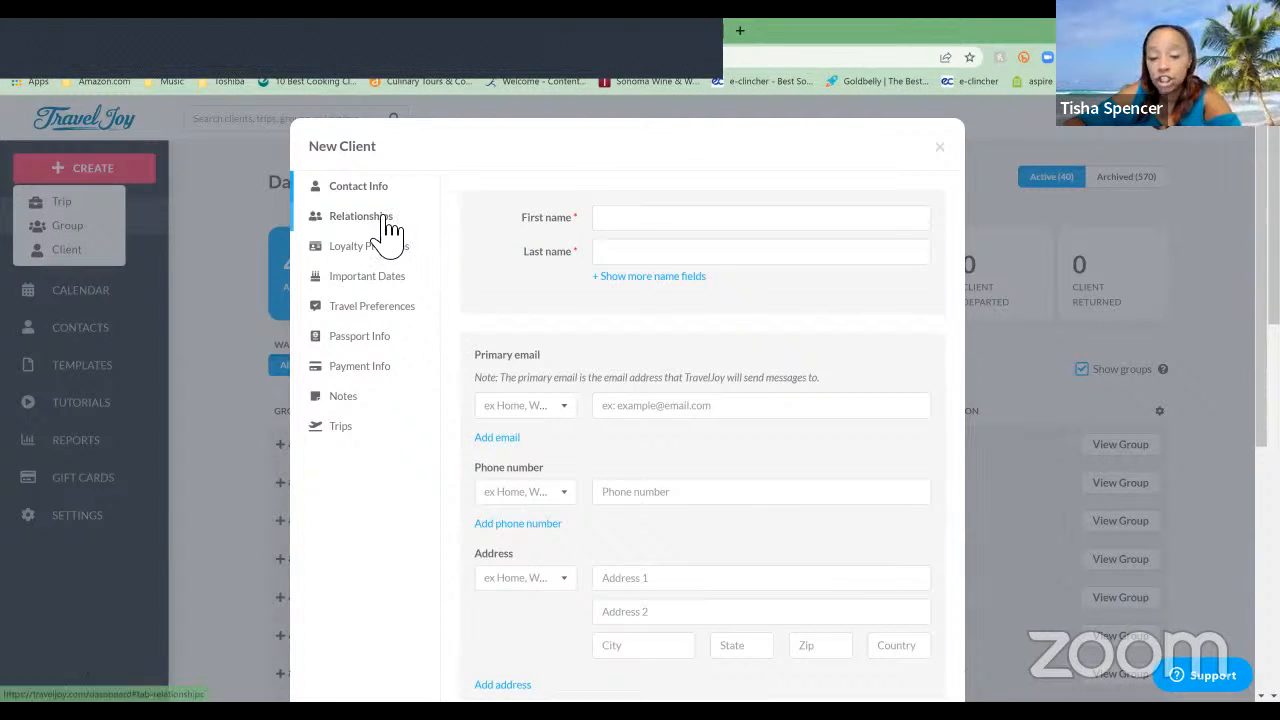
Step: View the new client's relationships section and look through the available loyalty programs
click(386, 229)
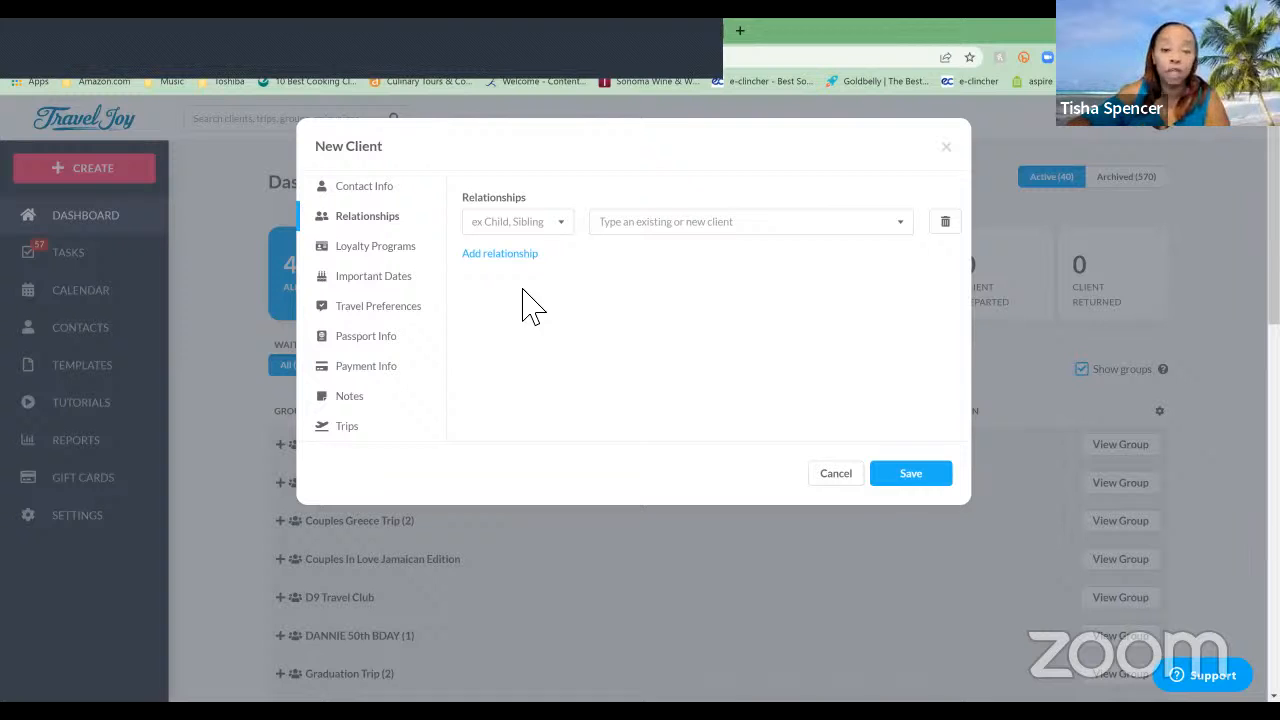
click(413, 260)
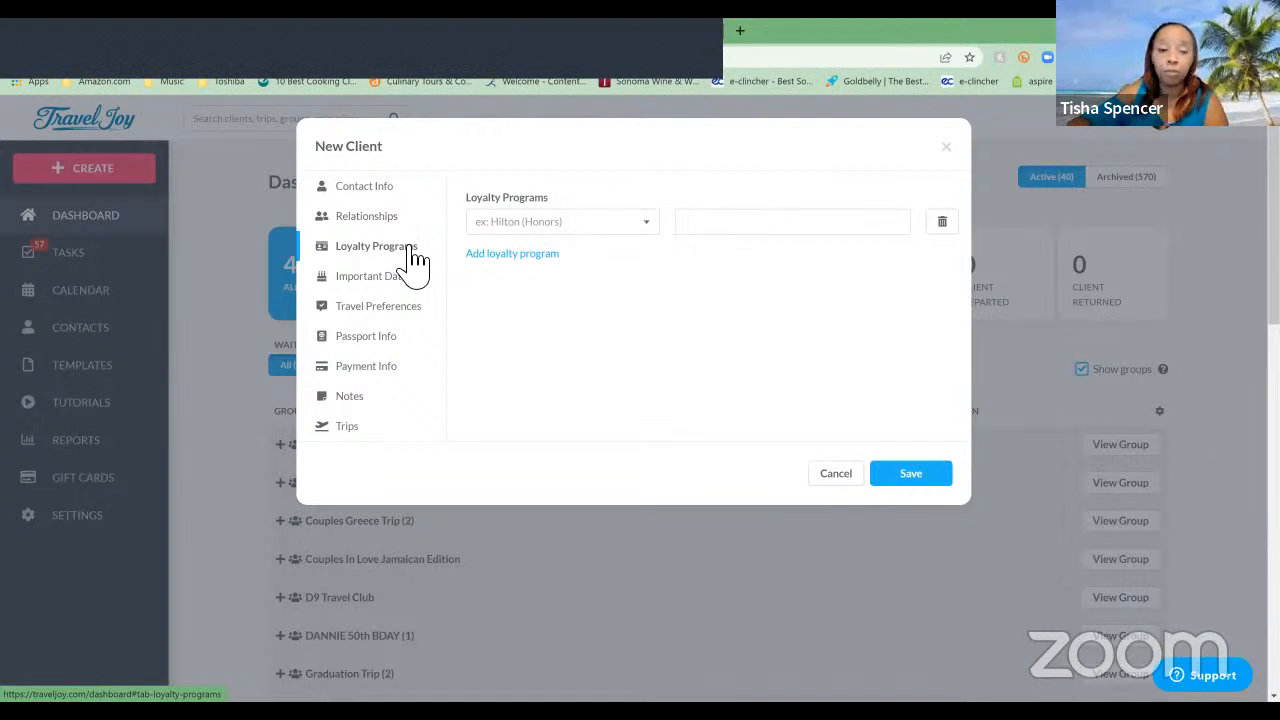
click(563, 228)
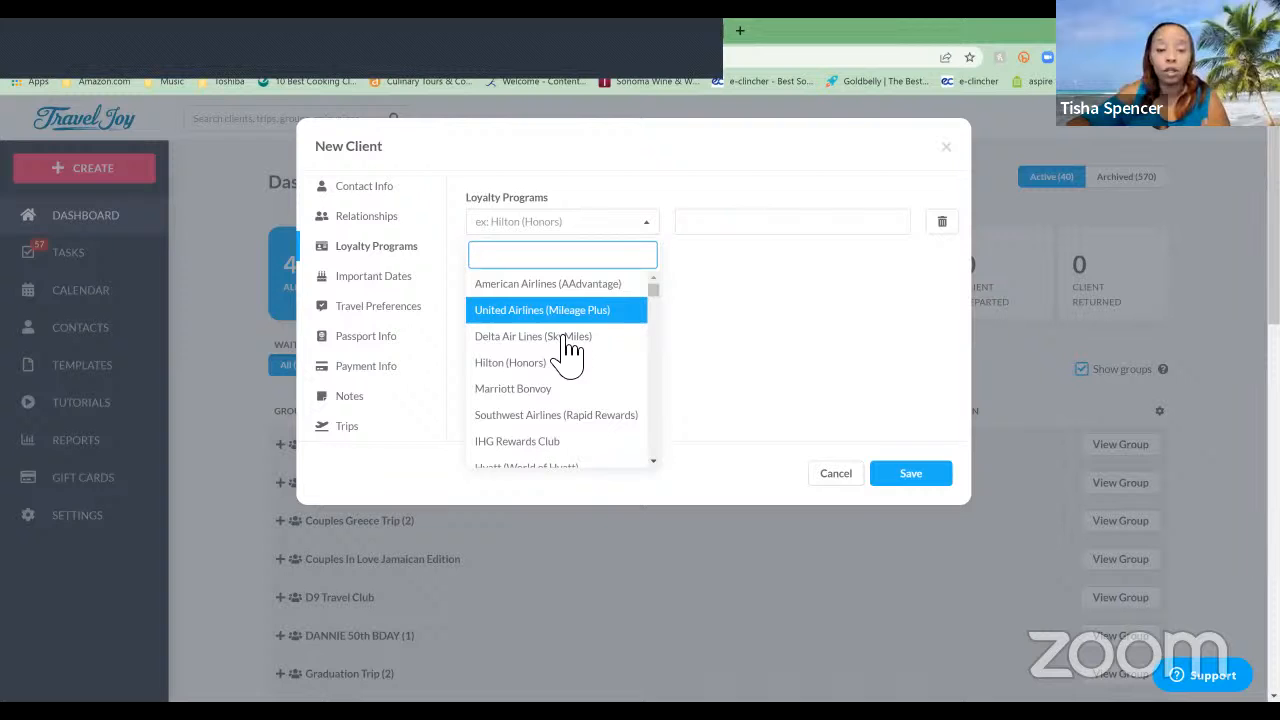
click(710, 316)
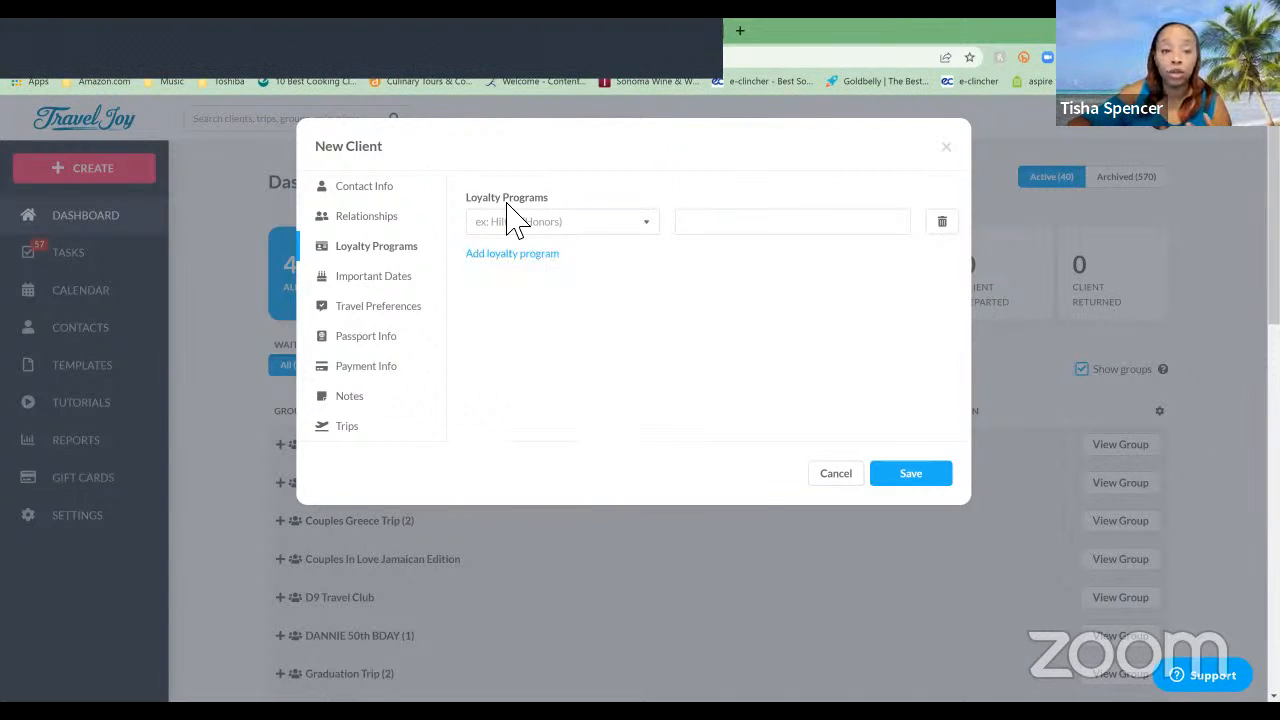
click(624, 226)
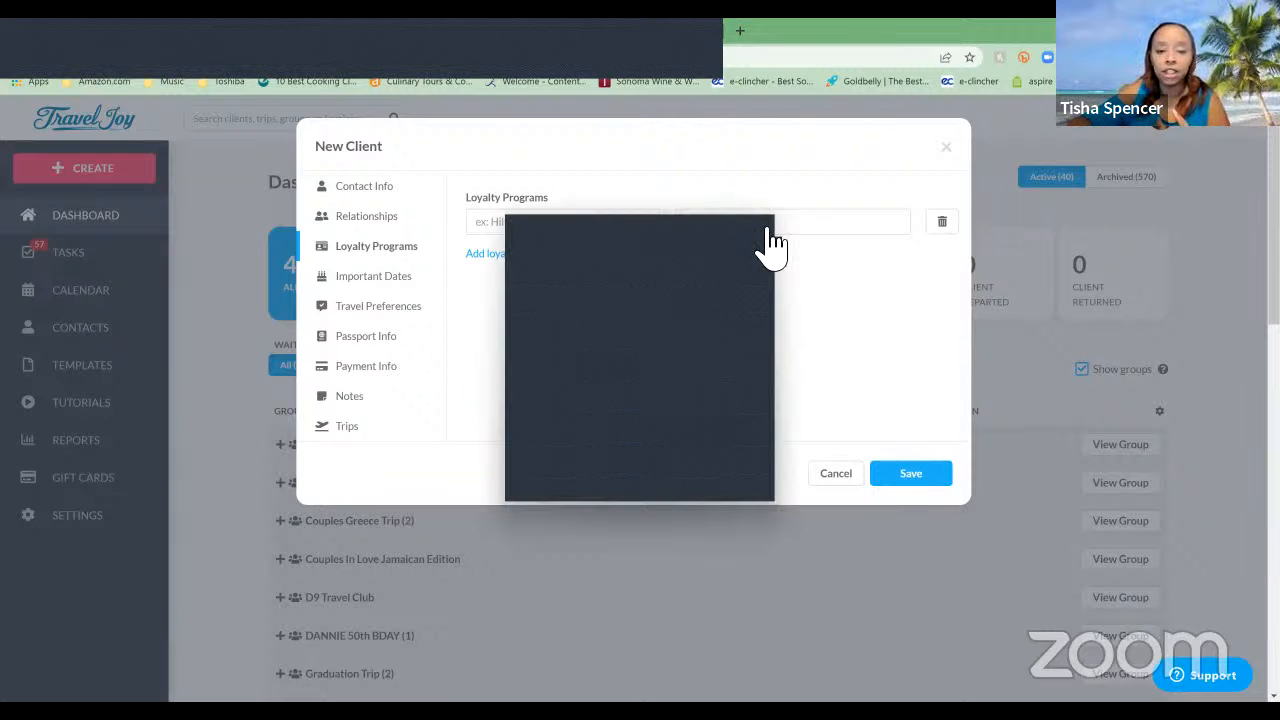
Step: Look through the relationship types and the existing clients that can be linked to the new client
click(387, 218)
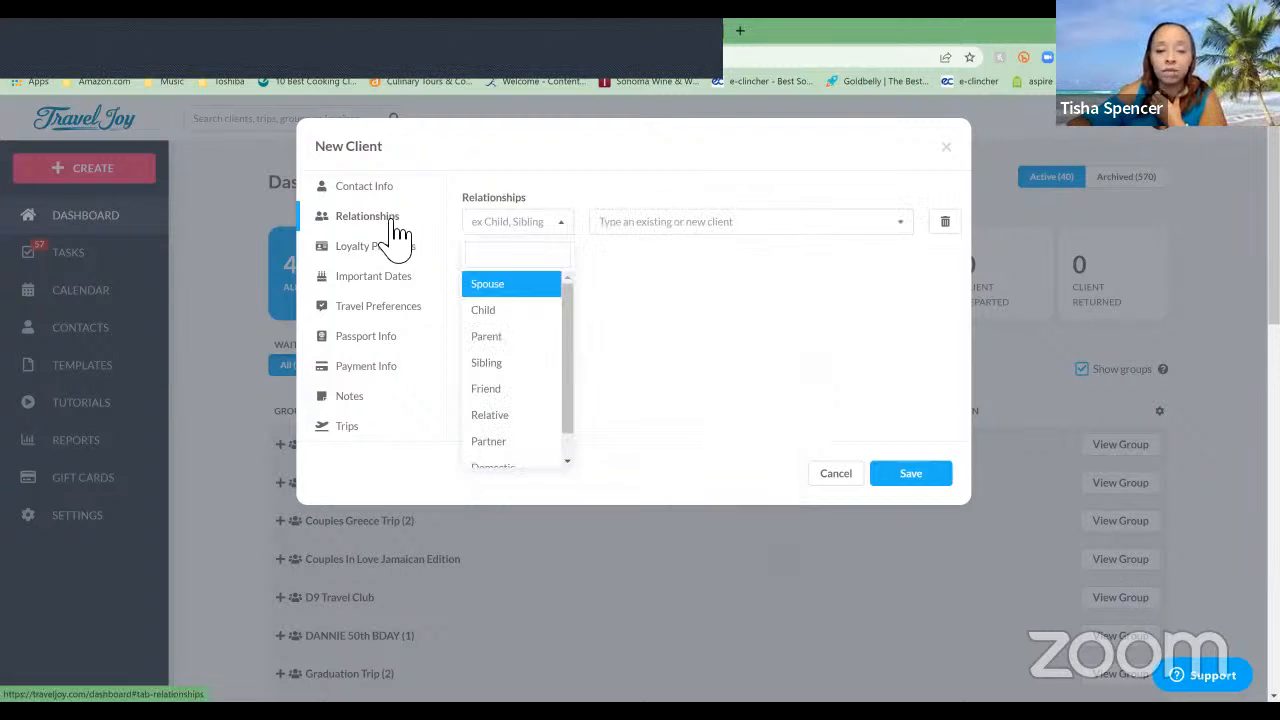
click(520, 232)
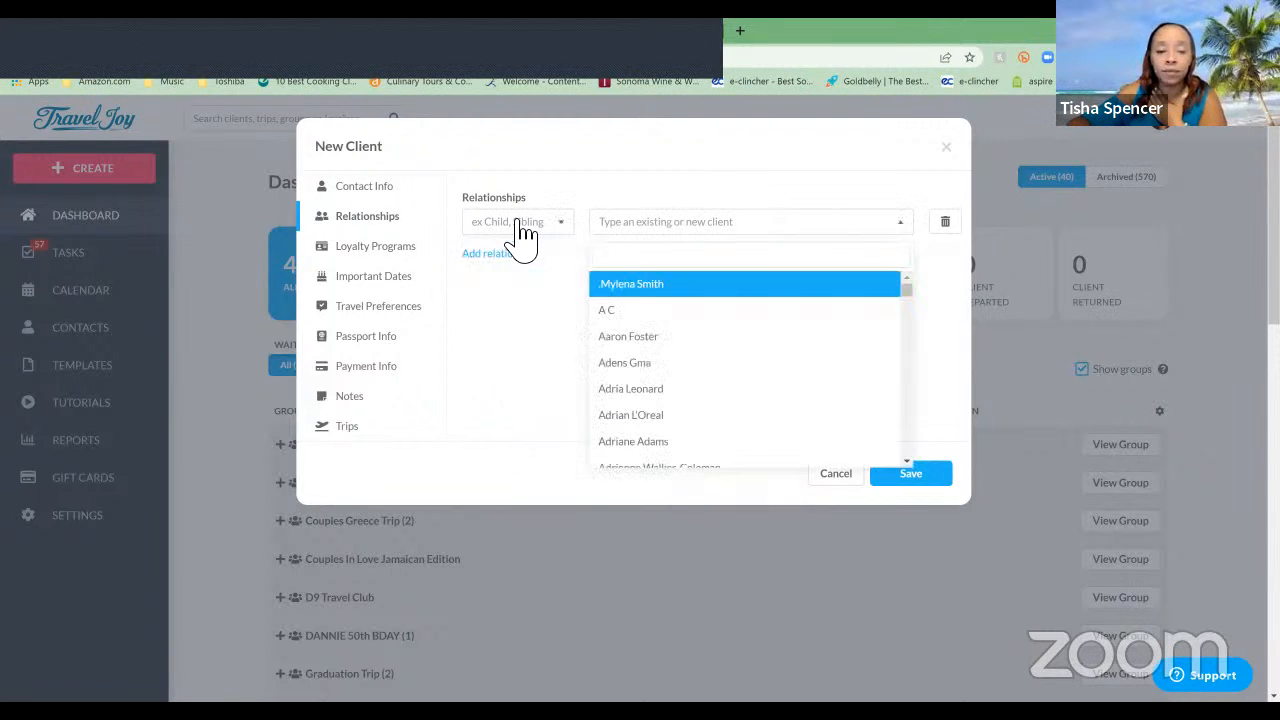
click(651, 231)
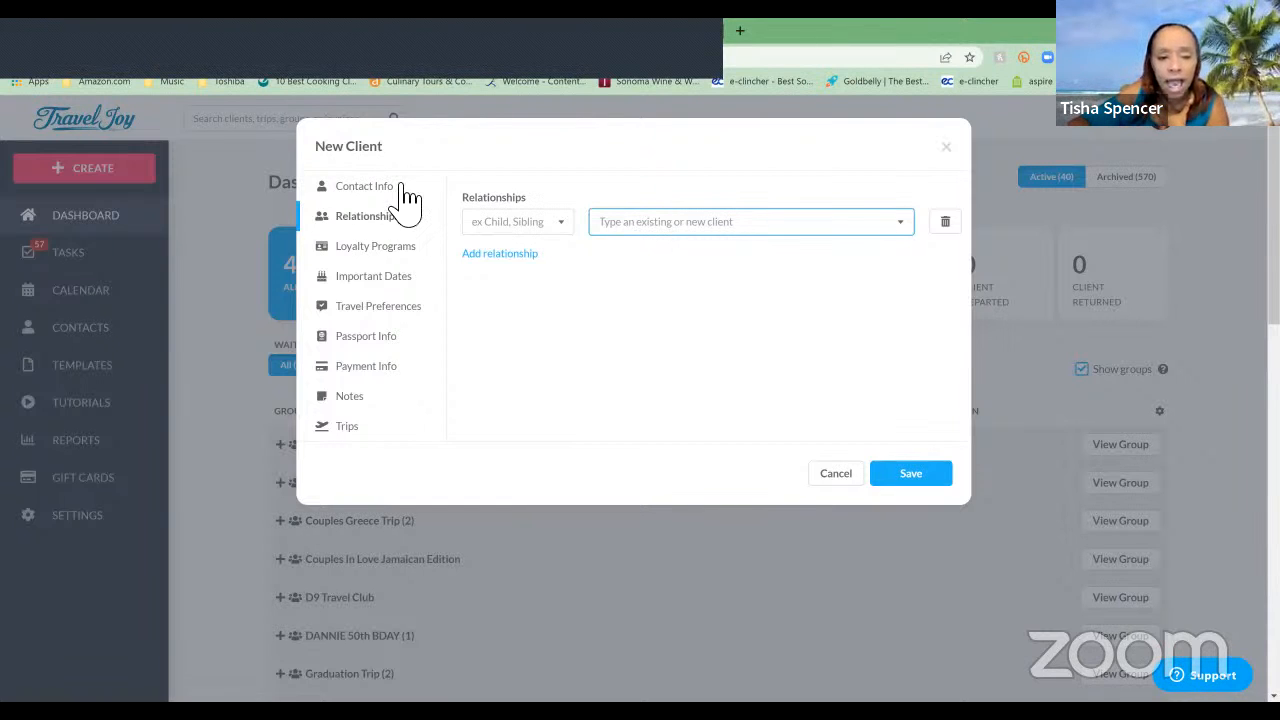
Step: View the new client's important dates and look through all the travel preference options
click(418, 285)
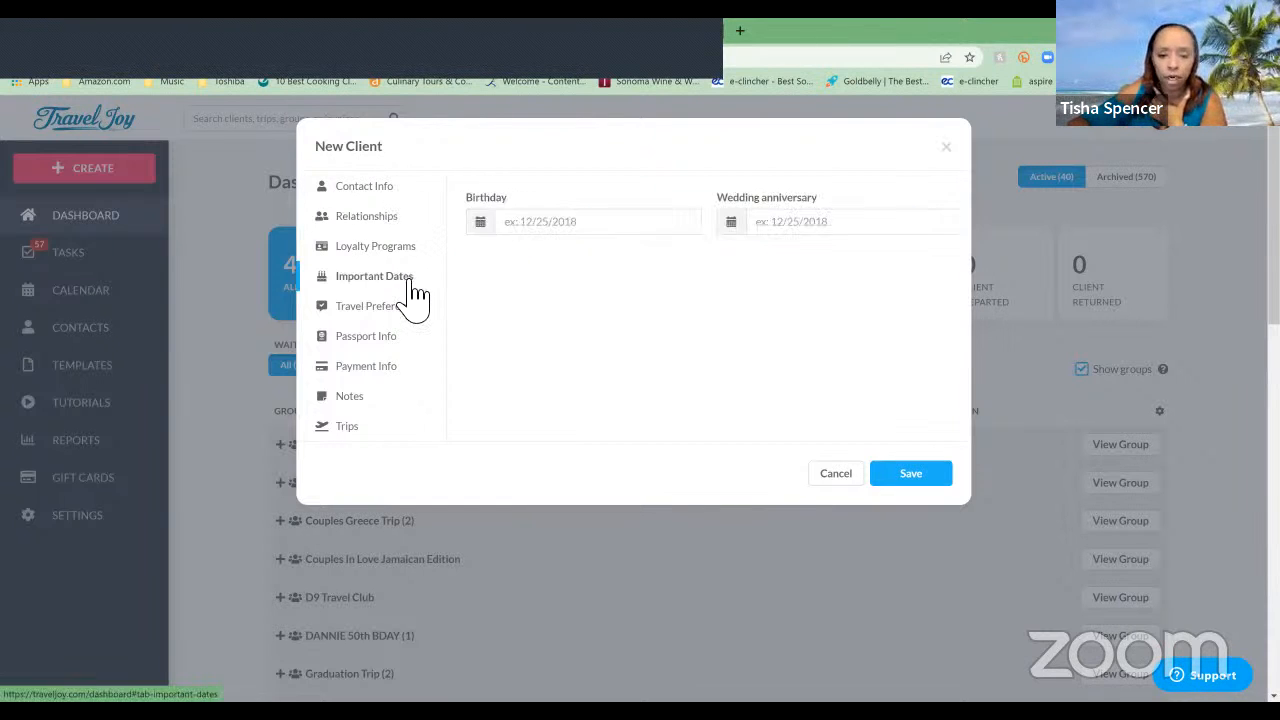
click(405, 312)
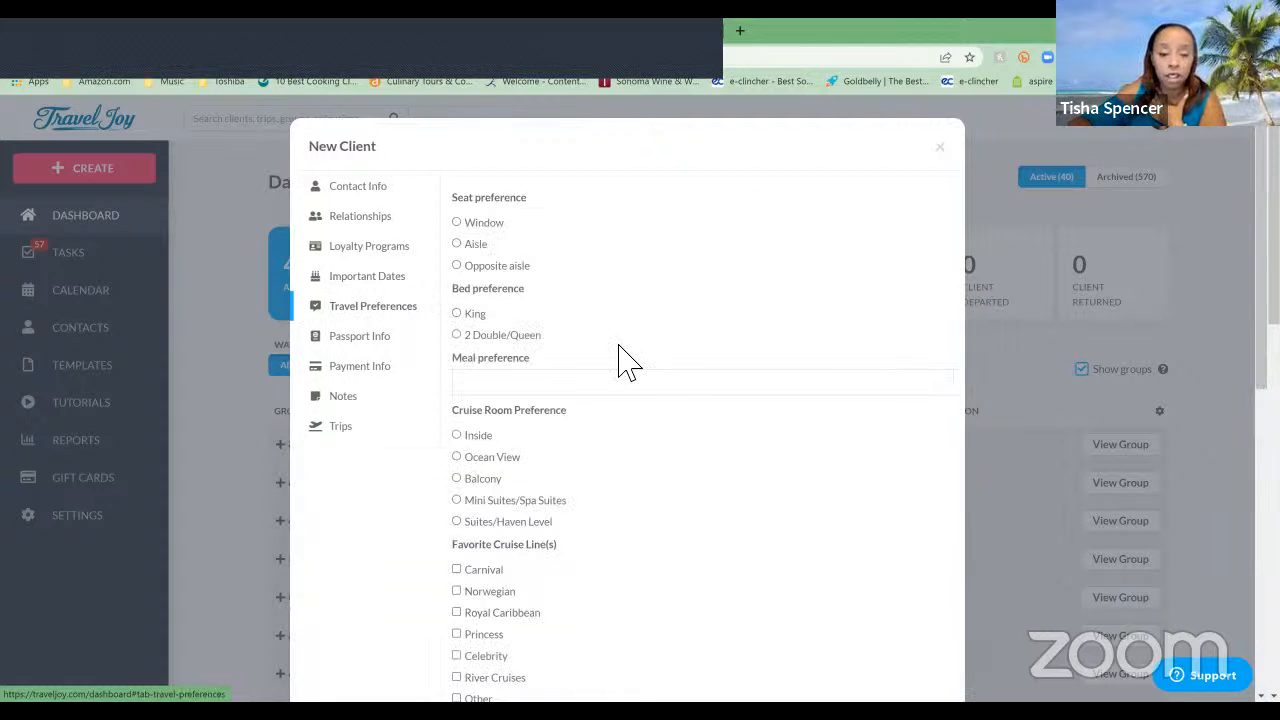
scroll(622, 360, down, 5)
scroll(622, 360, down, 2)
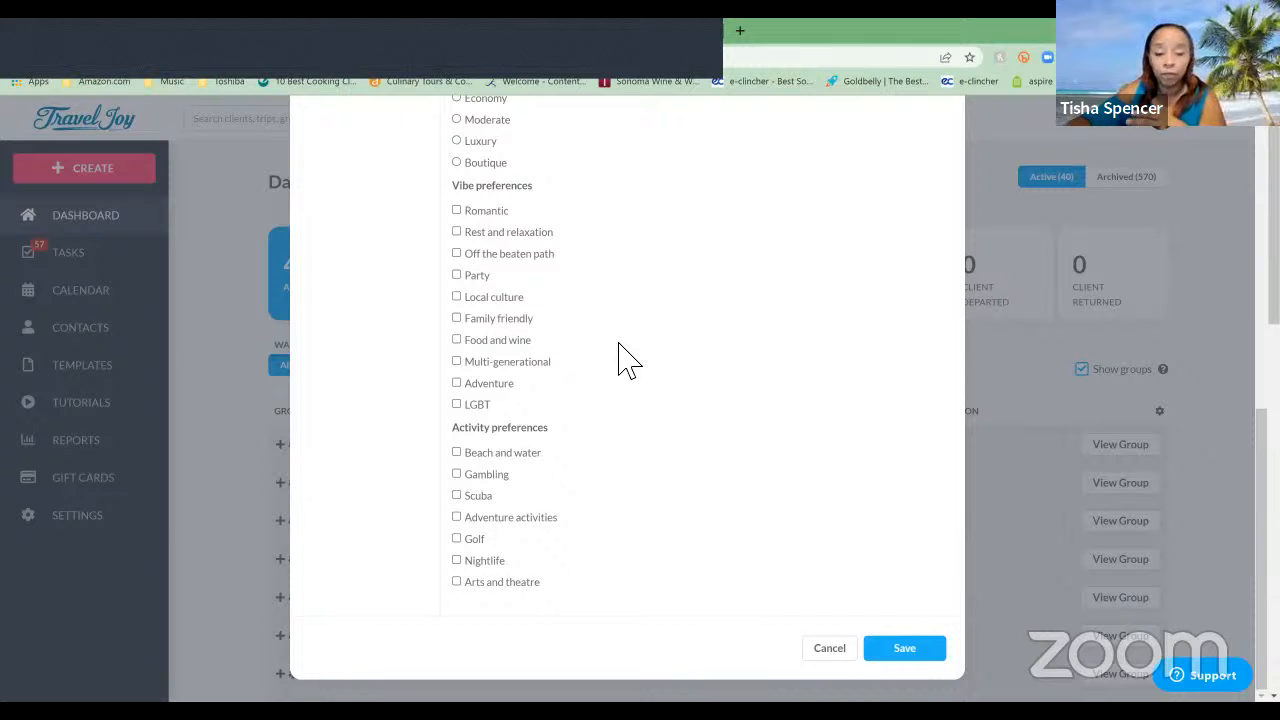
scroll(374, 337, up, 7)
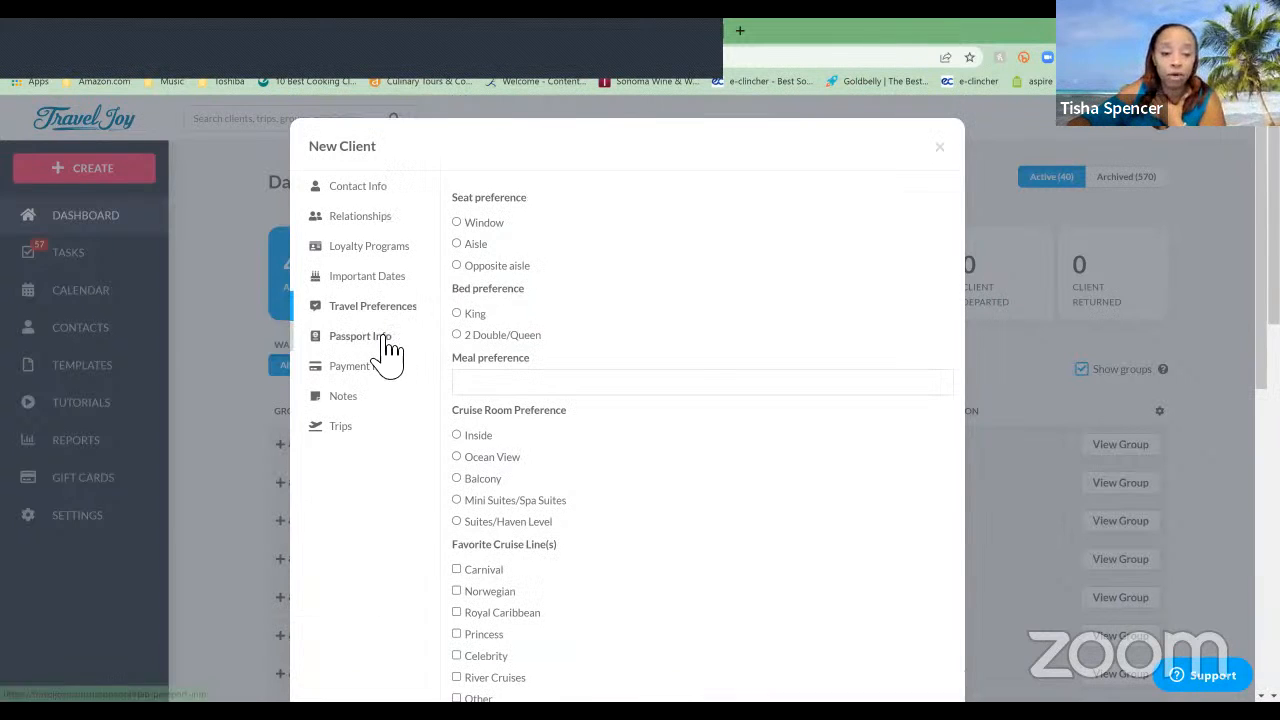
Step: Look over the new client's passport info, payment info and notes sections
click(383, 352)
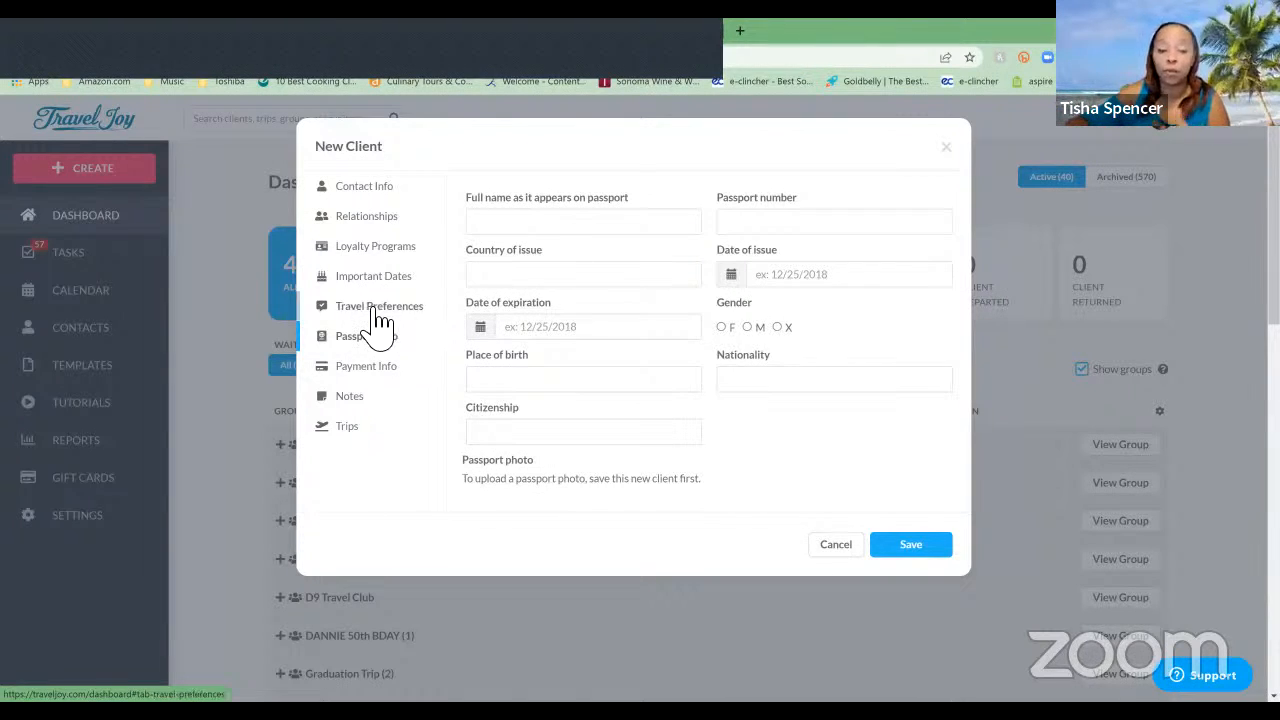
click(380, 320)
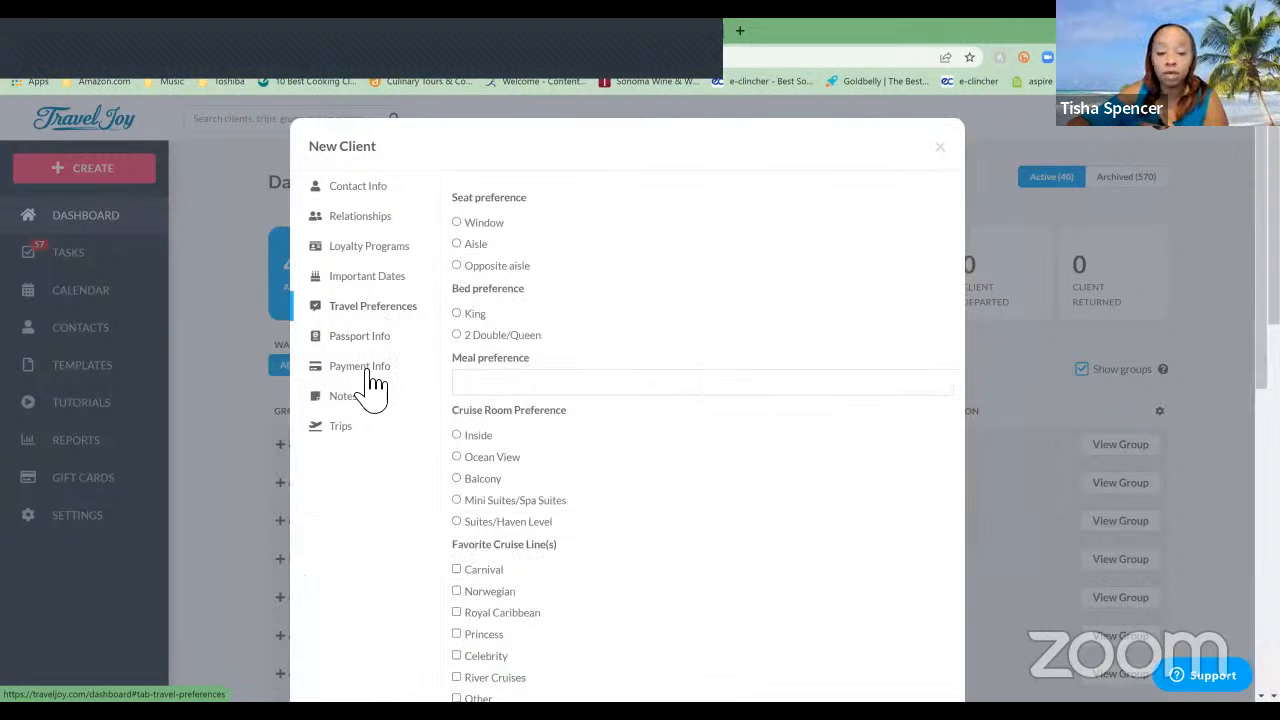
click(370, 375)
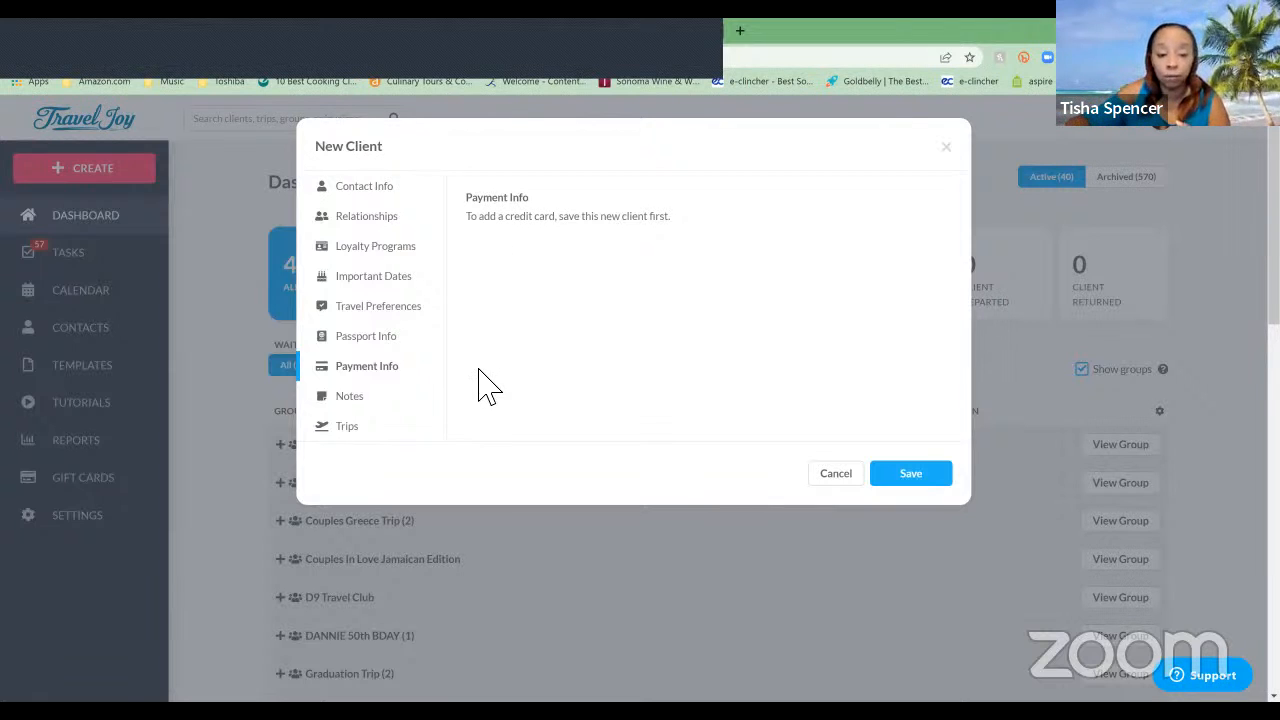
click(352, 398)
click(443, 366)
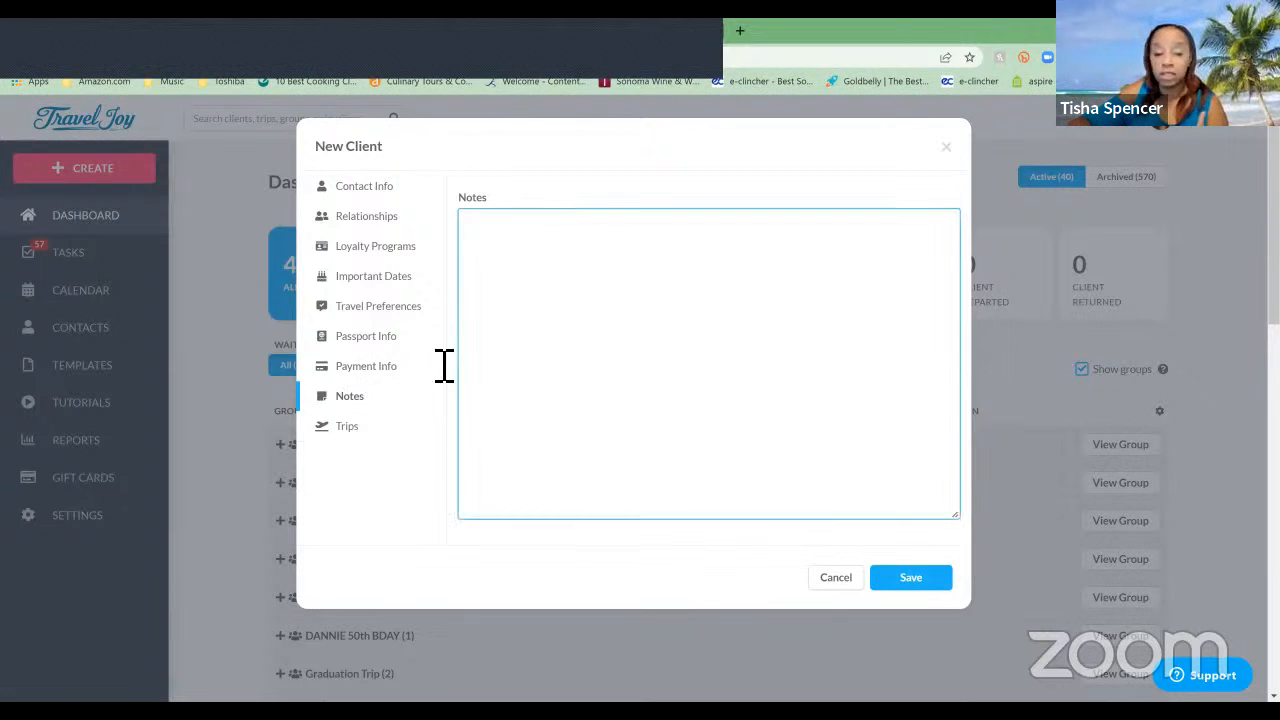
Step: View the new client's trips section and discard the new client without saving
click(397, 436)
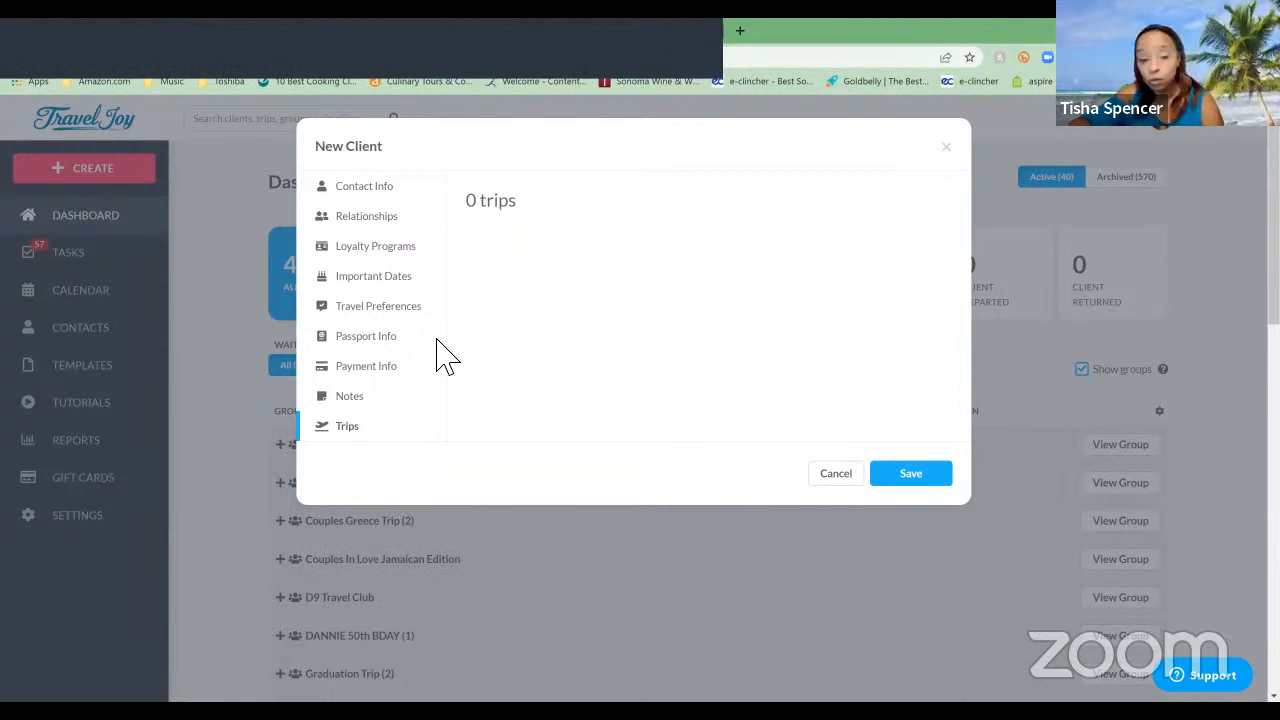
click(845, 477)
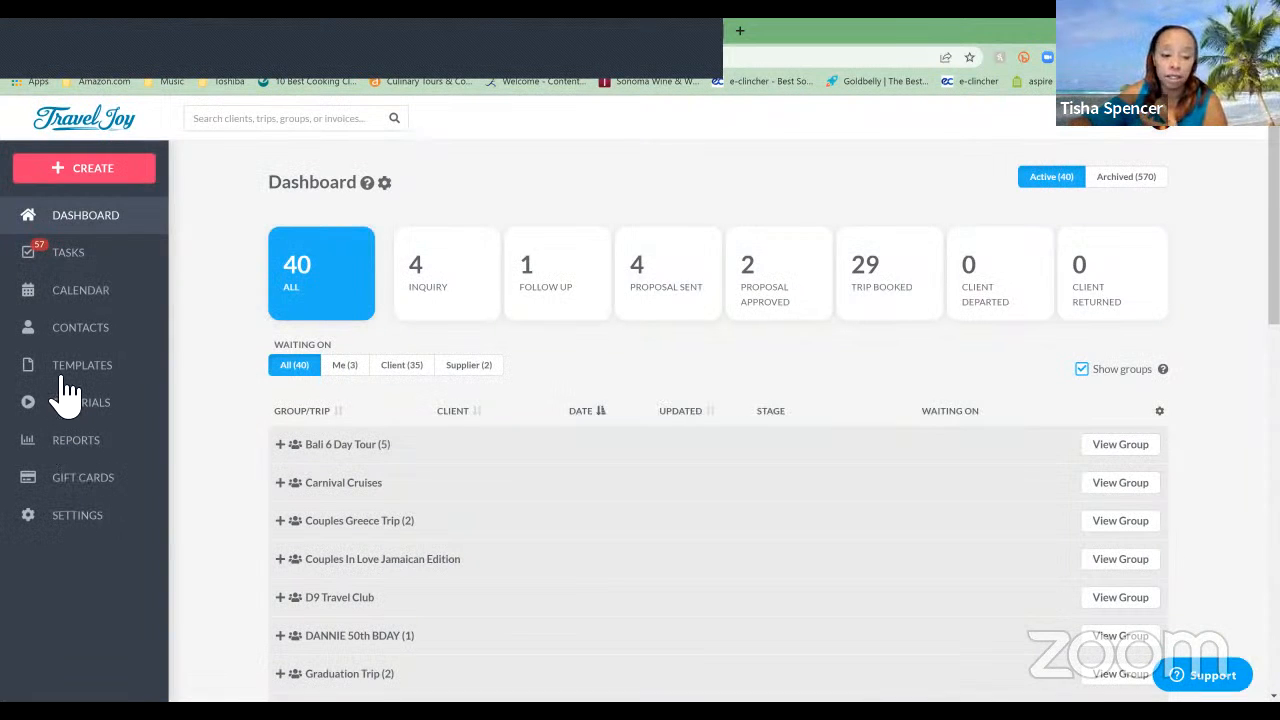
Step: Open the form templates and look through the full list of active forms
click(68, 372)
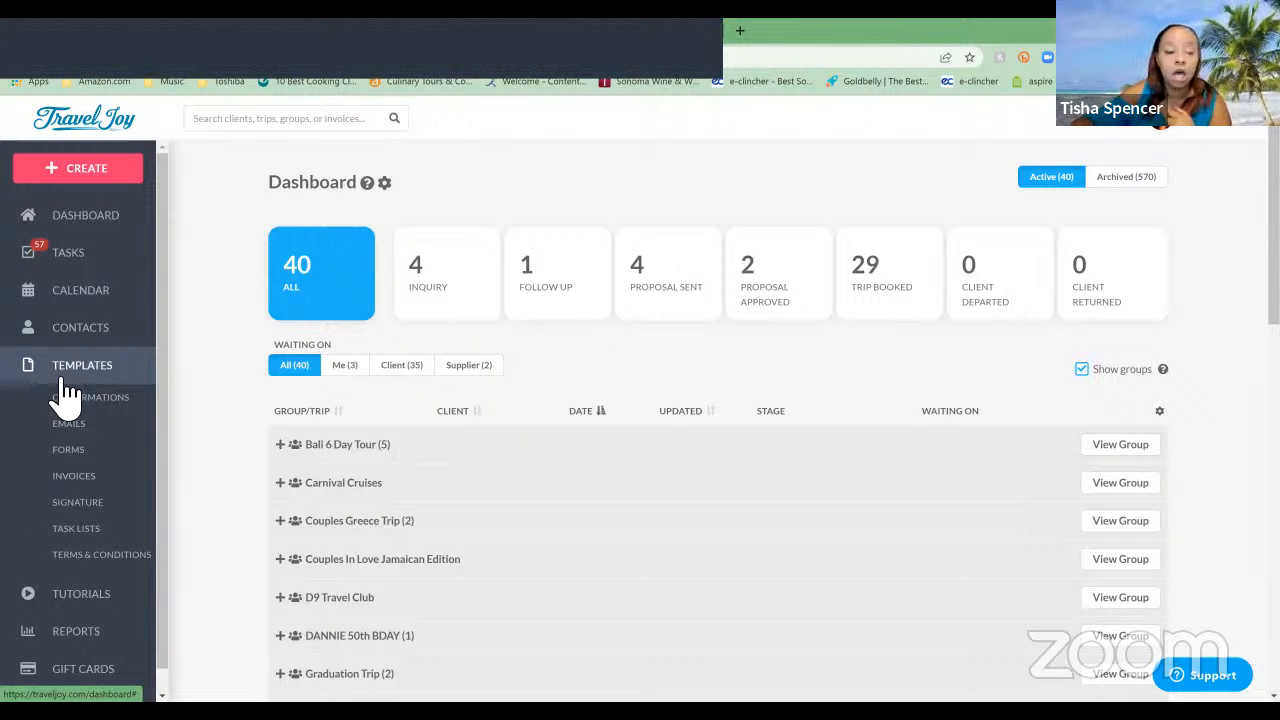
click(76, 455)
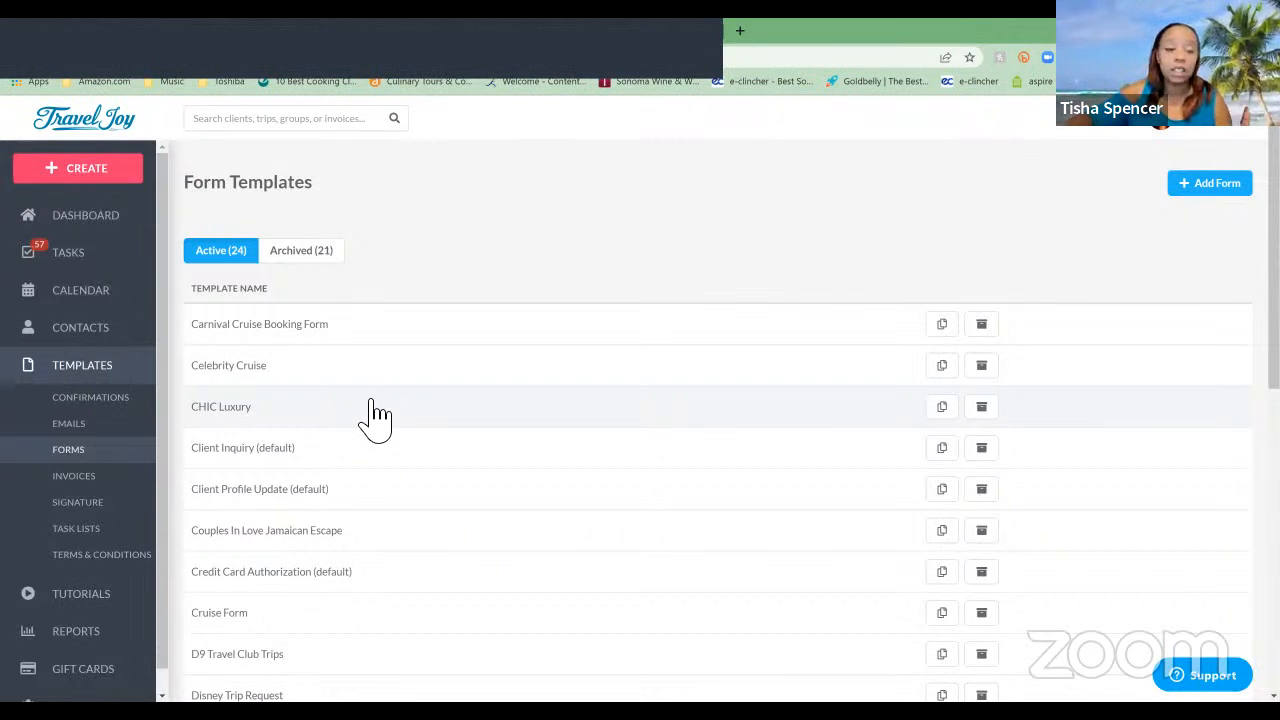
scroll(366, 312, down, 1)
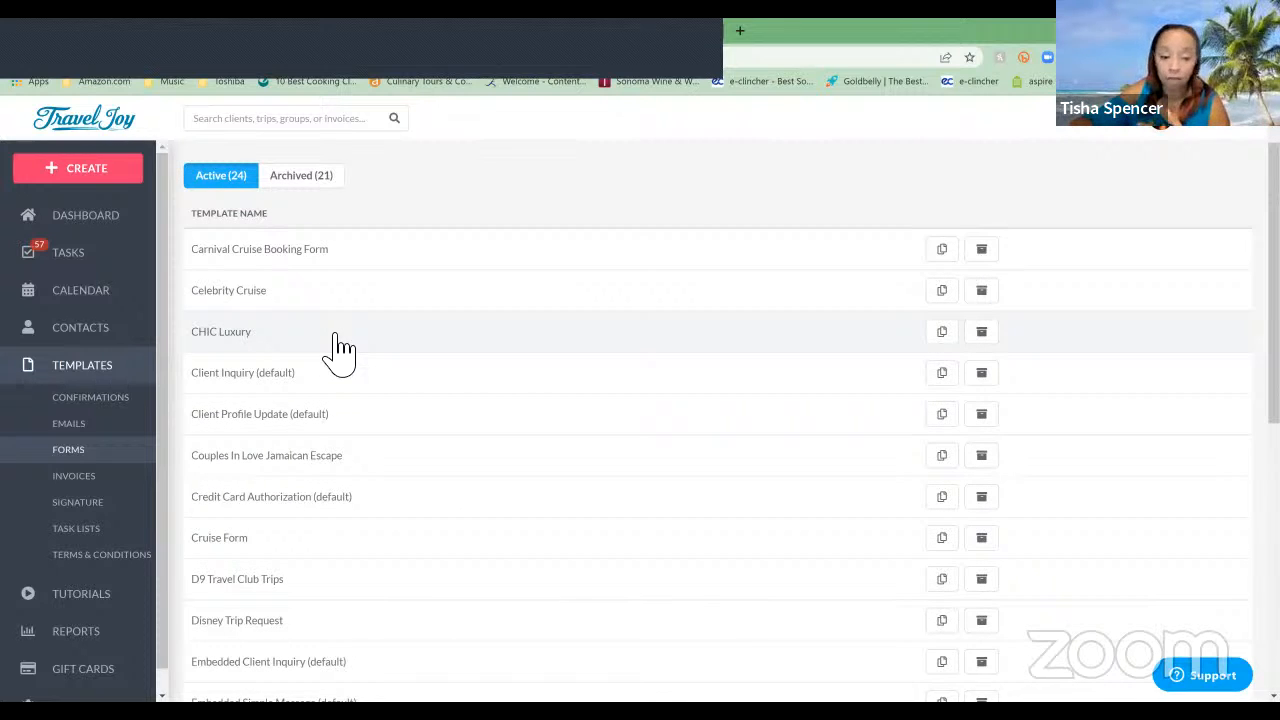
scroll(340, 460, down, 2)
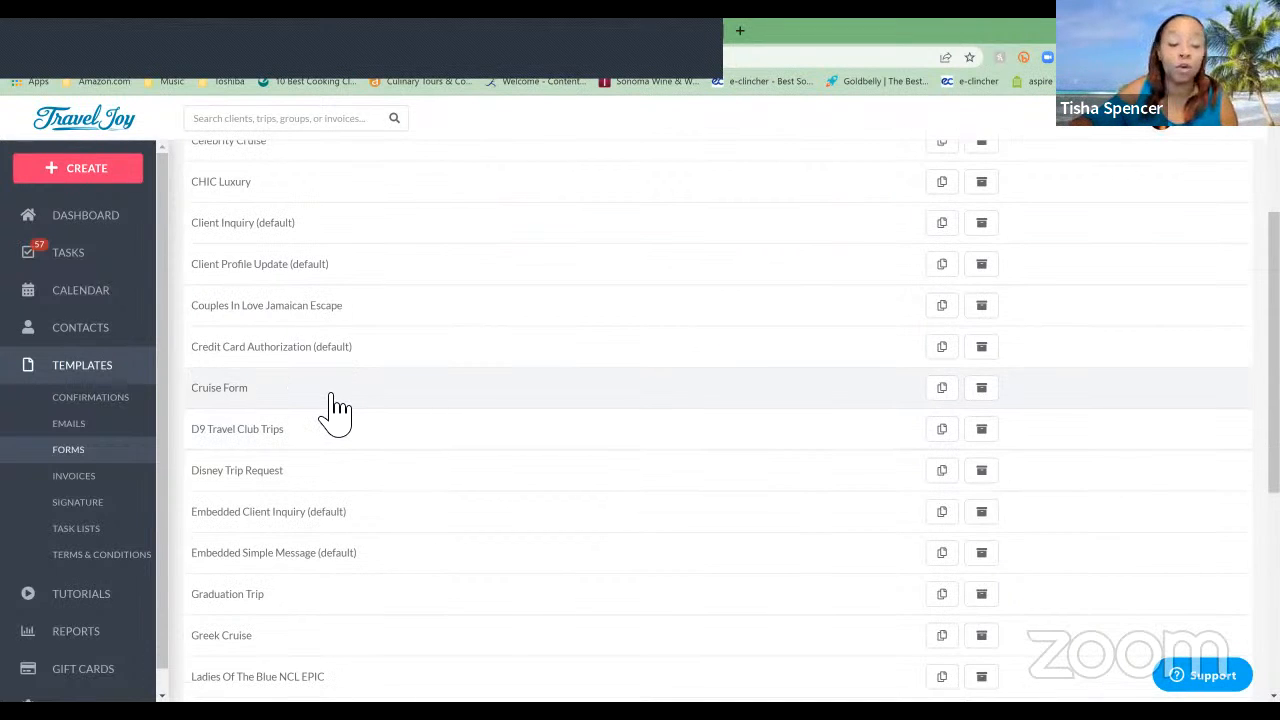
scroll(336, 410, down, 1)
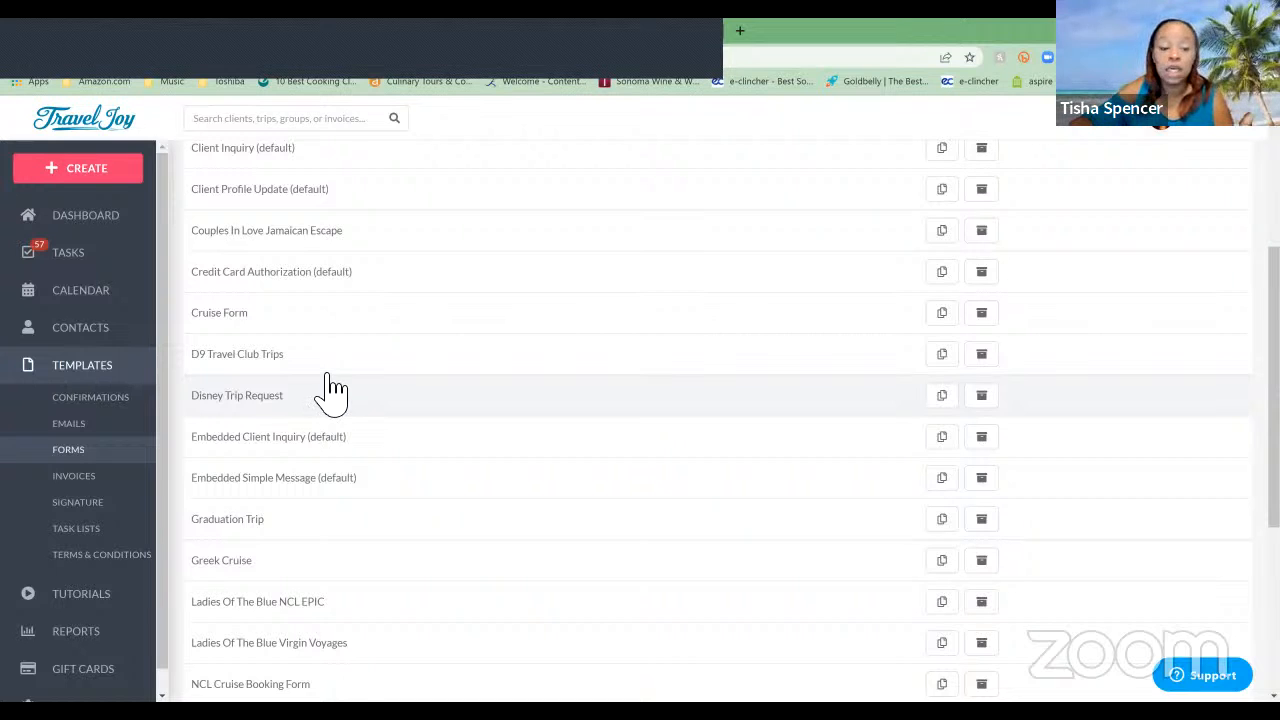
scroll(333, 385, down, 1)
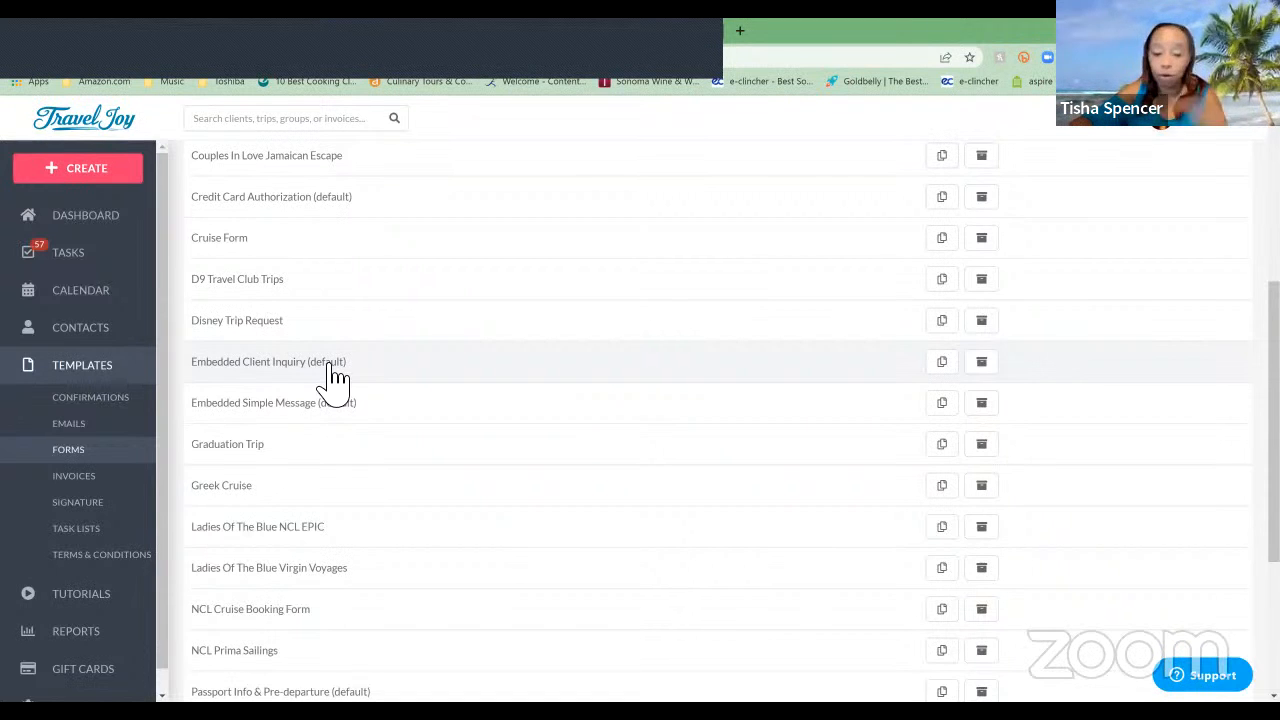
scroll(335, 378, down, 5)
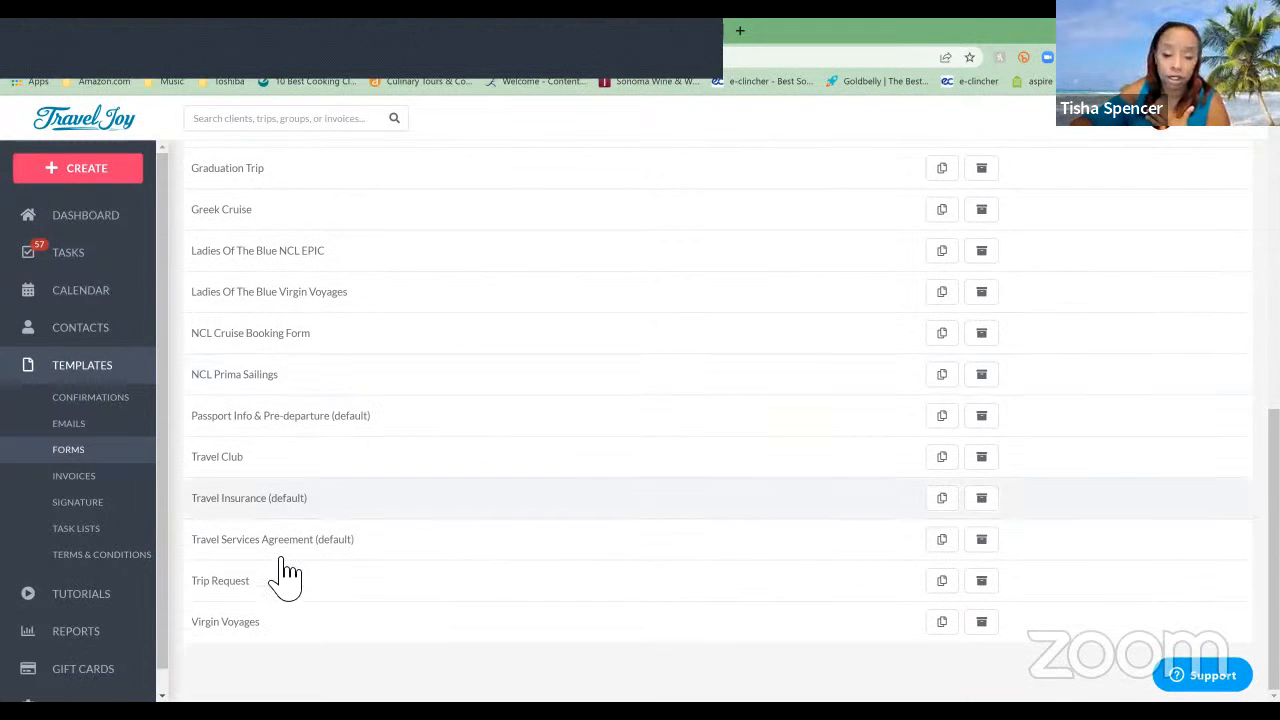
Step: Open the Trip Request form template and review its email template choices, email button text and submit button text
click(239, 583)
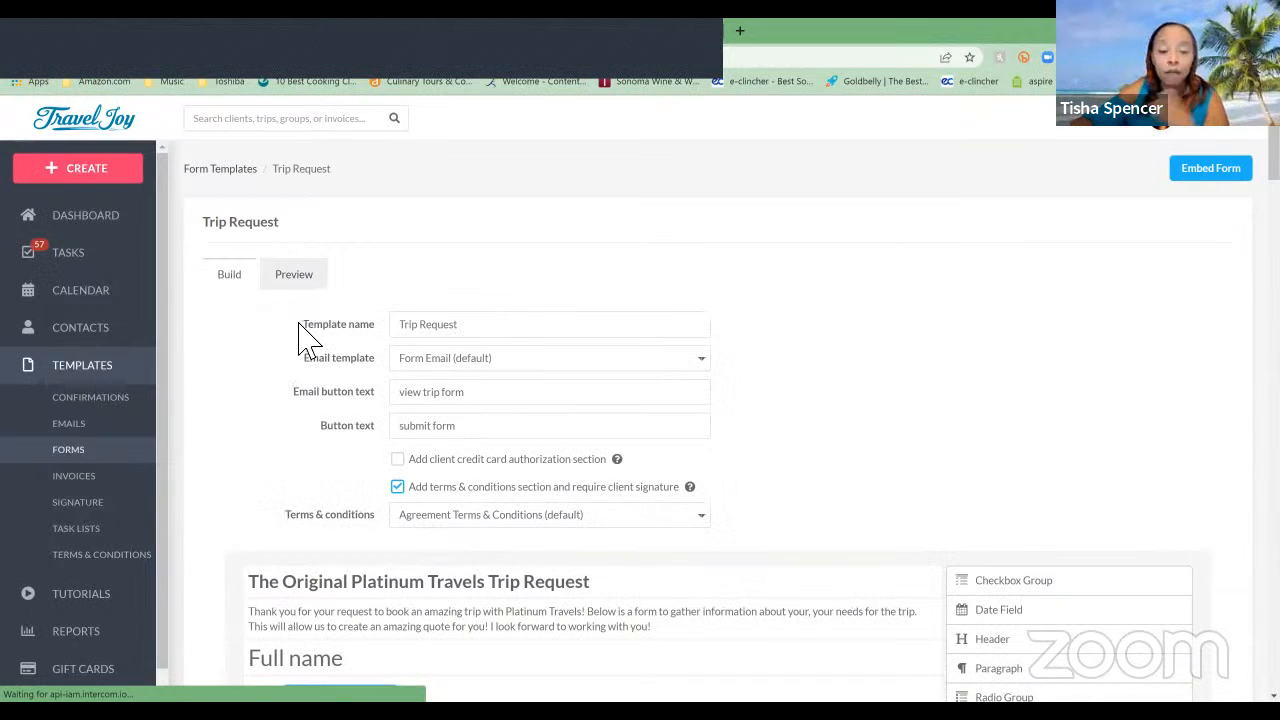
click(573, 360)
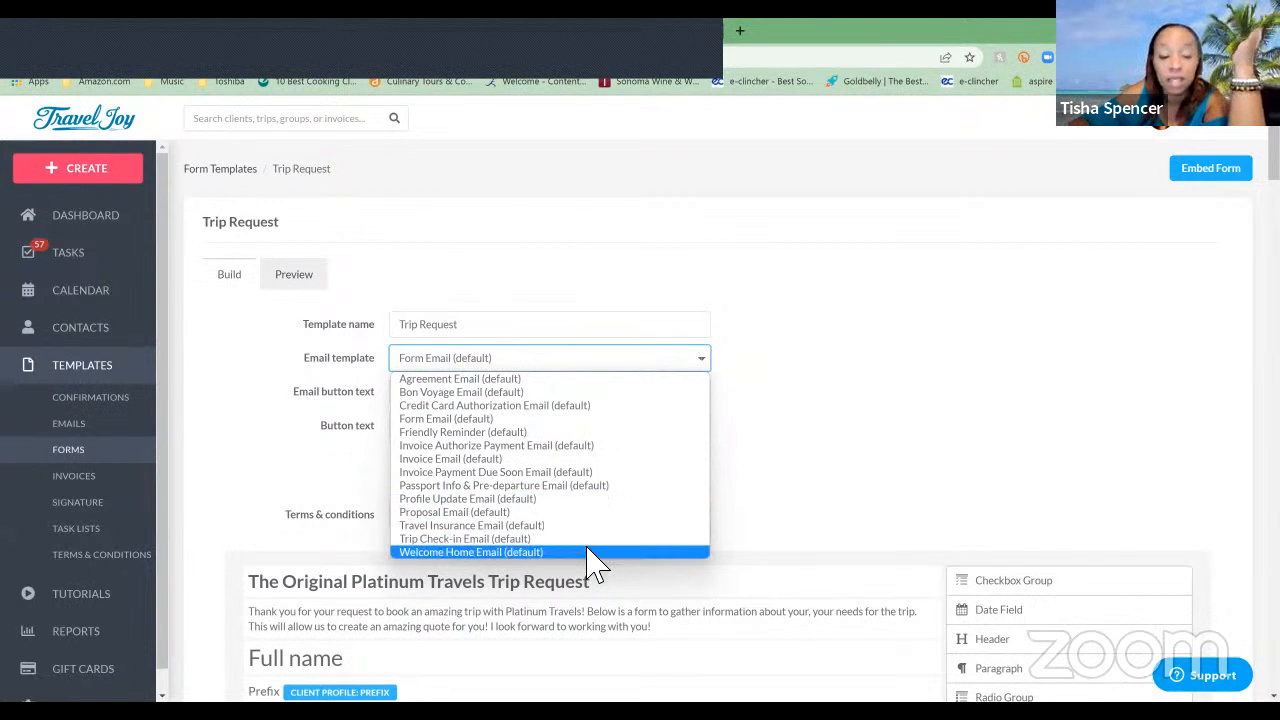
click(752, 433)
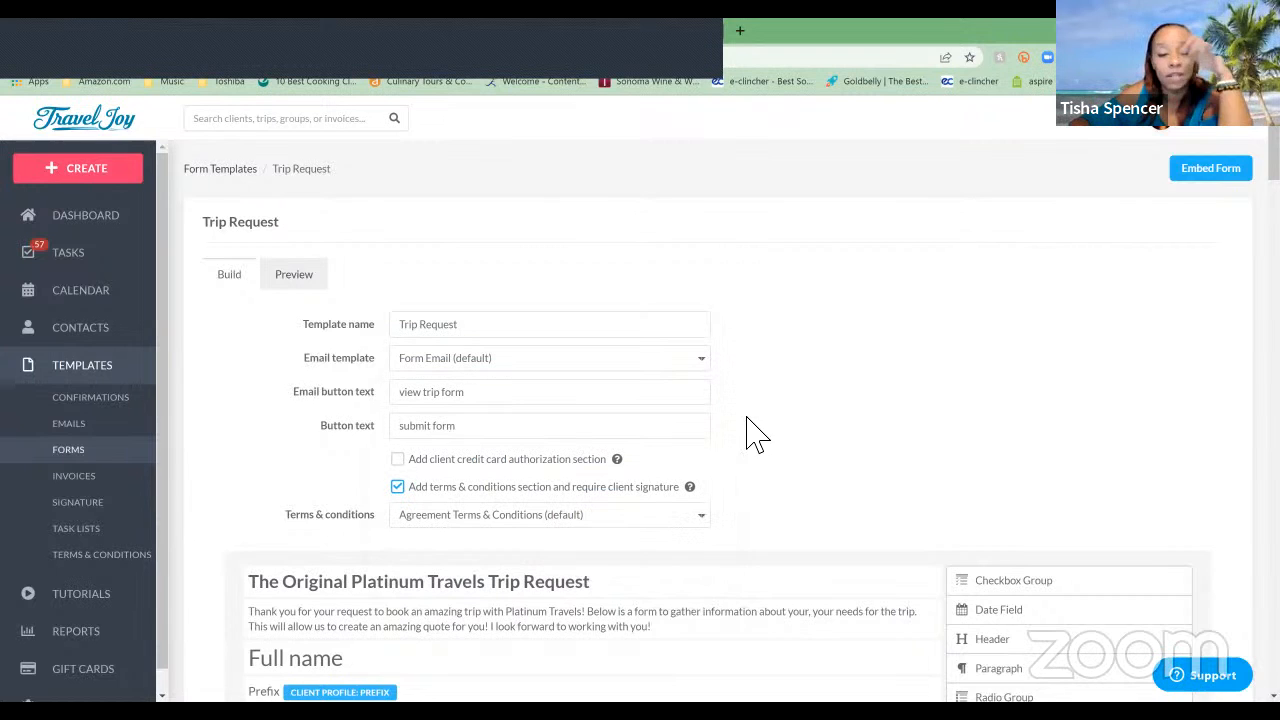
click(510, 397)
click(515, 433)
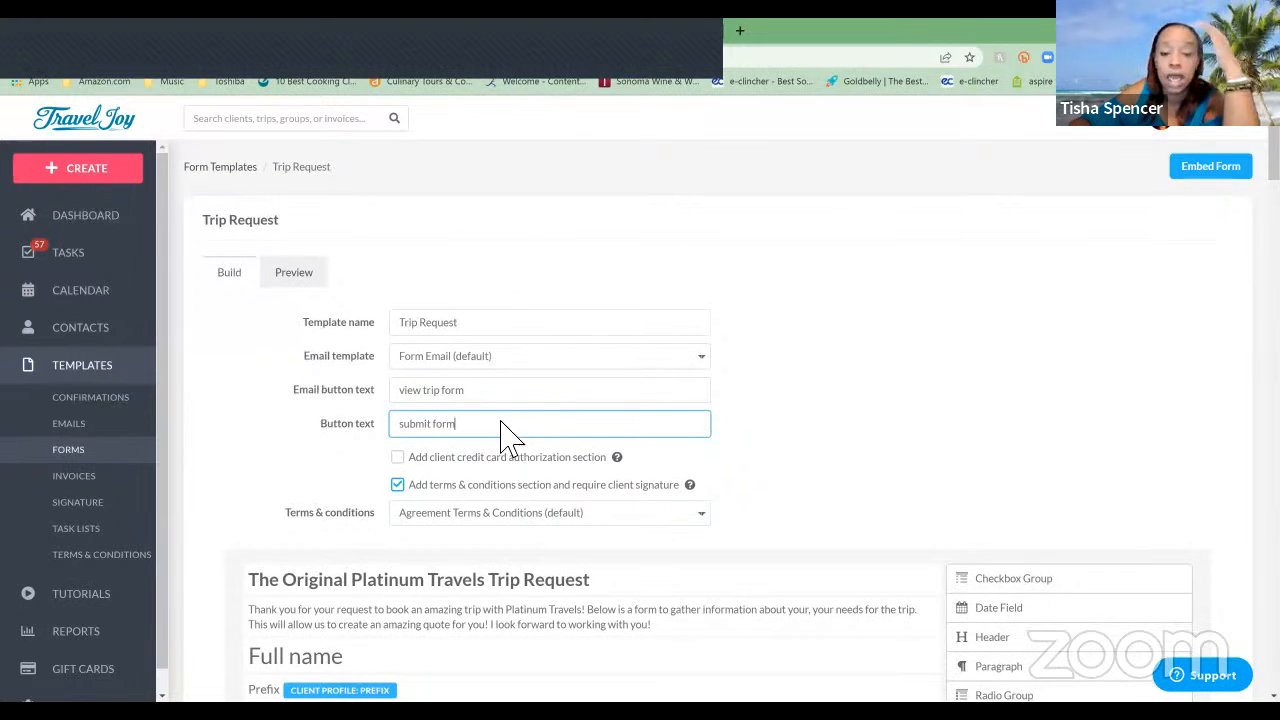
Step: Look over the Trip Request form's terms settings, introduction and client name fields through the preferred name
scroll(400, 400, down, 1)
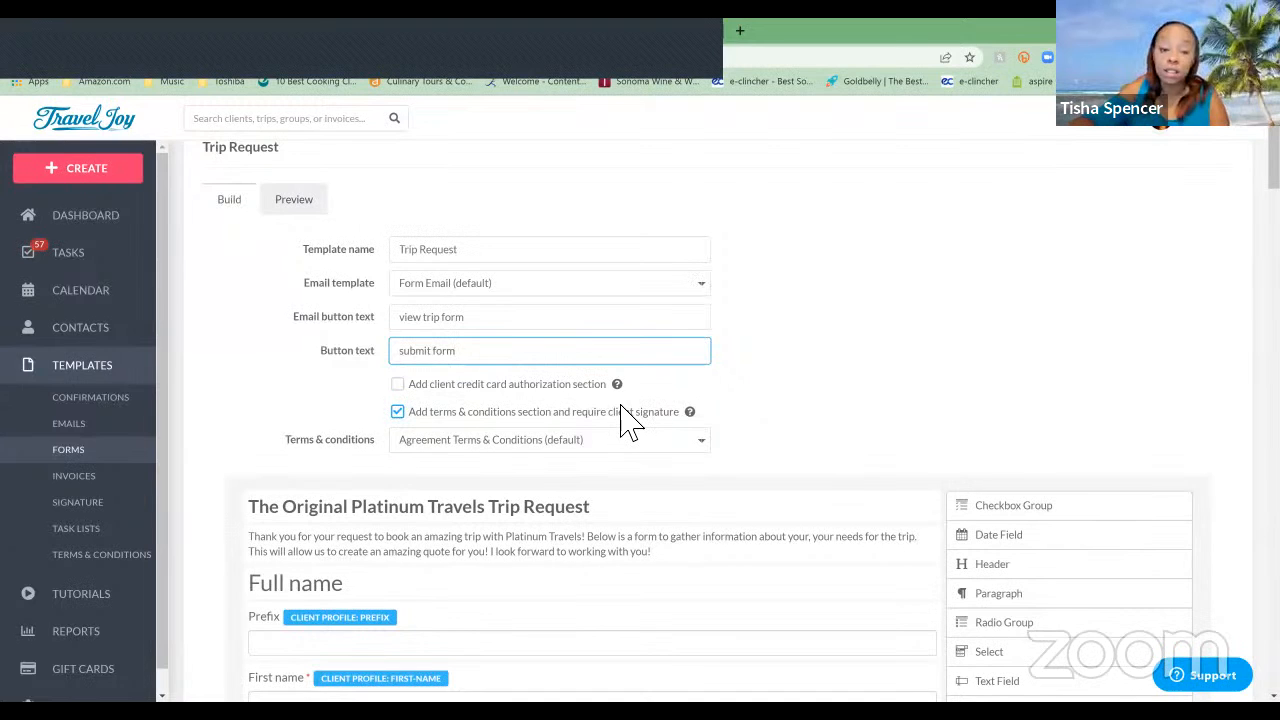
scroll(625, 425, down, 2)
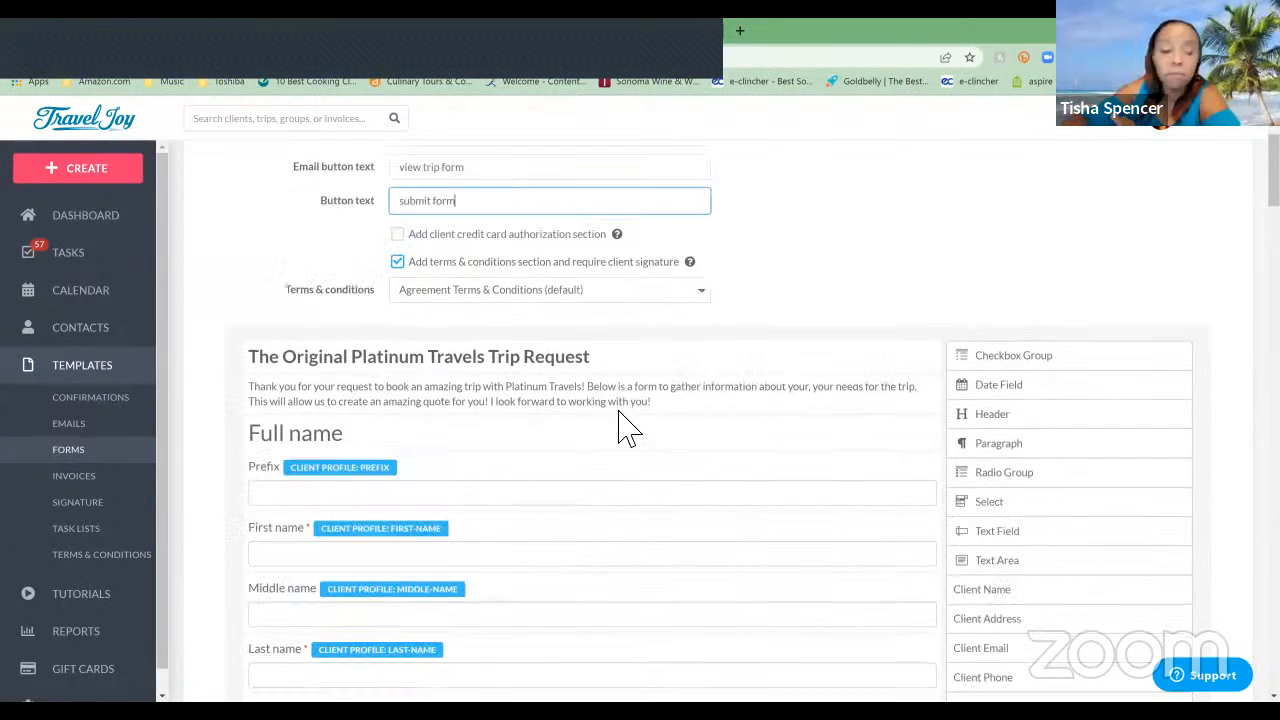
scroll(580, 445, down, 1)
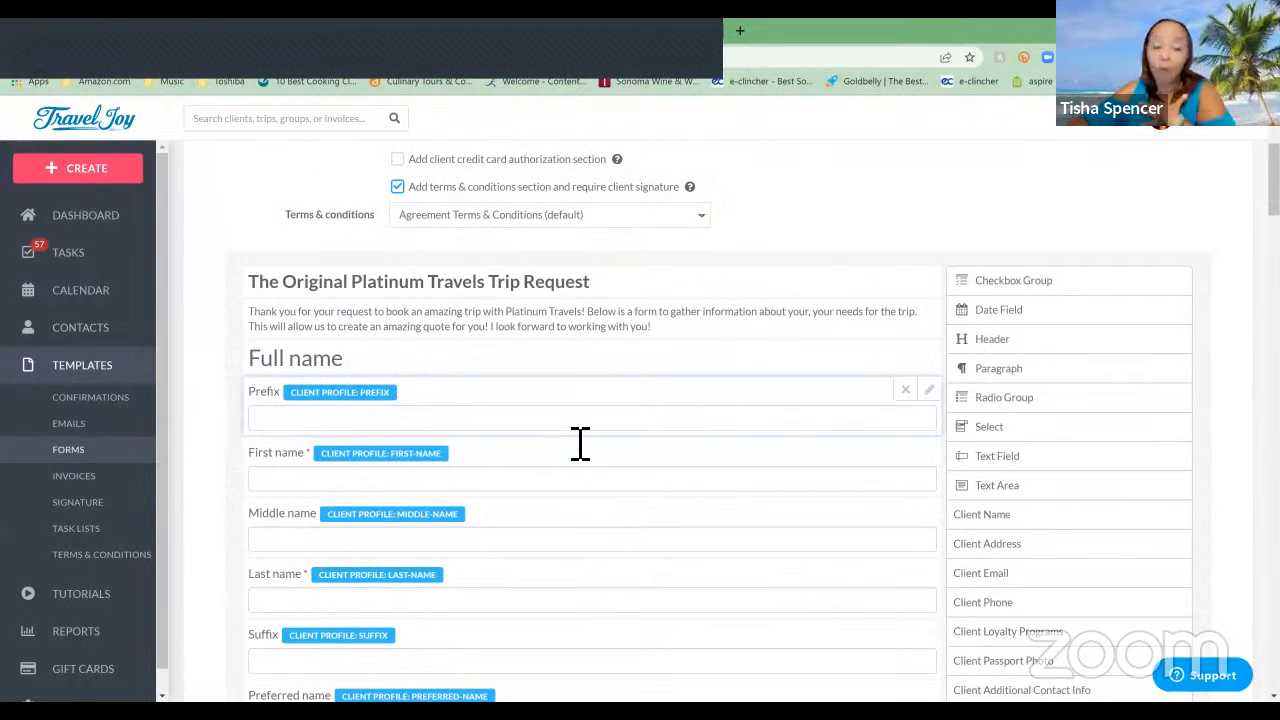
scroll(422, 418, down, 1)
scroll(309, 314, down, 2)
scroll(309, 323, up, 1)
scroll(289, 271, down, 1)
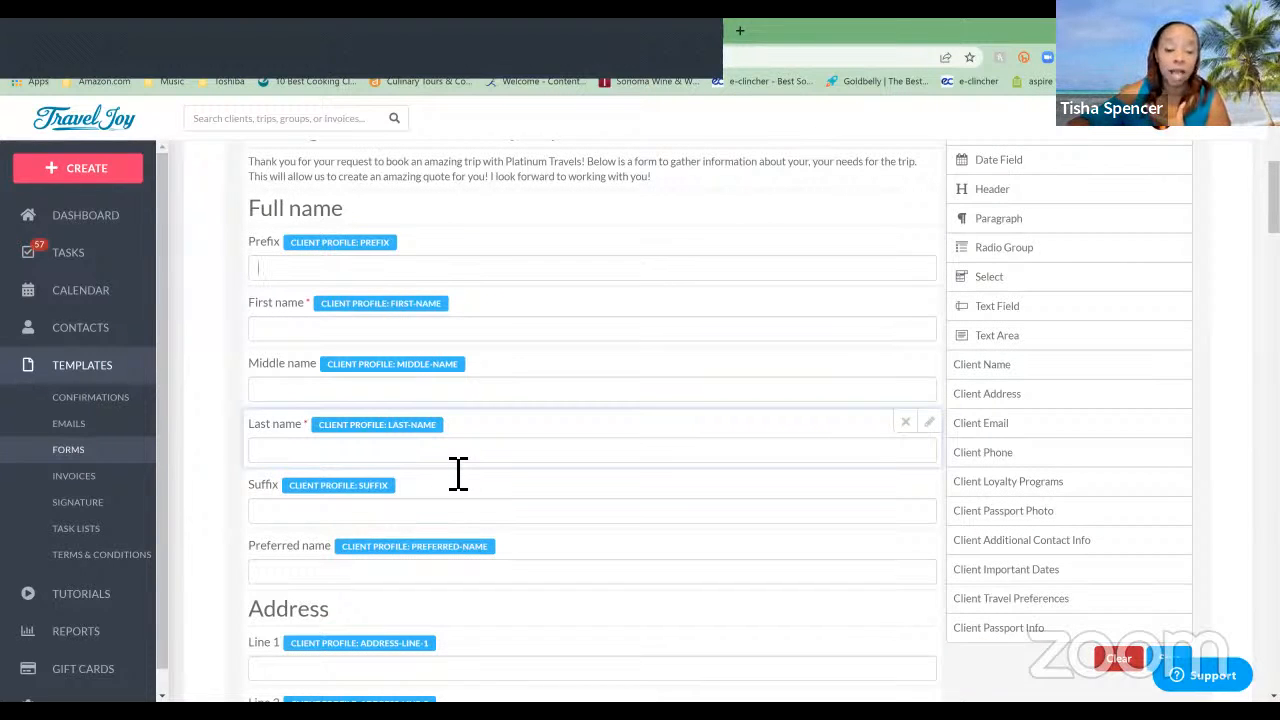
scroll(452, 500, down, 1)
click(450, 505)
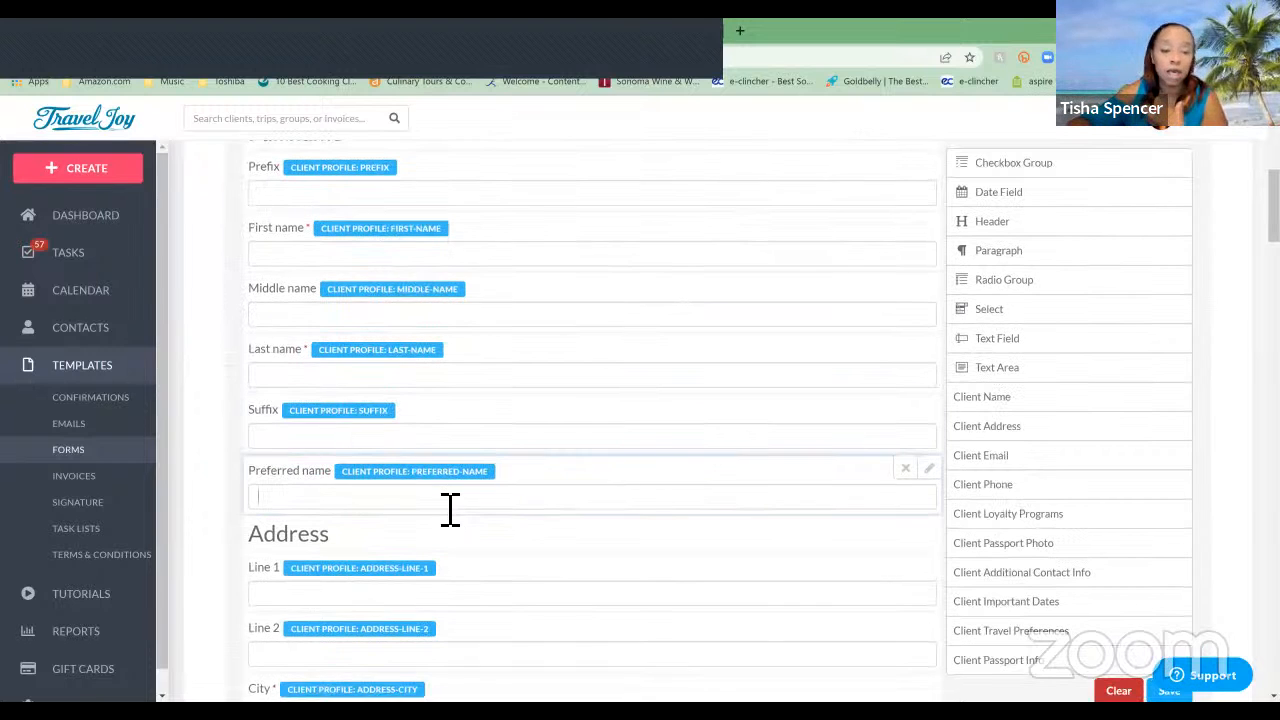
Step: Look over the Trip Request form's address, email, phone number and important dates fields
click(307, 43)
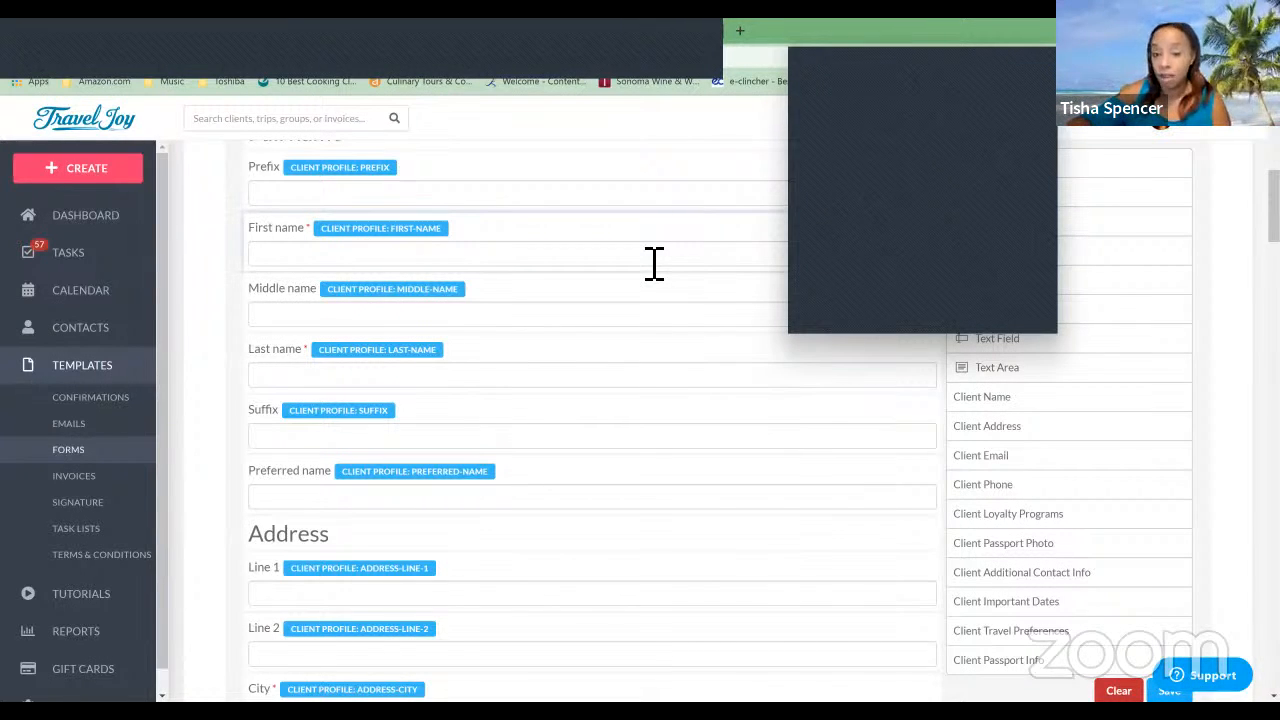
click(1050, 68)
scroll(1055, 72, down, 2)
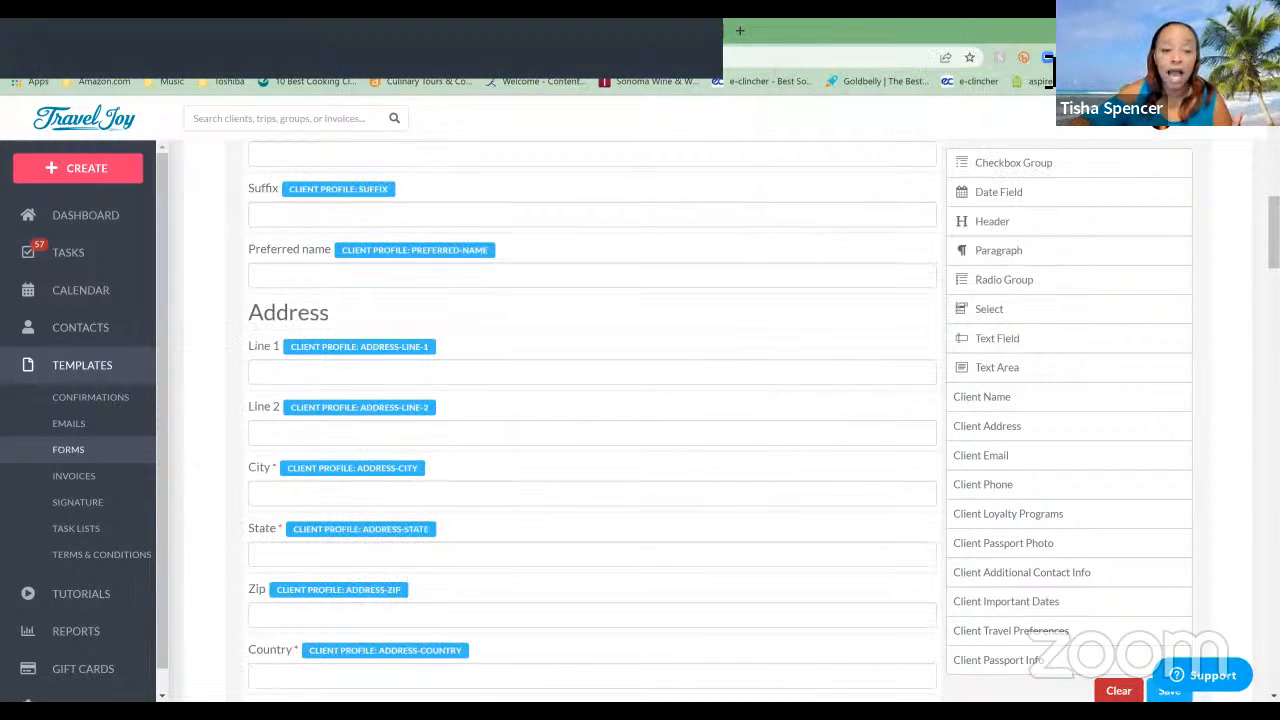
scroll(643, 300, down, 2)
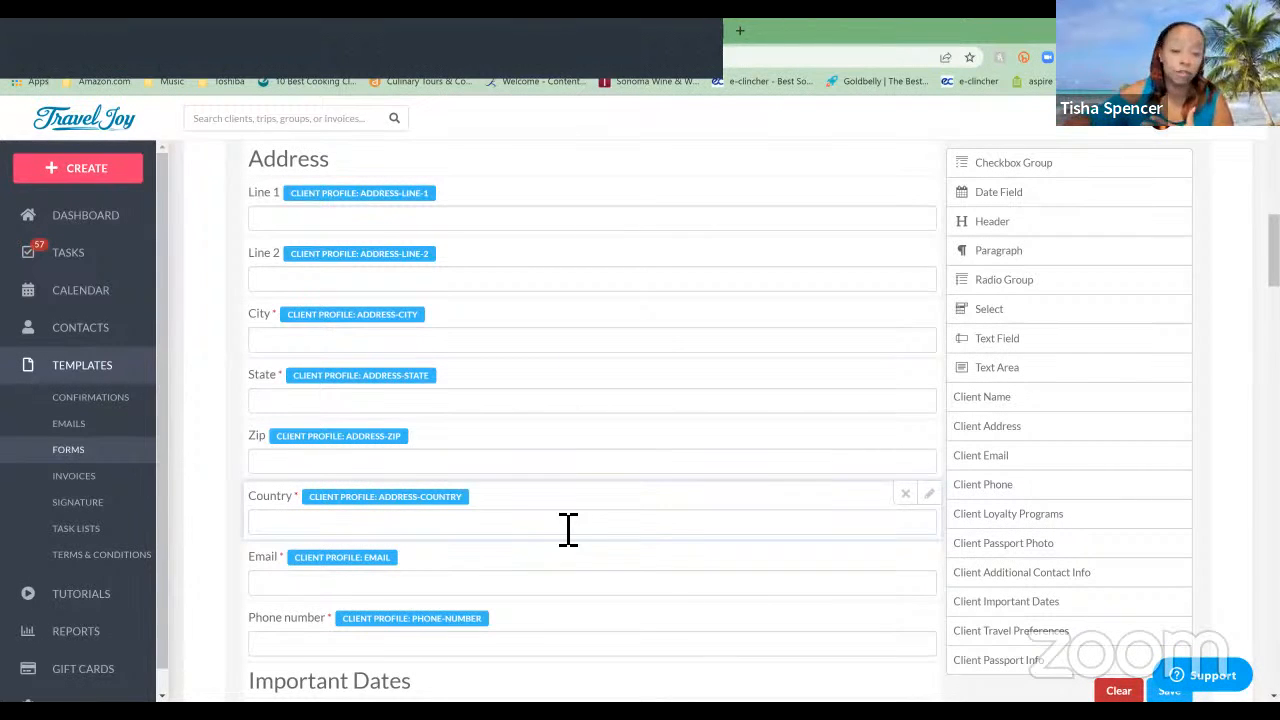
scroll(568, 530, down, 5)
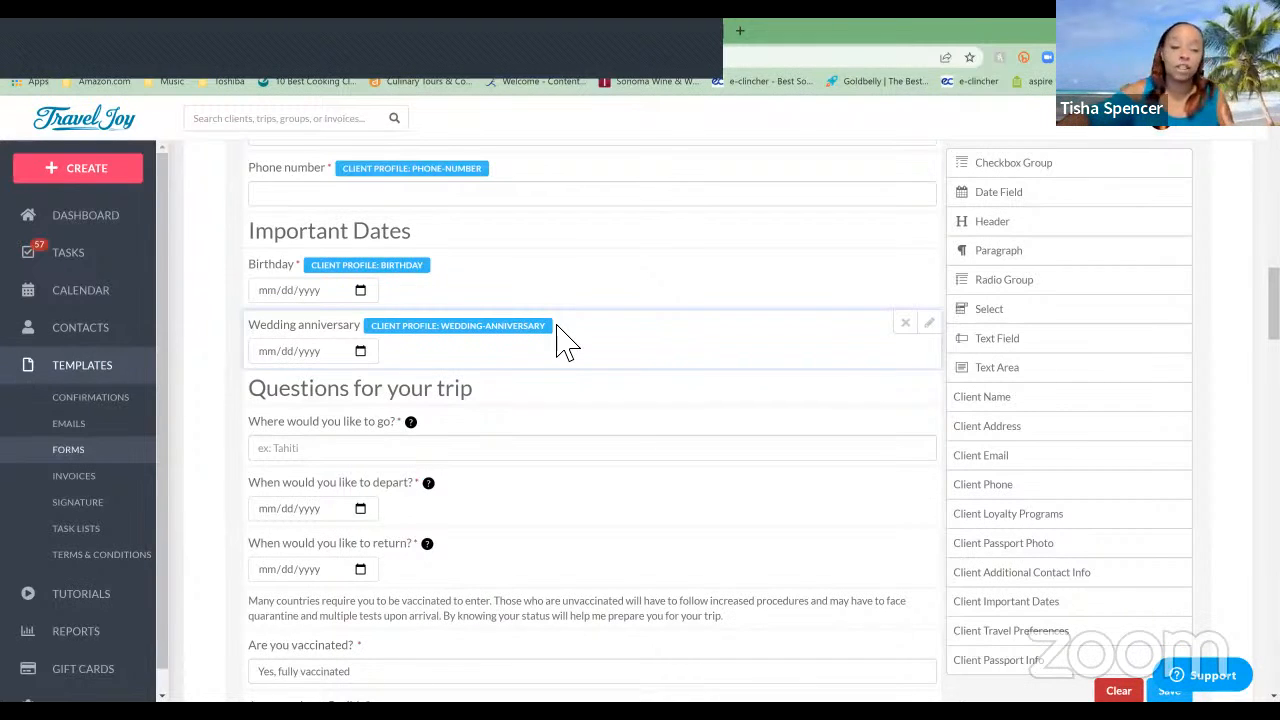
Step: Look over the destination and travel date questions and view the answer options for the vaccination question
scroll(573, 347, down, 1)
scroll(573, 347, down, 5)
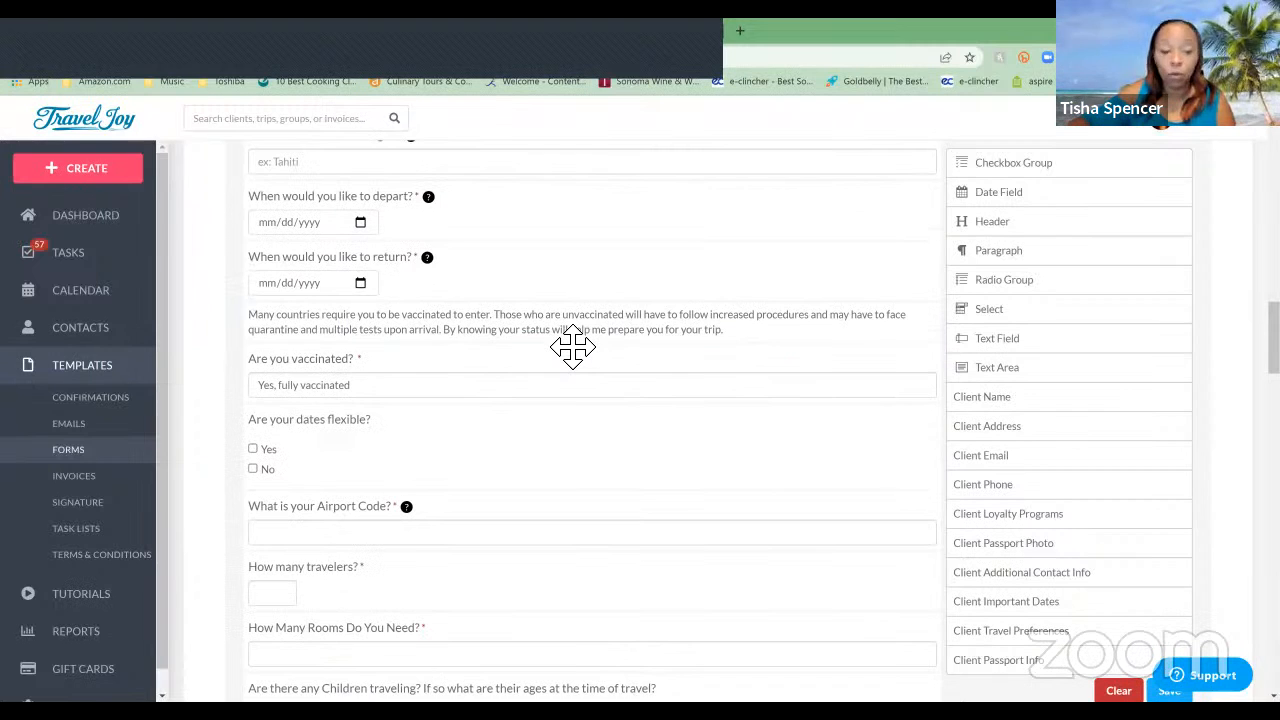
scroll(573, 347, up, 1)
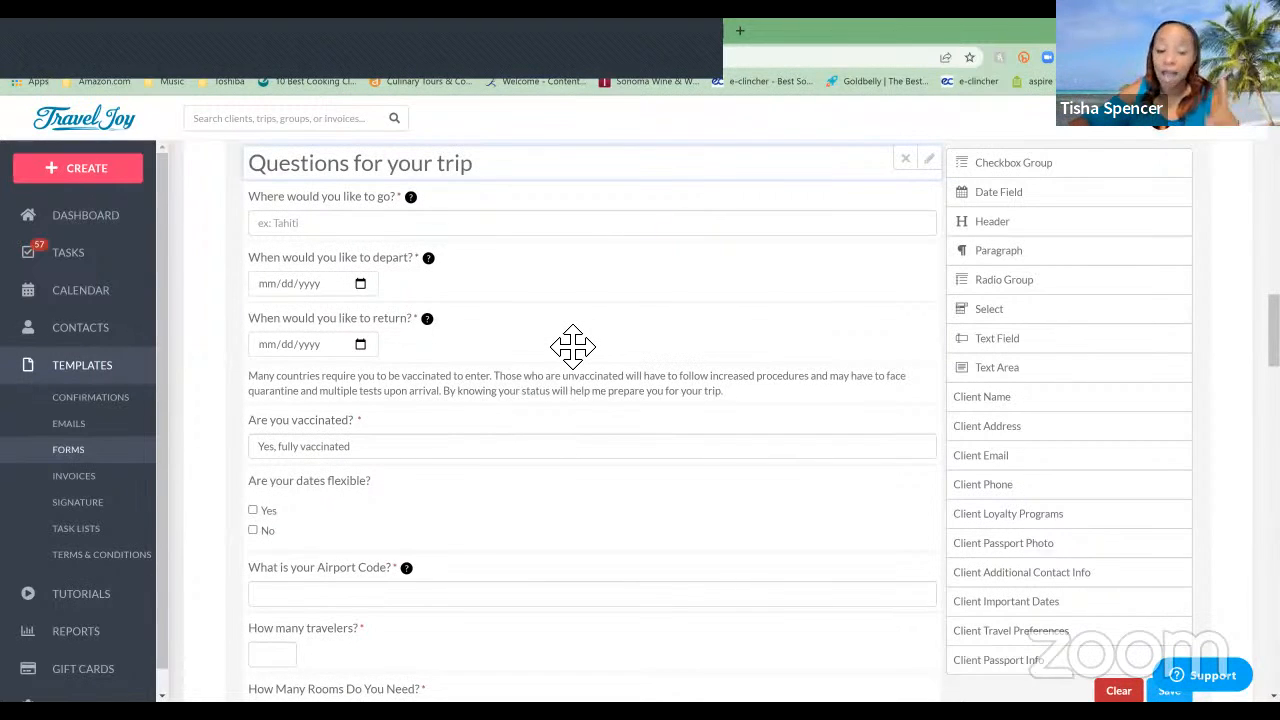
click(509, 446)
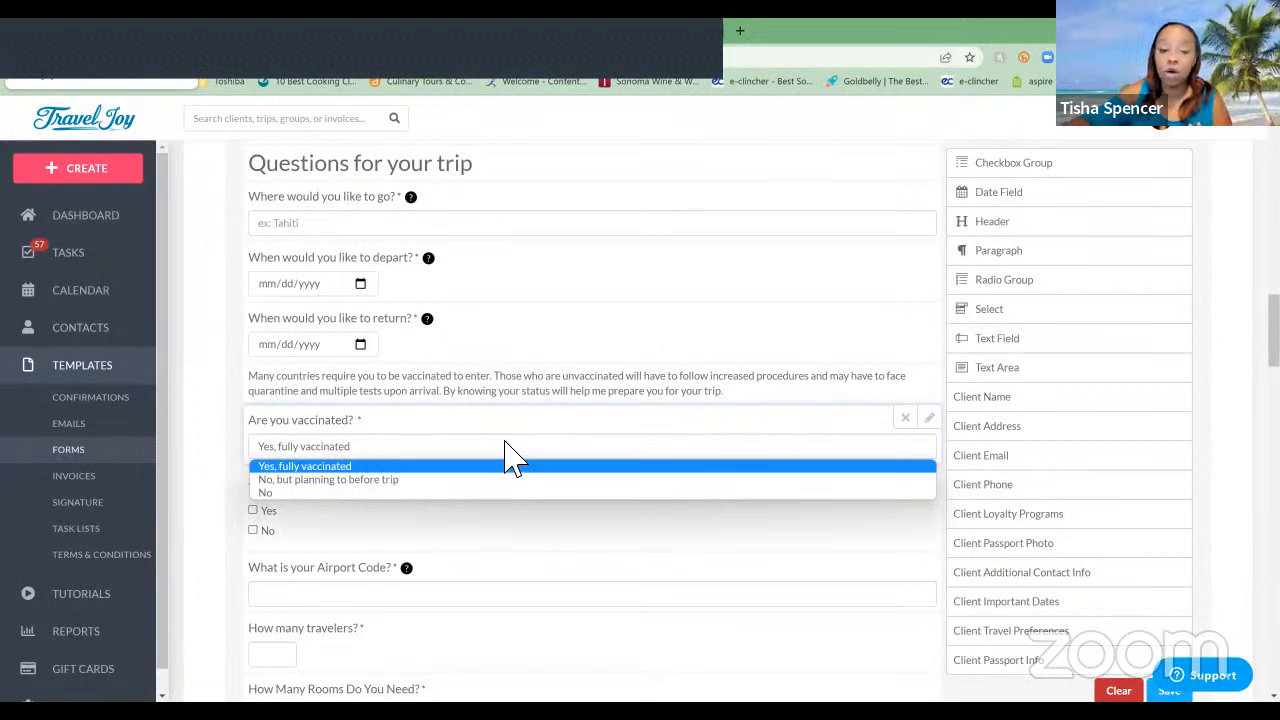
click(538, 389)
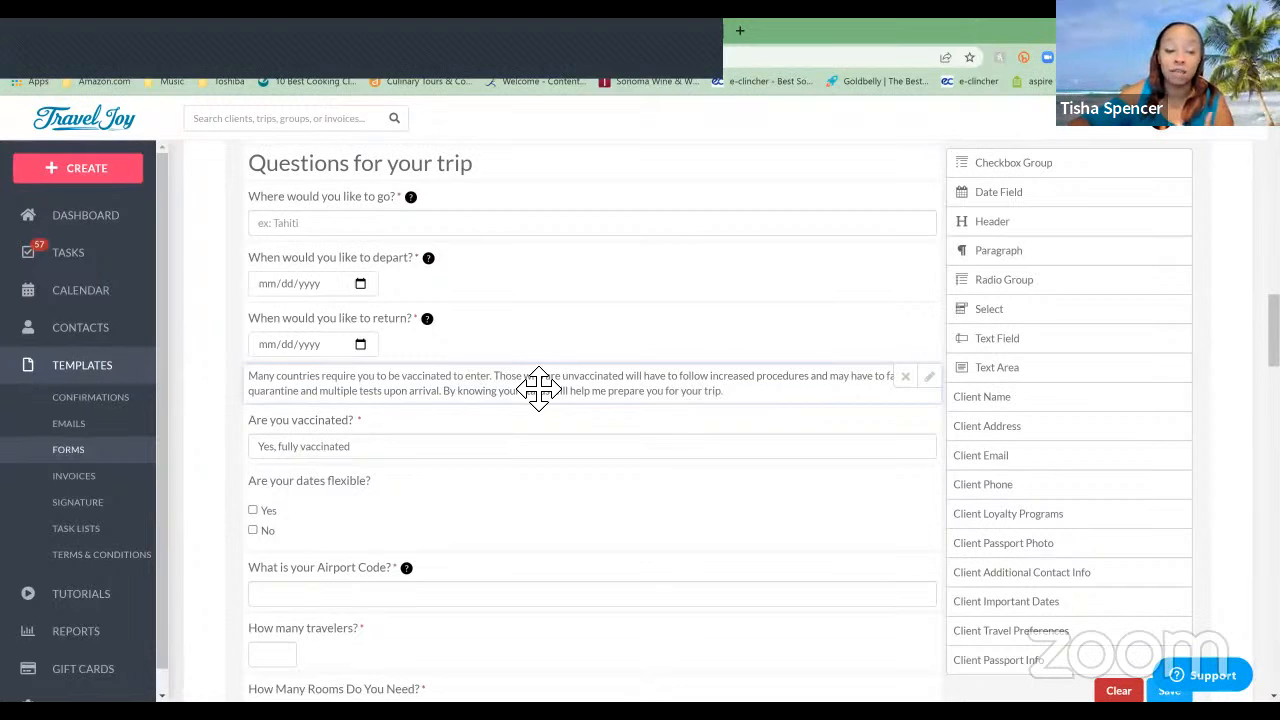
Step: Review the form's questions on flexible dates, airport code, travelers, rooms, children, travelers over 55 and budget per traveler
scroll(538, 389, down, 2)
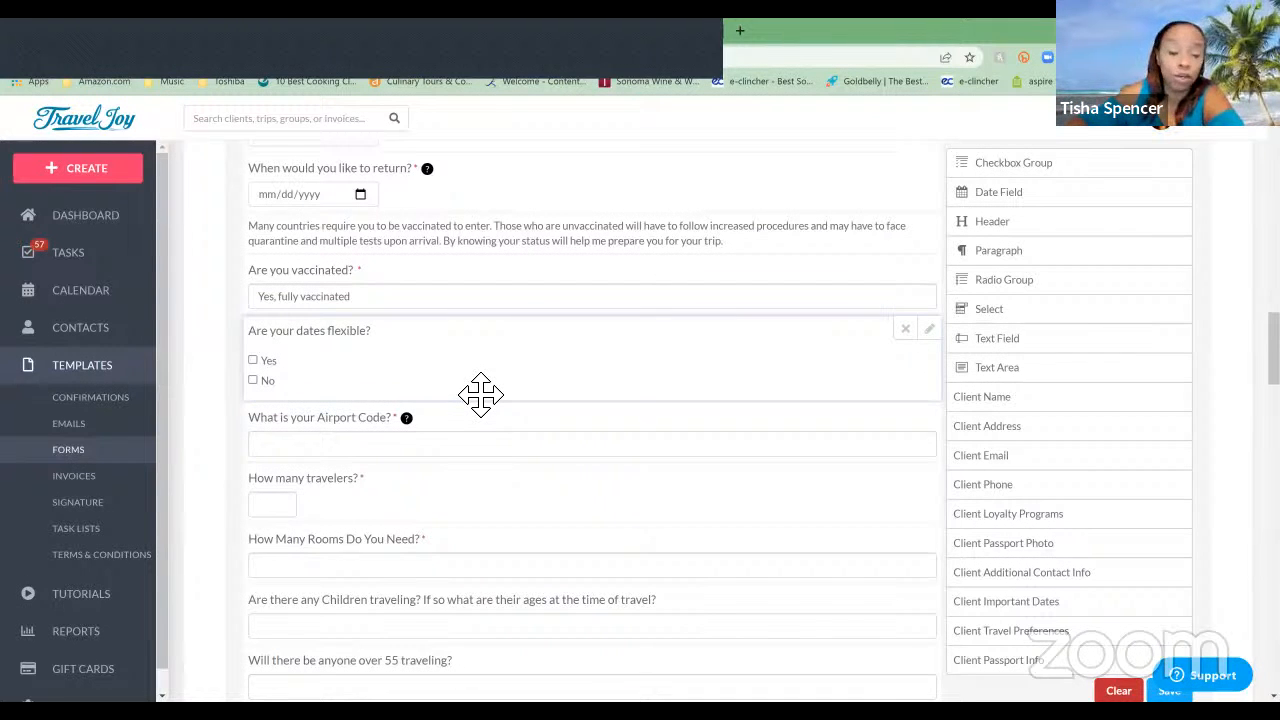
scroll(480, 391, down, 2)
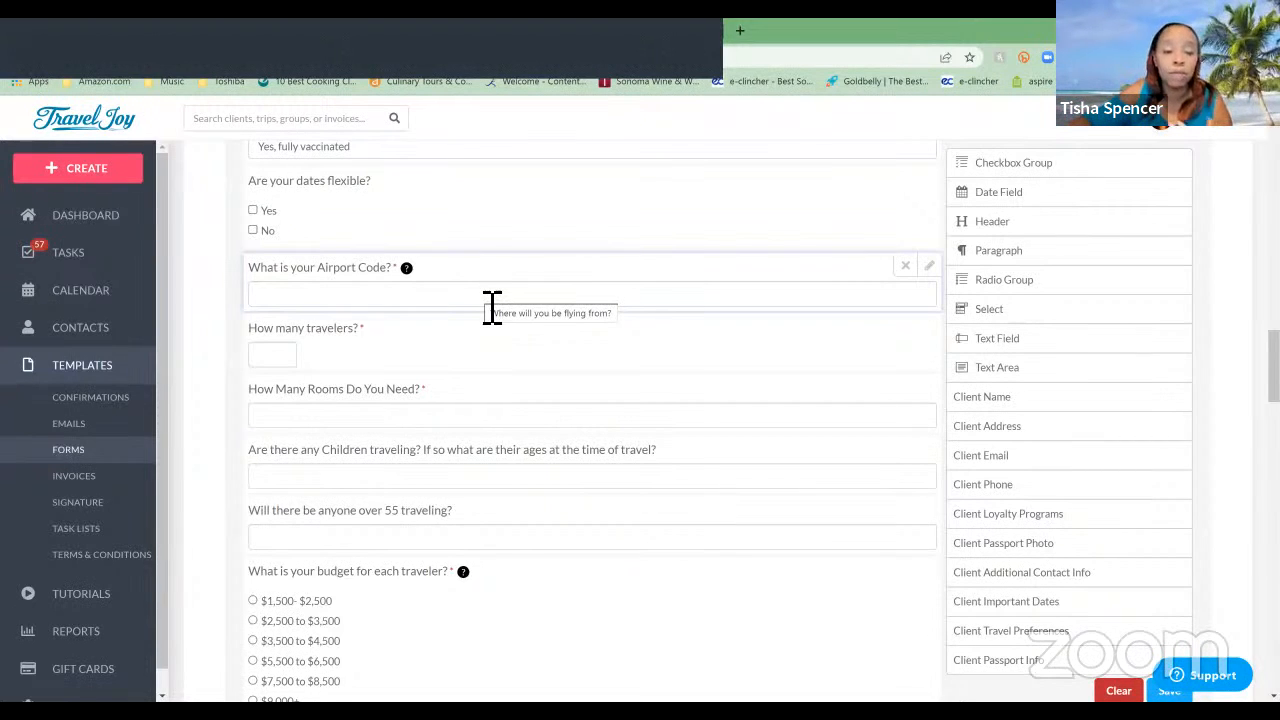
scroll(470, 330, down, 1)
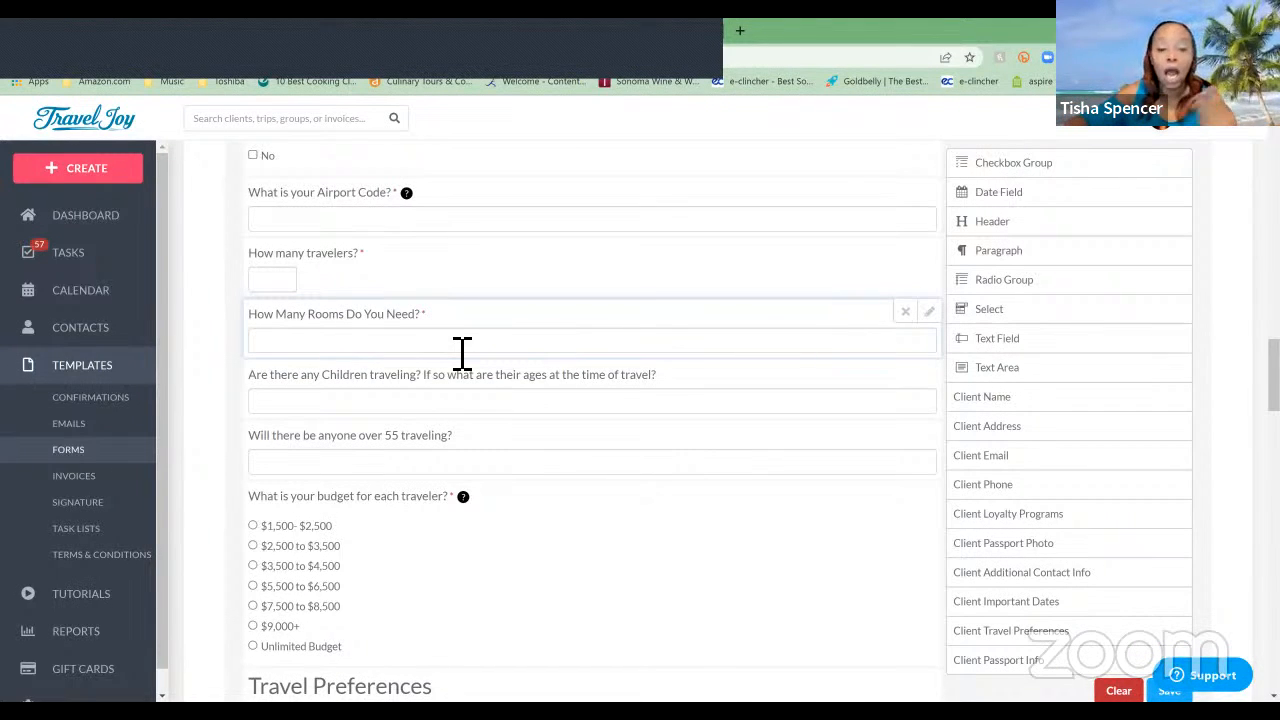
scroll(462, 352, down, 1)
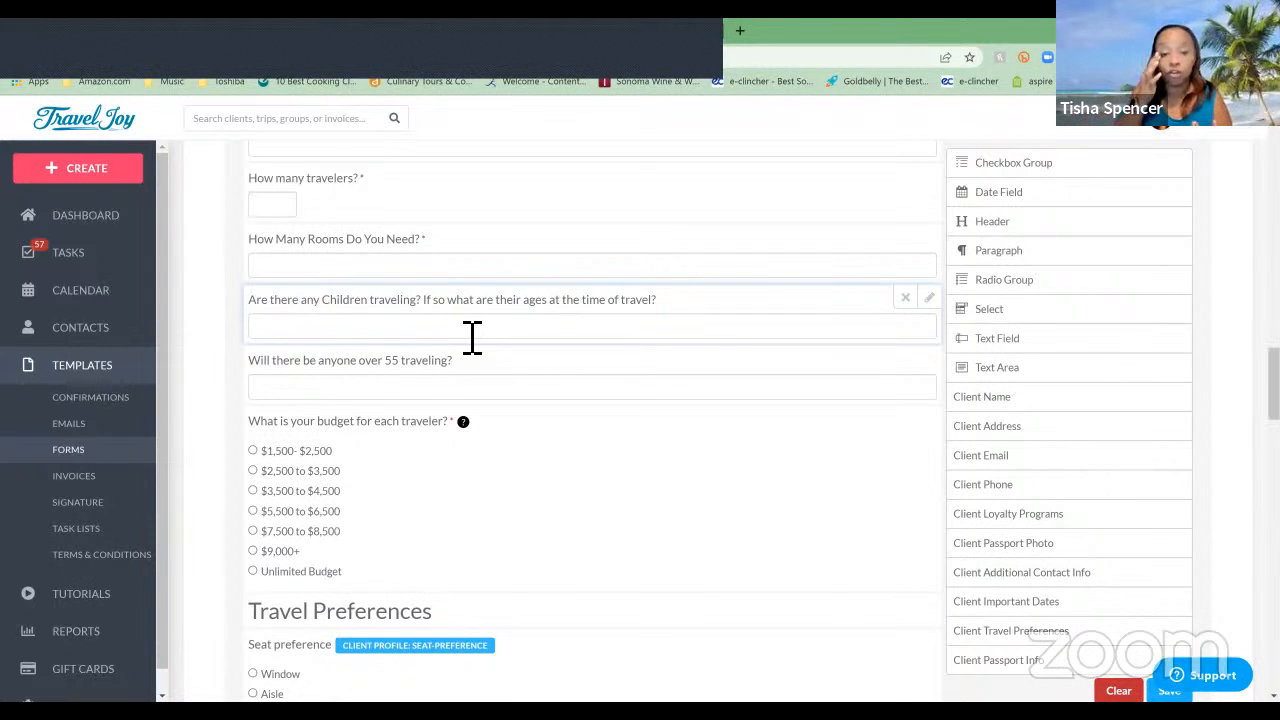
scroll(472, 337, down, 3)
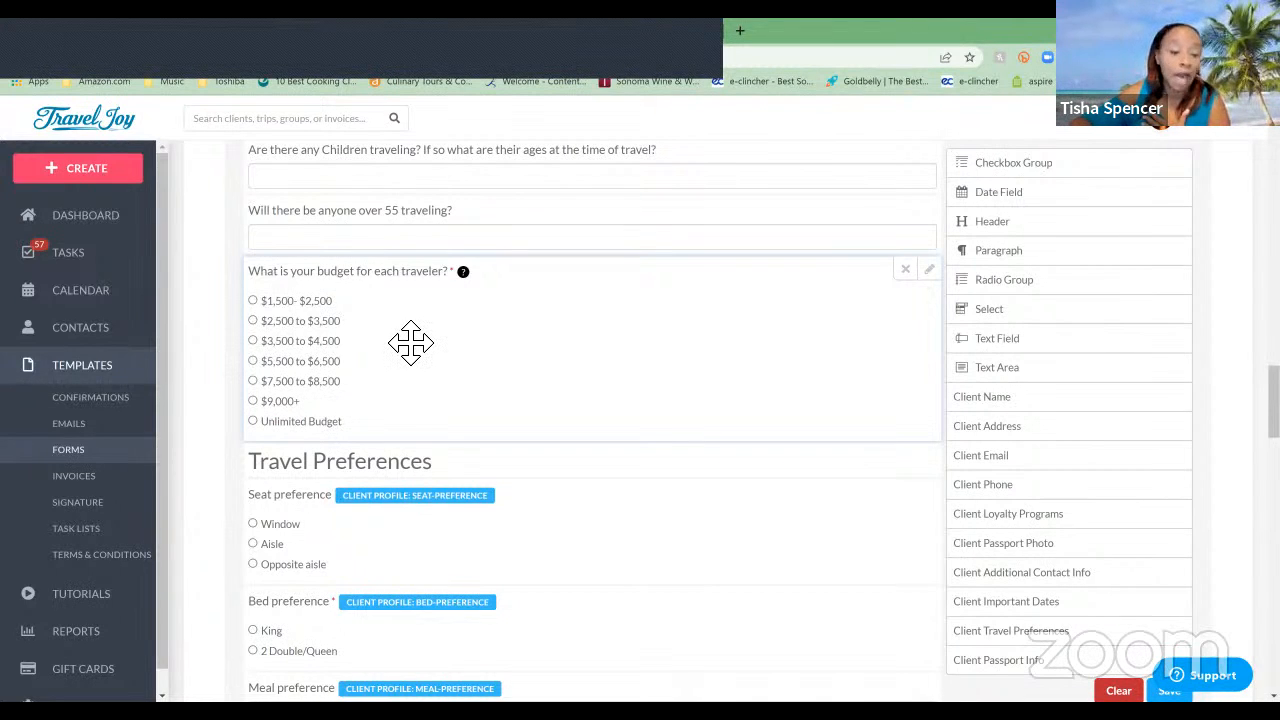
Step: Review the form's travel preferences, including the seat preference's client profile link, and the hotel, vibe and activity options
scroll(330, 375, down, 1)
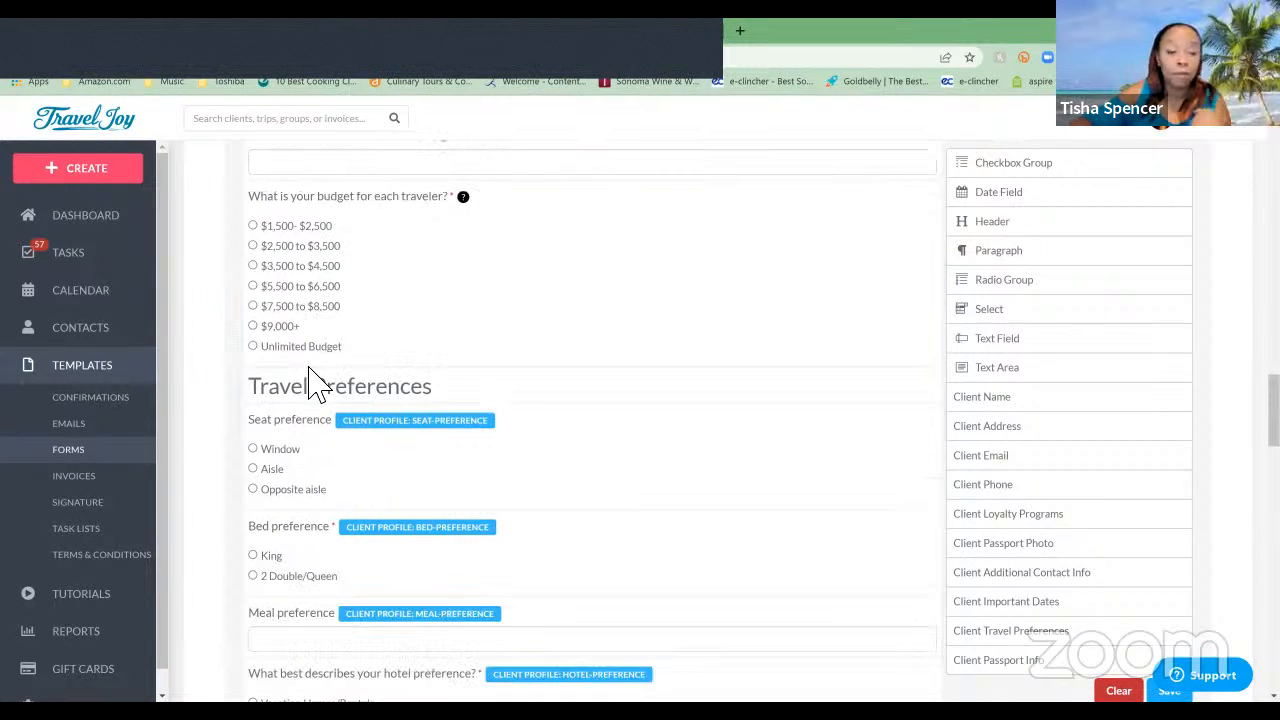
scroll(563, 380, down, 2)
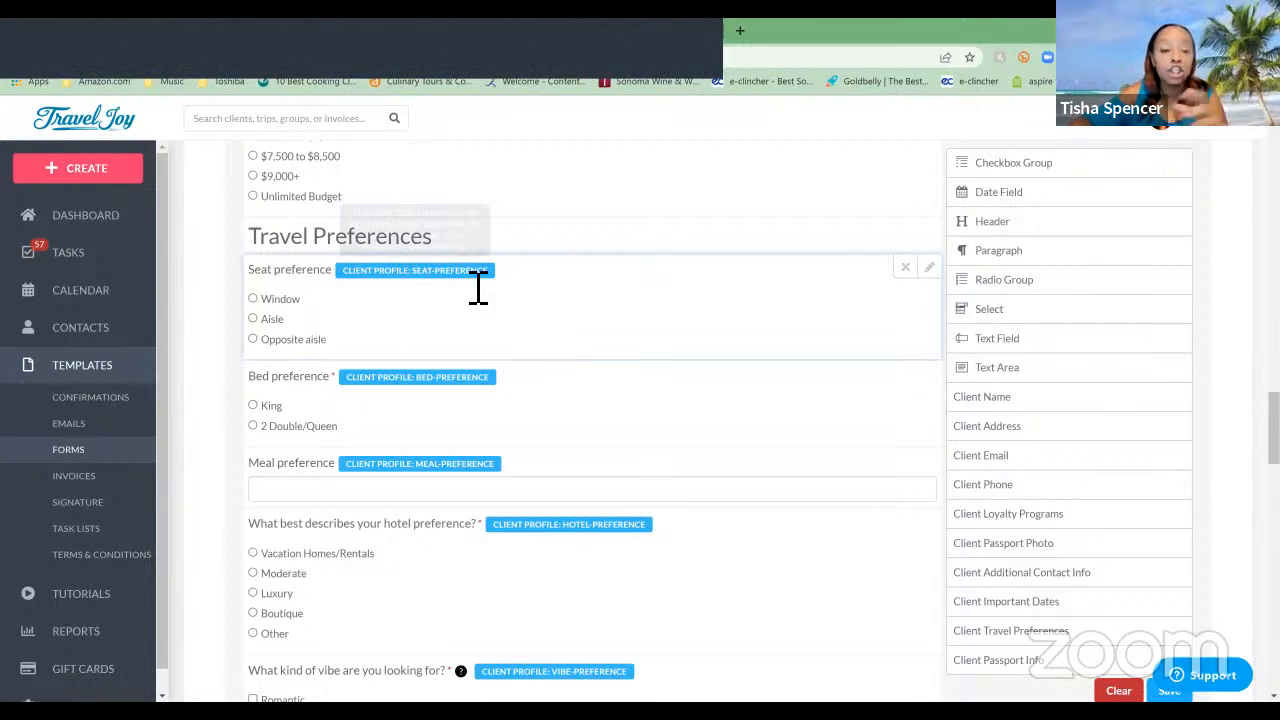
mouse_move(478, 288)
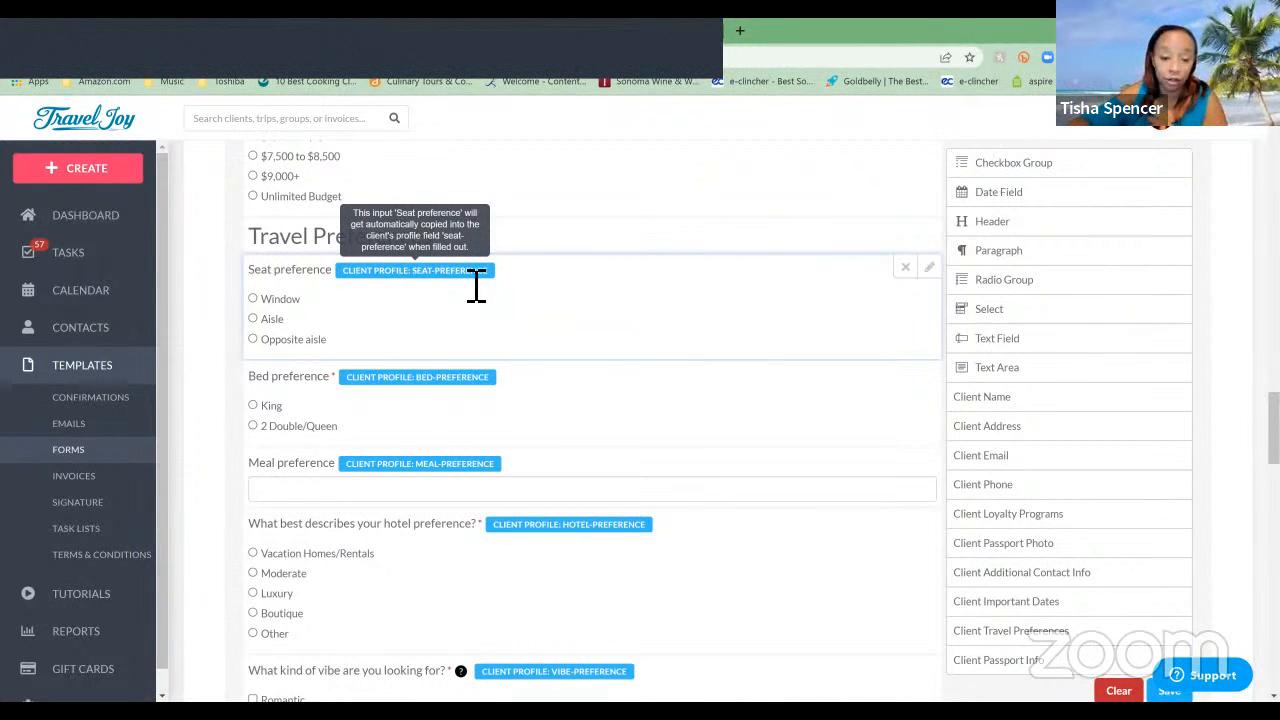
scroll(476, 288, down, 5)
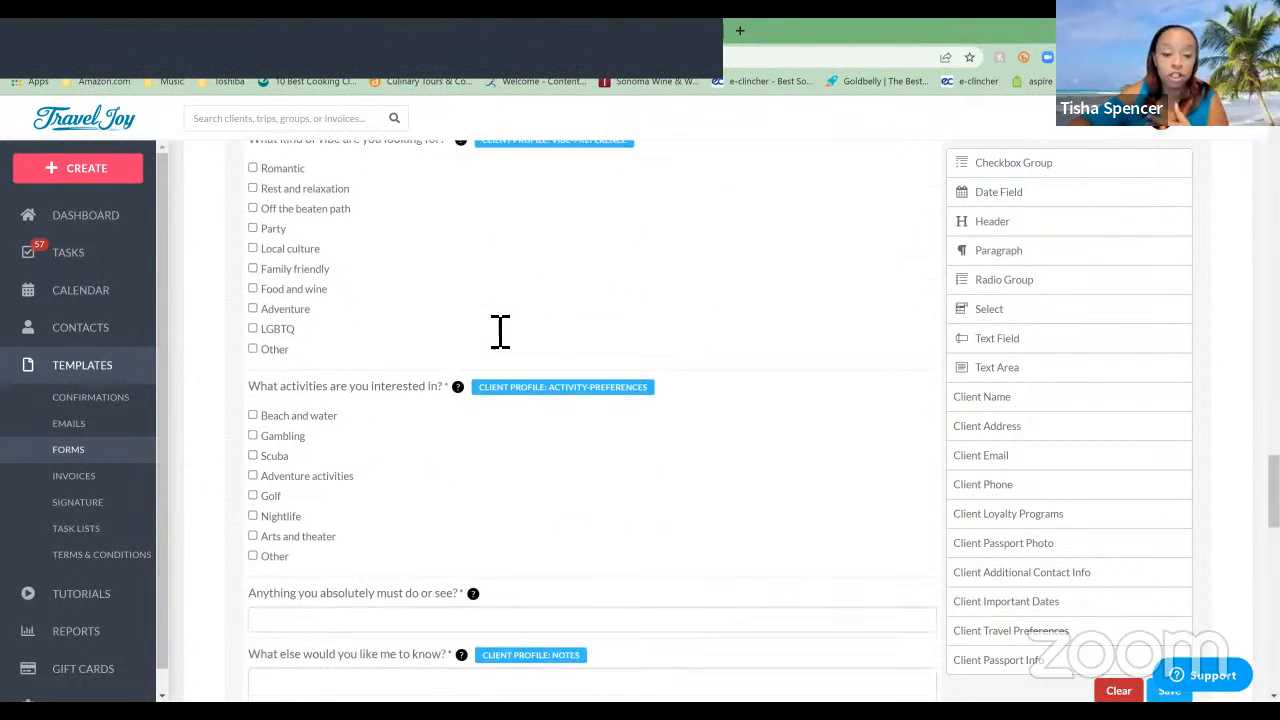
Step: Review the remaining Trip Request form sections, covering Additional Contact Info and Passport Info
scroll(500, 332, down, 5)
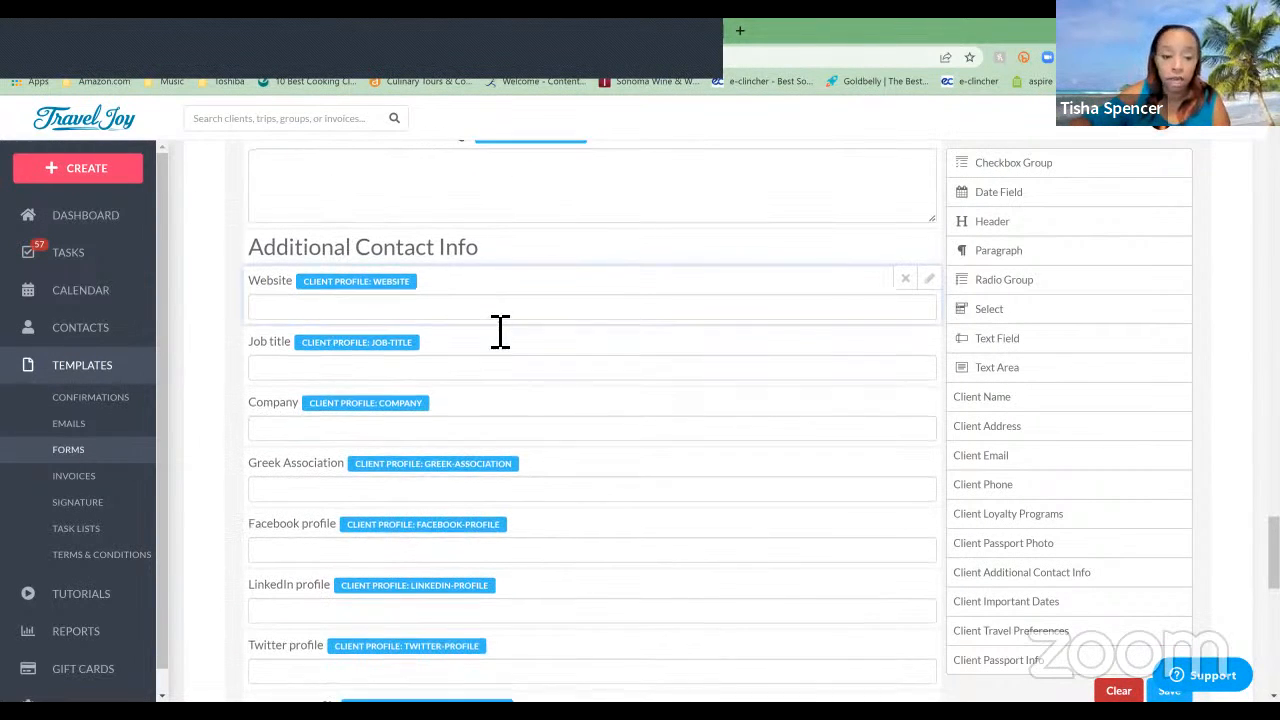
scroll(500, 332, down, 1)
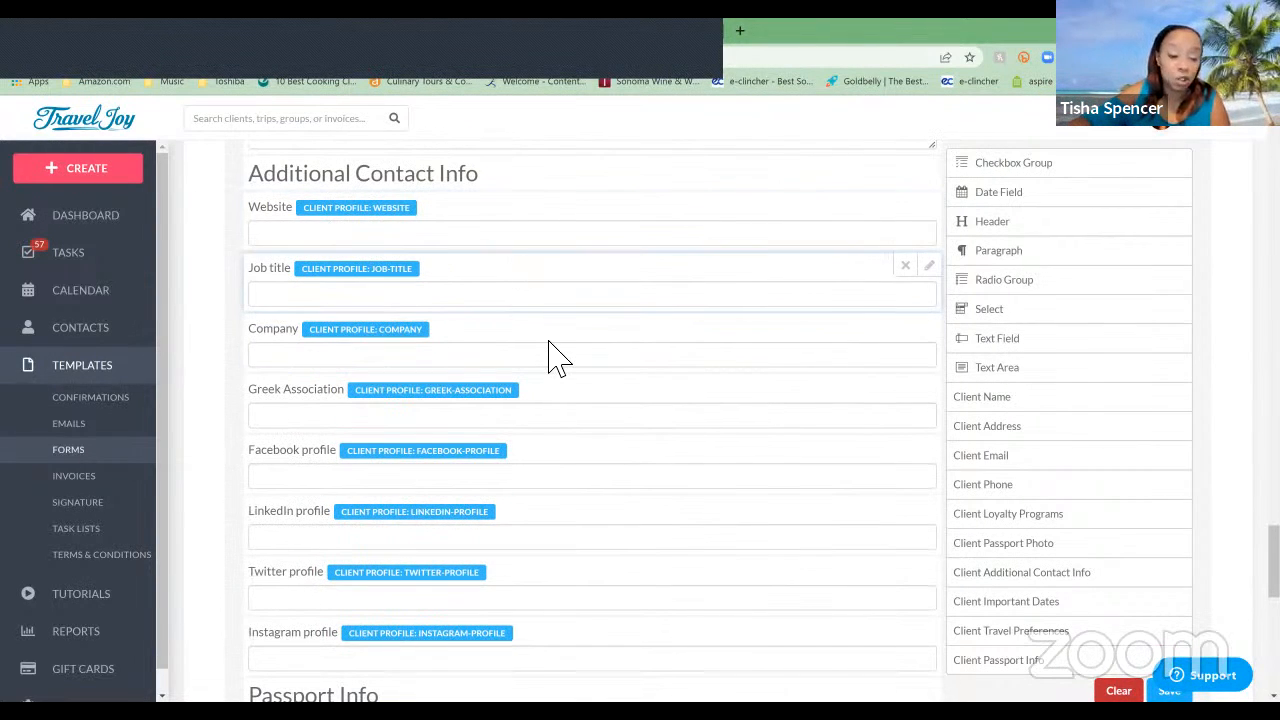
scroll(557, 357, down, 3)
scroll(557, 357, down, 4)
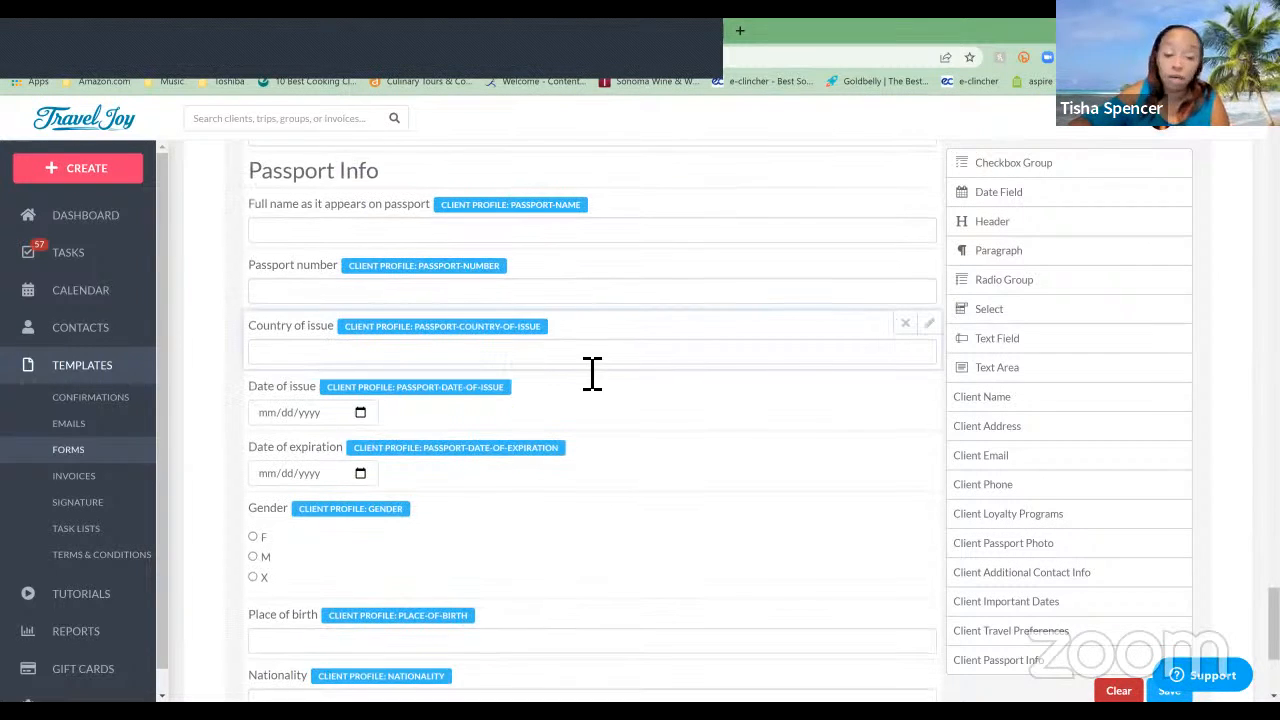
scroll(589, 374, down, 2)
scroll(587, 377, down, 1)
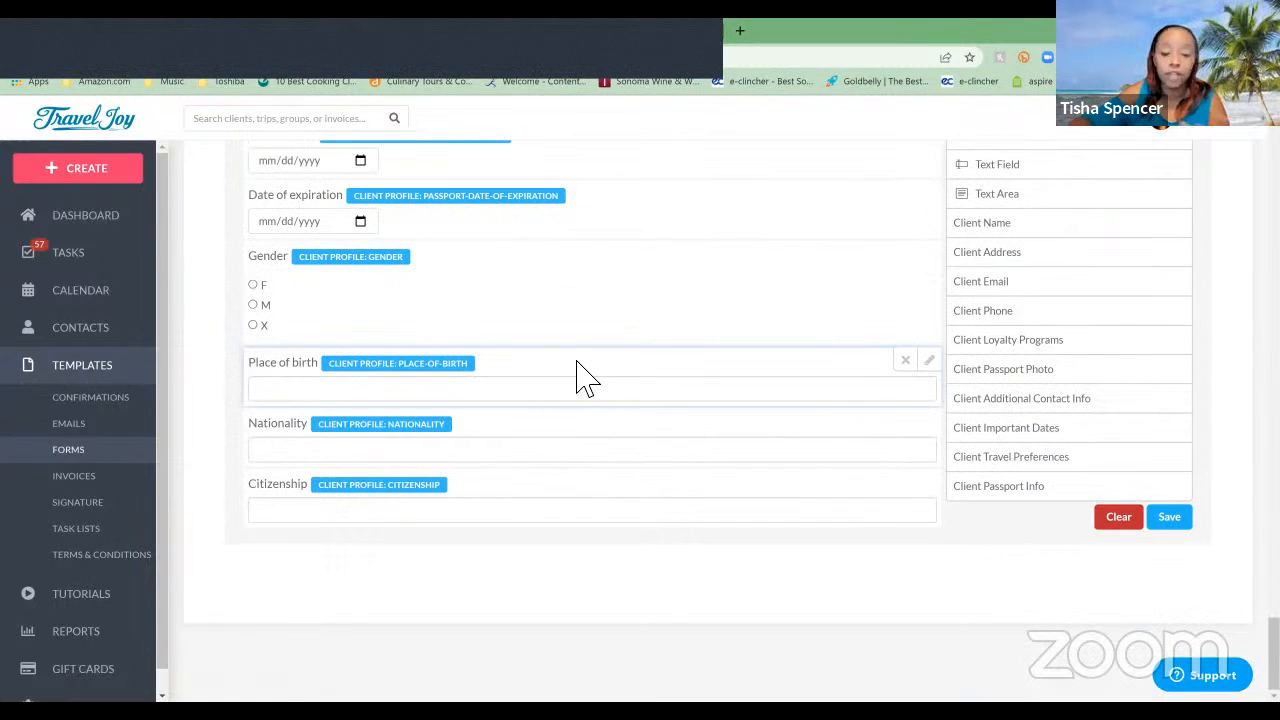
scroll(587, 377, up, 20)
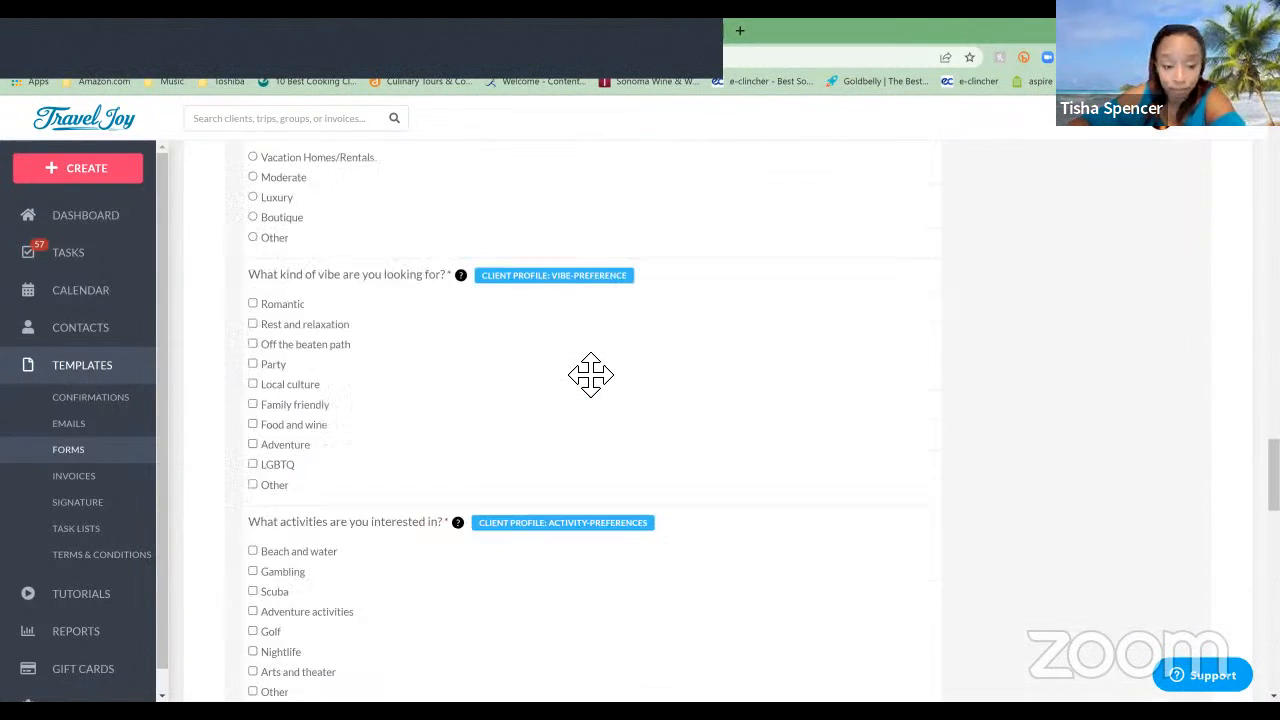
scroll(337, 329, up, 10)
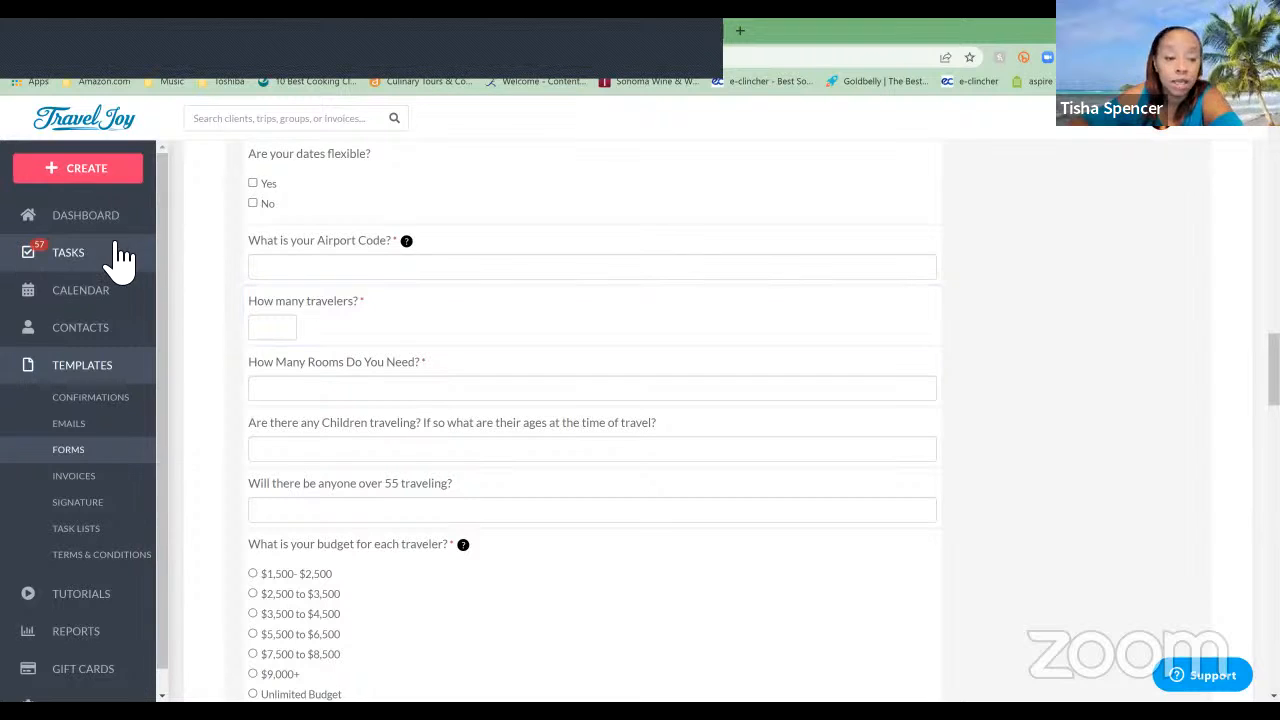
Step: Look over the list of active form templates and the list of email templates
click(70, 452)
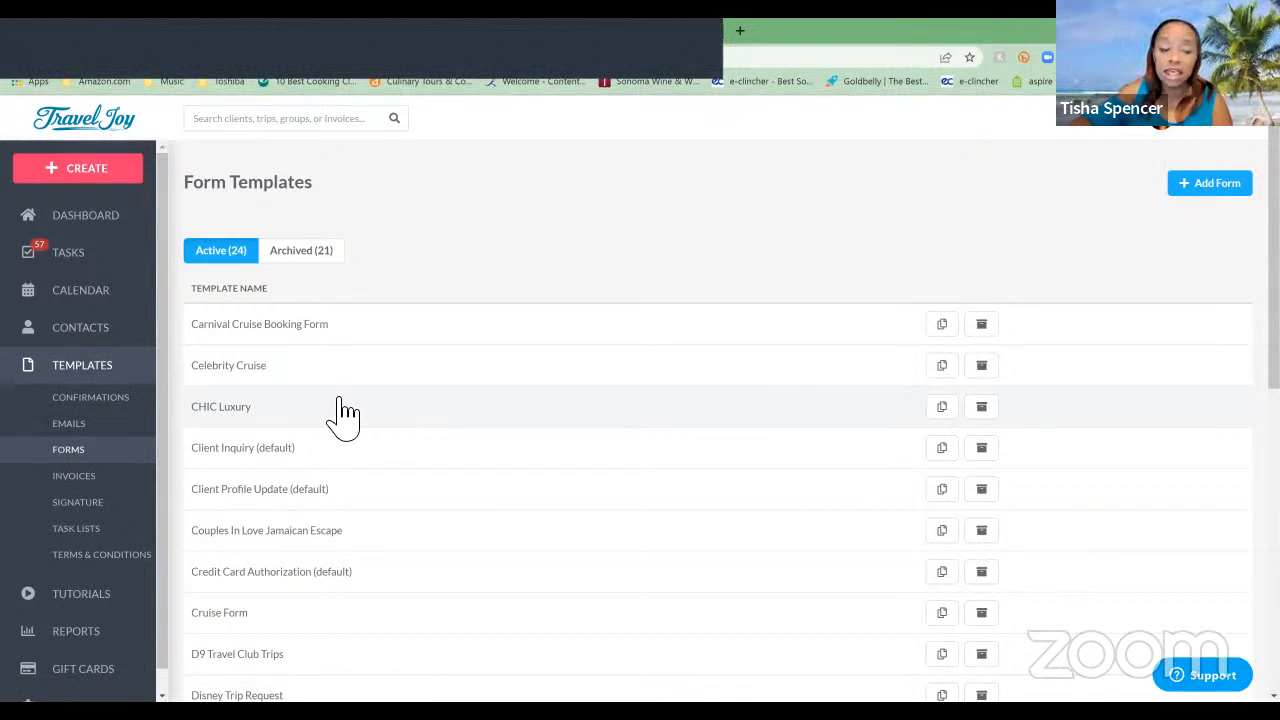
scroll(340, 412, down, 3)
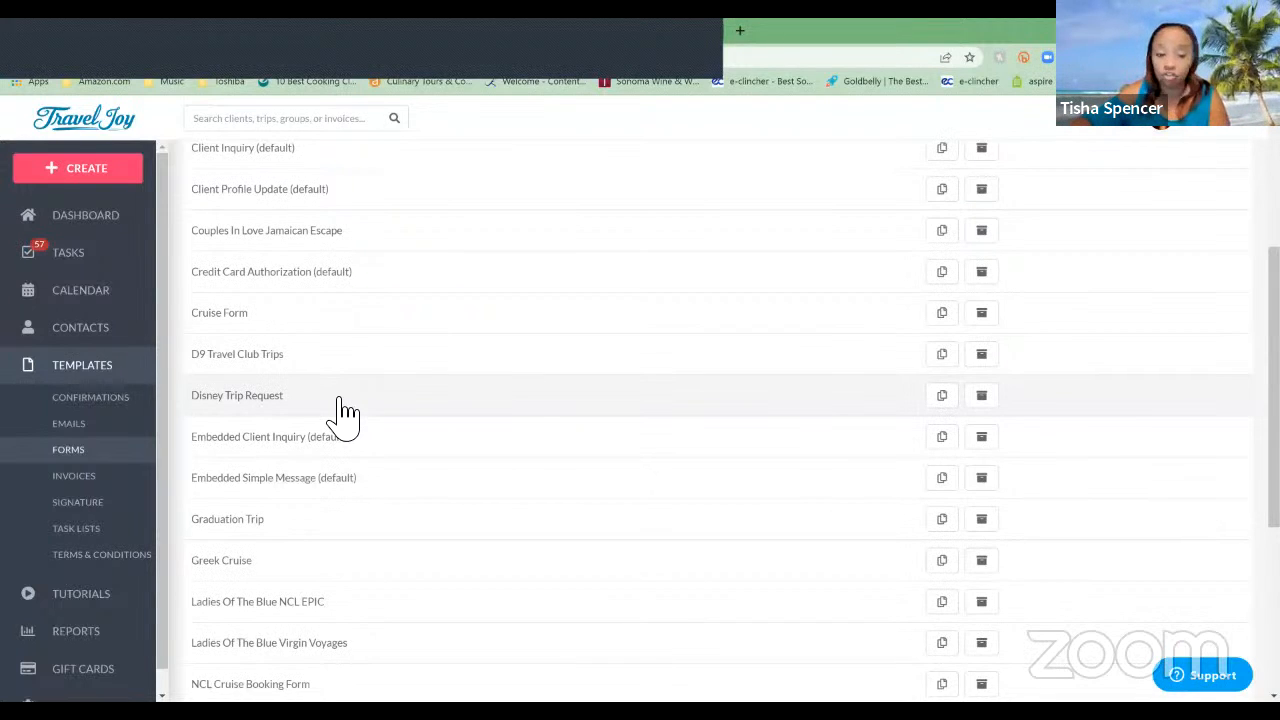
click(73, 423)
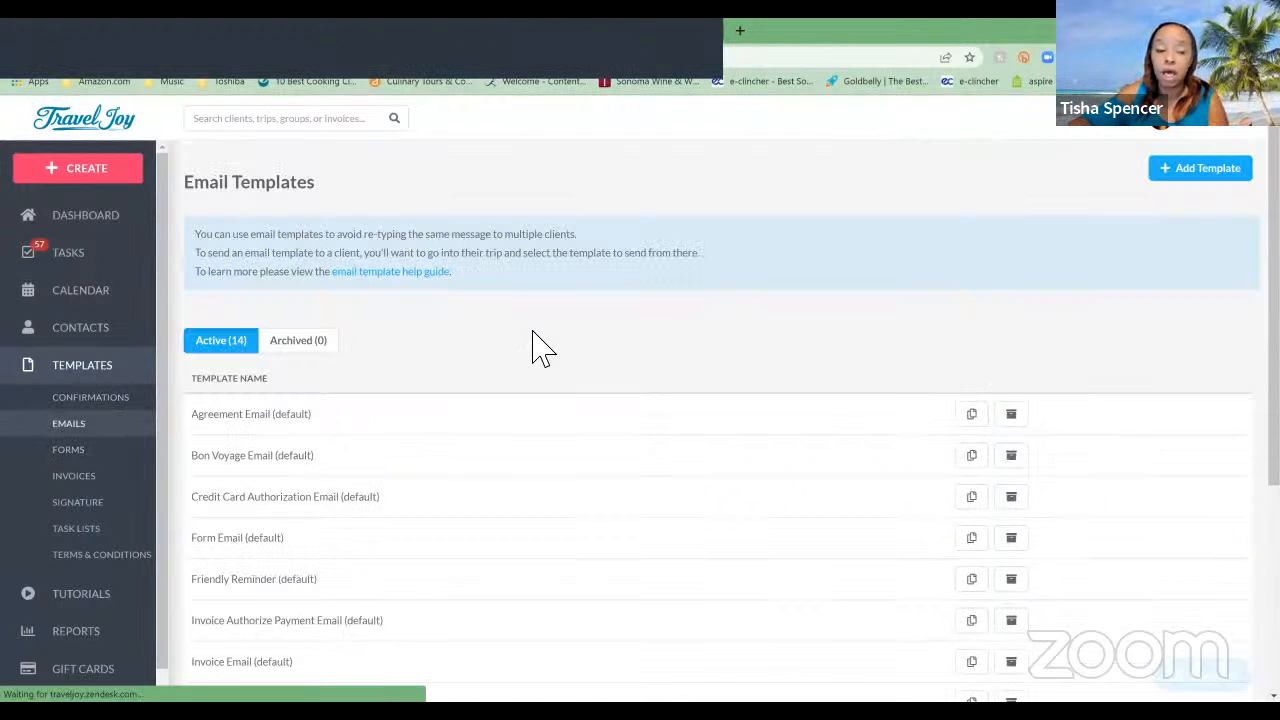
scroll(545, 345, down, 1)
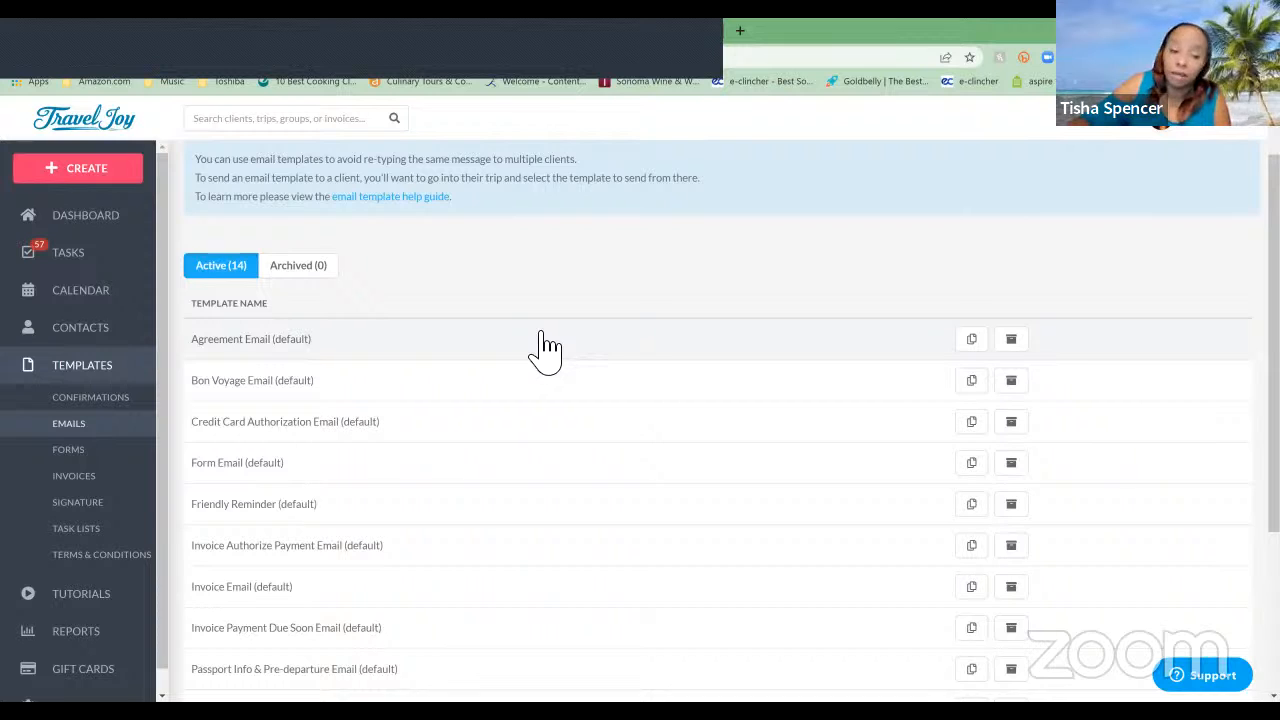
scroll(545, 345, down, 1)
scroll(545, 345, down, 1)
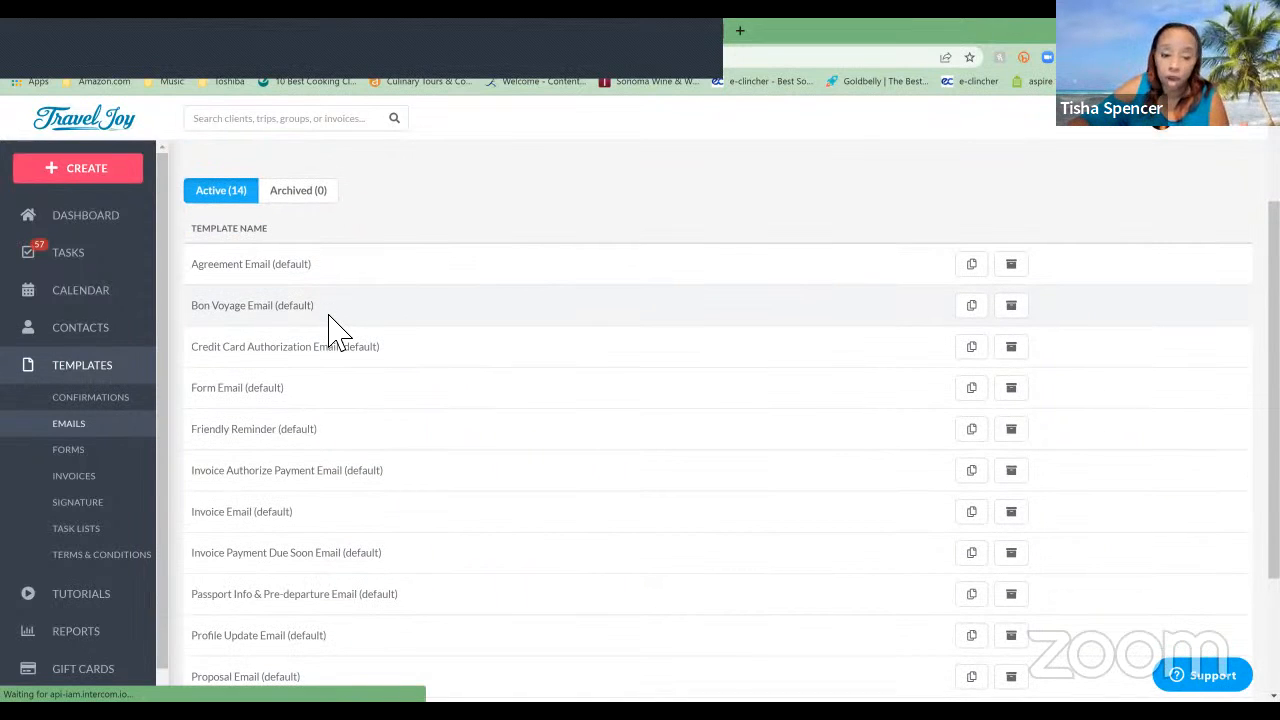
Step: Open the Bon Voyage Email (default) template and review its subject, message body, placeholder notes, signature and attachment options
click(330, 315)
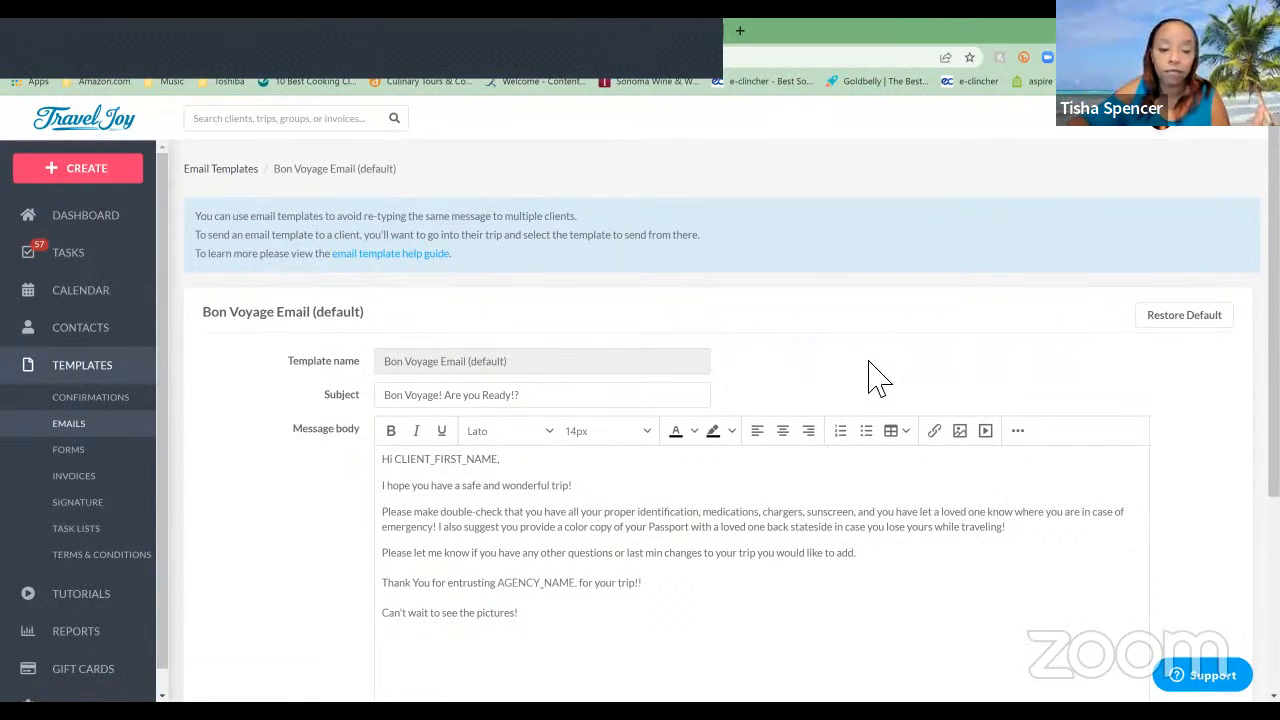
scroll(580, 334, down, 1)
click(580, 326)
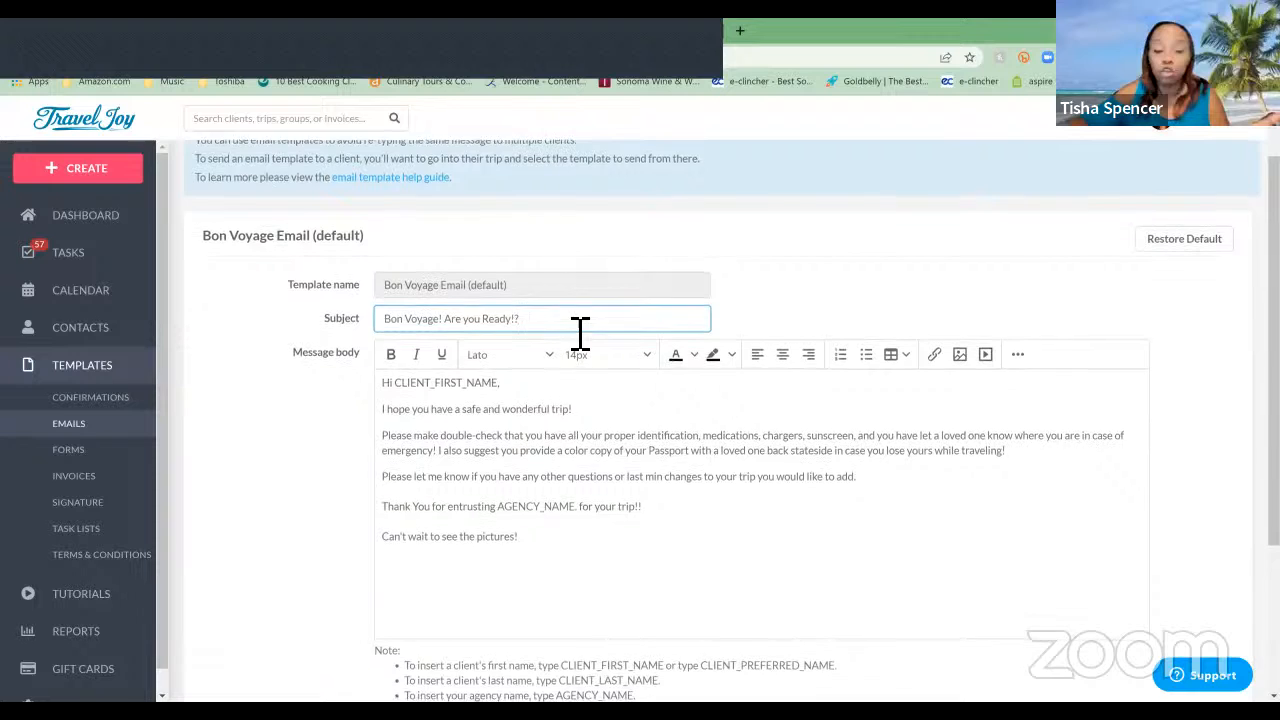
scroll(580, 334, down, 1)
click(597, 345)
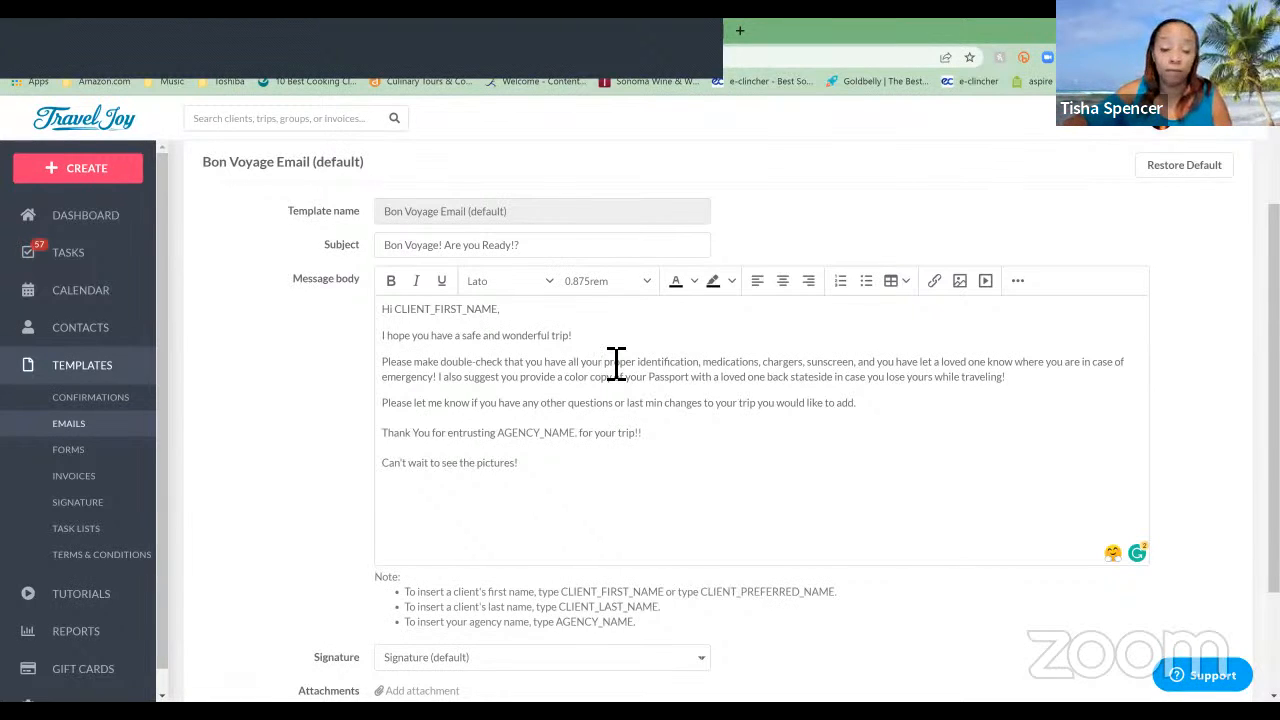
scroll(612, 395, down, 2)
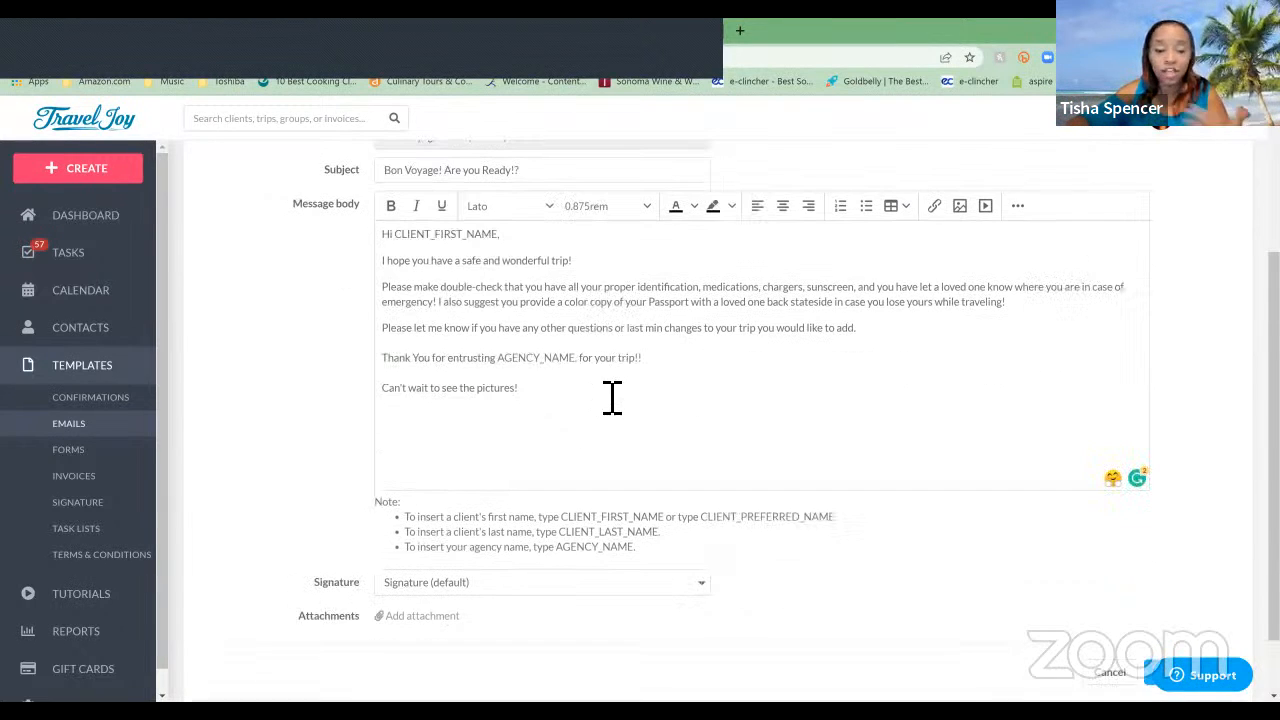
scroll(430, 560, down, 1)
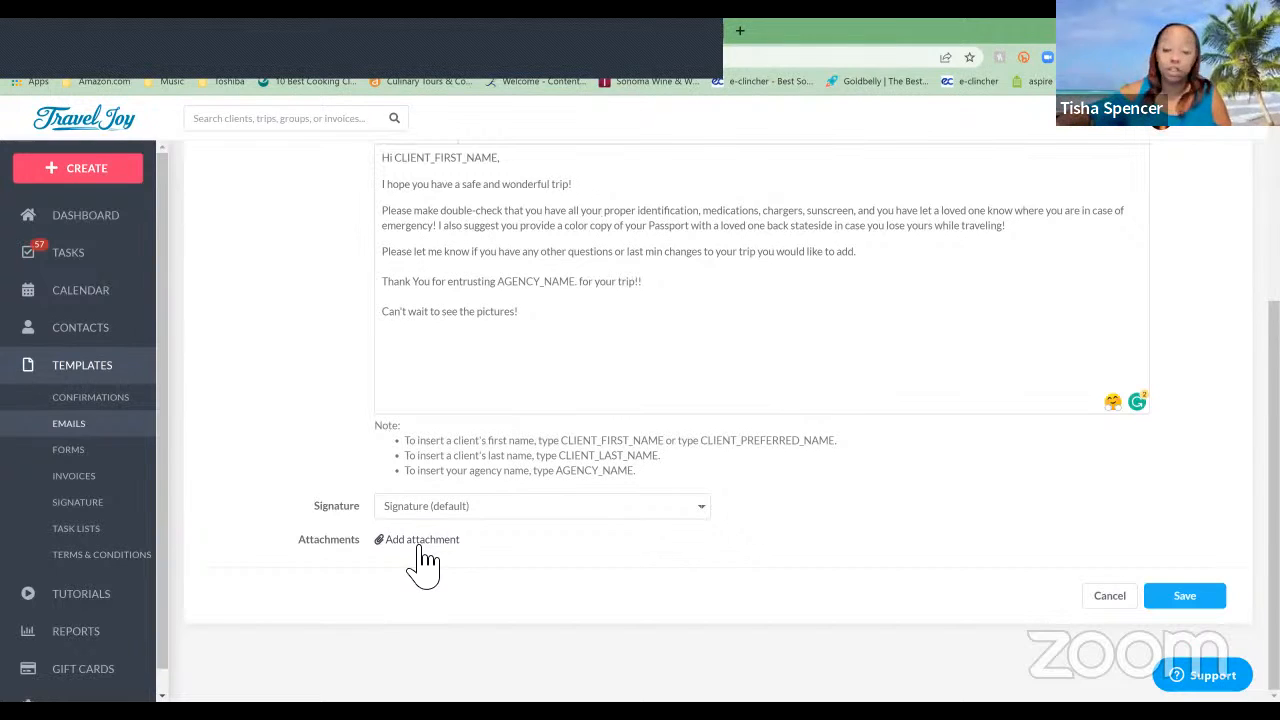
scroll(472, 487, up, 3)
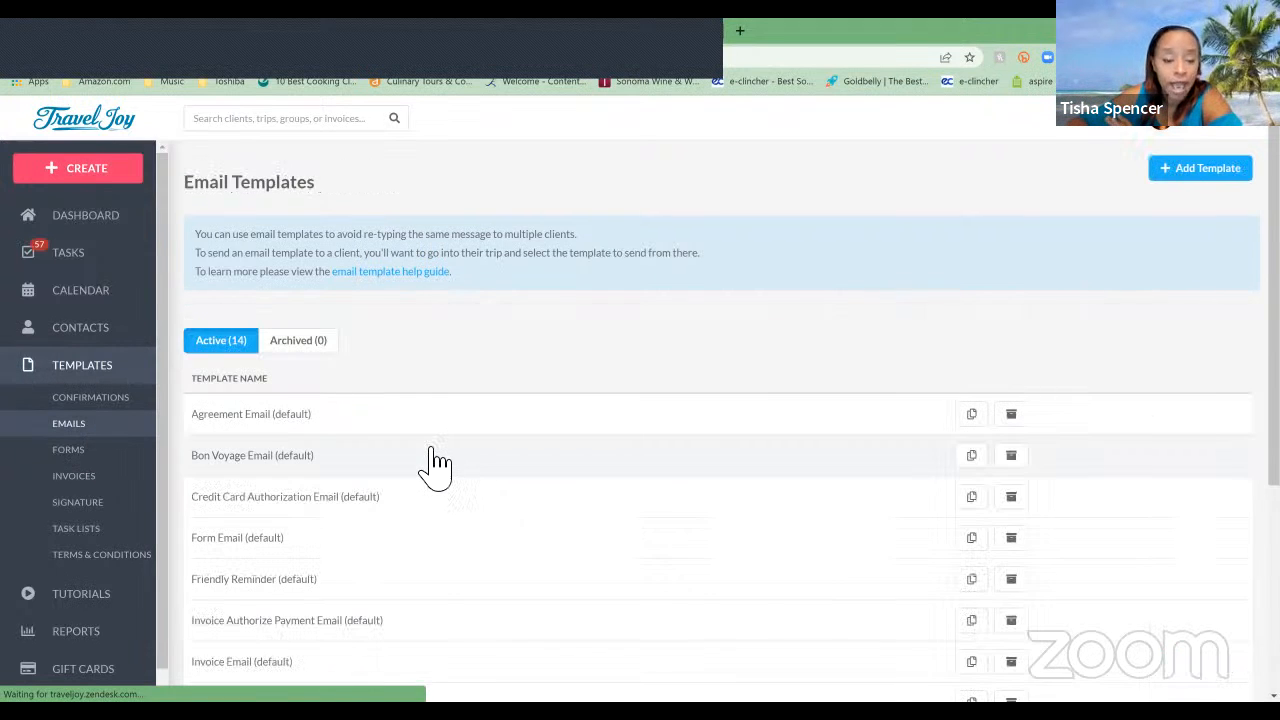
Step: Look through the active email templates down to Welcome Home Email (default)
scroll(437, 431, down, 3)
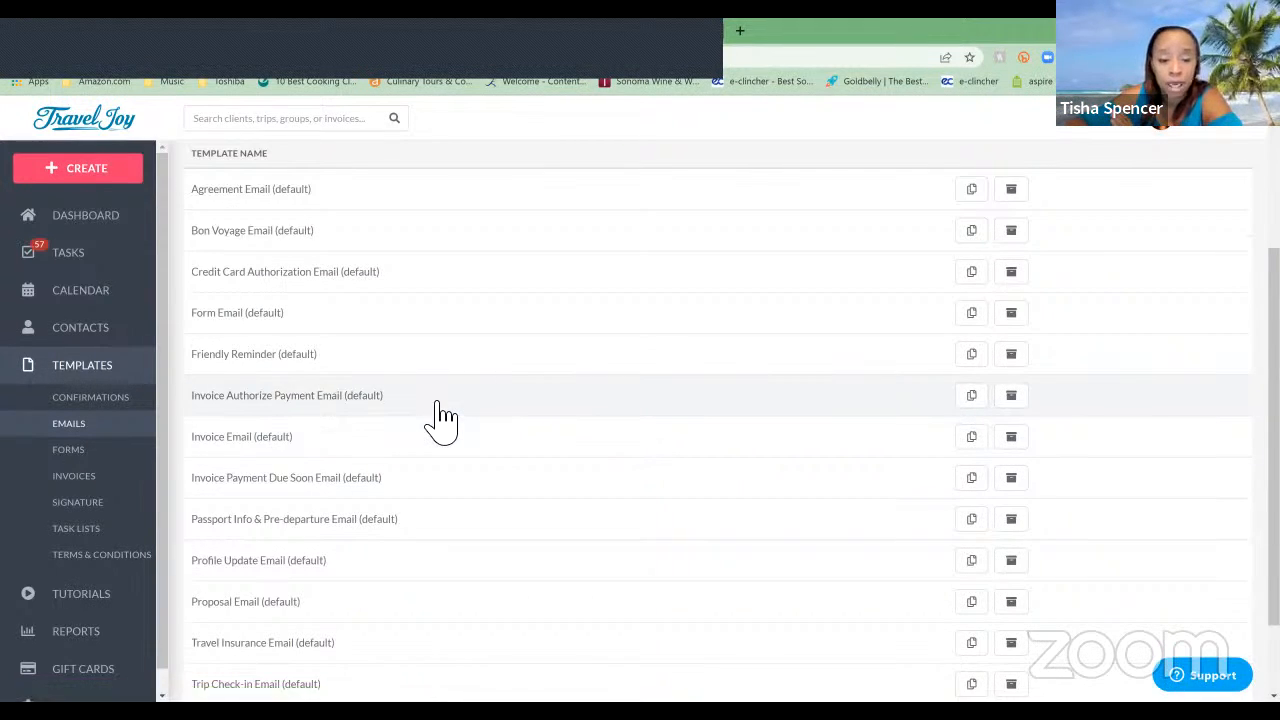
scroll(440, 415, down, 1)
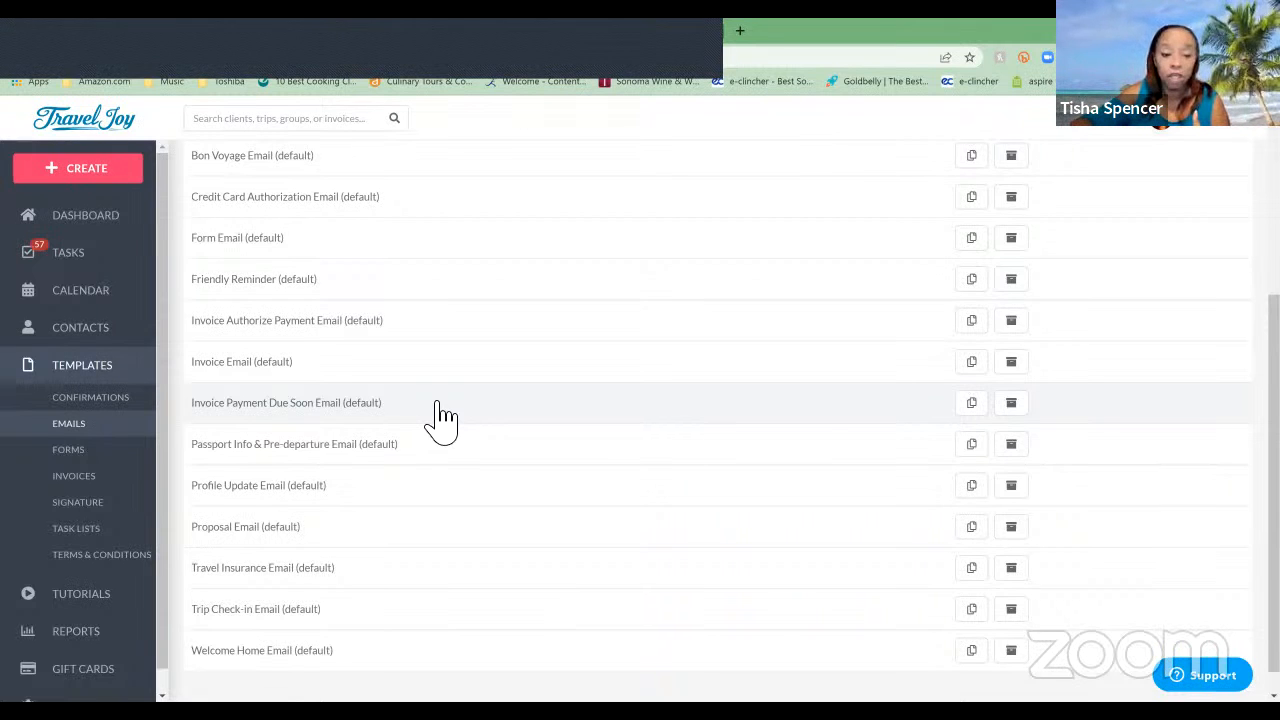
scroll(325, 512, down, 1)
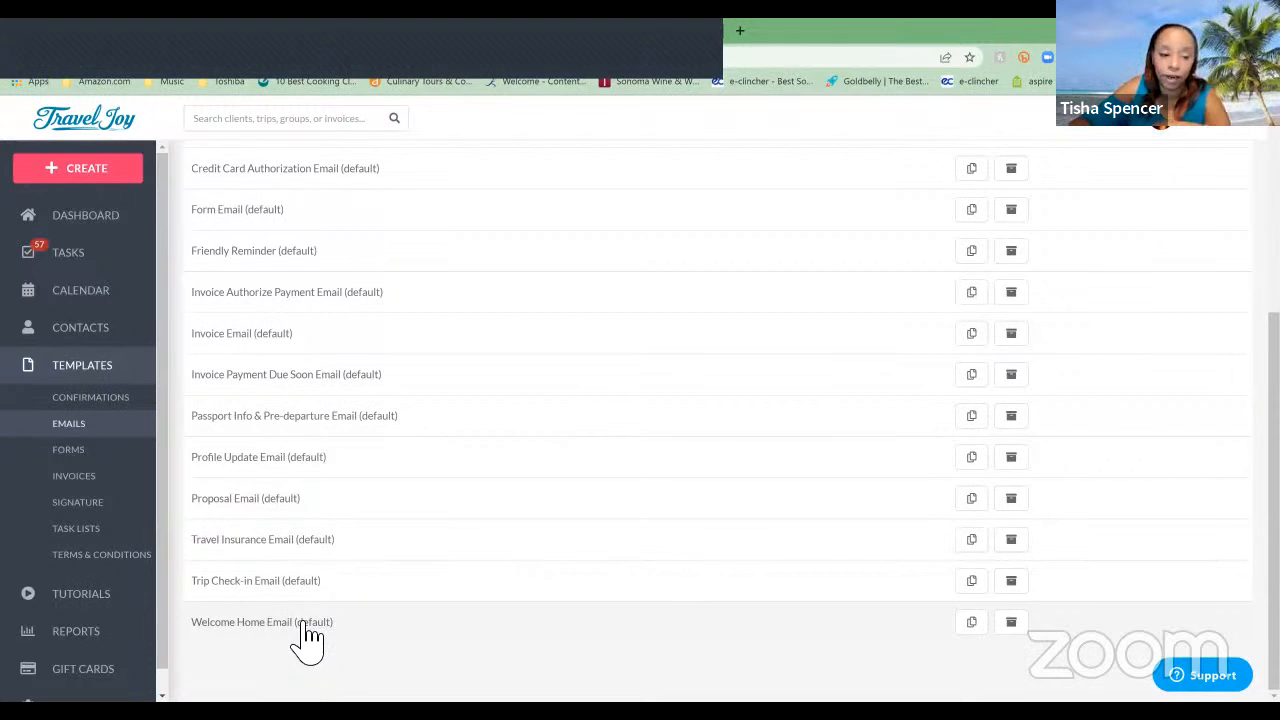
Step: Open the default signature template and examine its contact details, links, certification badges and trip message option
click(91, 504)
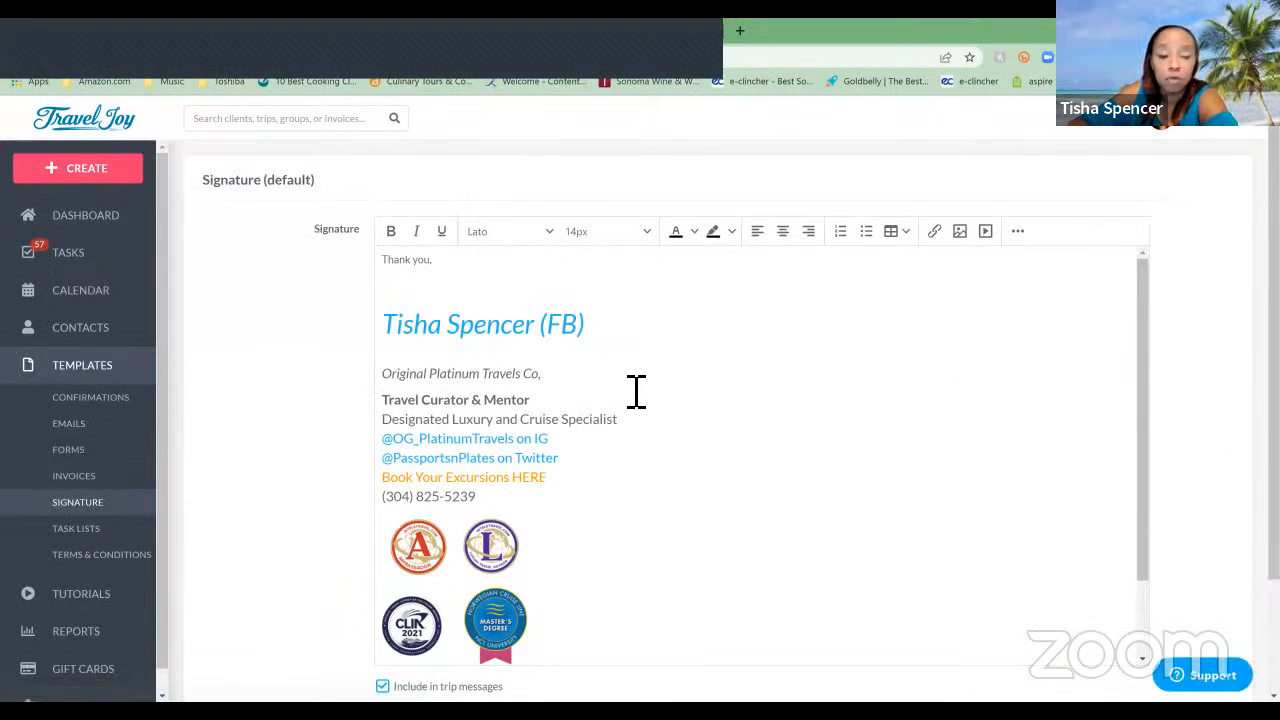
scroll(637, 391, down, 2)
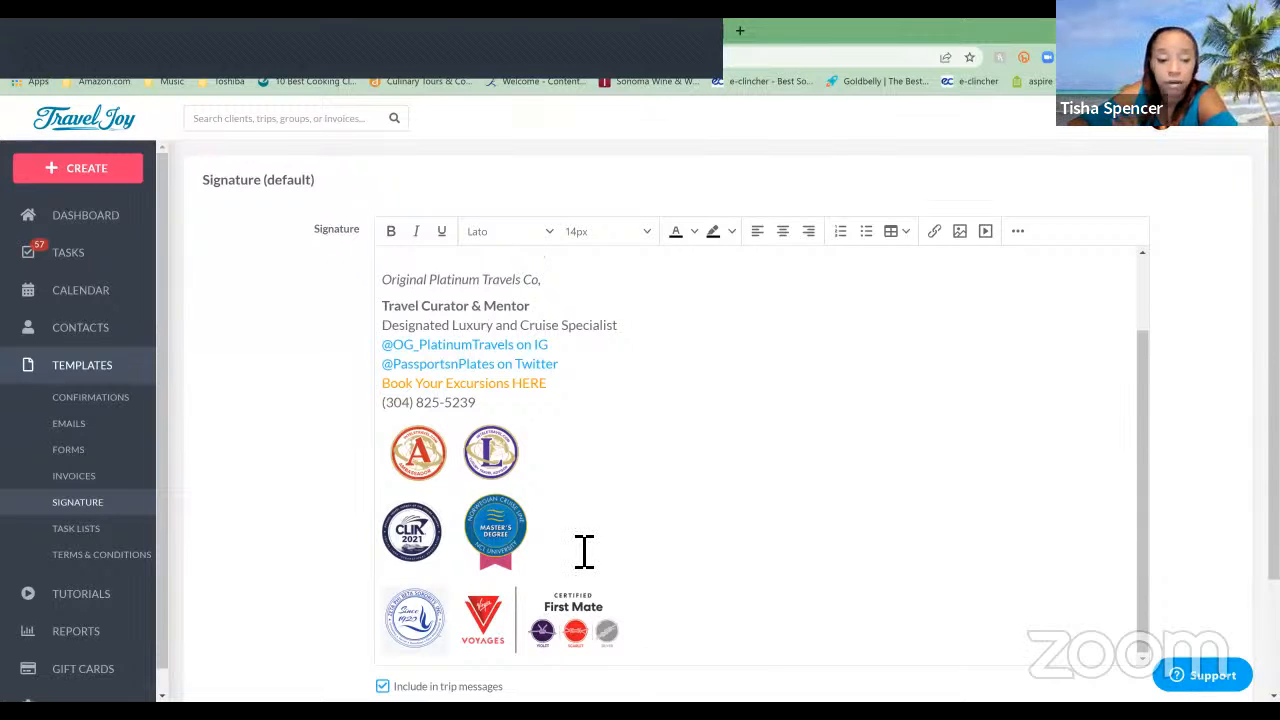
click(418, 545)
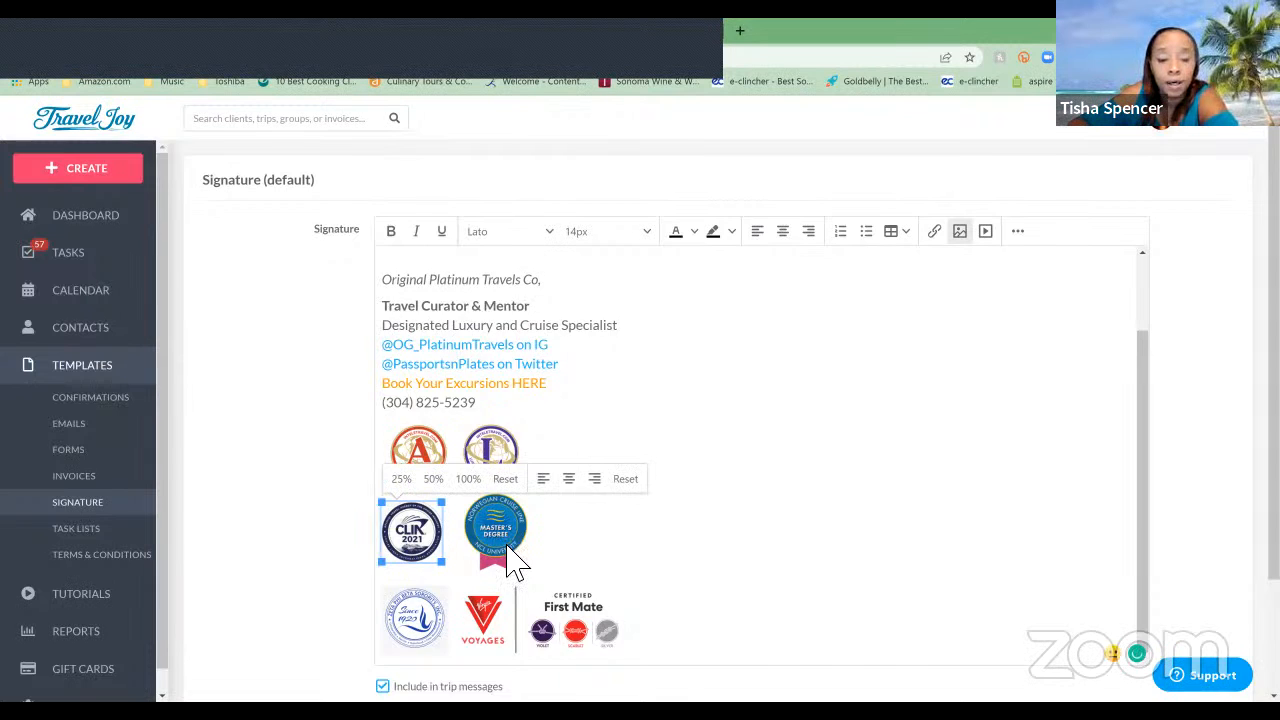
scroll(517, 560, up, 2)
scroll(530, 540, down, 2)
scroll(538, 511, down, 1)
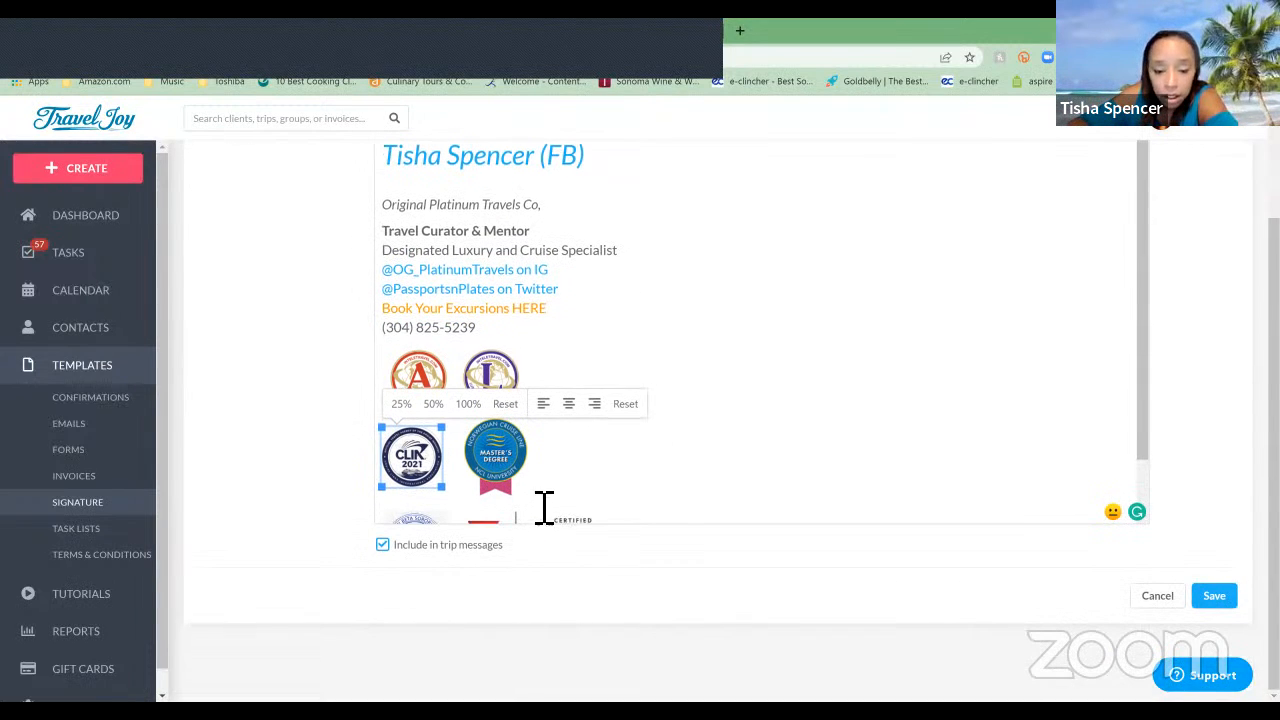
scroll(551, 503, down, 1)
click(555, 498)
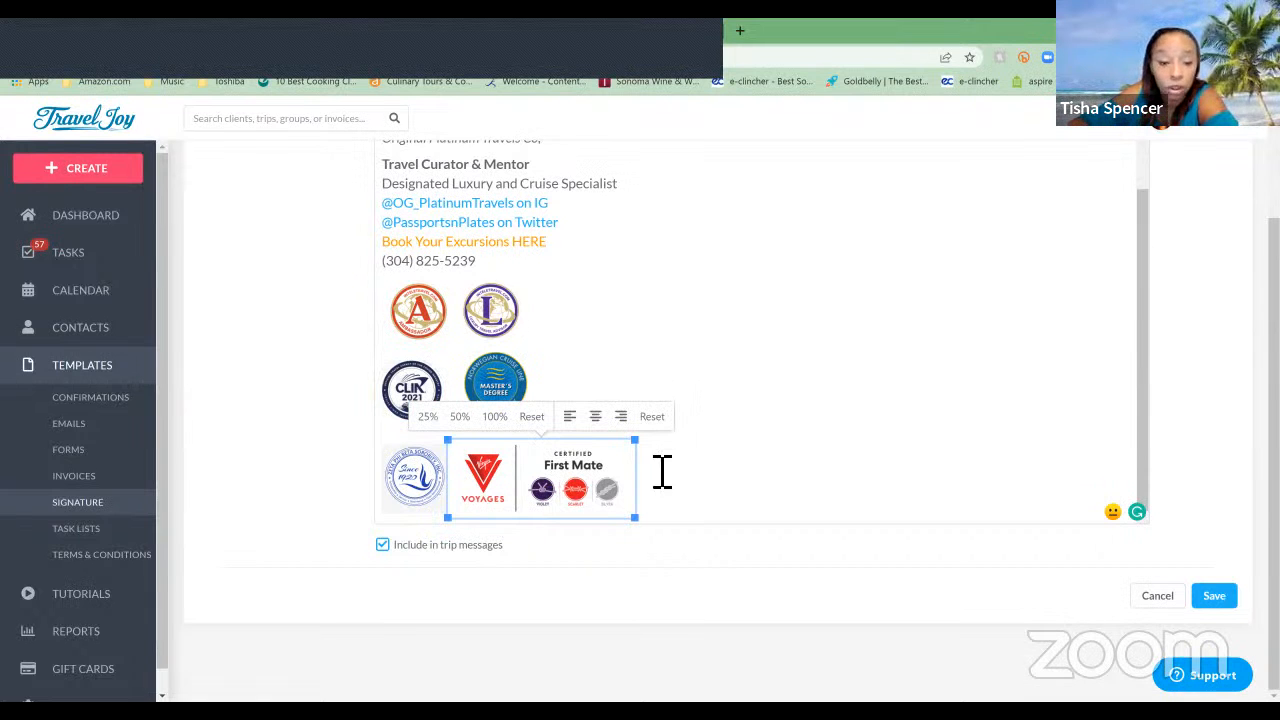
scroll(658, 458, up, 1)
scroll(656, 444, up, 2)
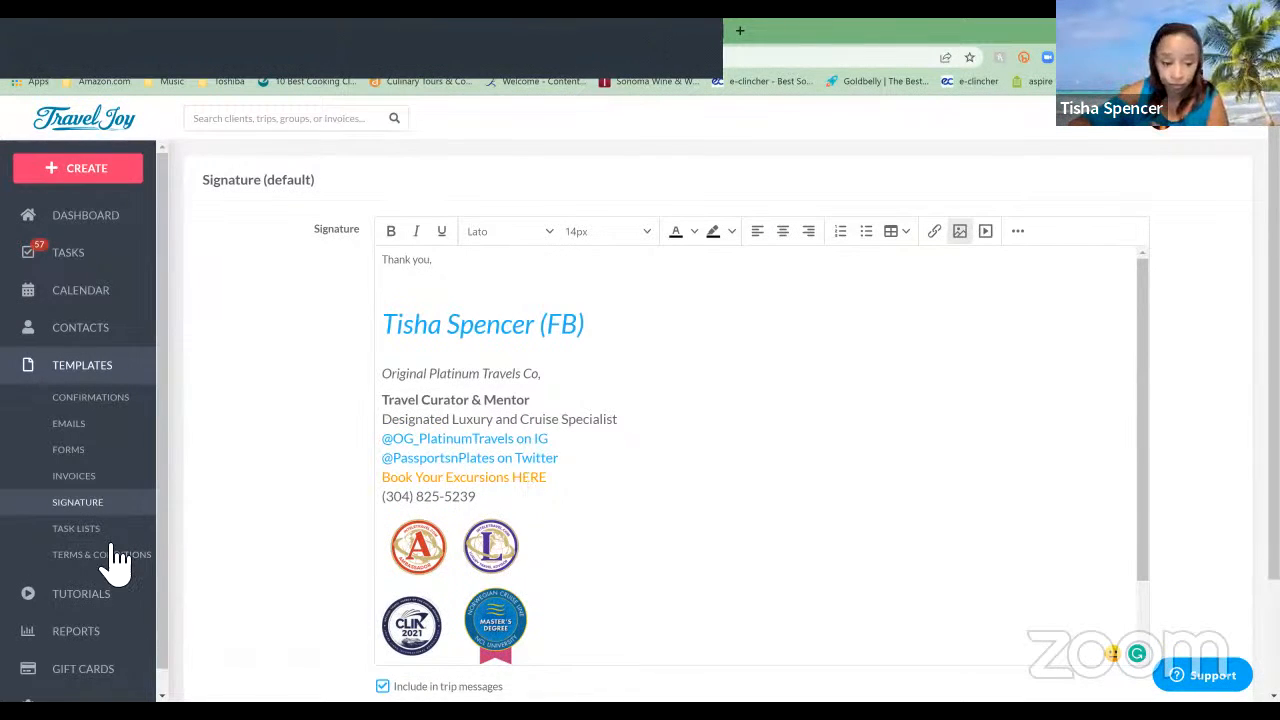
Step: Open the invoice item templates and look over the items from the discounts to the Trip Planning Fee
click(76, 477)
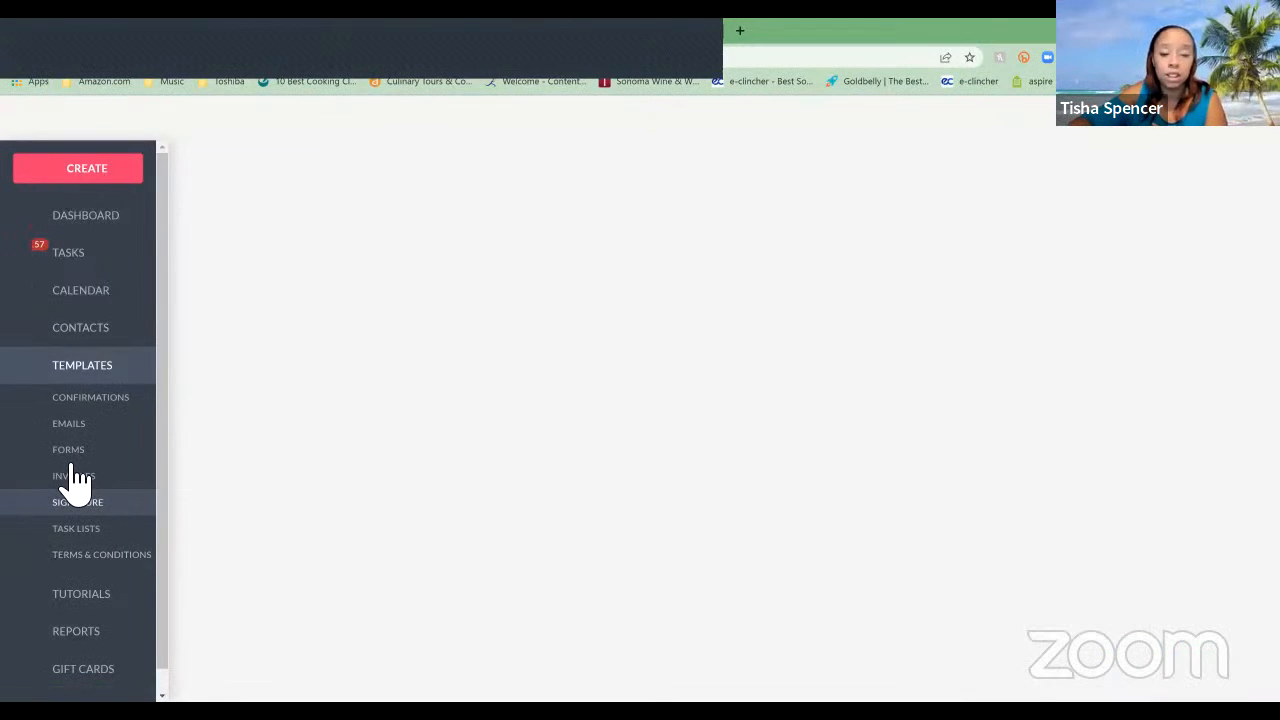
click(73, 474)
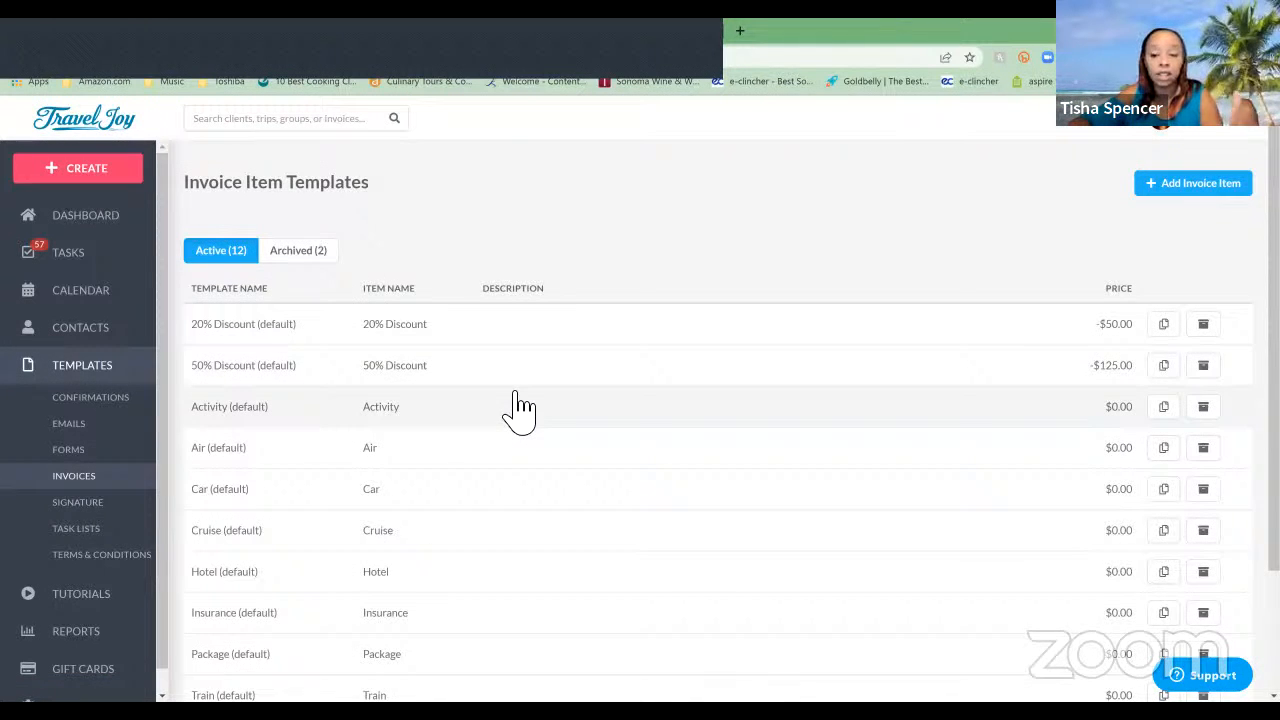
scroll(519, 410, down, 3)
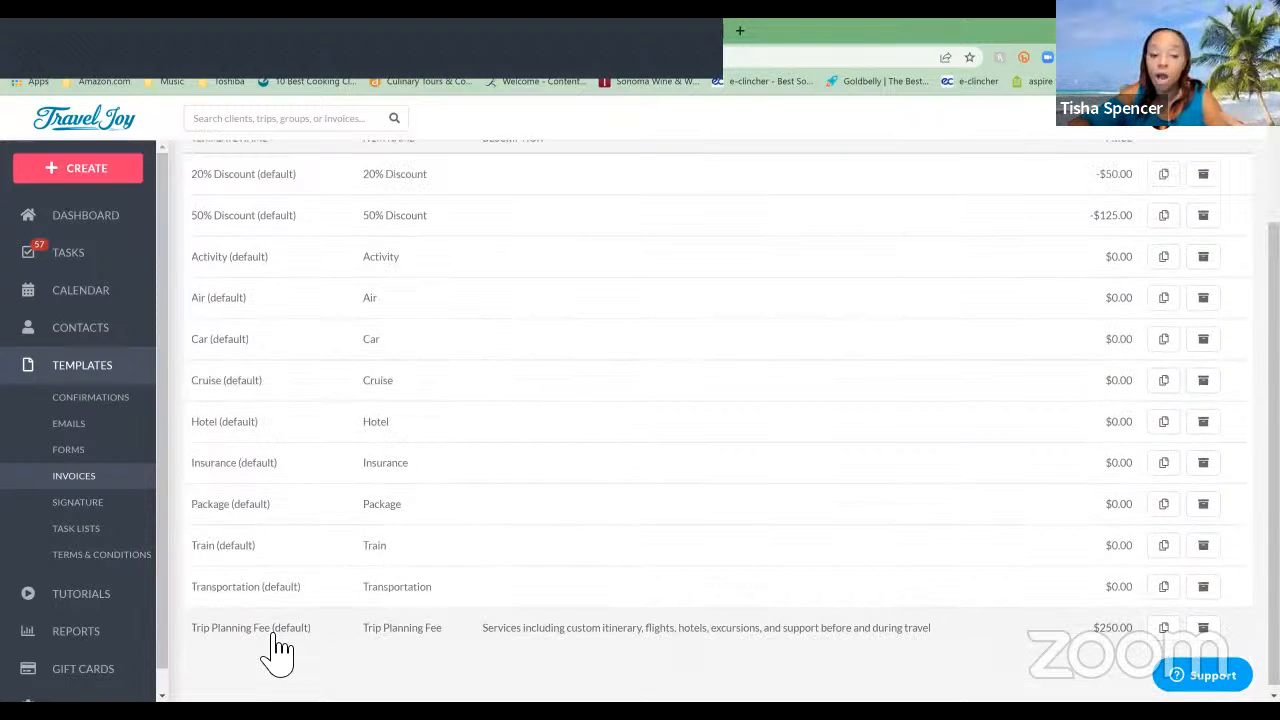
scroll(433, 513, up, 1)
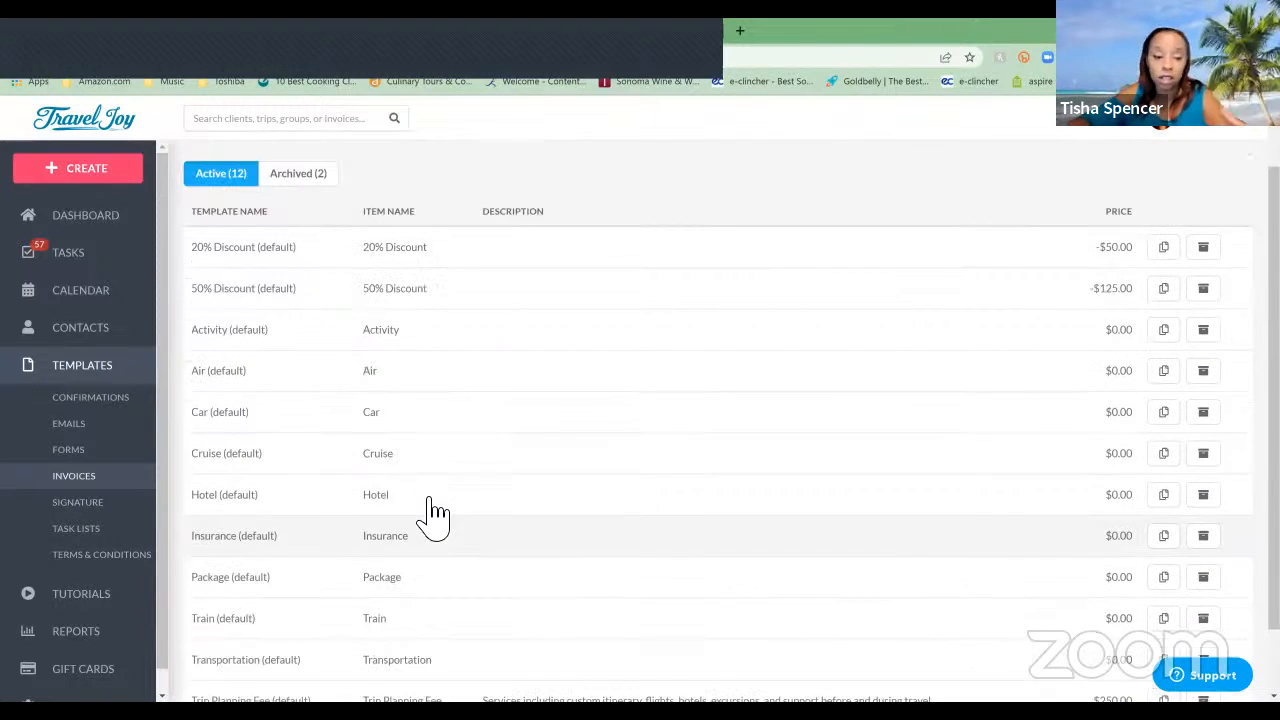
Step: Open the Automation settings and set the automatic client payment reminders to use the Travel Insurance Email (default) template
click(100, 369)
click(71, 519)
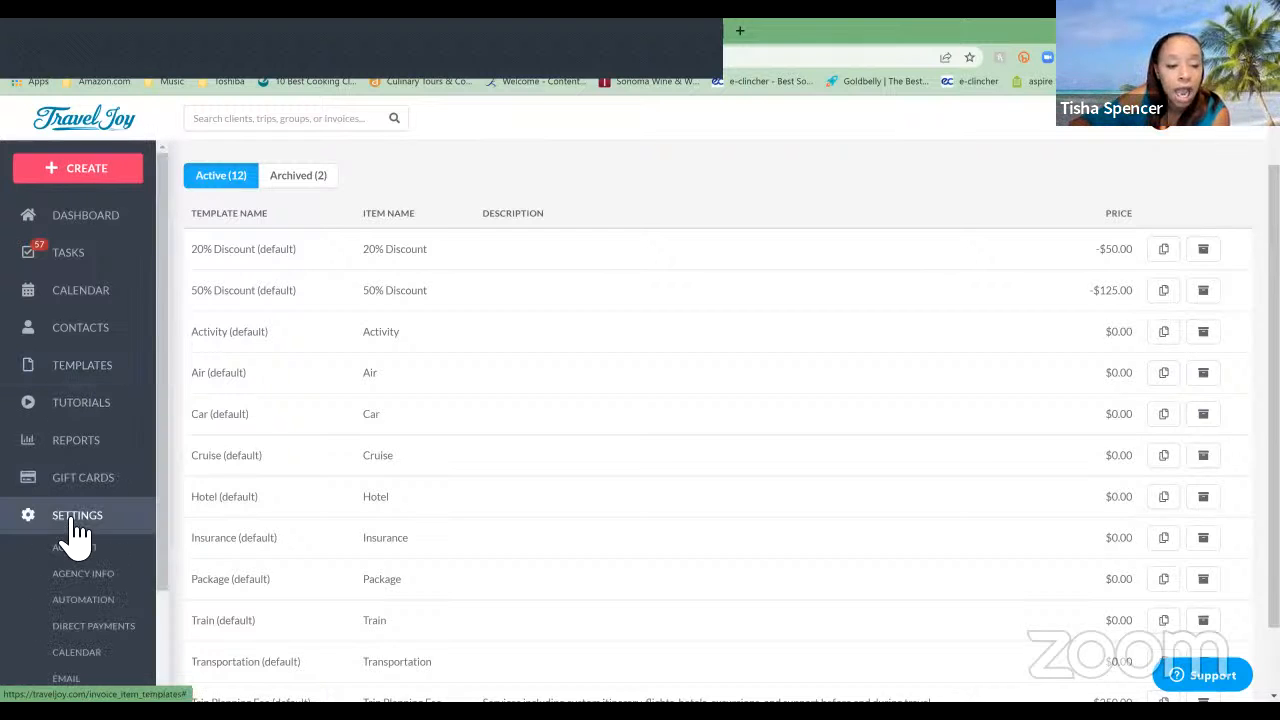
scroll(75, 535, down, 2)
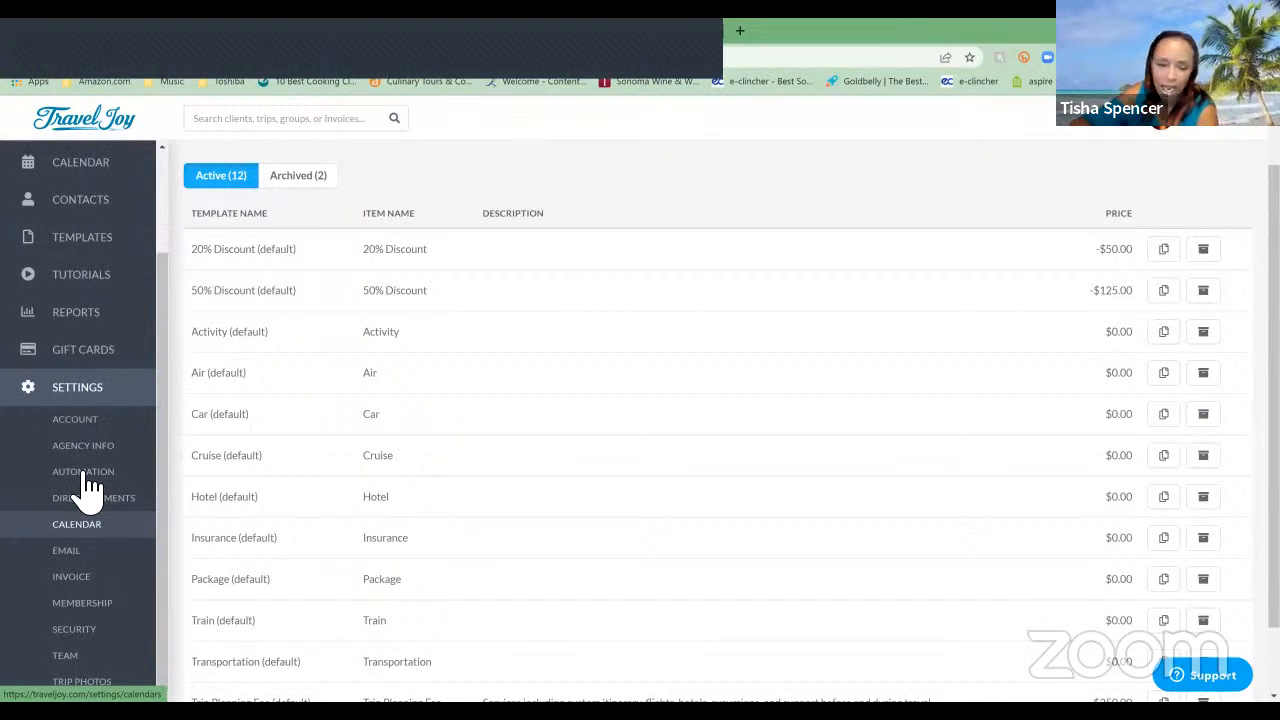
click(88, 474)
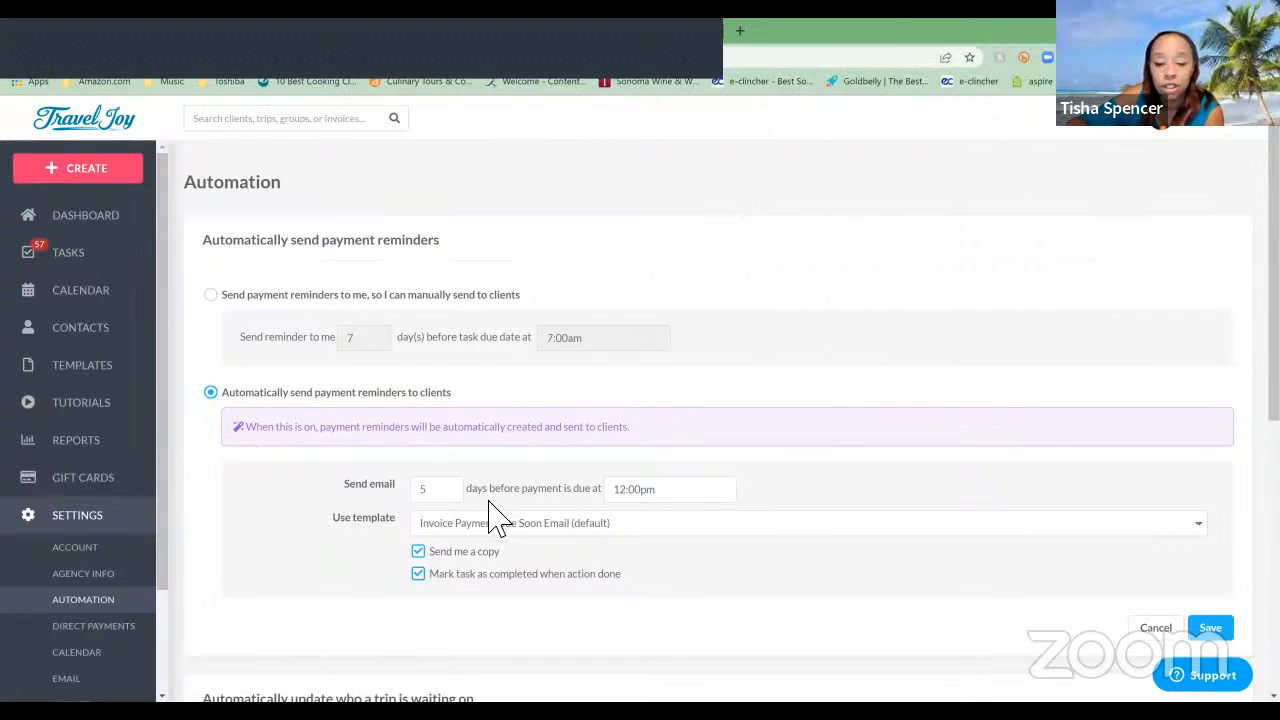
click(548, 522)
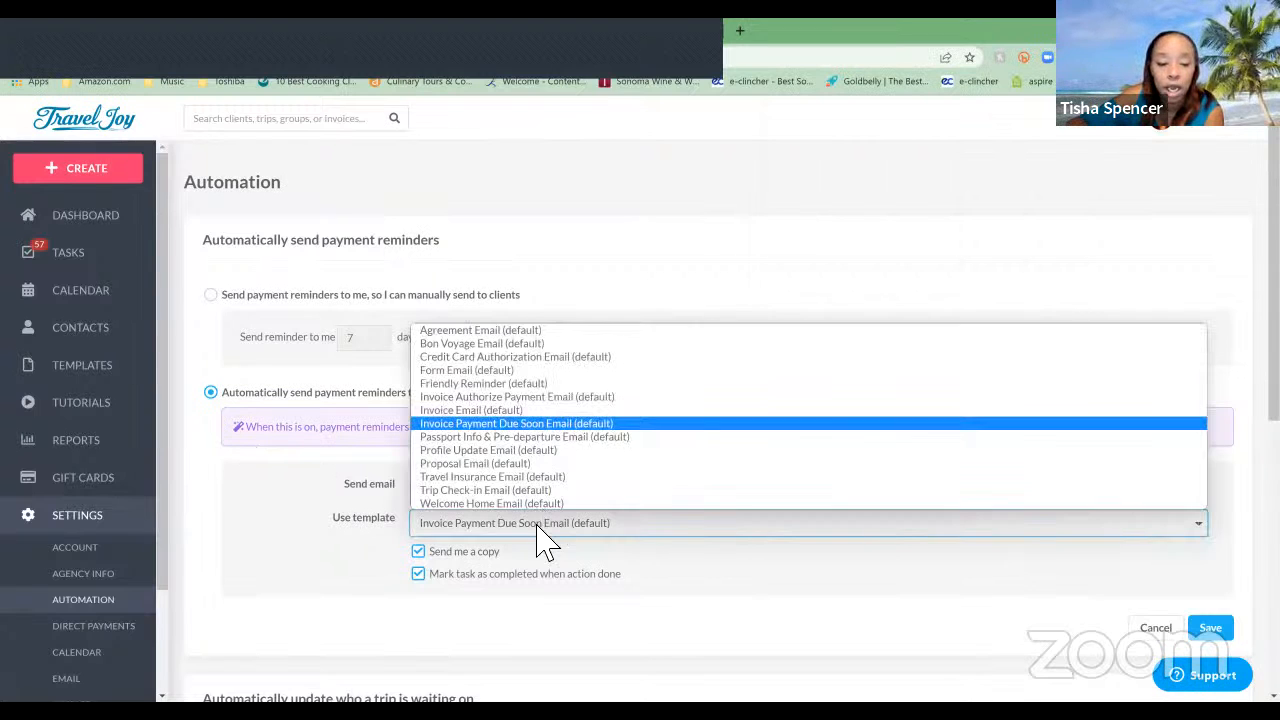
click(546, 478)
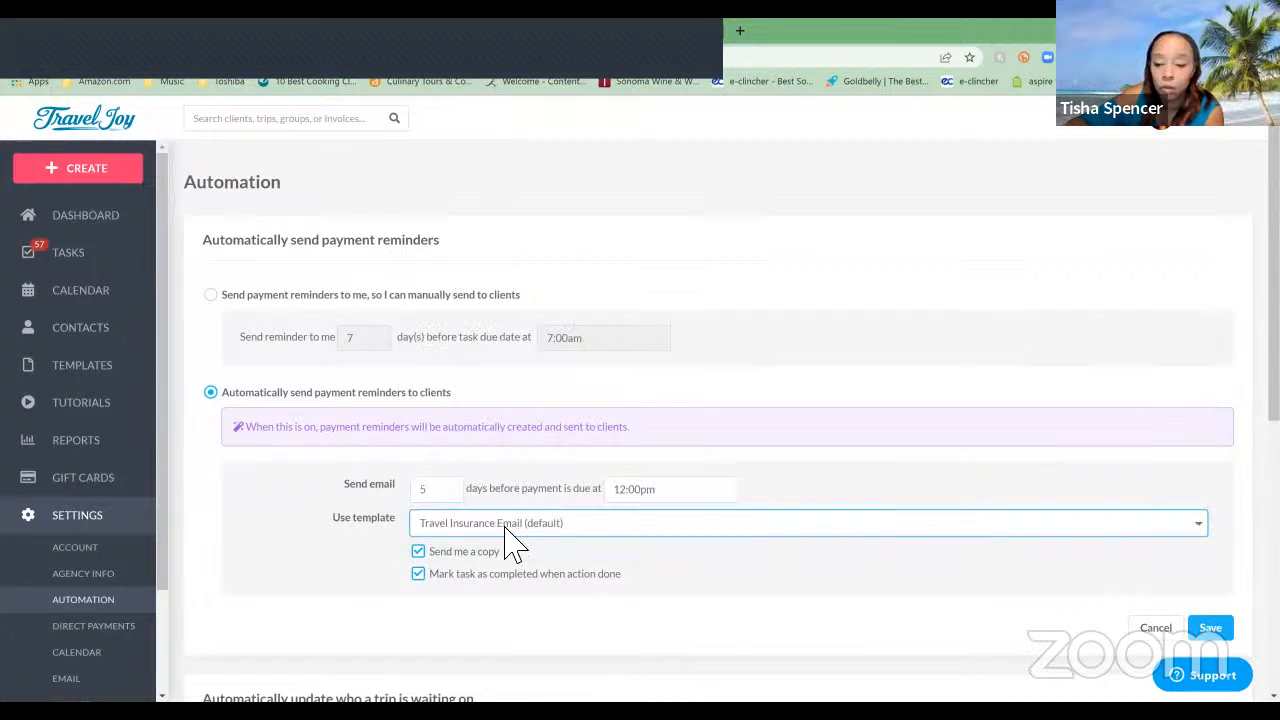
Step: Review the payment reminder email template choices and the rules for updating who a trip is waiting on
click(510, 526)
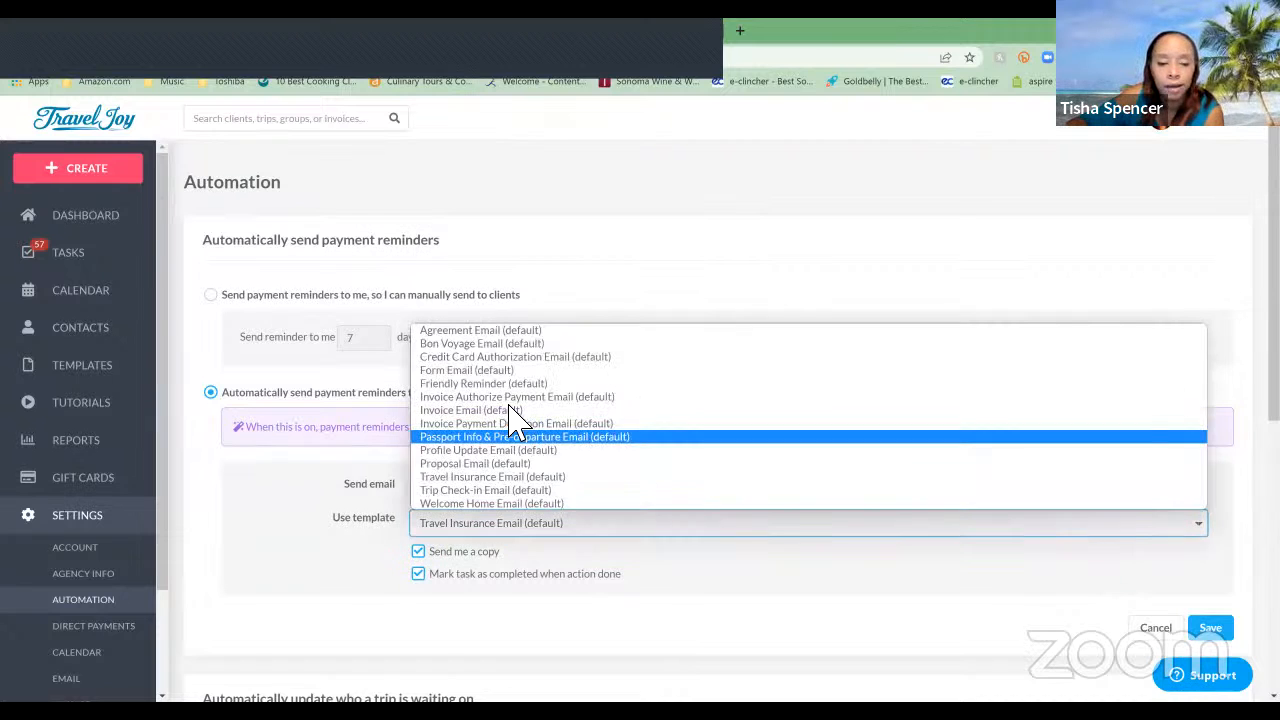
click(300, 551)
scroll(303, 551, down, 4)
scroll(285, 300, down, 1)
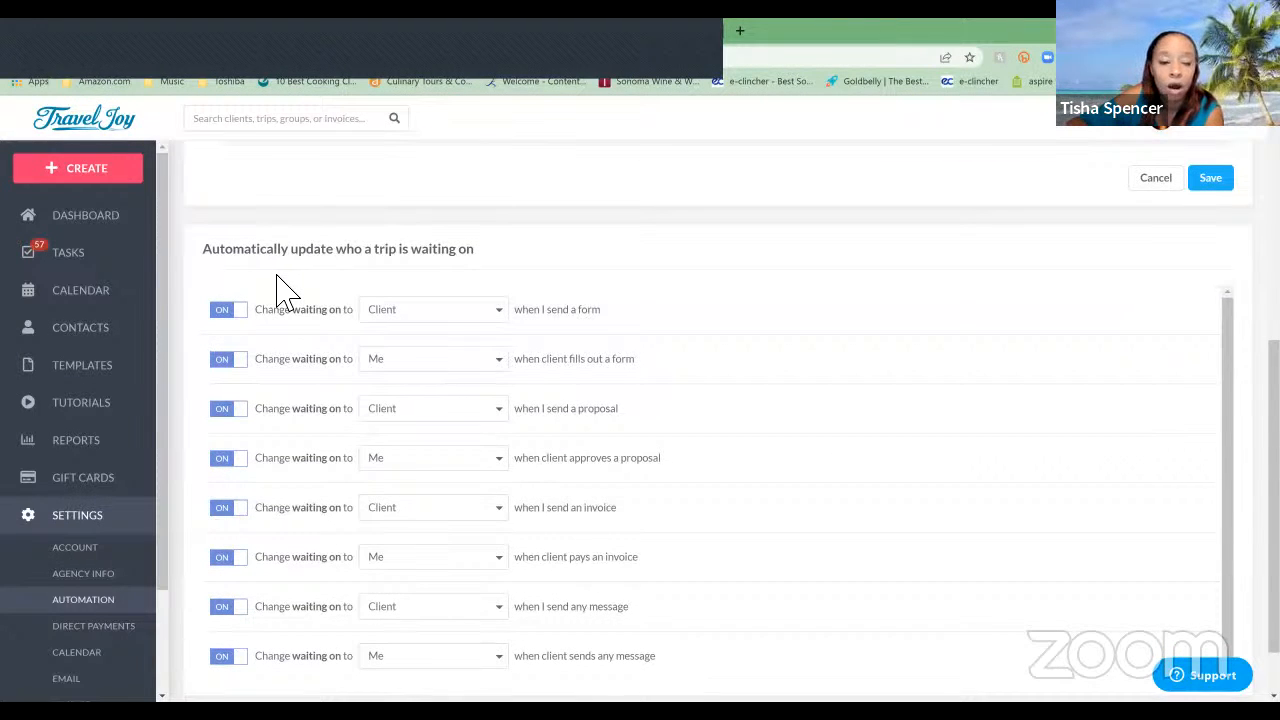
scroll(282, 288, down, 2)
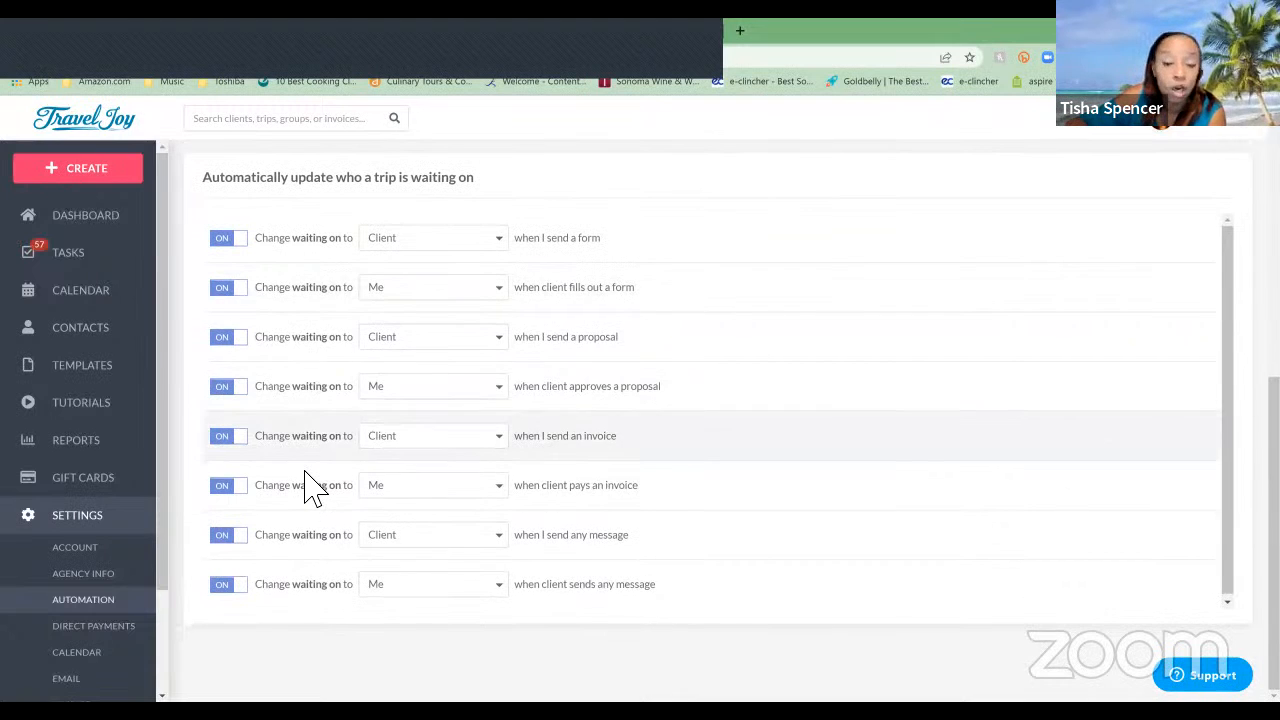
scroll(750, 398, up, 8)
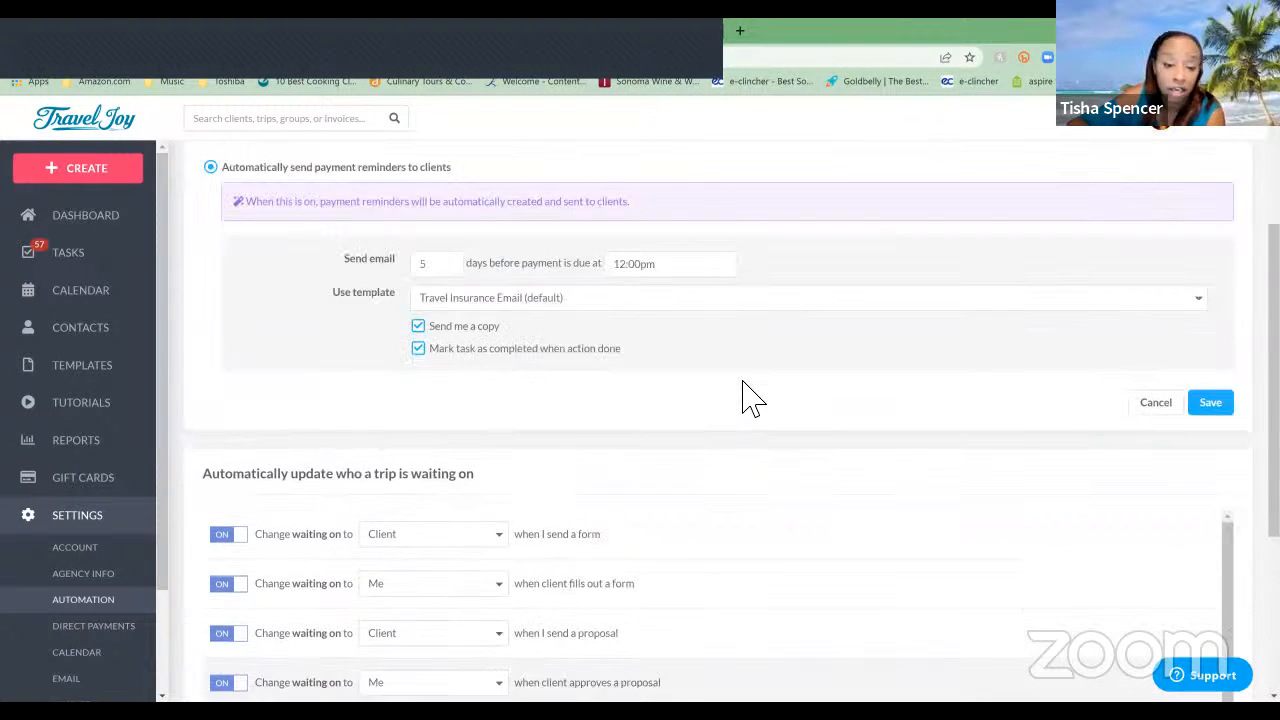
scroll(750, 398, up, 6)
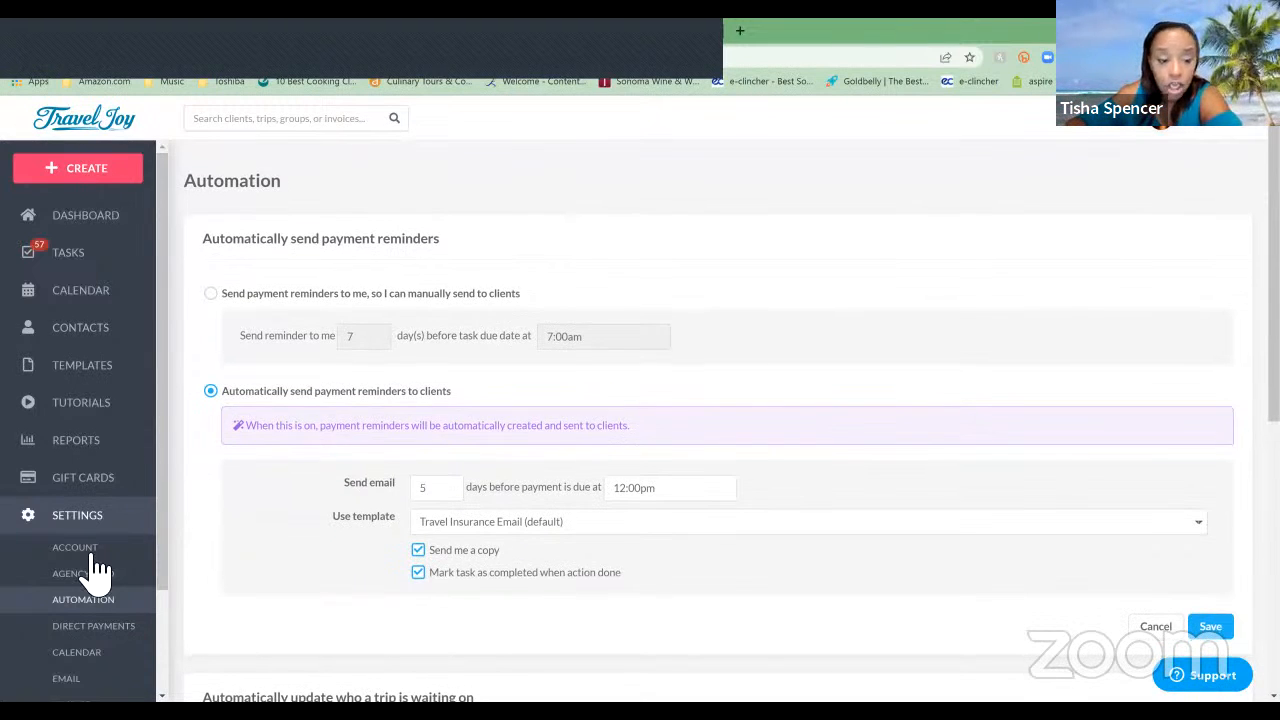
Step: Open the Direct Payments settings, leaving the Automation settings without saving
scroll(135, 515, down, 1)
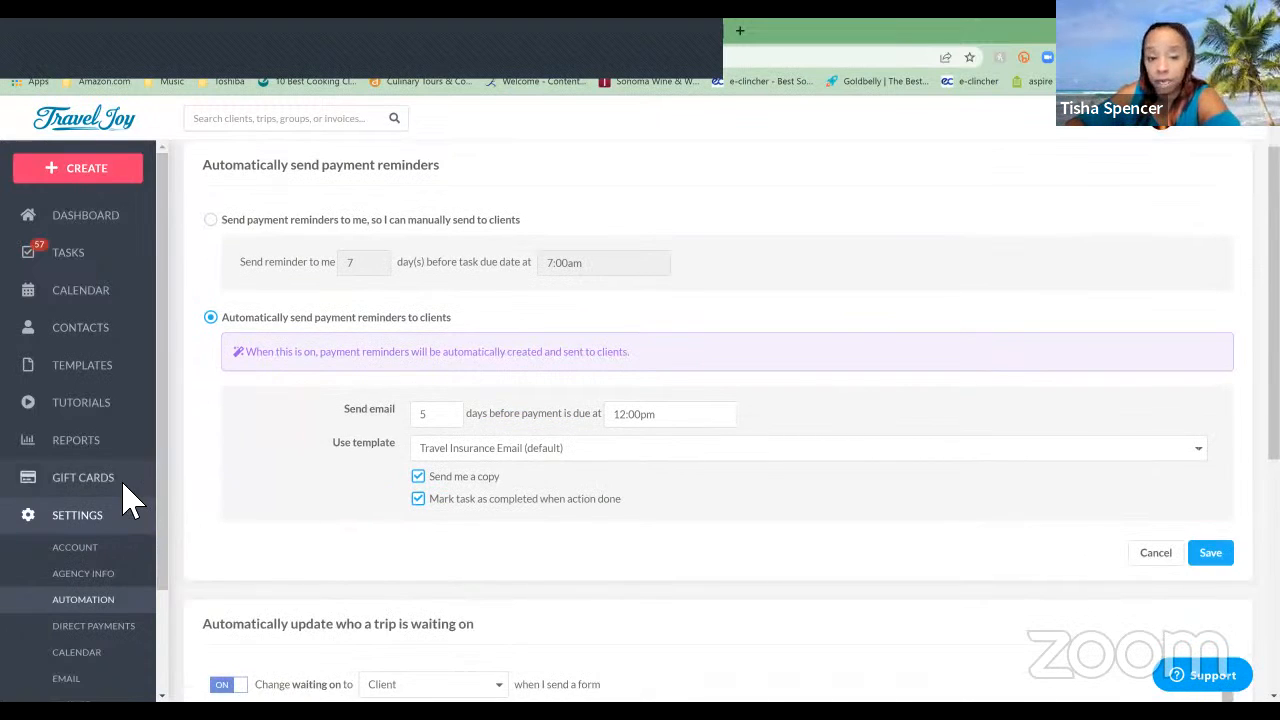
scroll(130, 500, down, 2)
click(125, 497)
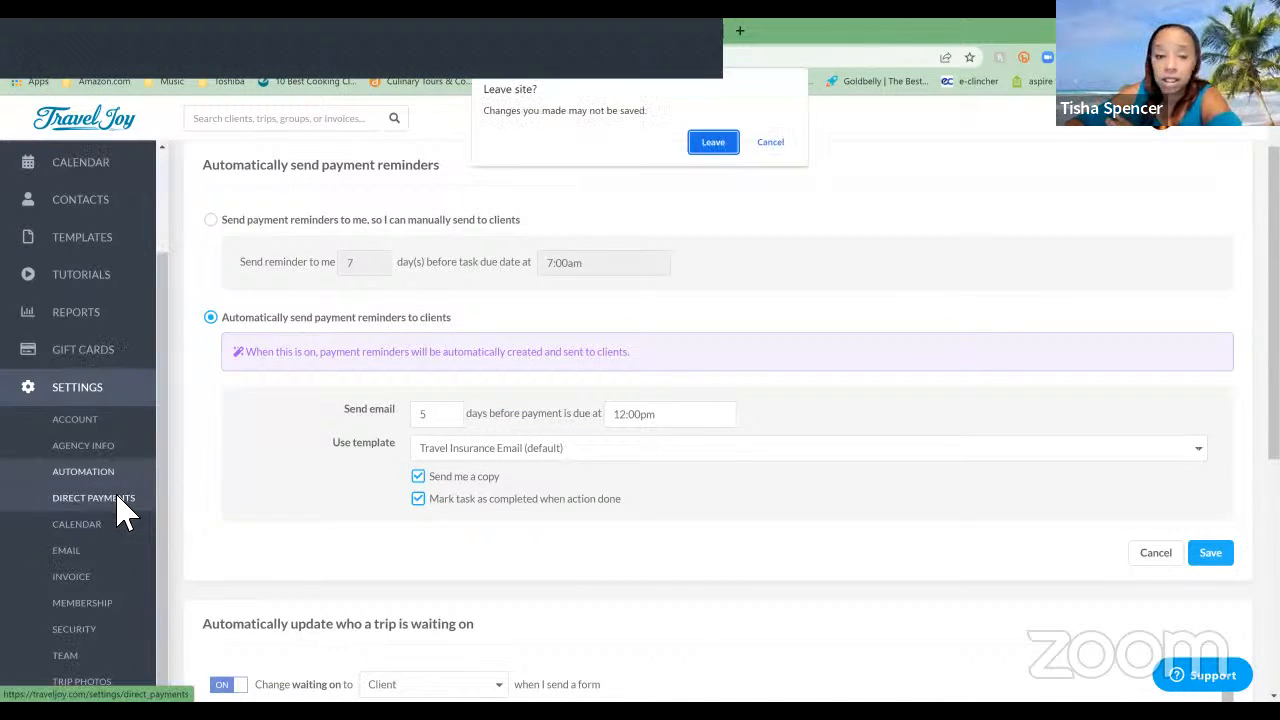
click(713, 150)
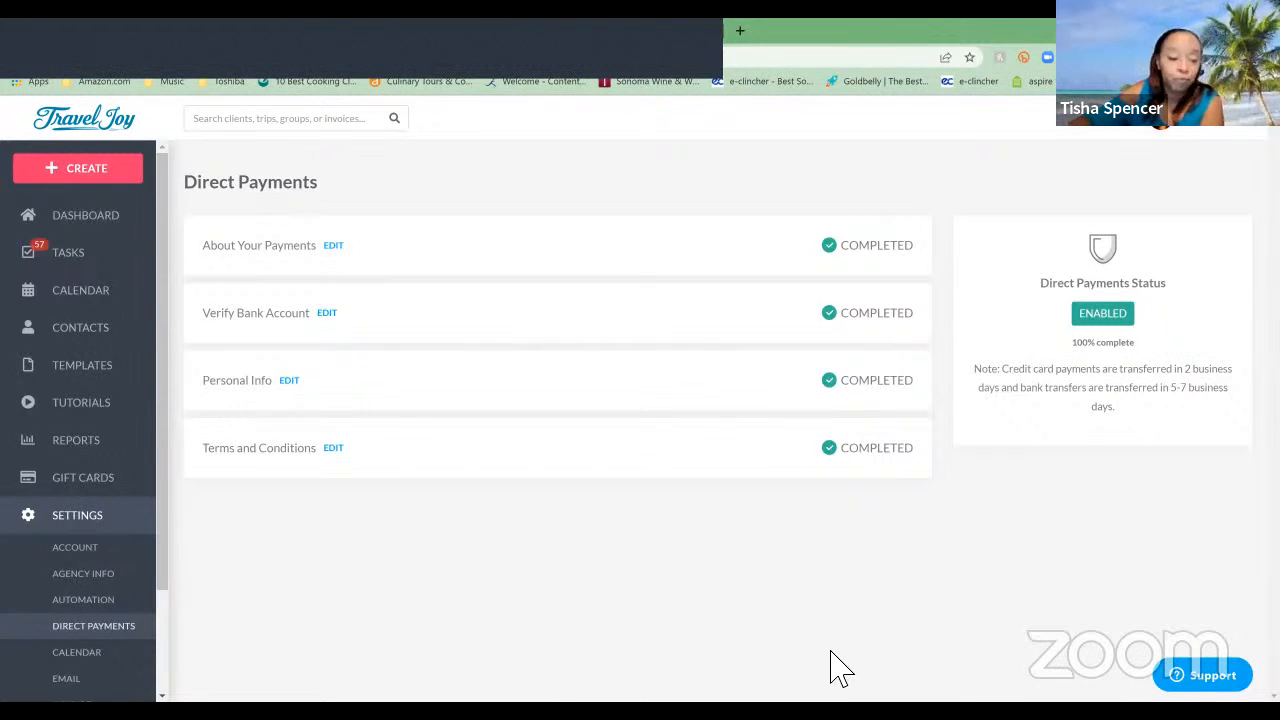
Step: Open the Account settings and look over the profile fields and the list of other settings pages
click(100, 550)
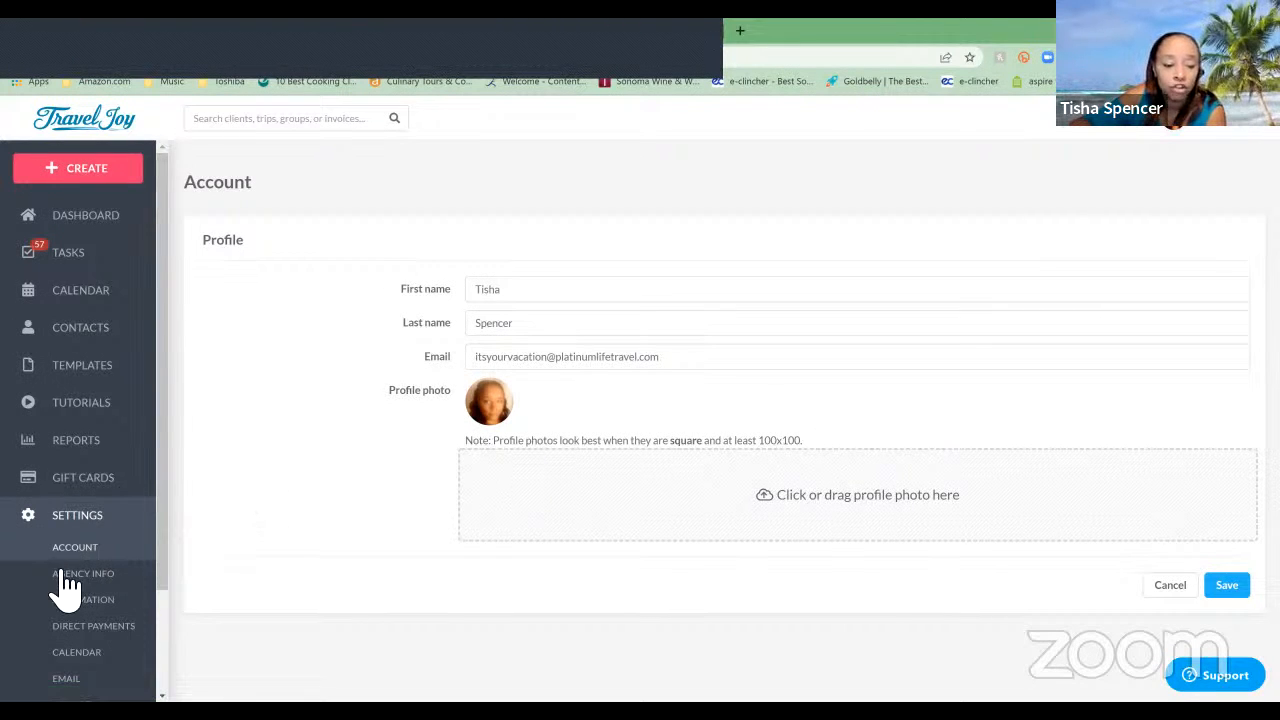
scroll(65, 585, down, 2)
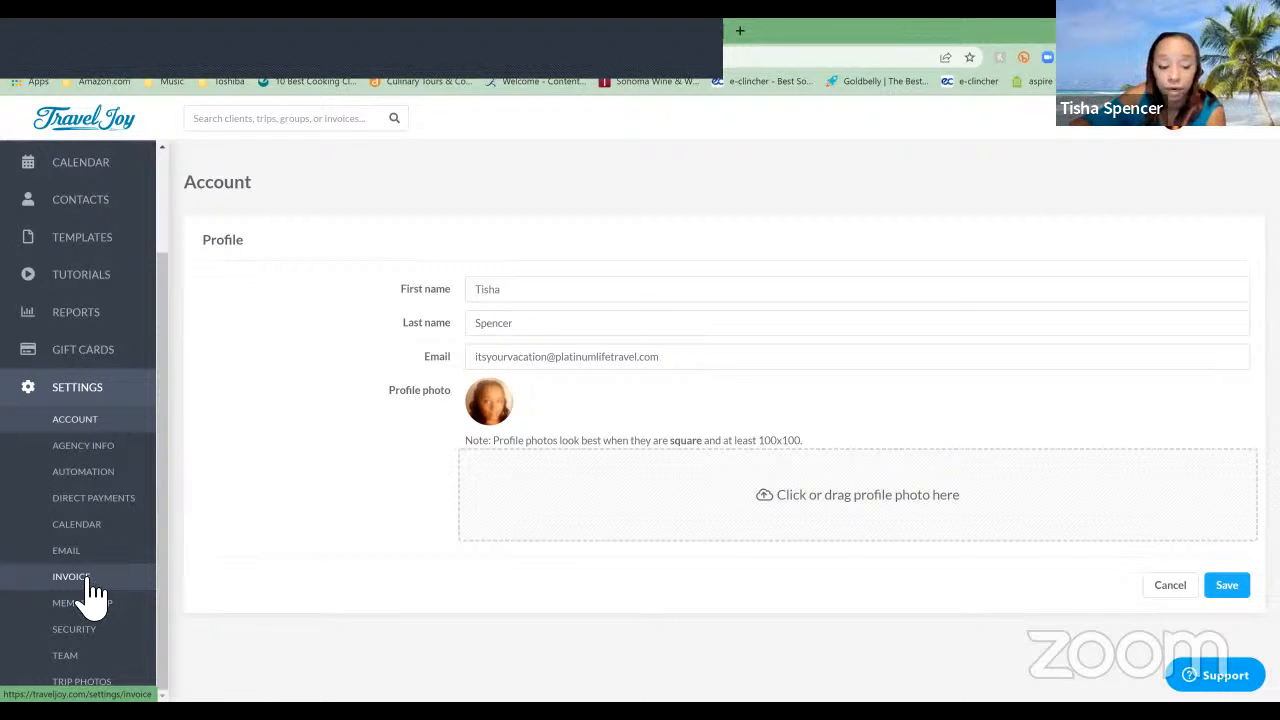
scroll(100, 503, up, 2)
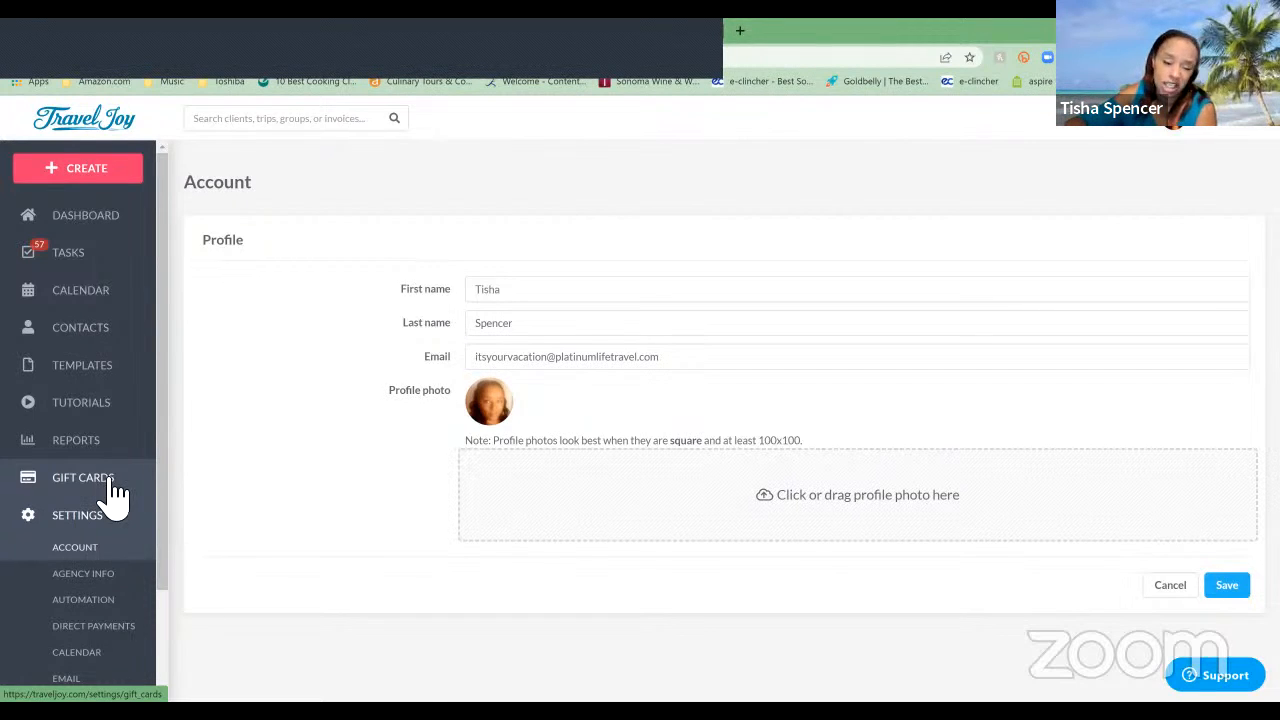
Step: Open the Gift Cards page and review its promotions and its amount and terms settings
click(108, 490)
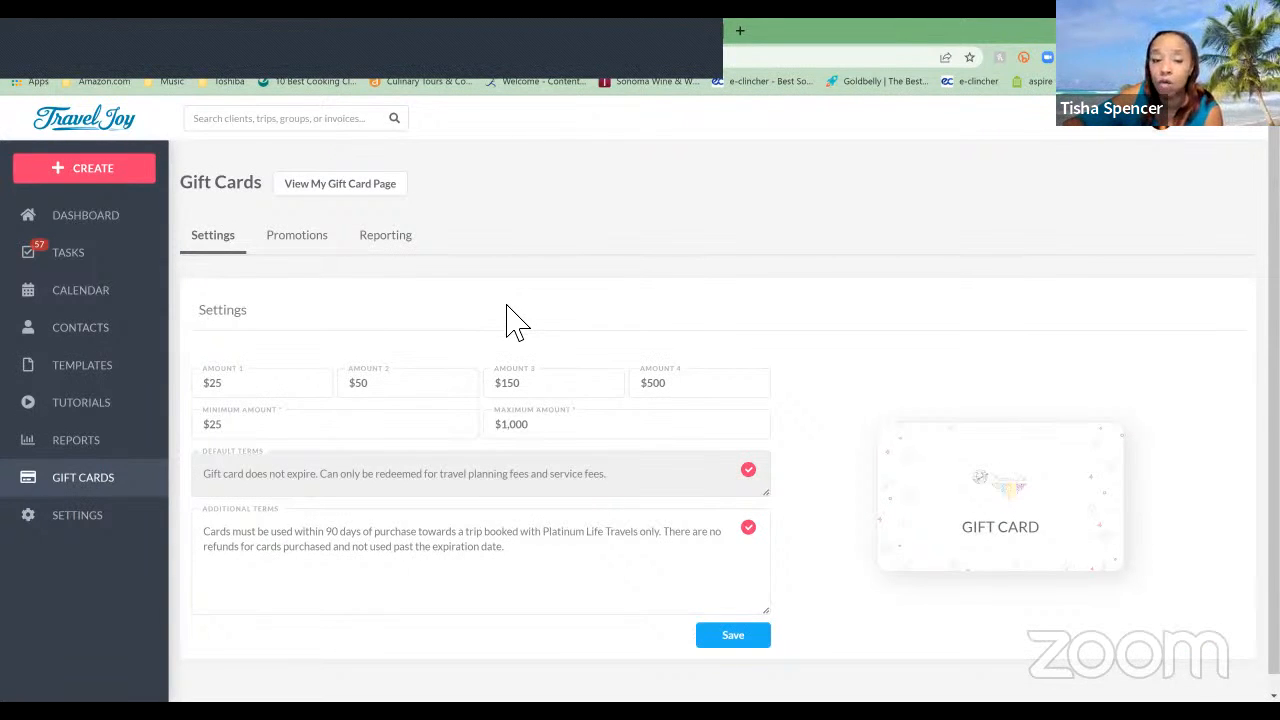
click(313, 252)
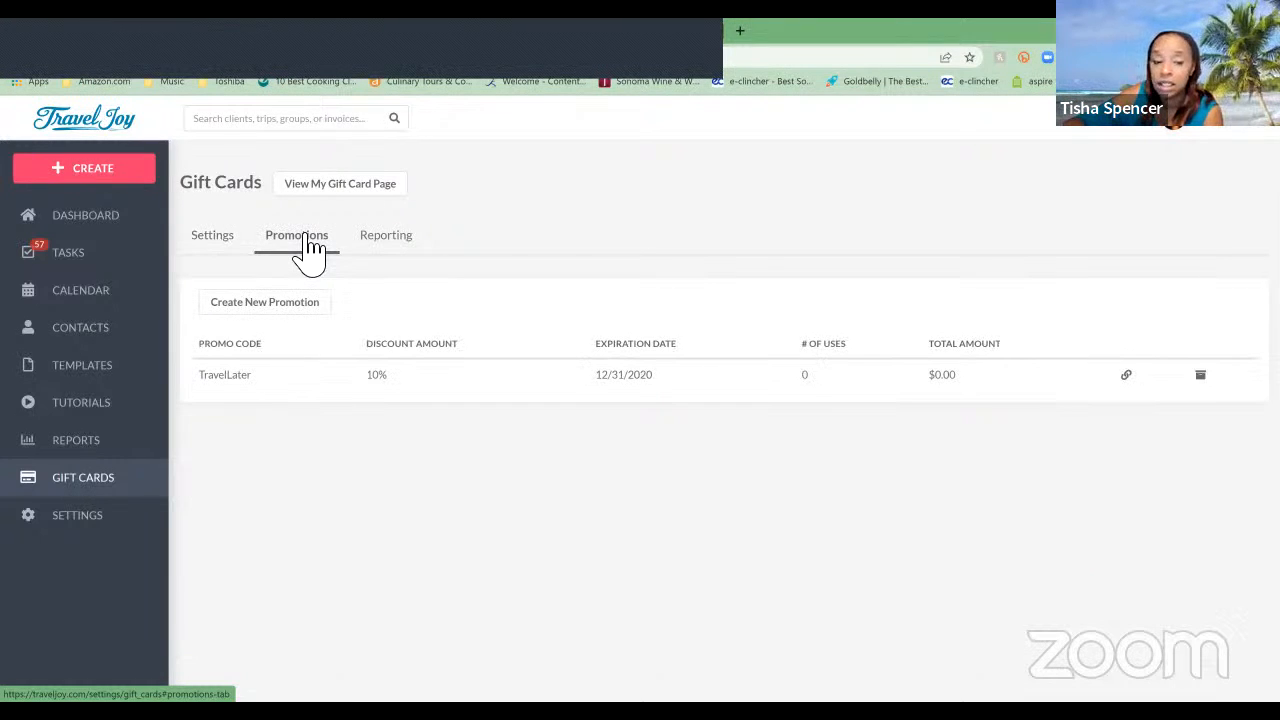
click(228, 248)
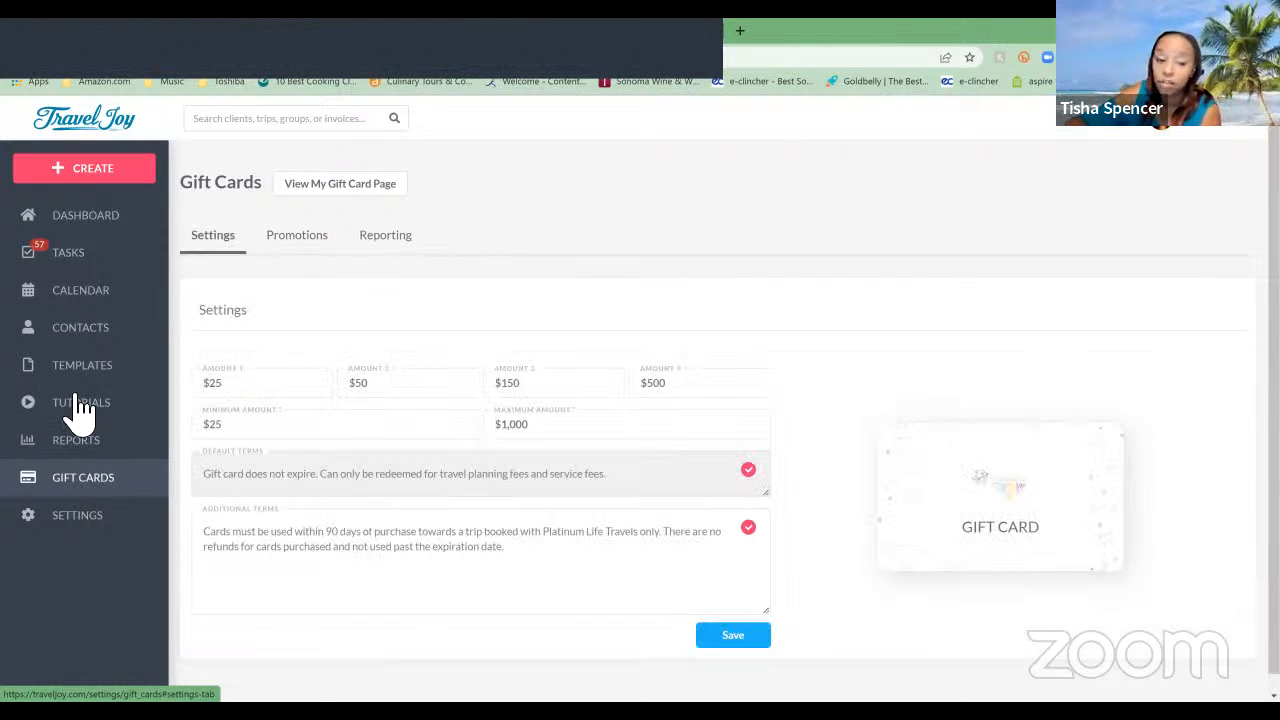
Step: Return to the dashboard and show only the trips waiting on a supplier
click(120, 180)
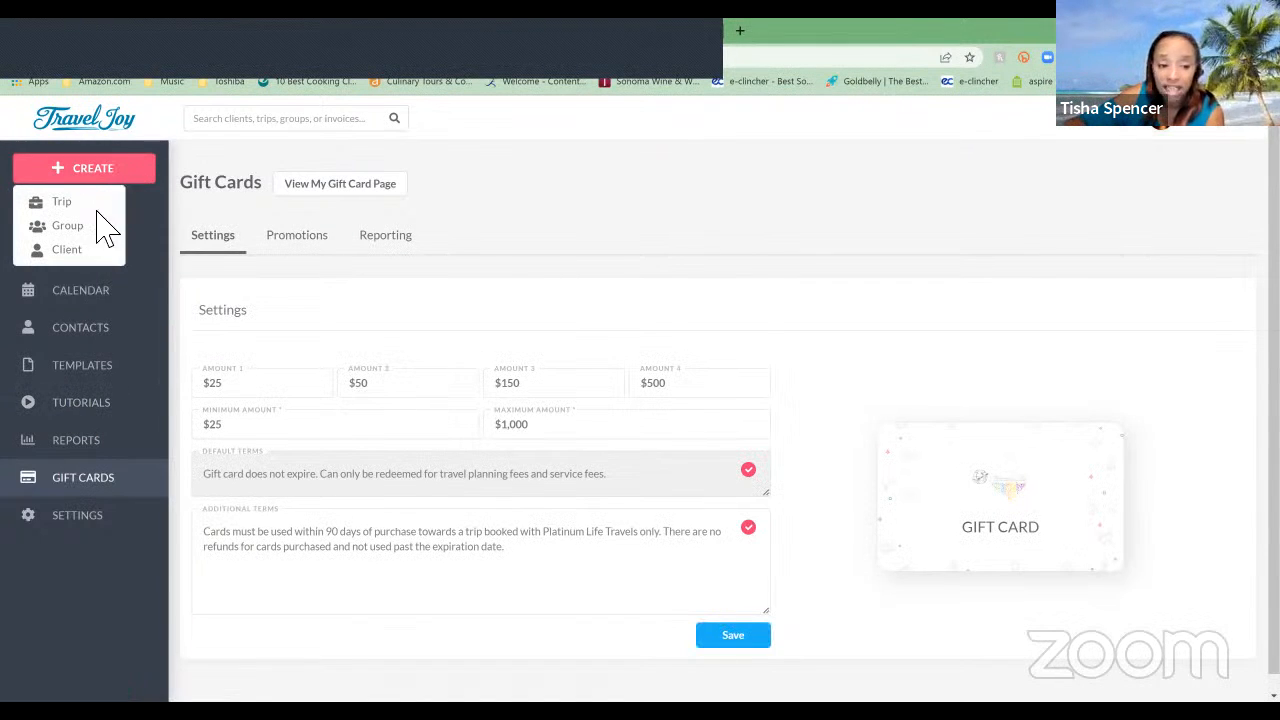
click(97, 211)
click(97, 213)
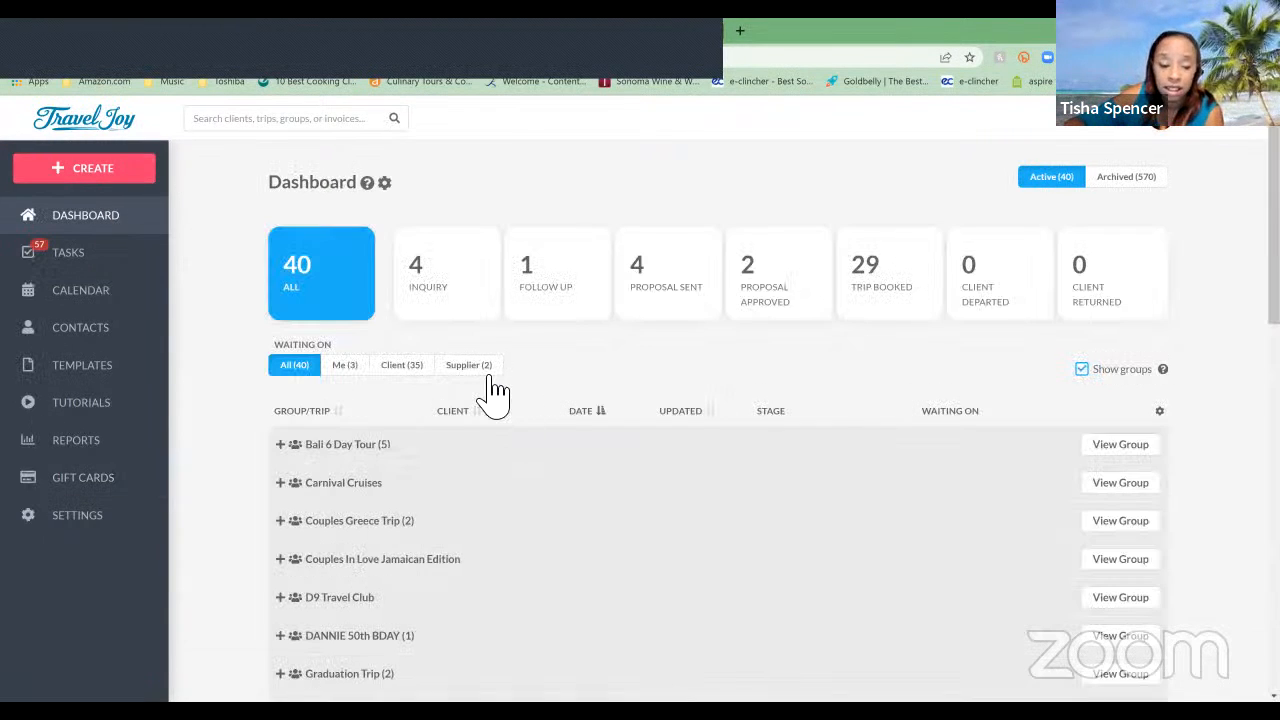
click(488, 378)
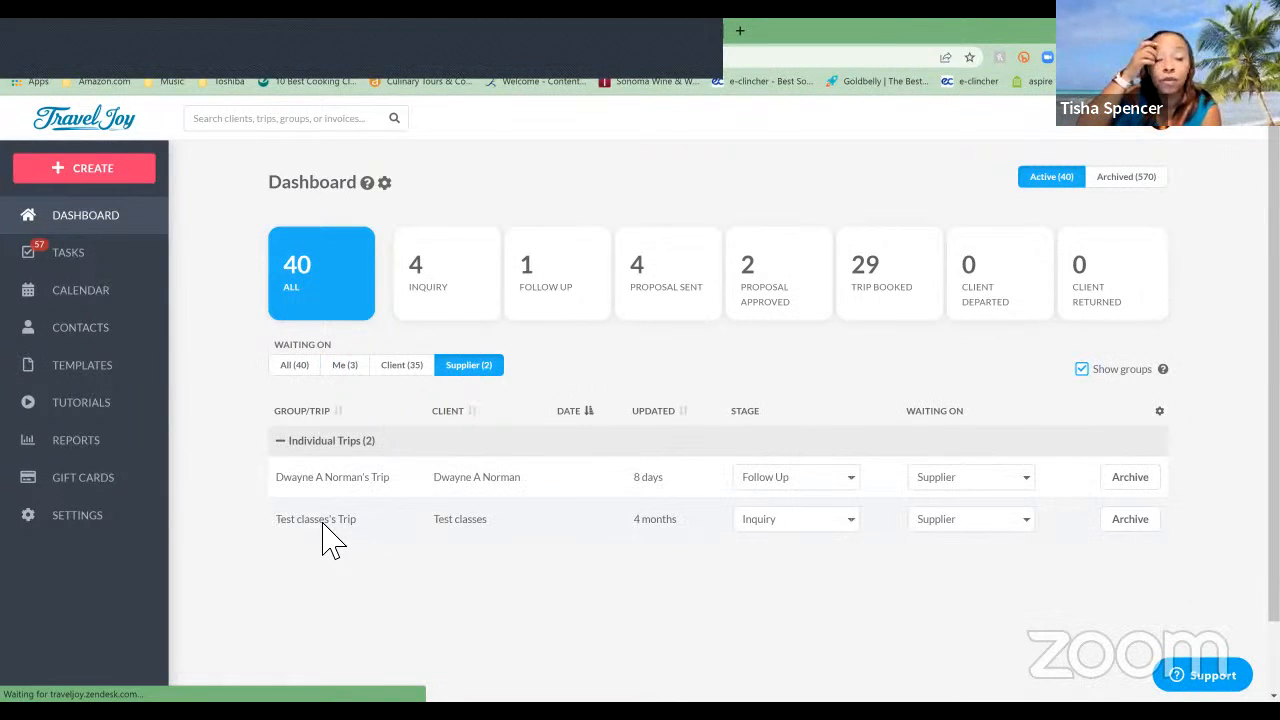
Step: Open Test classes's Trip and look through its planning messages and attached Client Inquiry Form
click(324, 528)
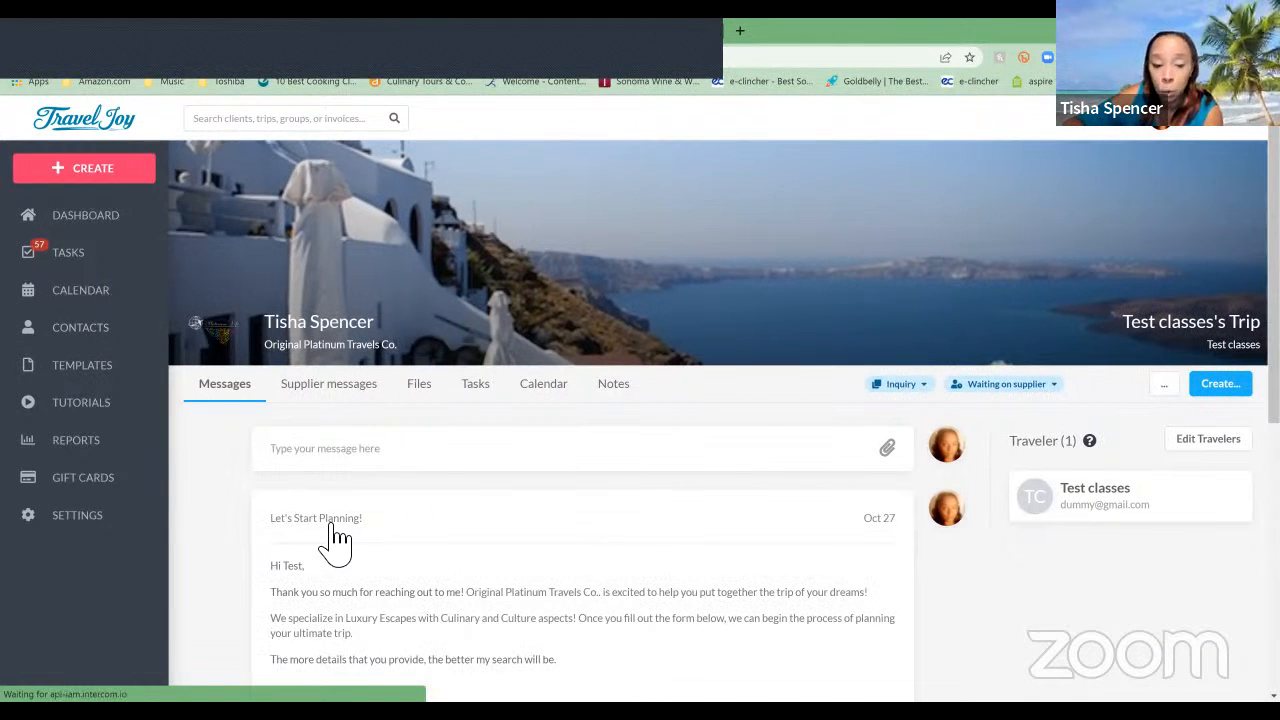
scroll(336, 540, down, 2)
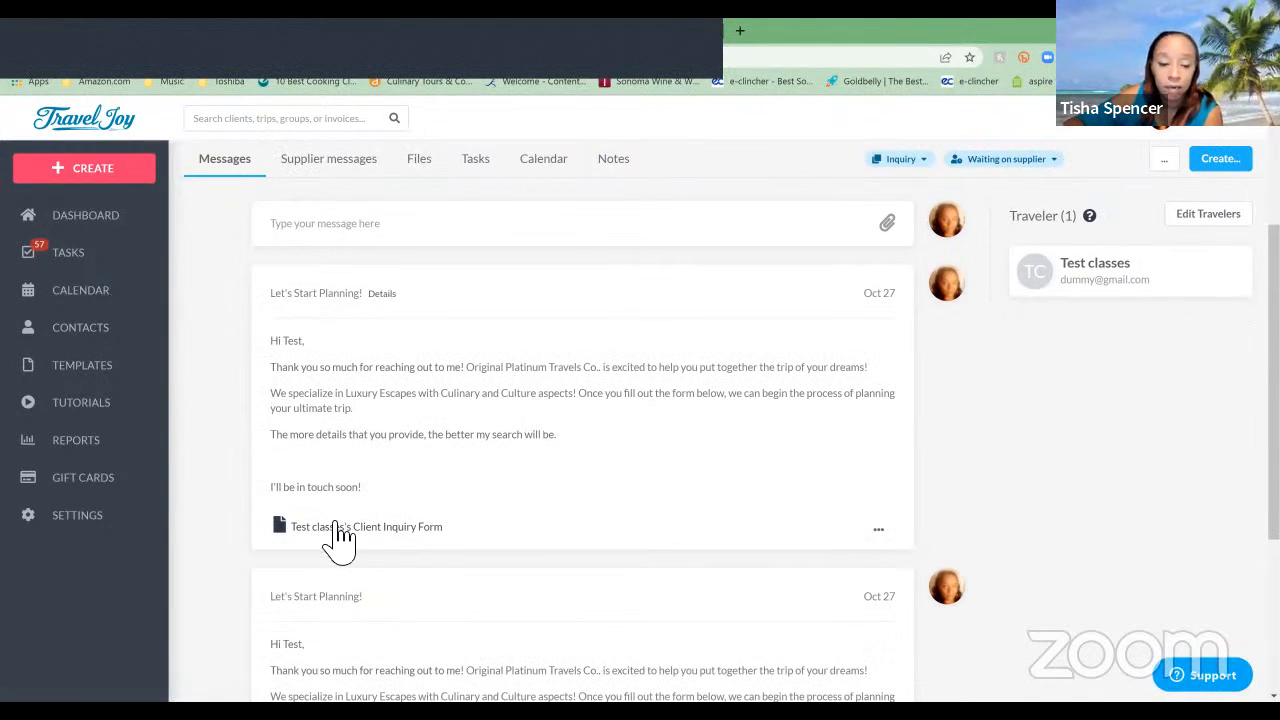
scroll(629, 451, up, 2)
Step: Open the traveler's profile, examine the contact information fields and profile sections, and close it
click(1168, 501)
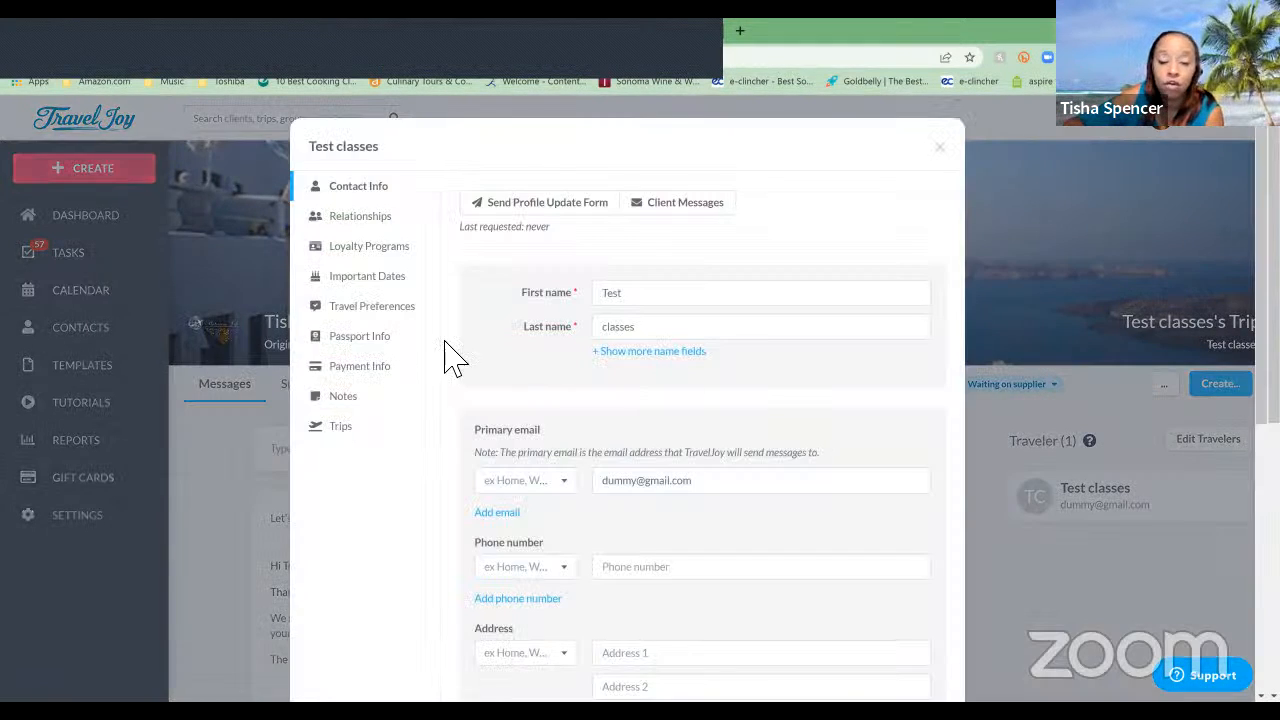
scroll(388, 405, down, 1)
scroll(385, 402, down, 4)
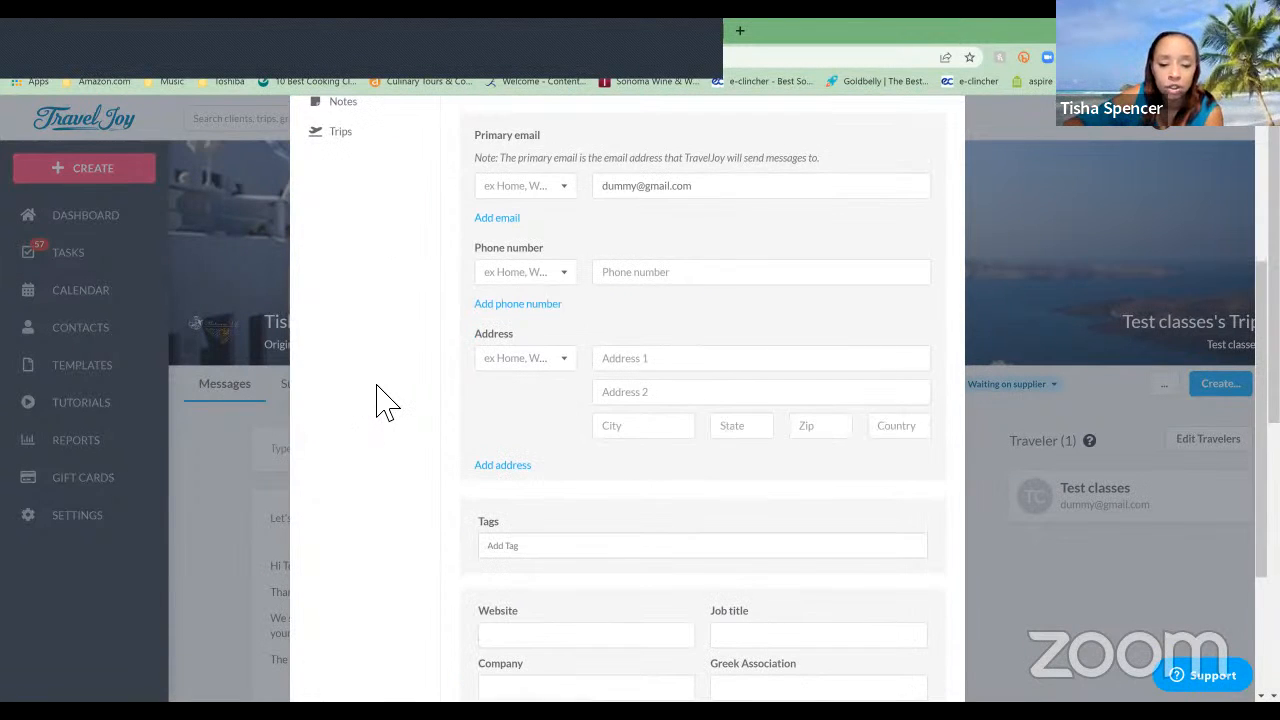
scroll(500, 430, up, 5)
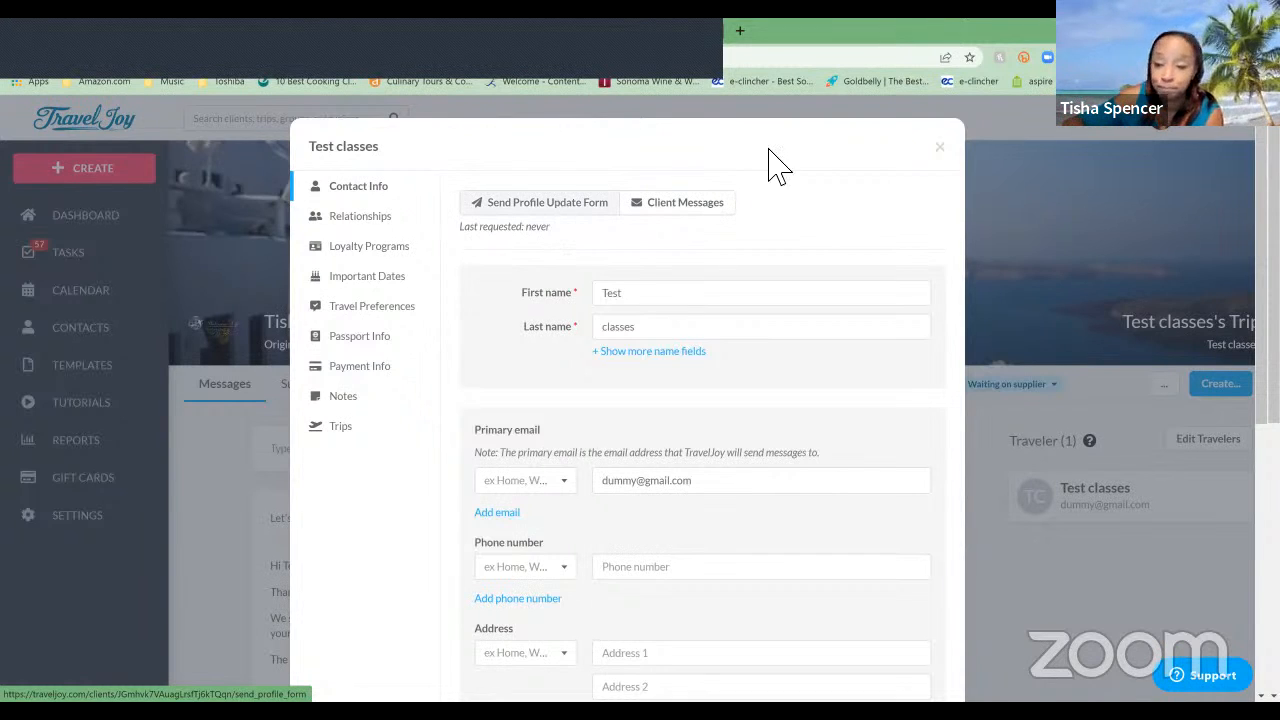
click(940, 148)
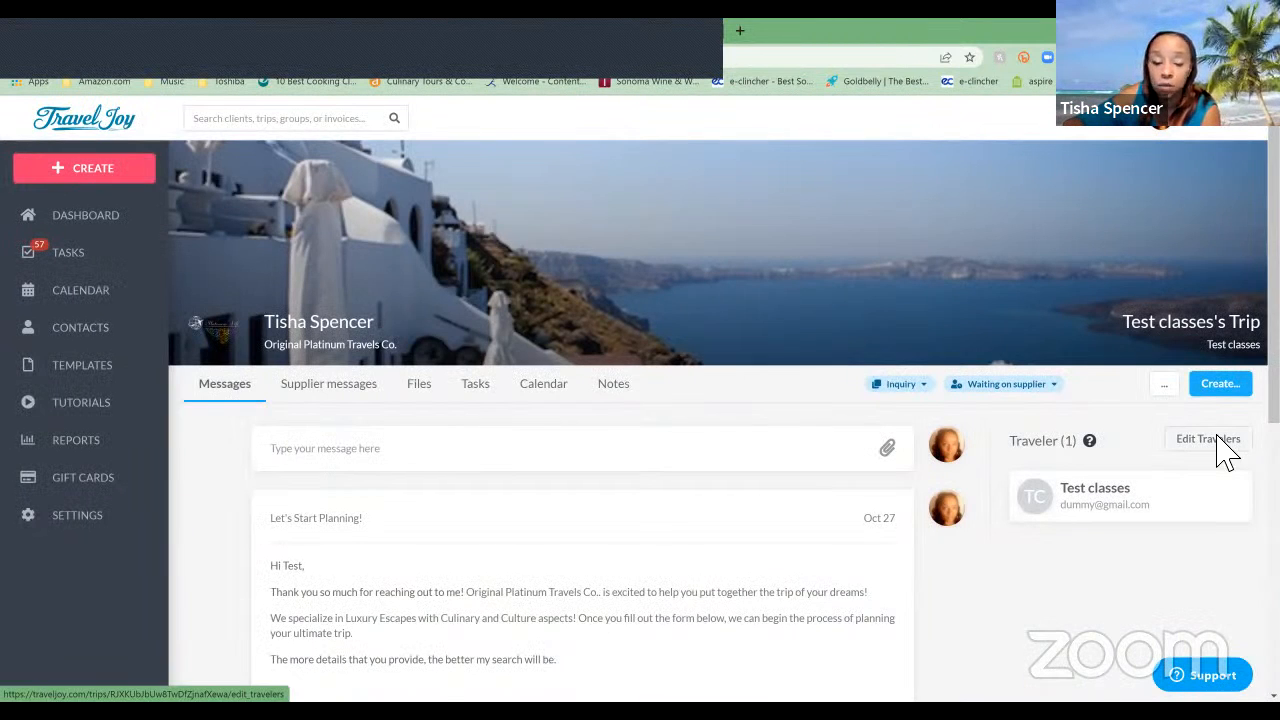
Step: Show the new client form for adding travelers, enable Cc for additional travelers on trip emails, and discard the changes
click(1208, 439)
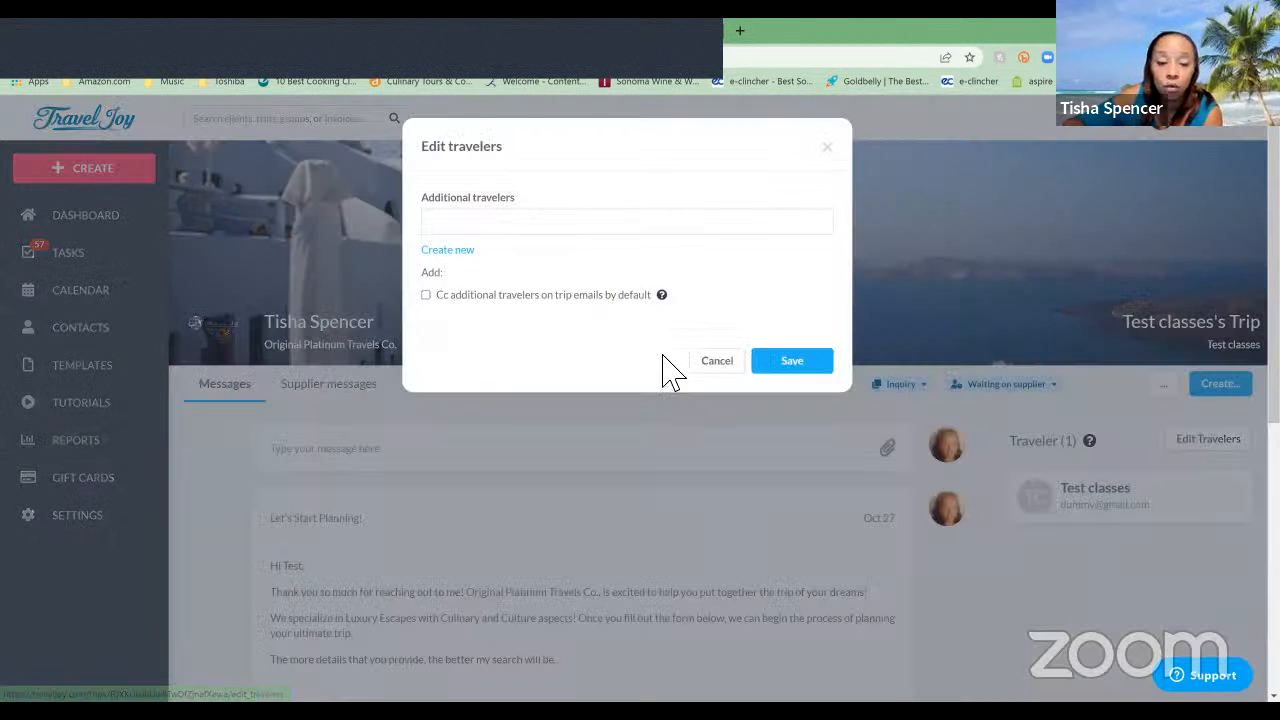
click(452, 251)
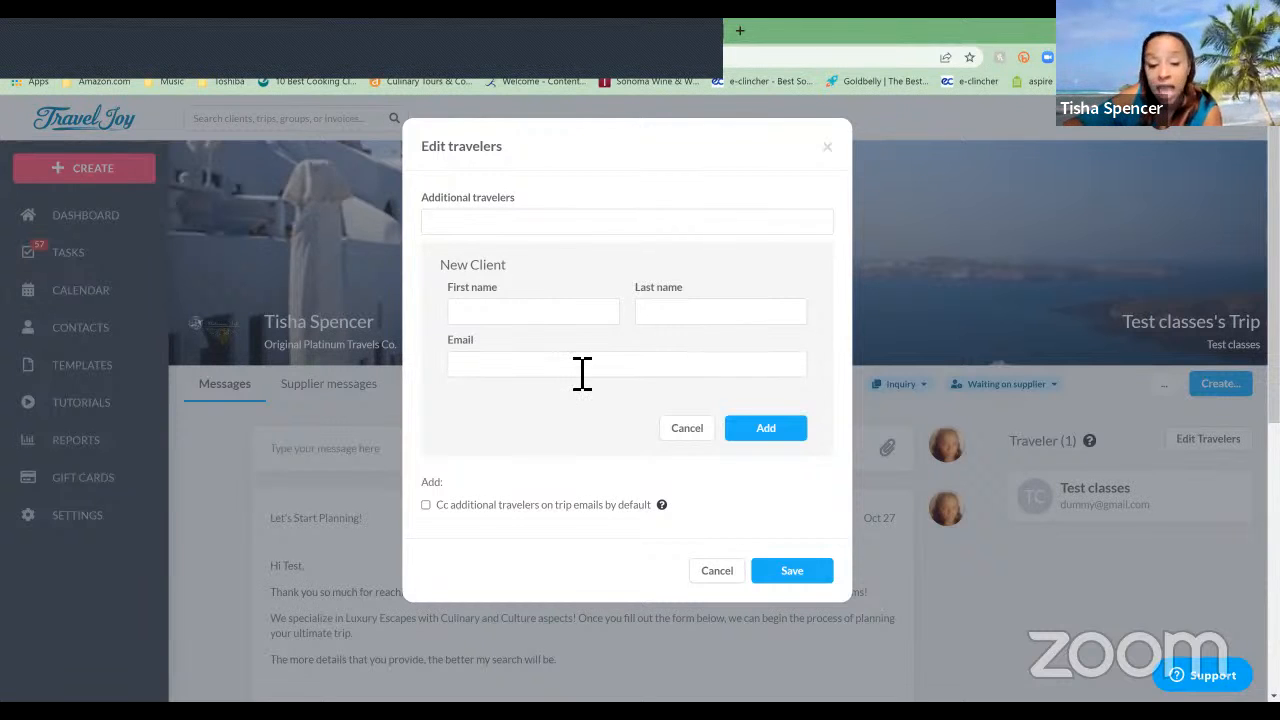
click(426, 506)
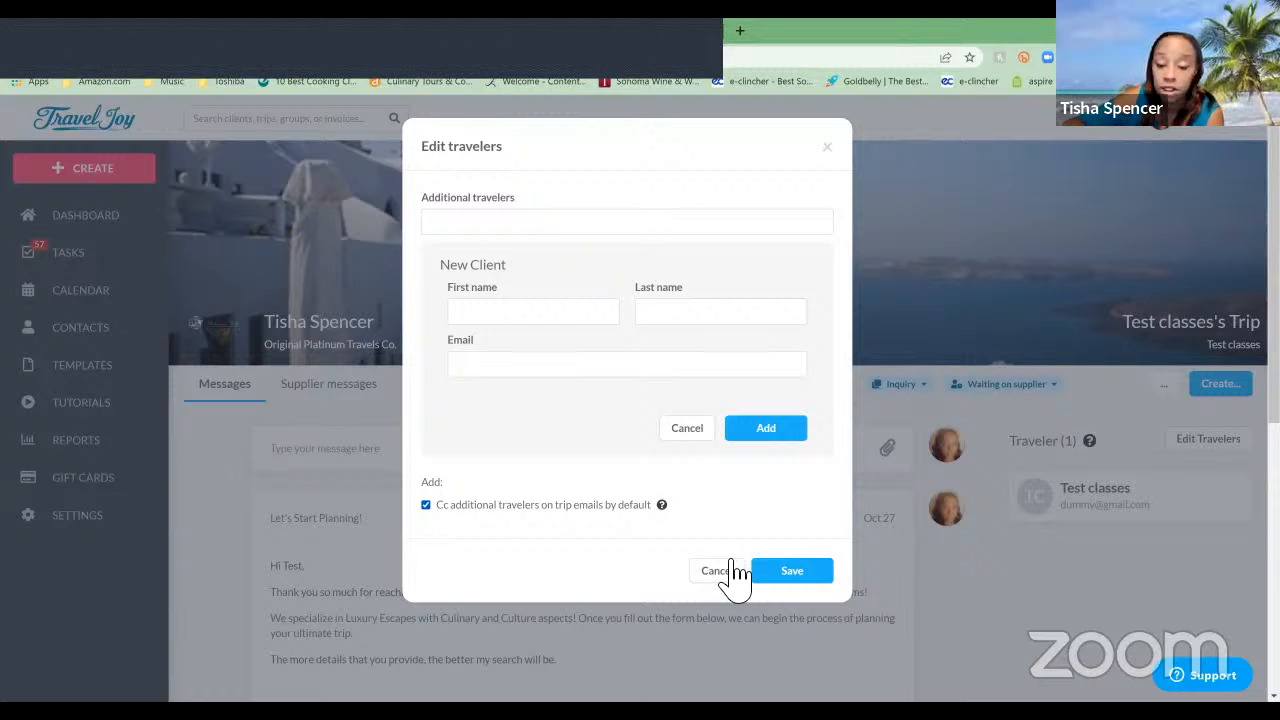
key(Escape)
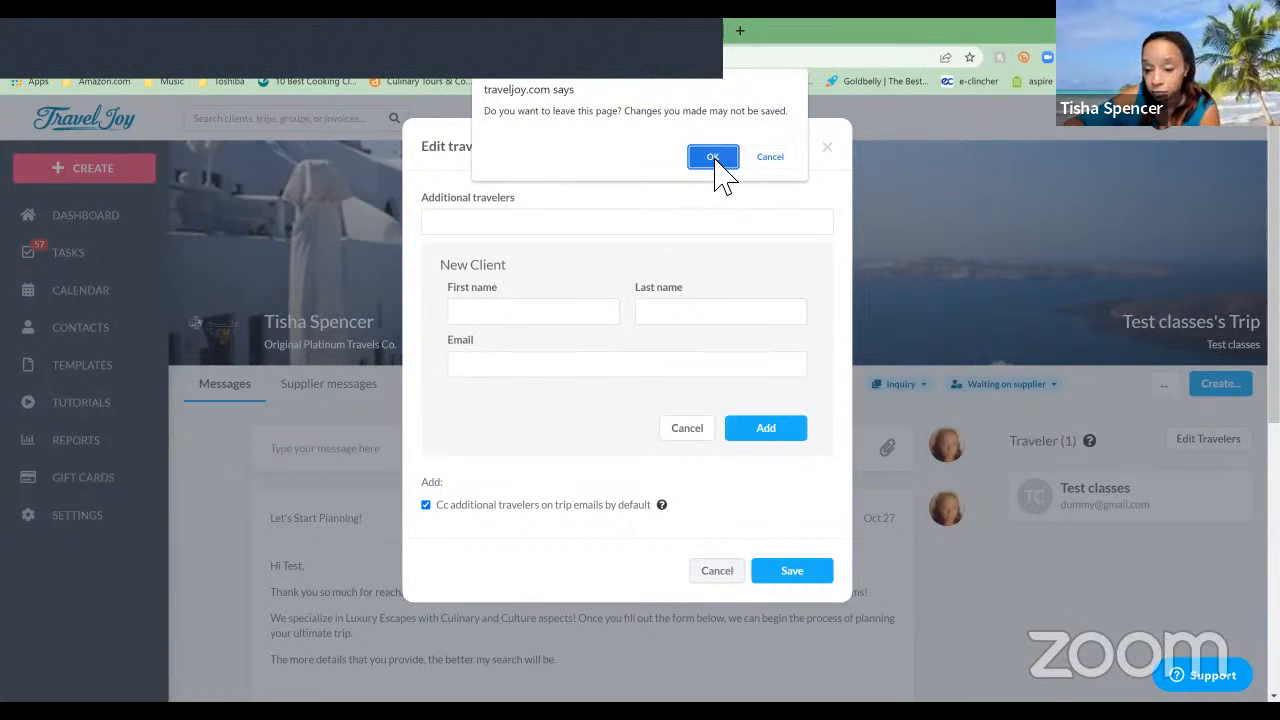
click(716, 160)
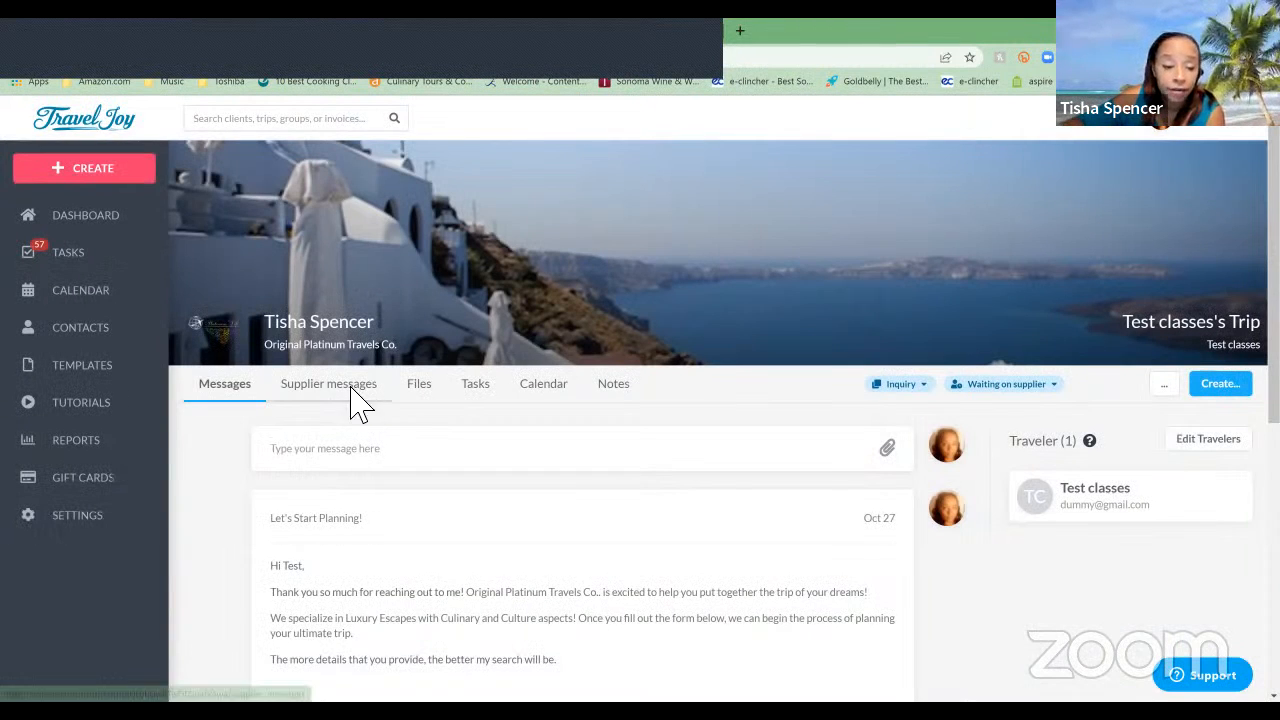
Step: Look through the trip's supplier messages and files, and open the expired invoice
click(357, 400)
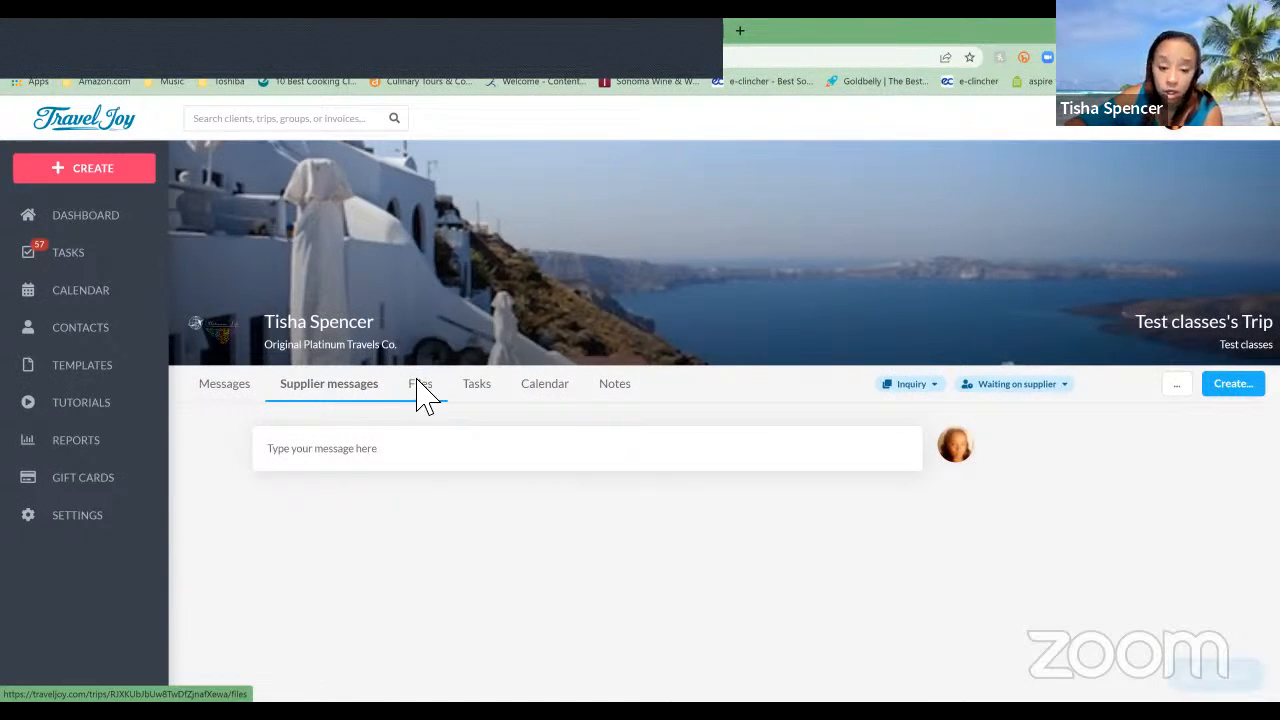
click(424, 384)
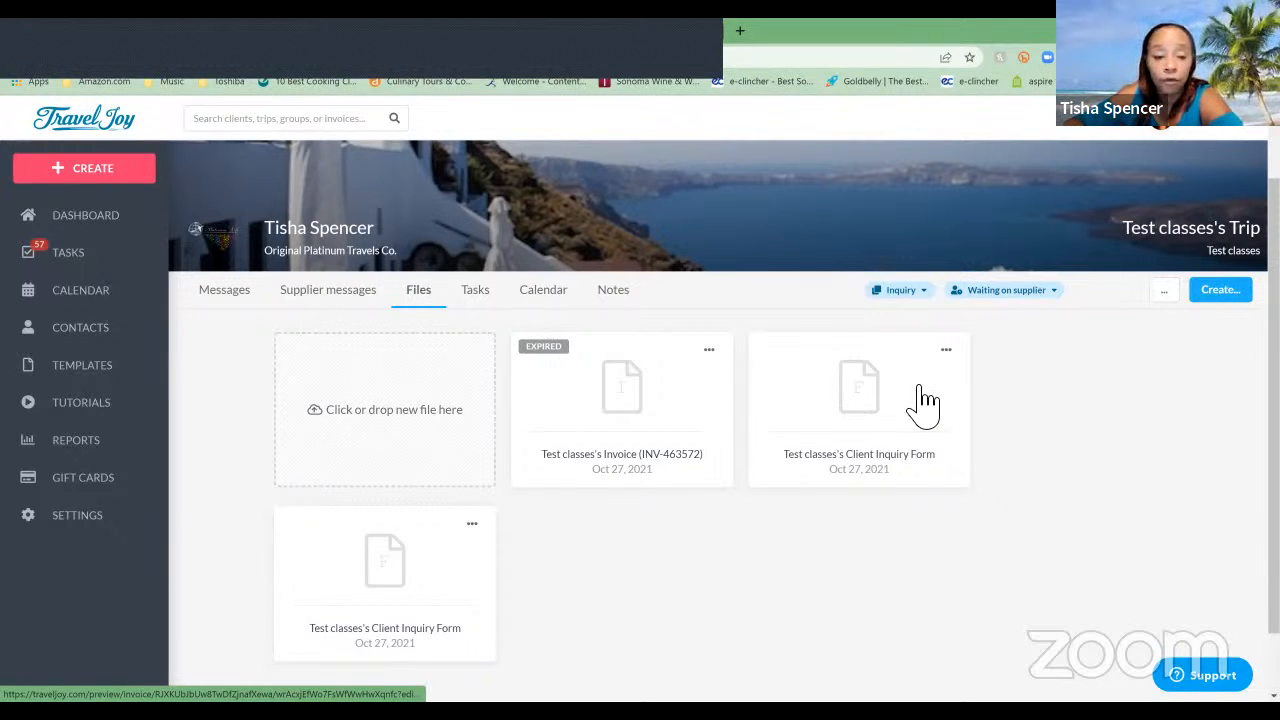
click(637, 406)
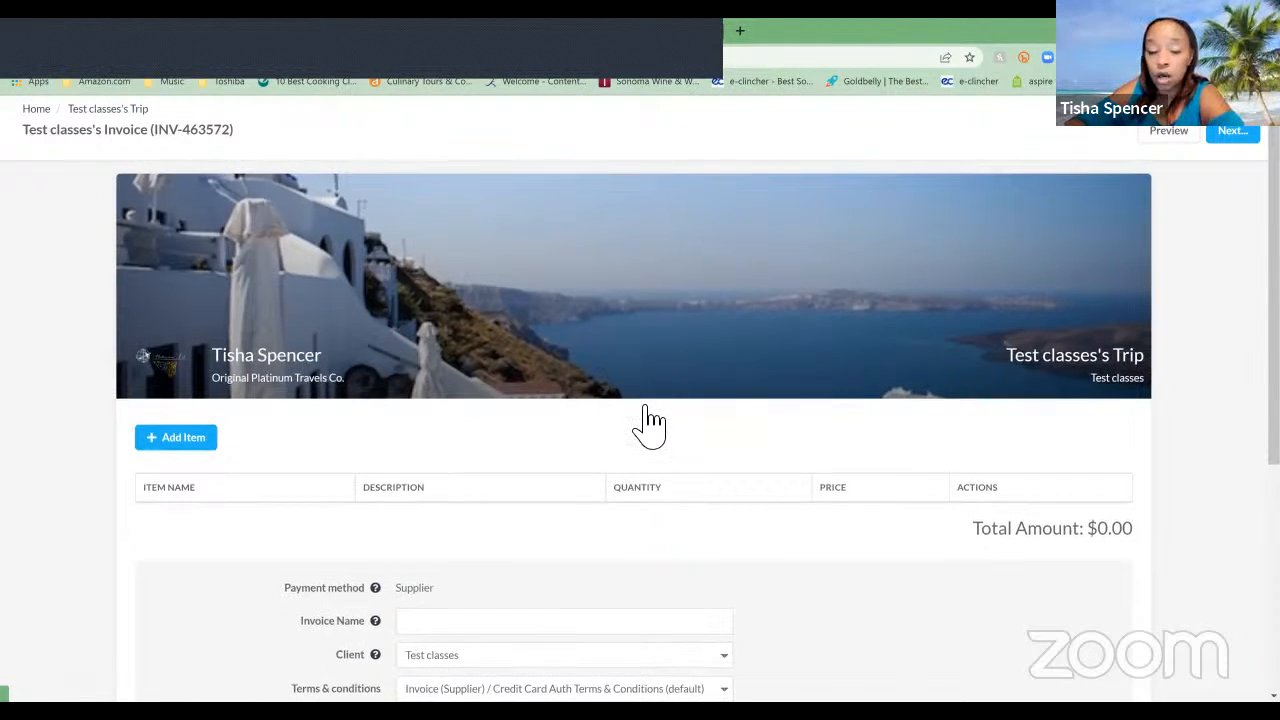
Step: Start adding an invoice item from the Package (default) template
scroll(641, 422, down, 2)
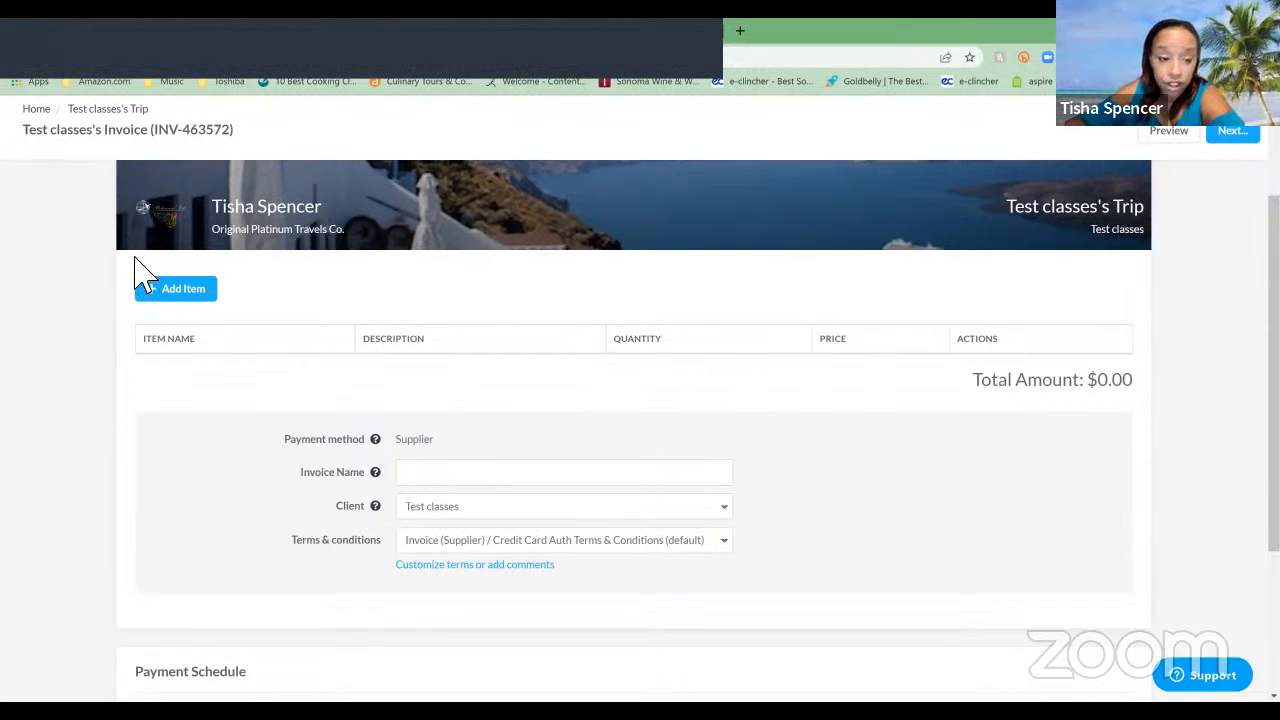
click(178, 290)
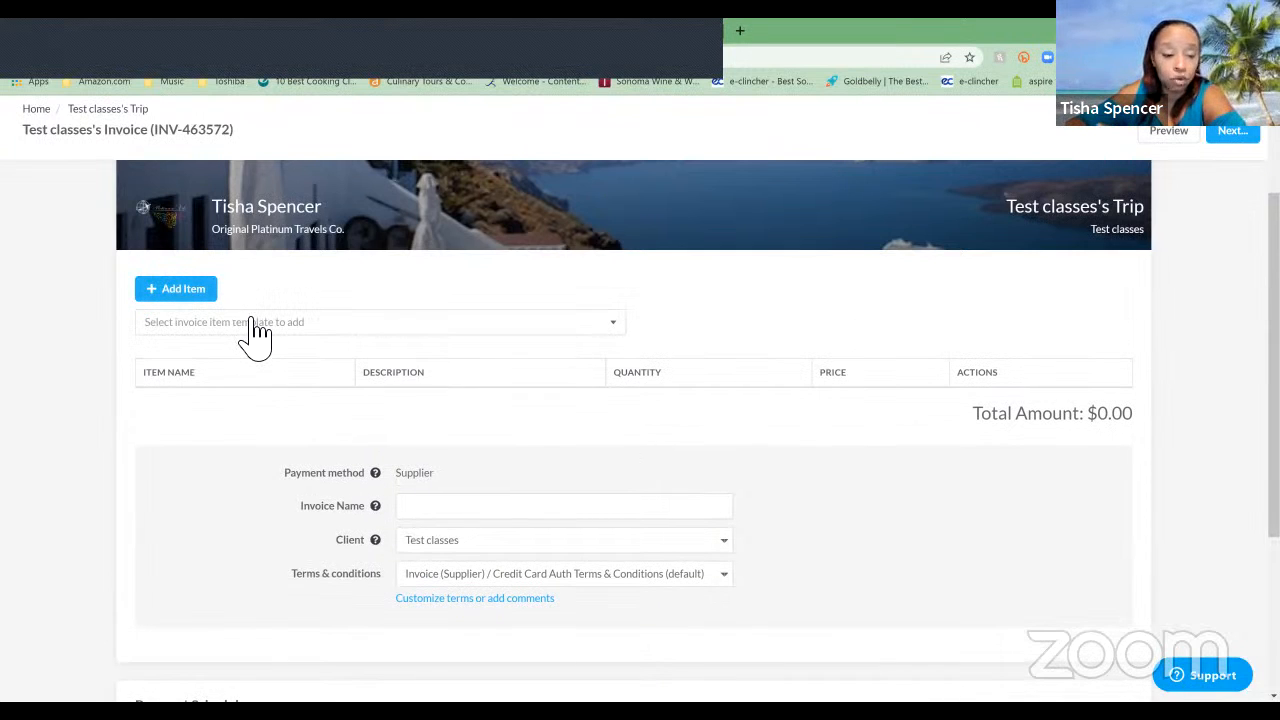
click(257, 325)
scroll(263, 409, down, 3)
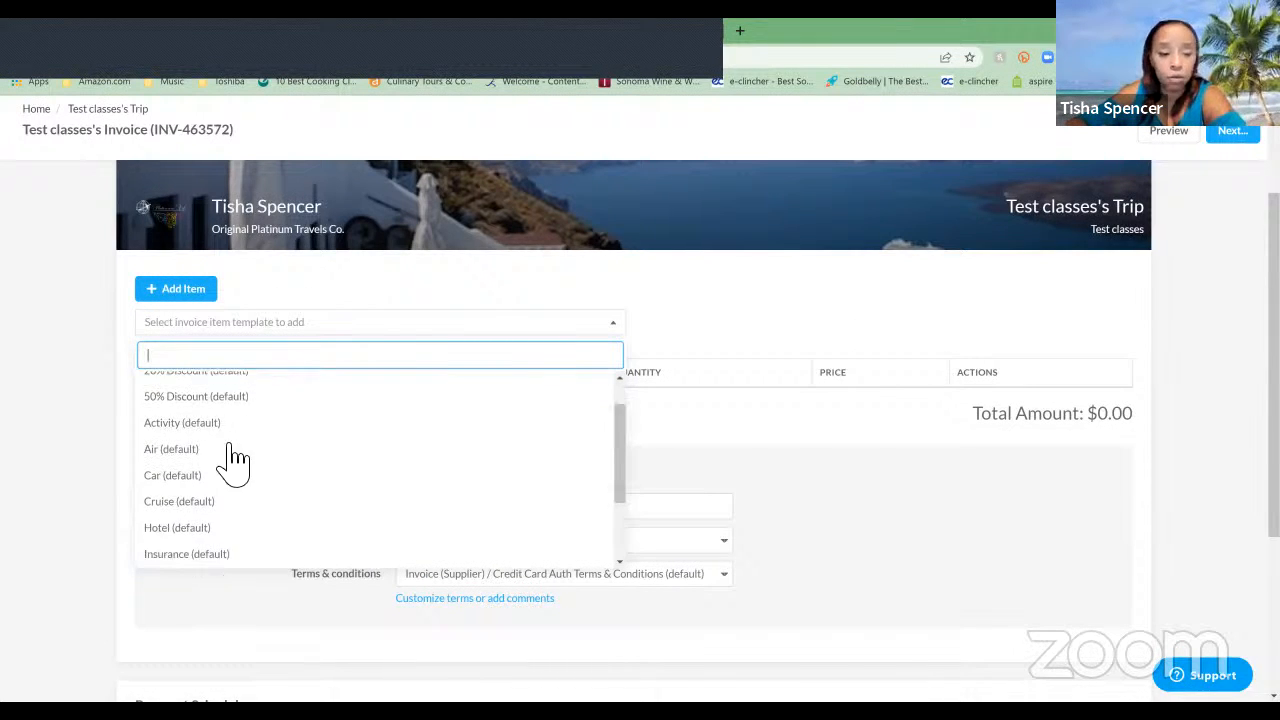
click(210, 488)
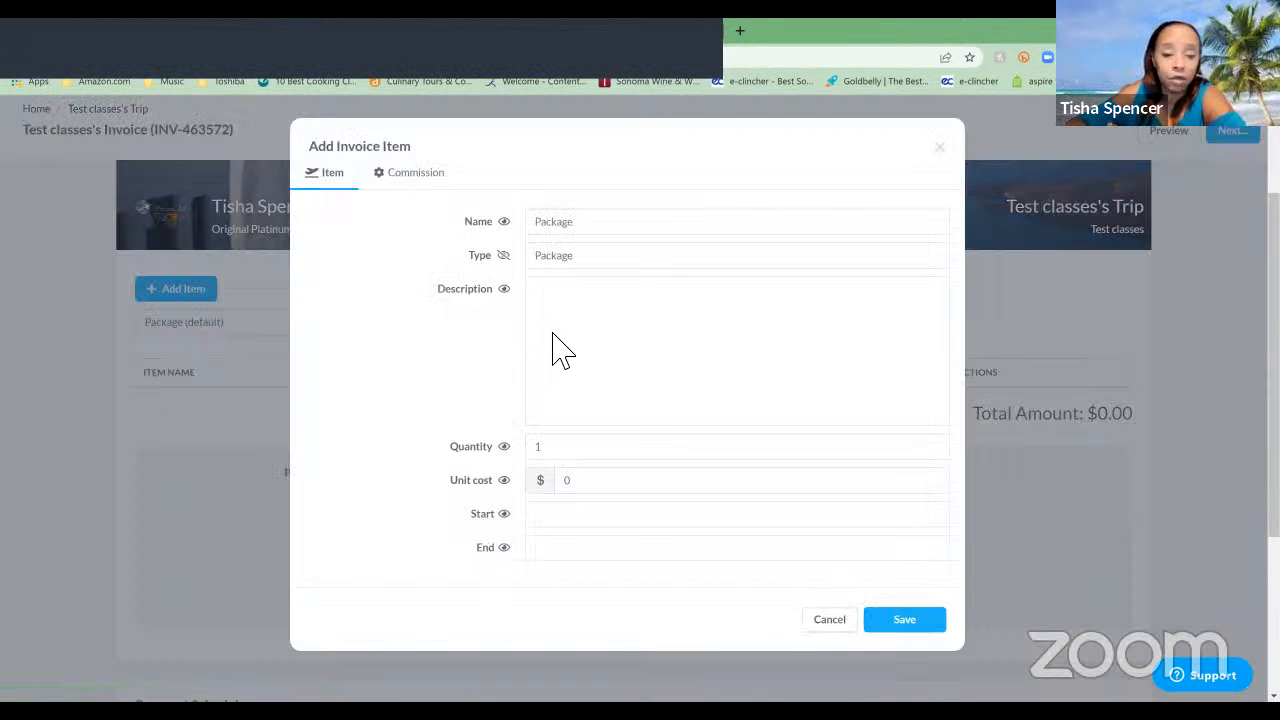
Step: Set the package item's unit cost to $520 and quantity to 2, save it, and highlight the invoice total
click(572, 310)
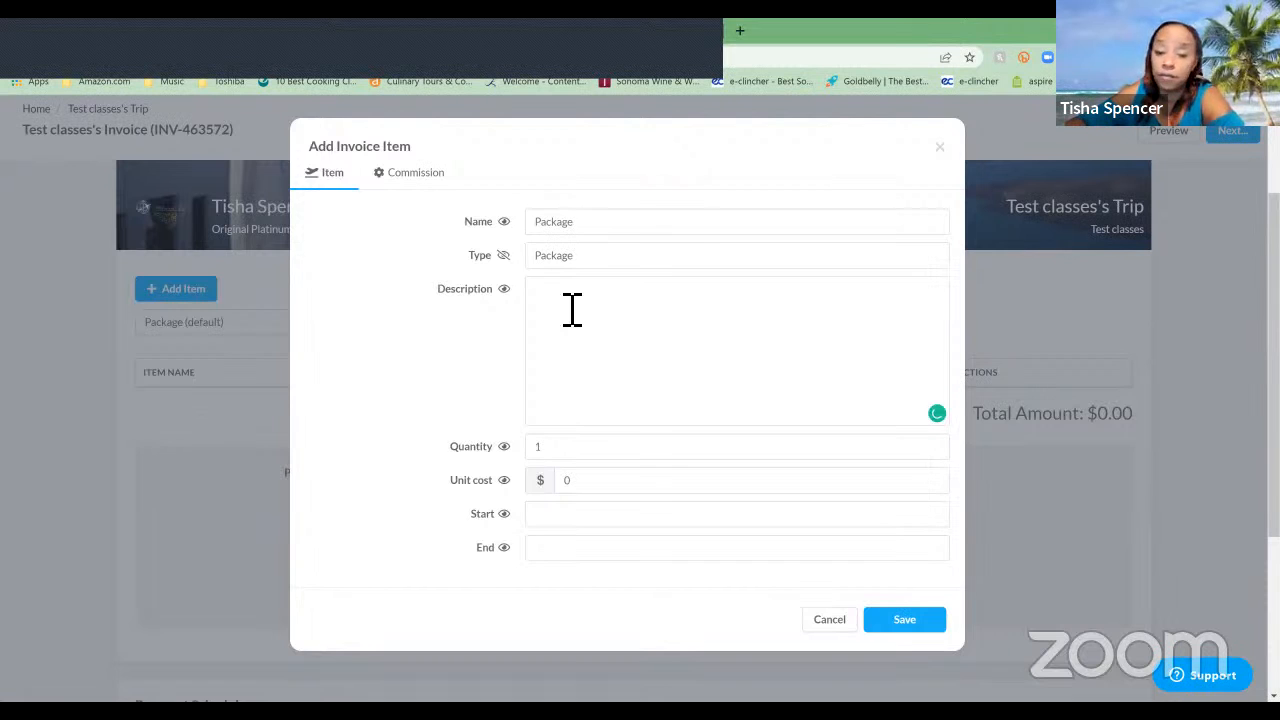
click(598, 492)
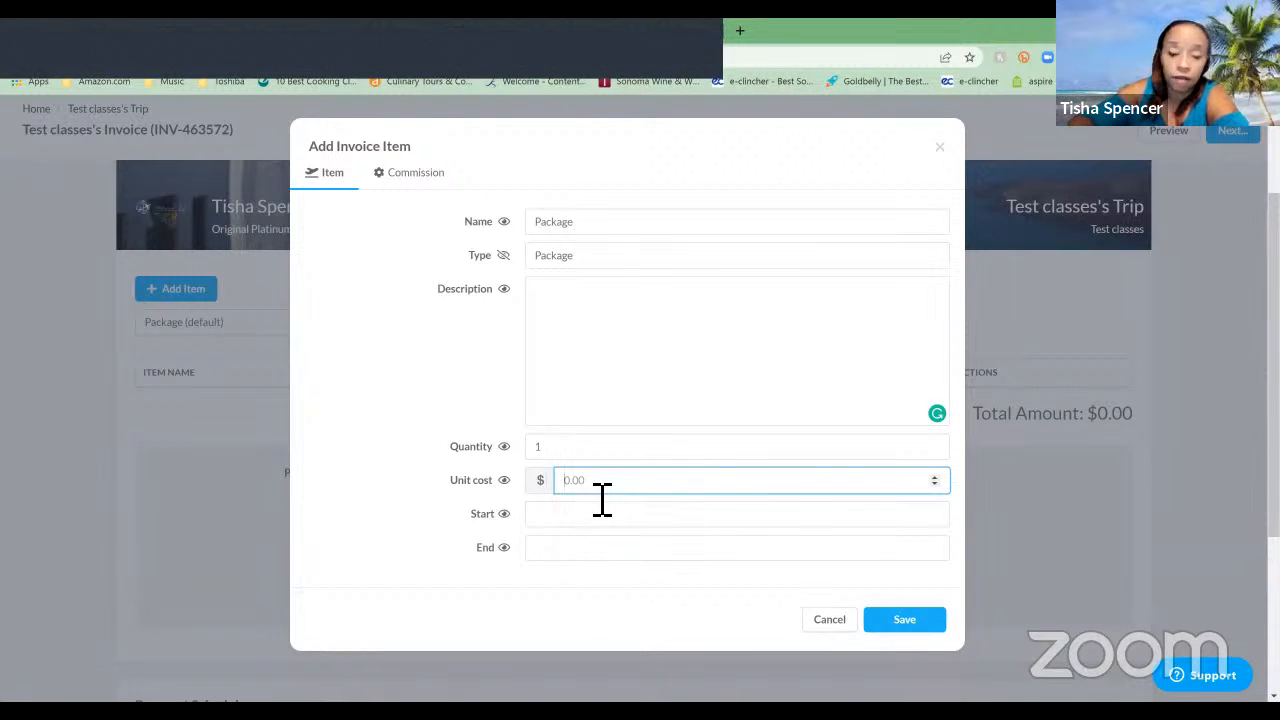
text(90)
key(BackSpace)
key(BackSpace)
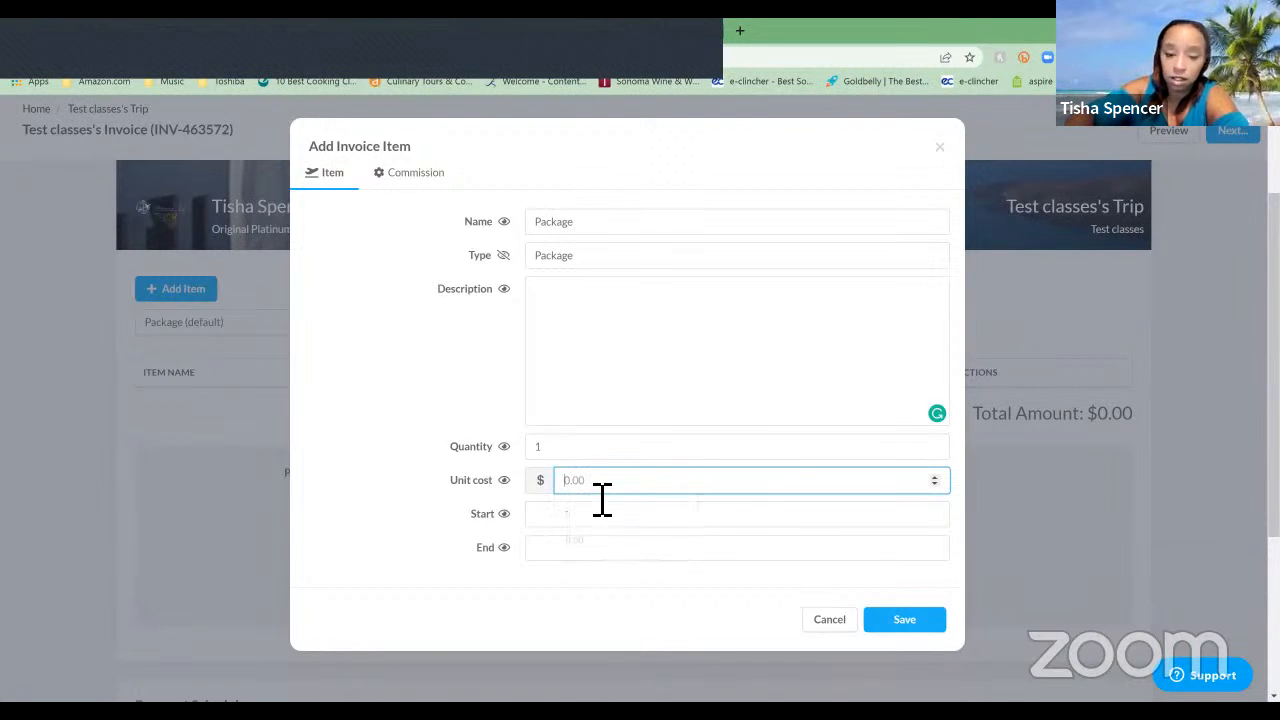
text(520)
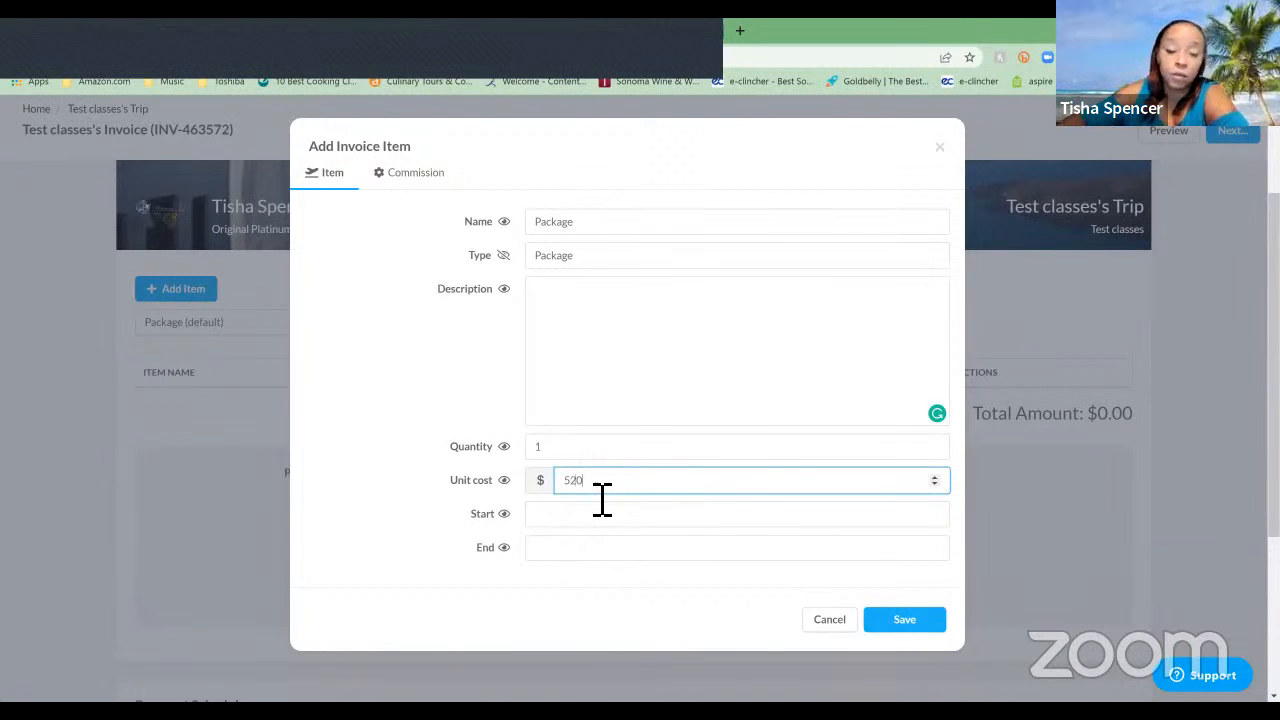
key(shift+Tab)
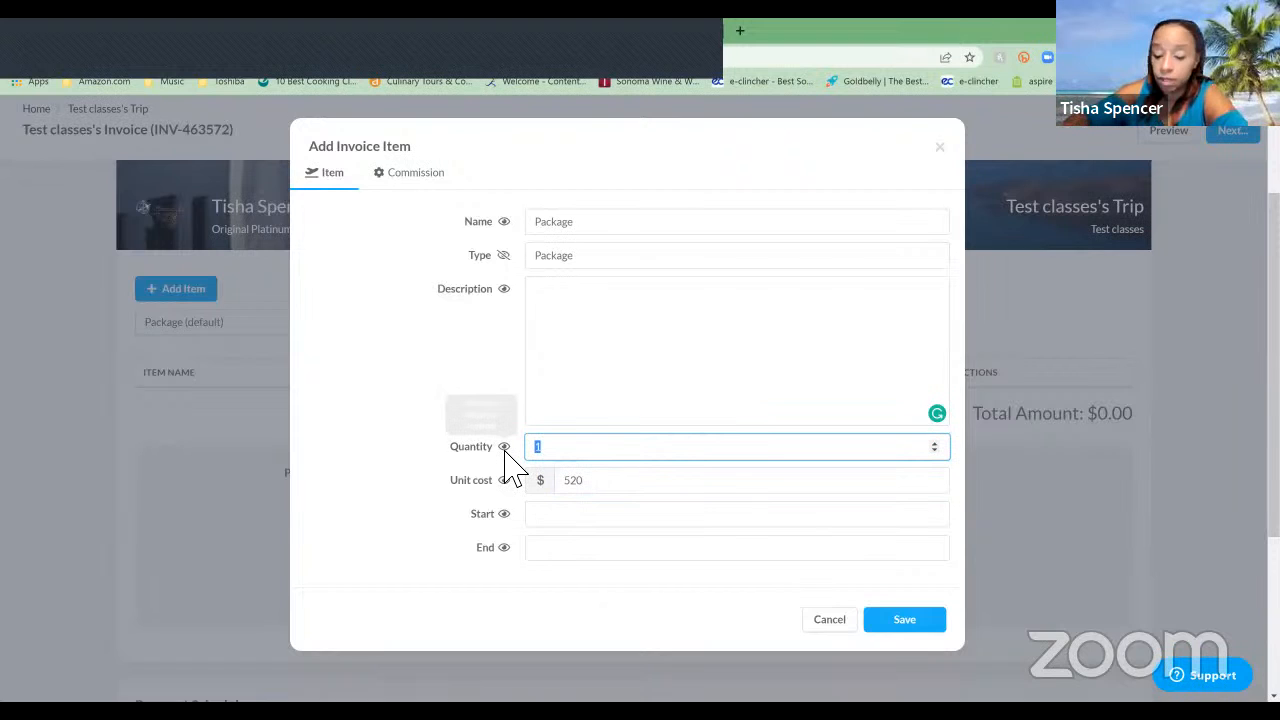
text(2)
click(448, 520)
click(760, 514)
click(926, 624)
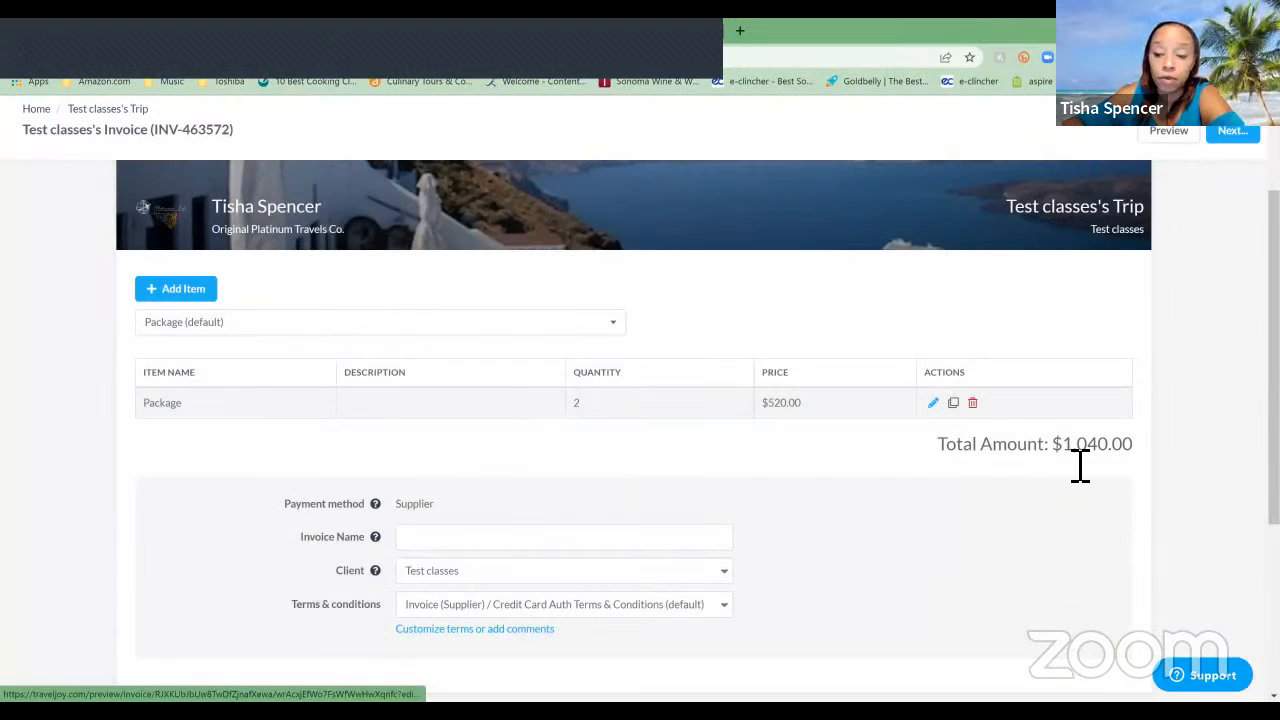
drag(1072, 461, 1141, 443)
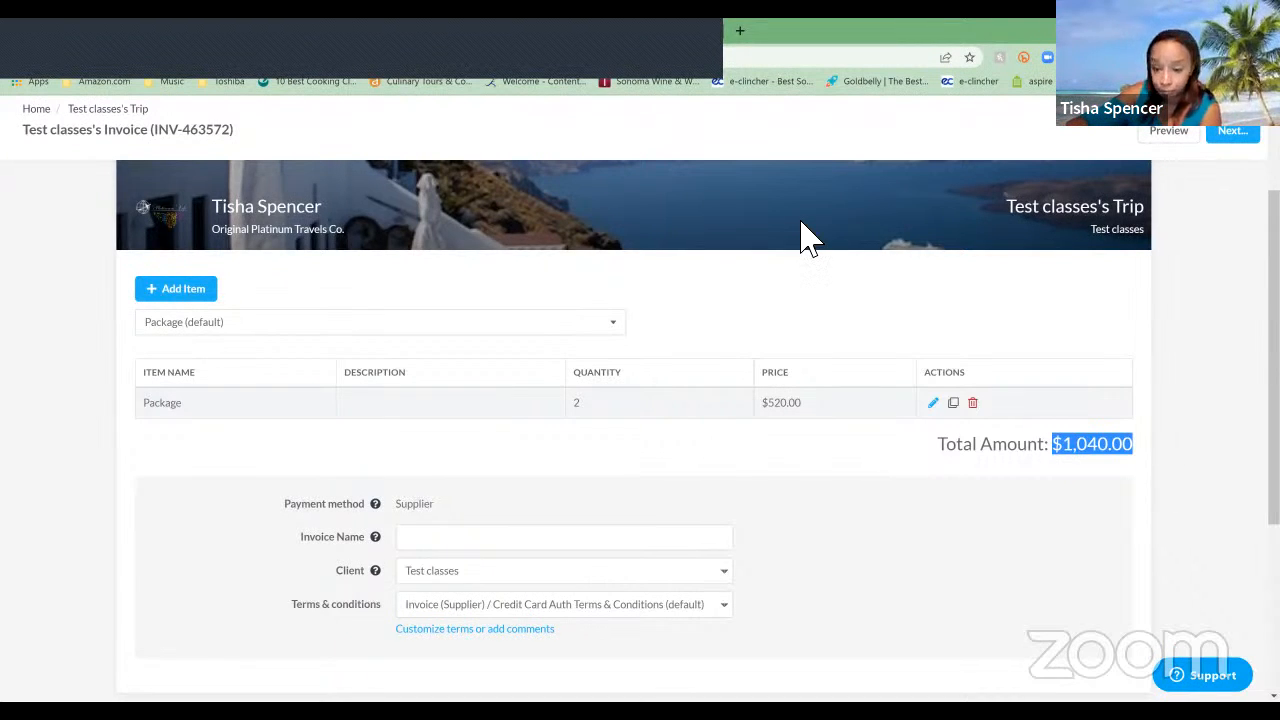
Step: Name the invoice "test cabin double"
scroll(423, 309, down, 2)
click(458, 396)
click(490, 330)
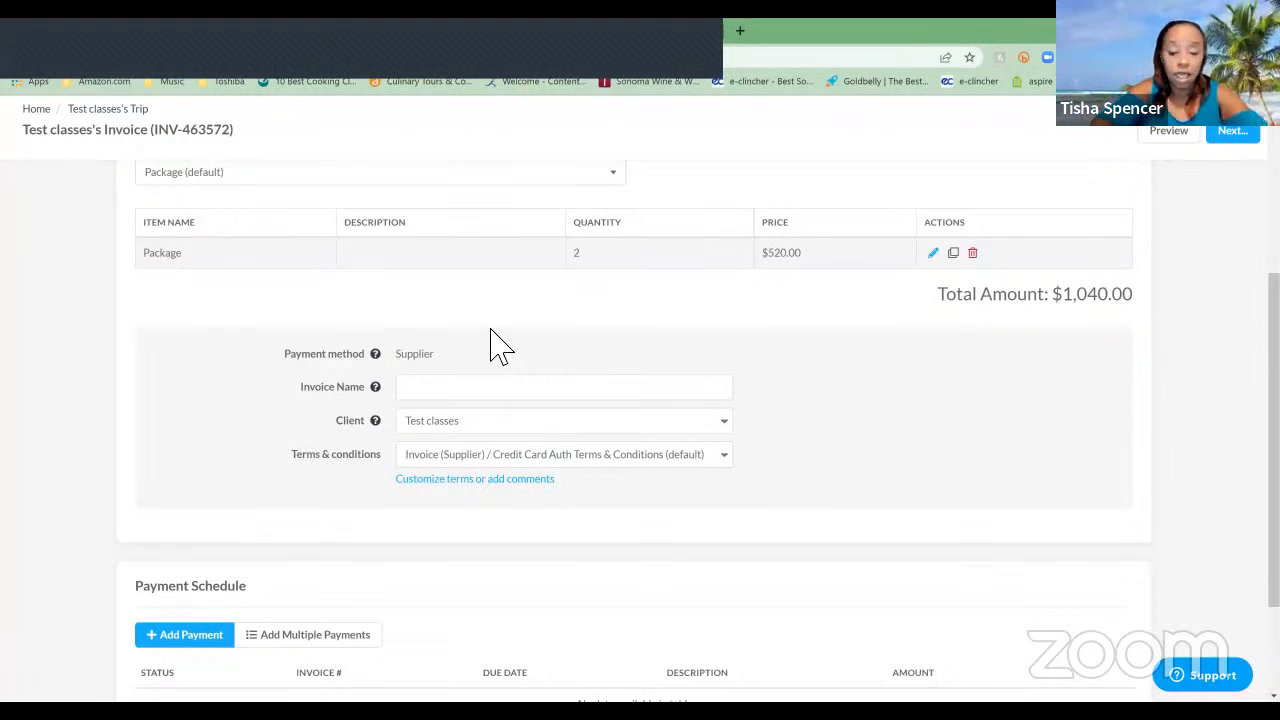
text(test cabin double)
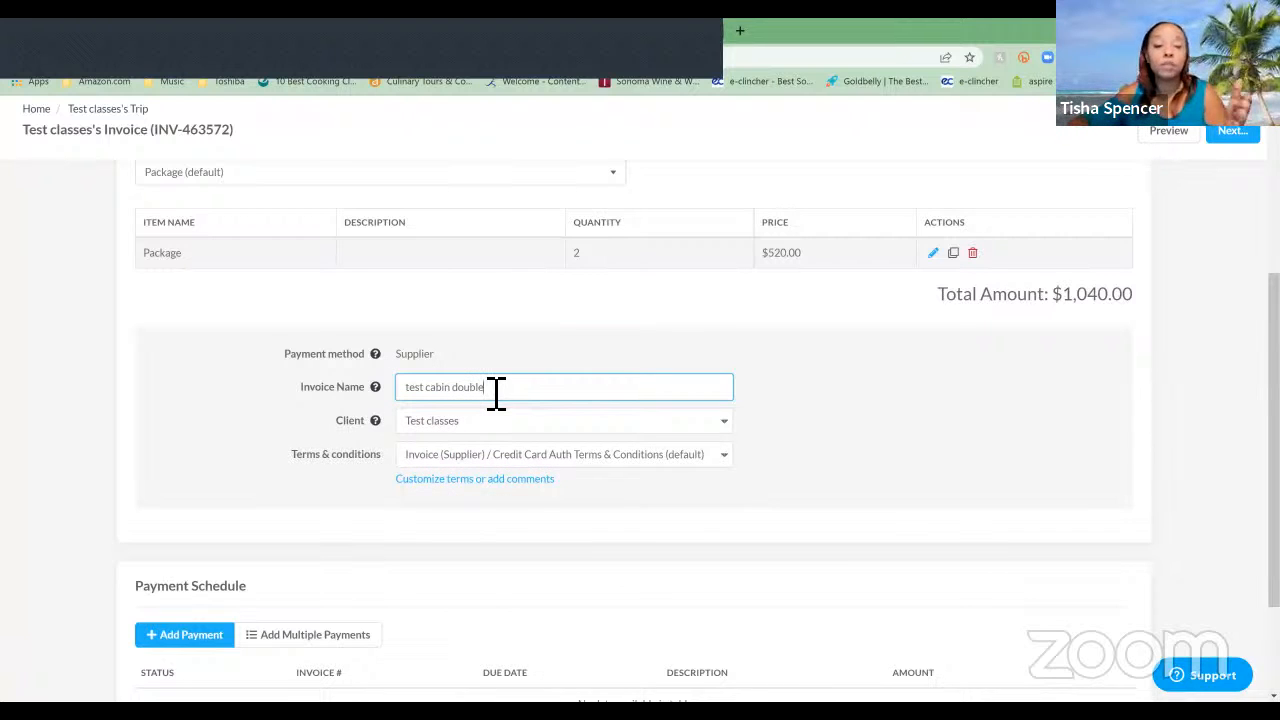
Step: Add a single payment to the payment schedule and set its amount to $25
scroll(510, 395, down, 2)
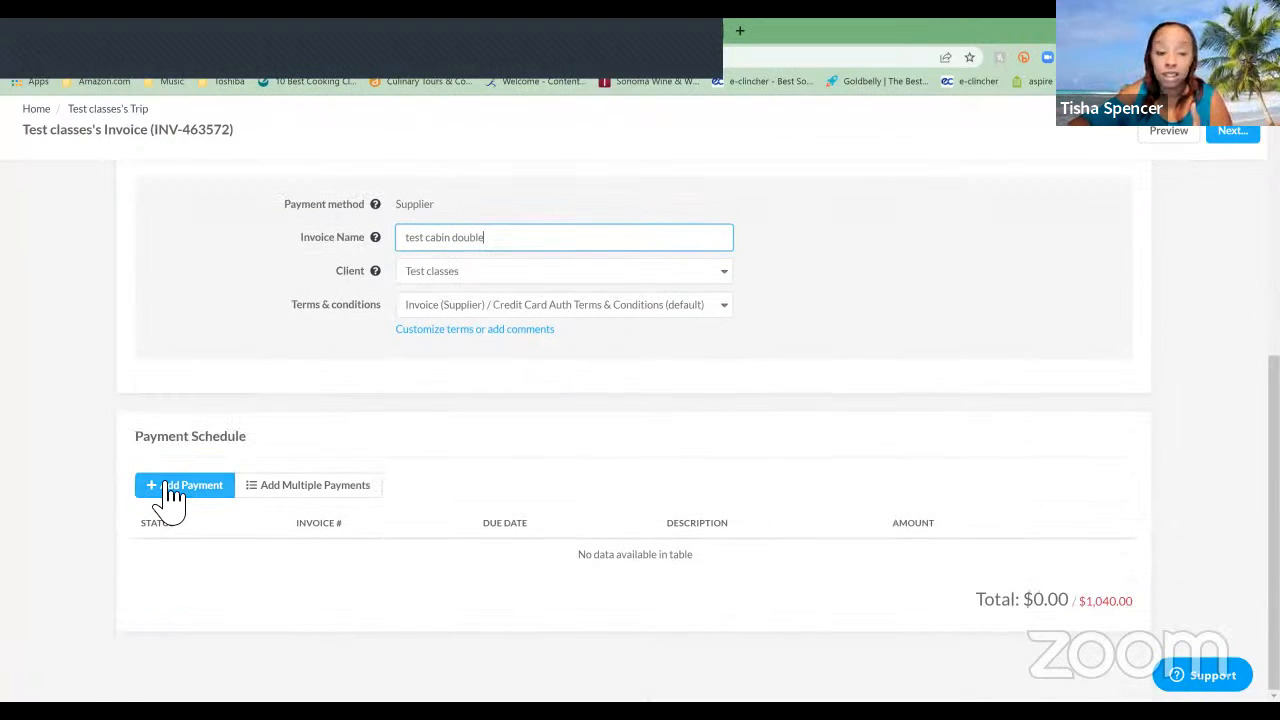
click(170, 492)
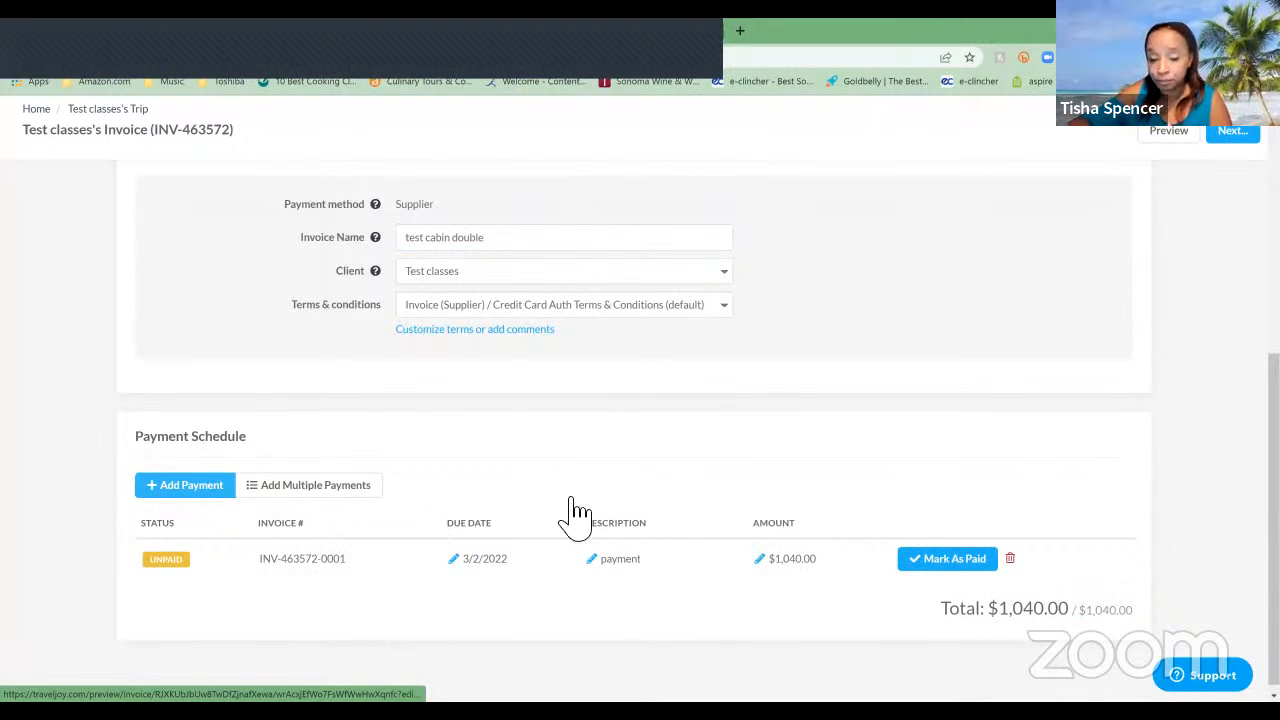
click(776, 565)
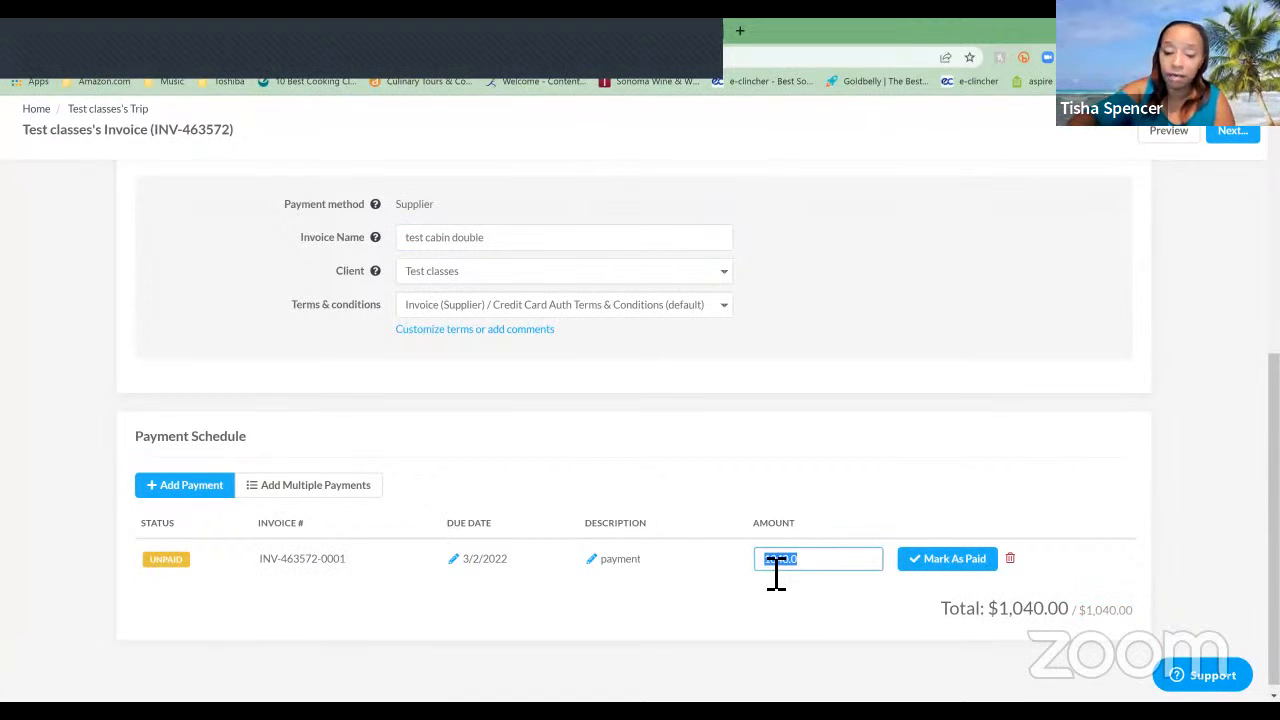
text(25)
click(755, 588)
Step: Start adding multiple payments of the Monthly type with the monthly due date set to 1
click(290, 489)
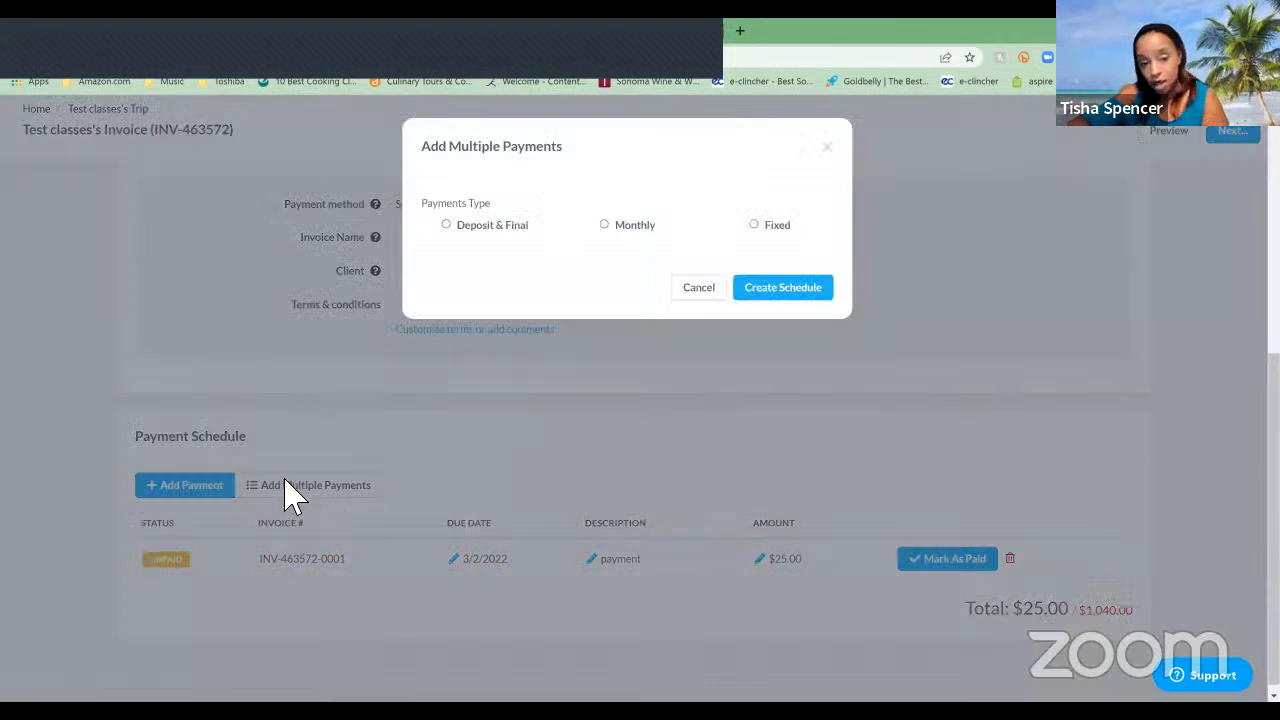
click(614, 224)
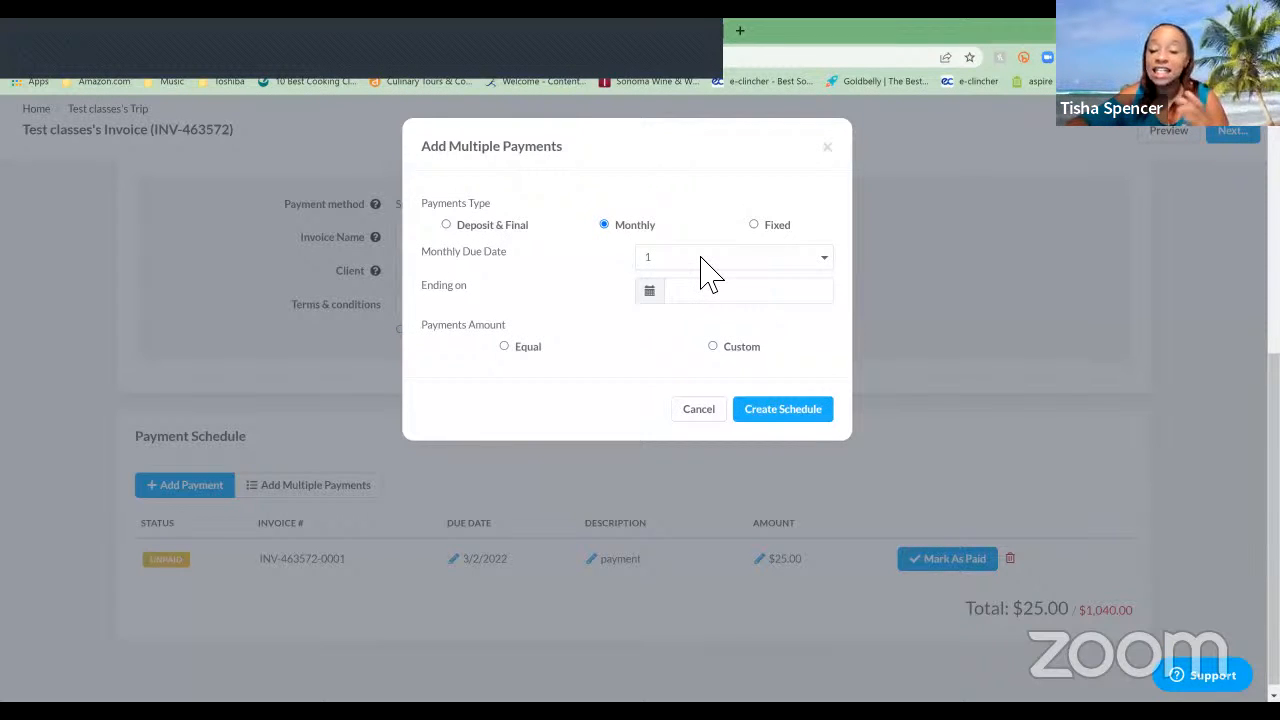
click(708, 265)
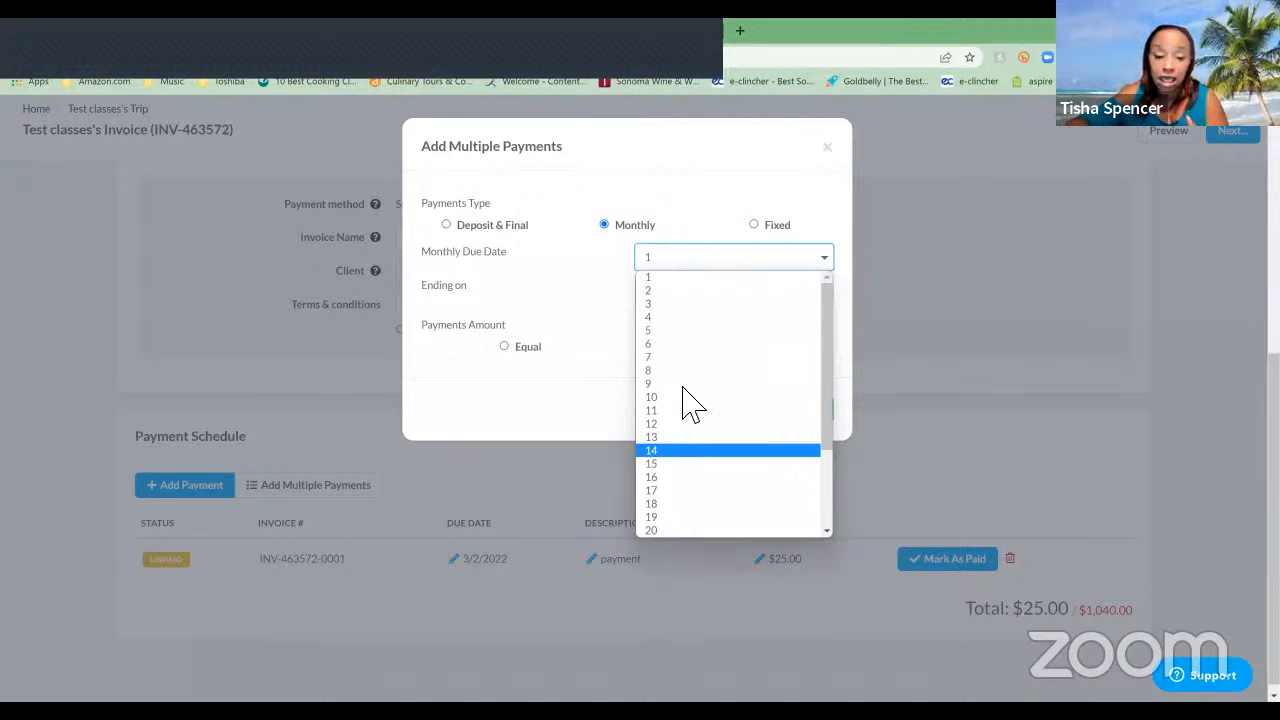
click(700, 311)
Step: Set the monthly payments to end on 5/29/2022 with equal amounts, and create the schedule
click(700, 303)
click(655, 323)
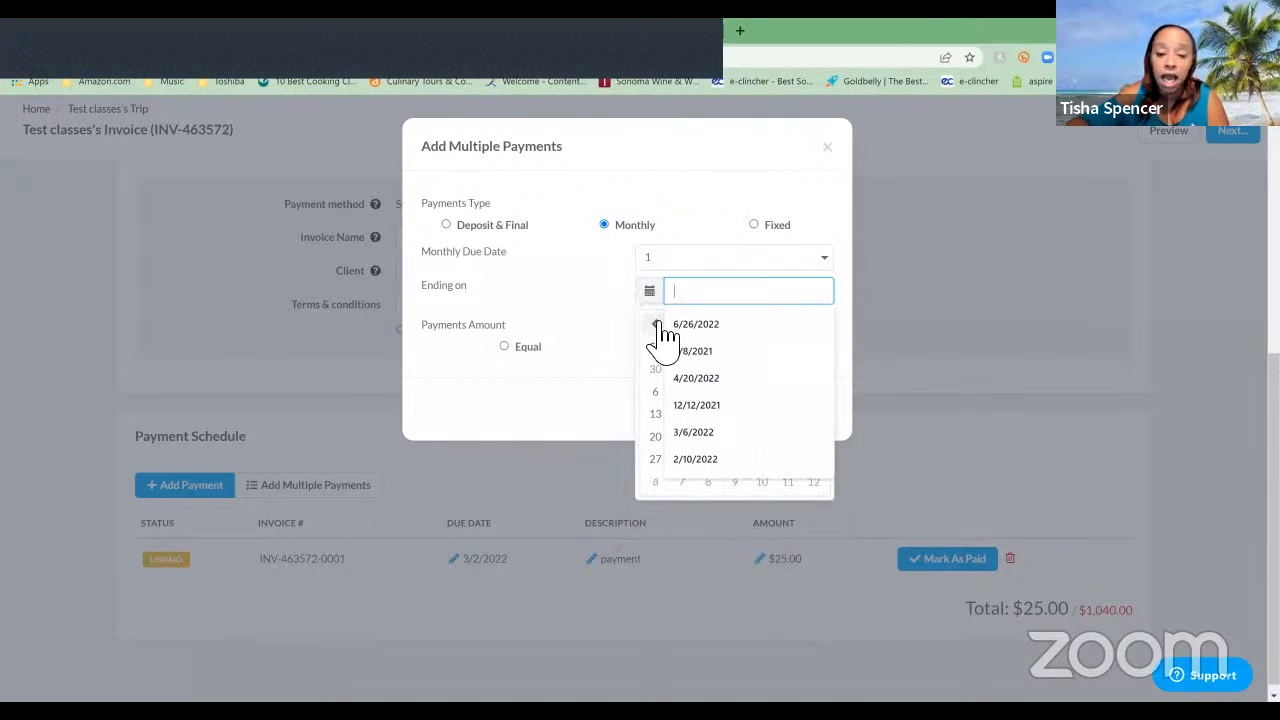
click(655, 367)
click(704, 300)
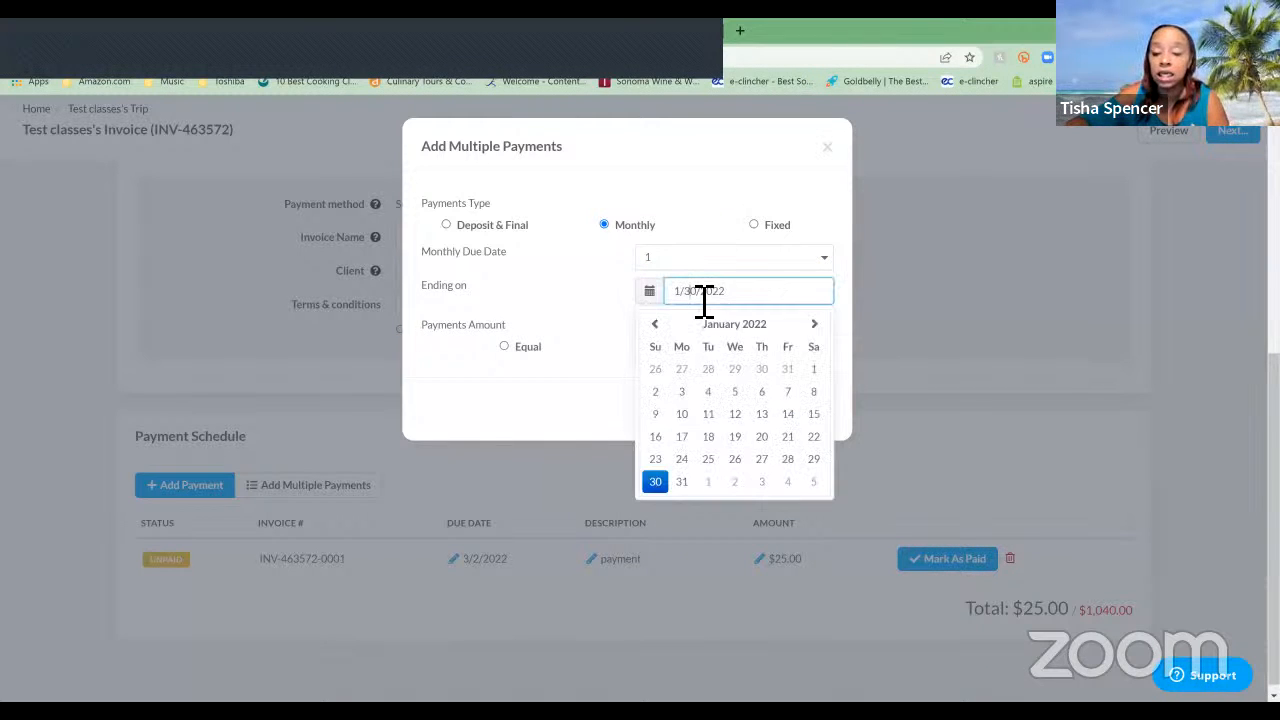
click(817, 324)
click(817, 324)
click(817, 324)
click(817, 324)
click(817, 324)
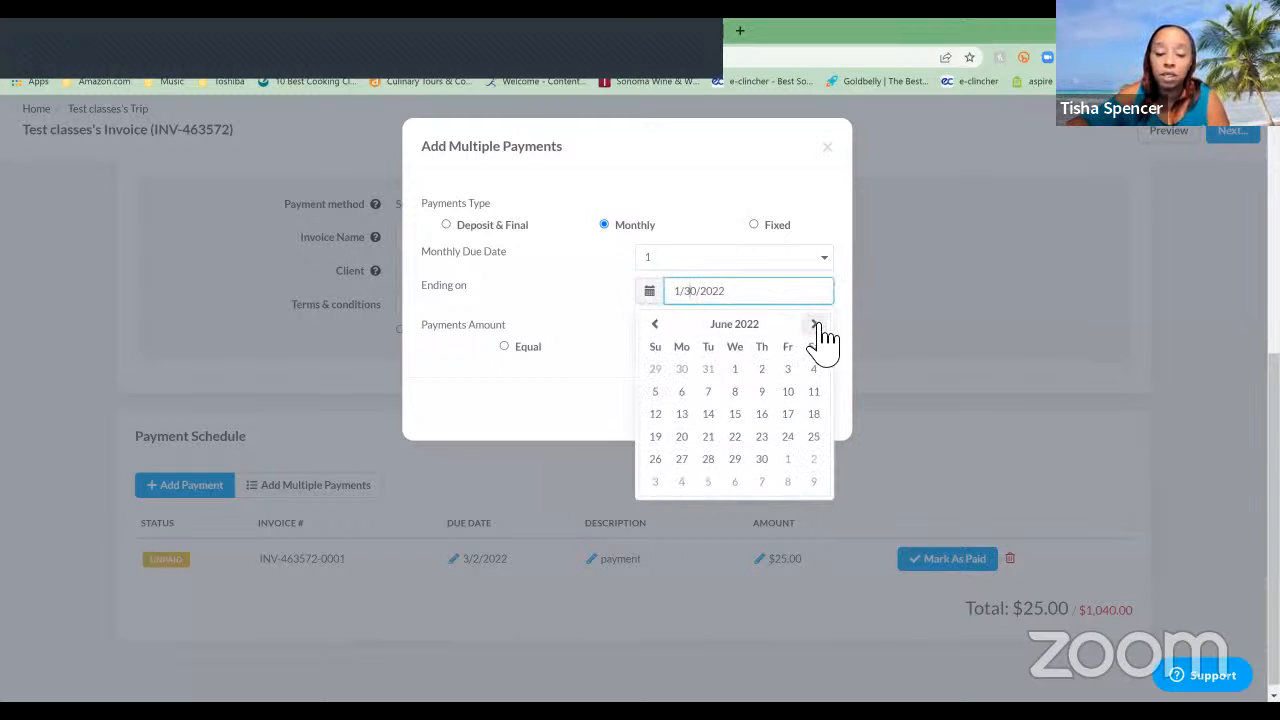
click(656, 369)
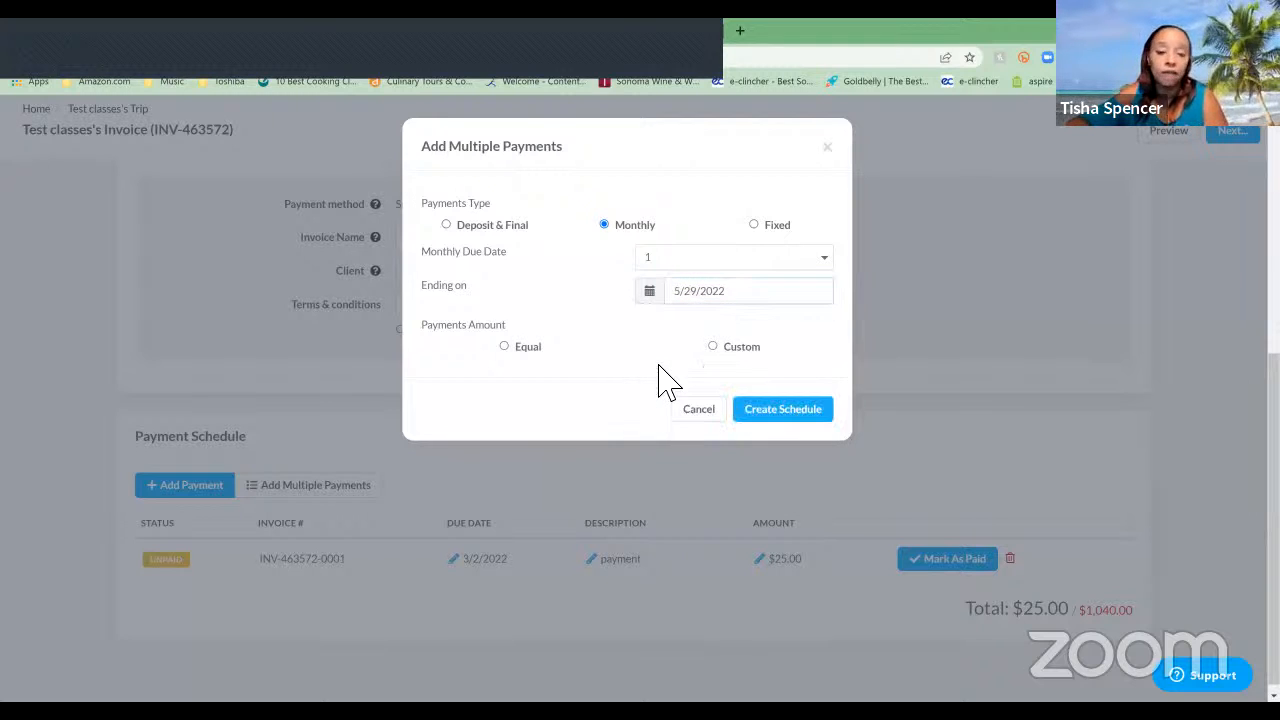
click(505, 350)
click(762, 412)
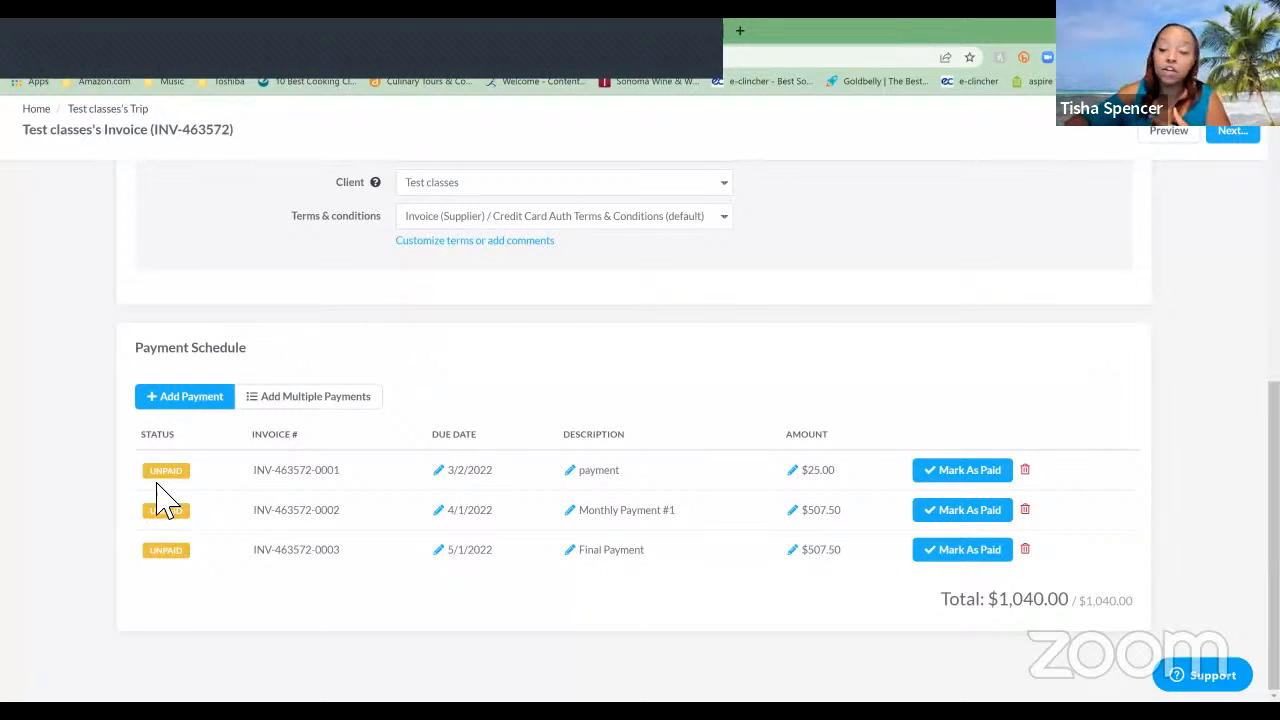
Step: Preview the client receipt for the $25 payment, and mark that payment as paid on 3/2/2022 with the receipt sent
click(970, 472)
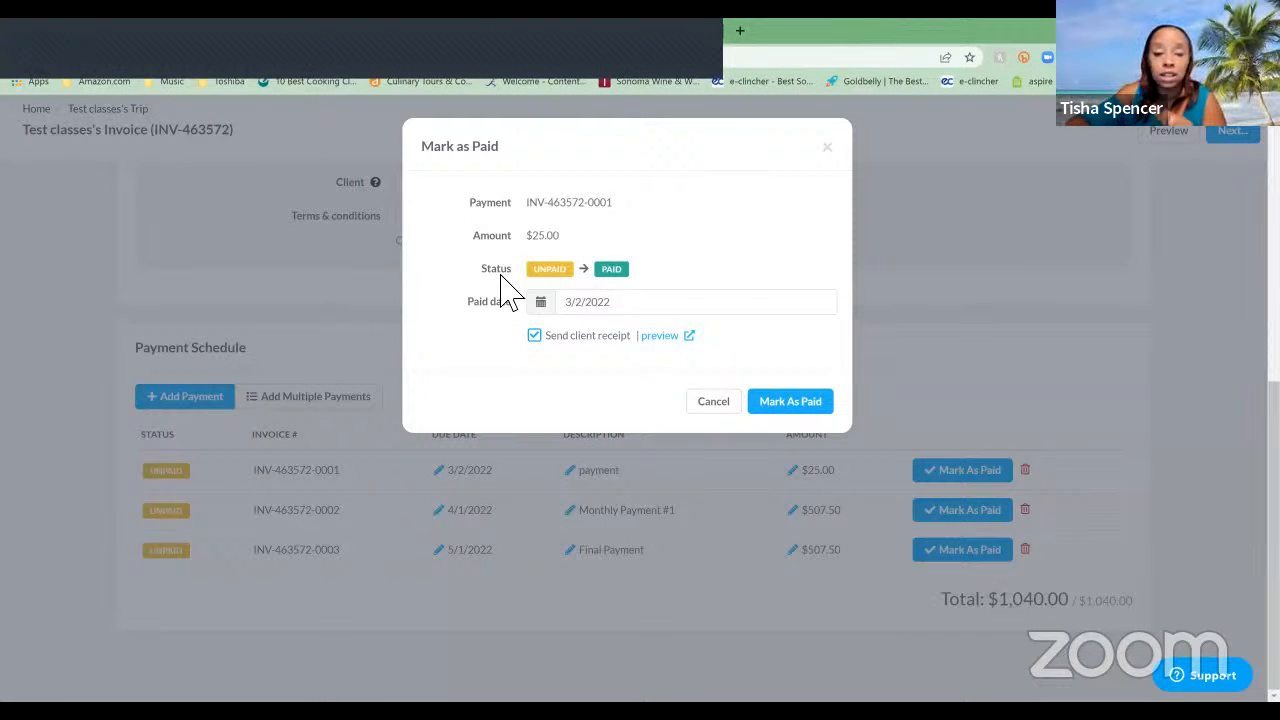
click(670, 337)
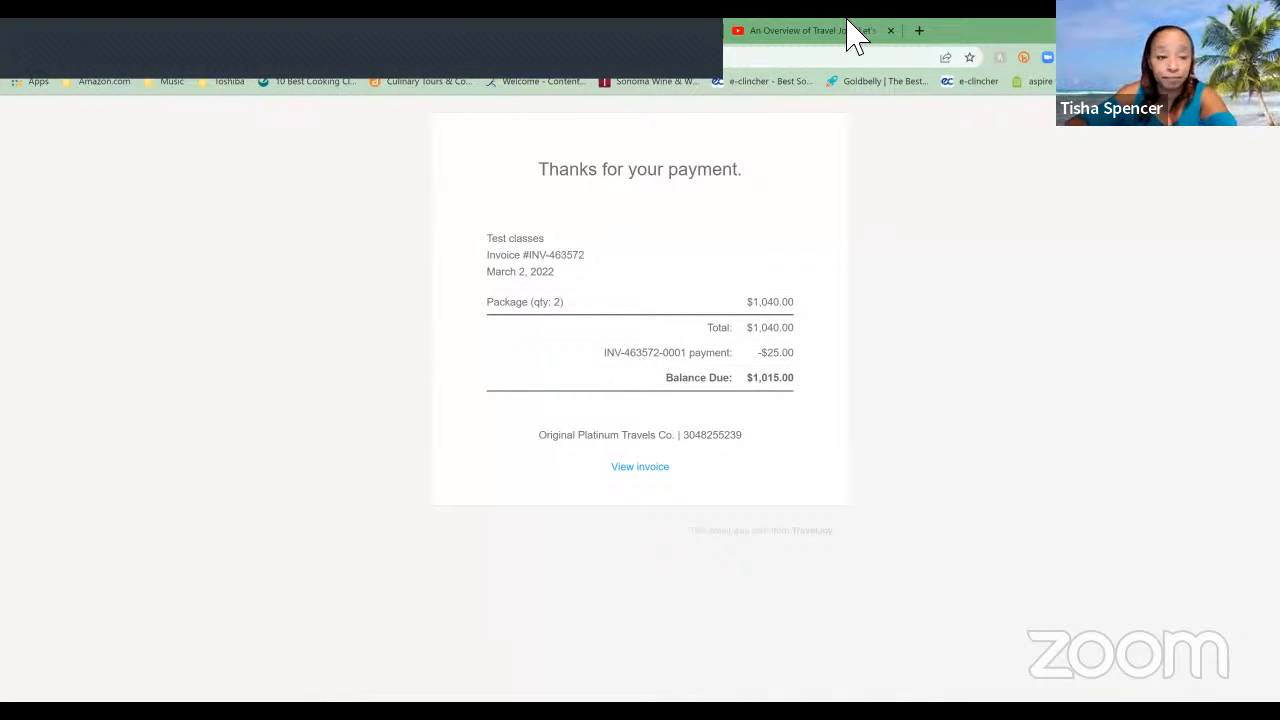
click(126, 32)
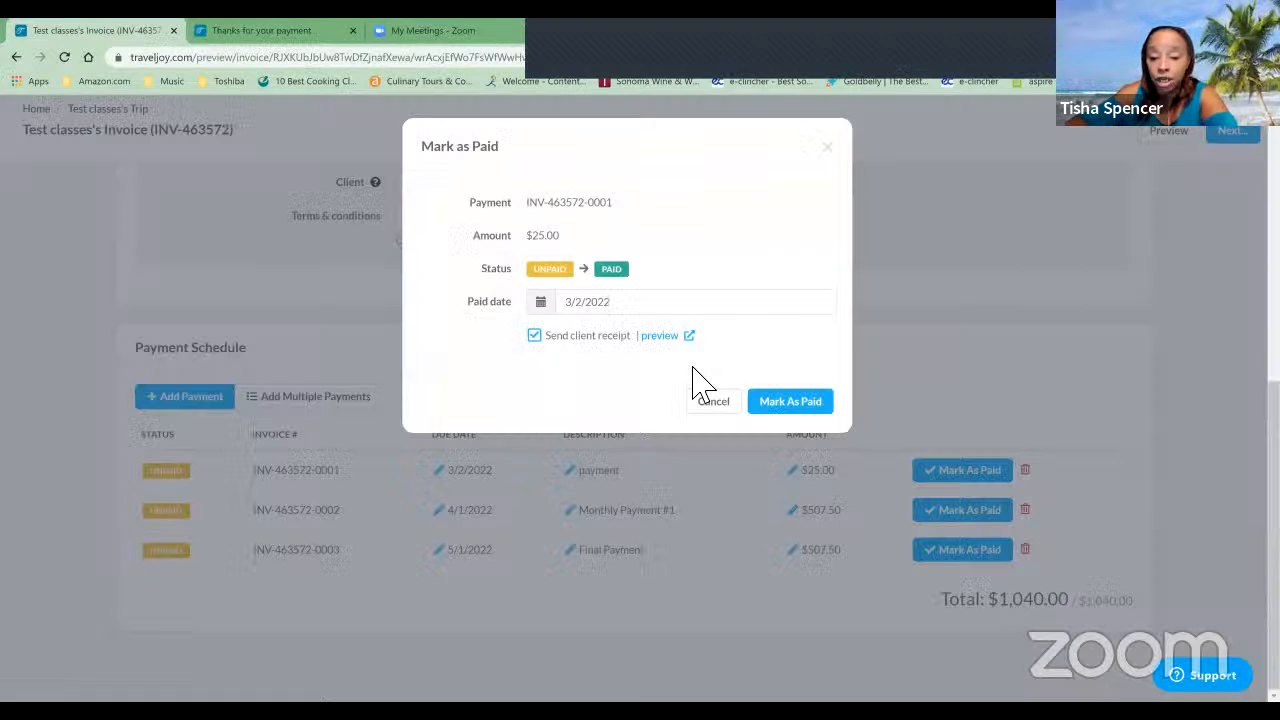
click(780, 400)
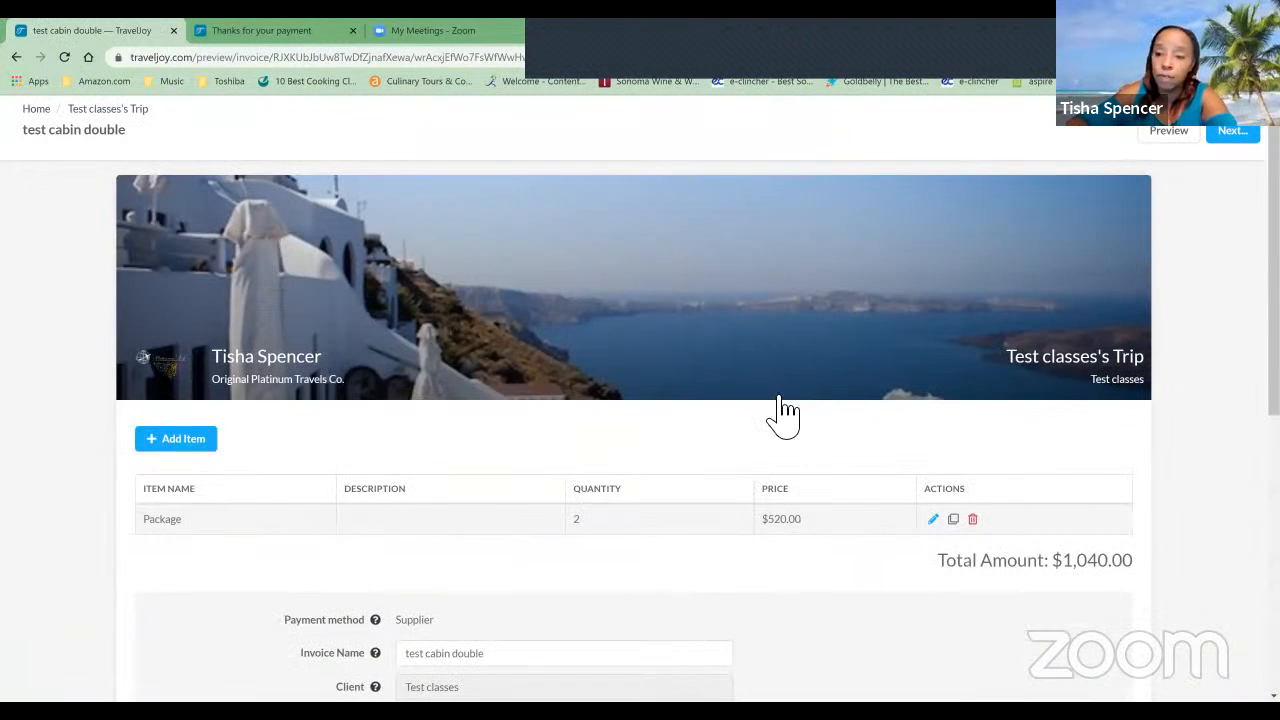
Step: Preview the invoice and look through its credit card authorization, signature section, payment schedule and item totals
click(1232, 131)
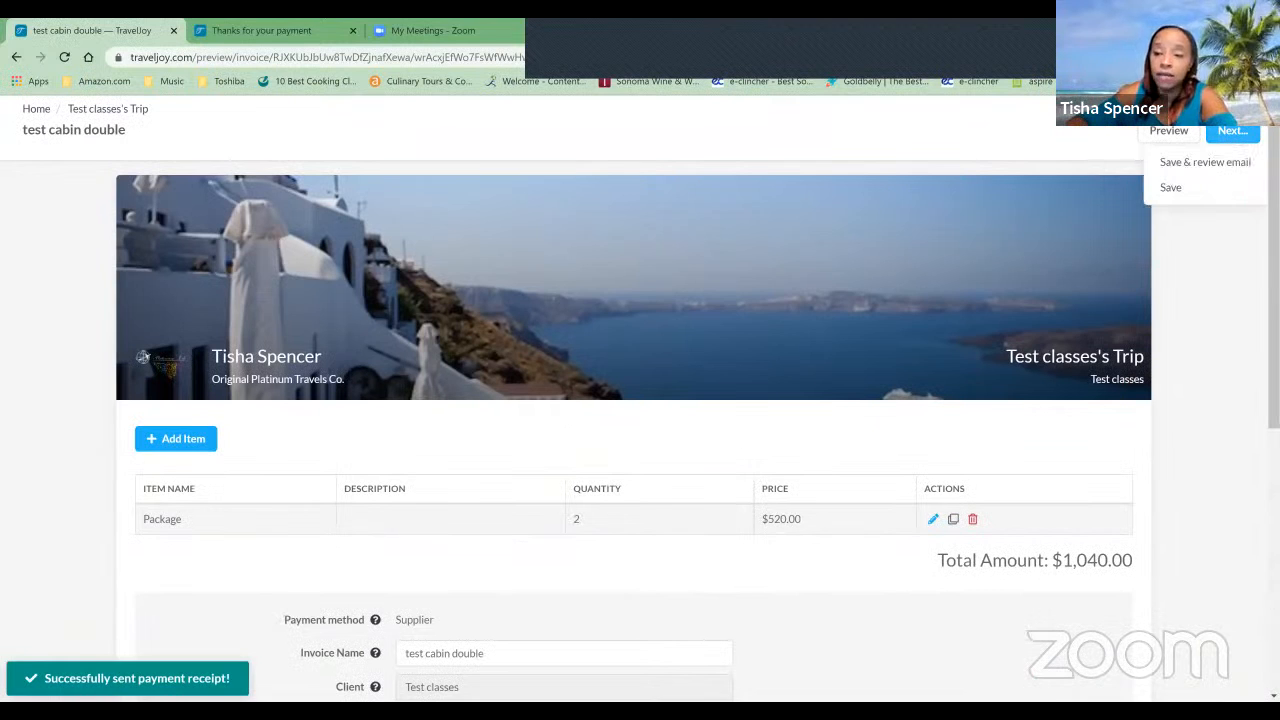
click(1170, 134)
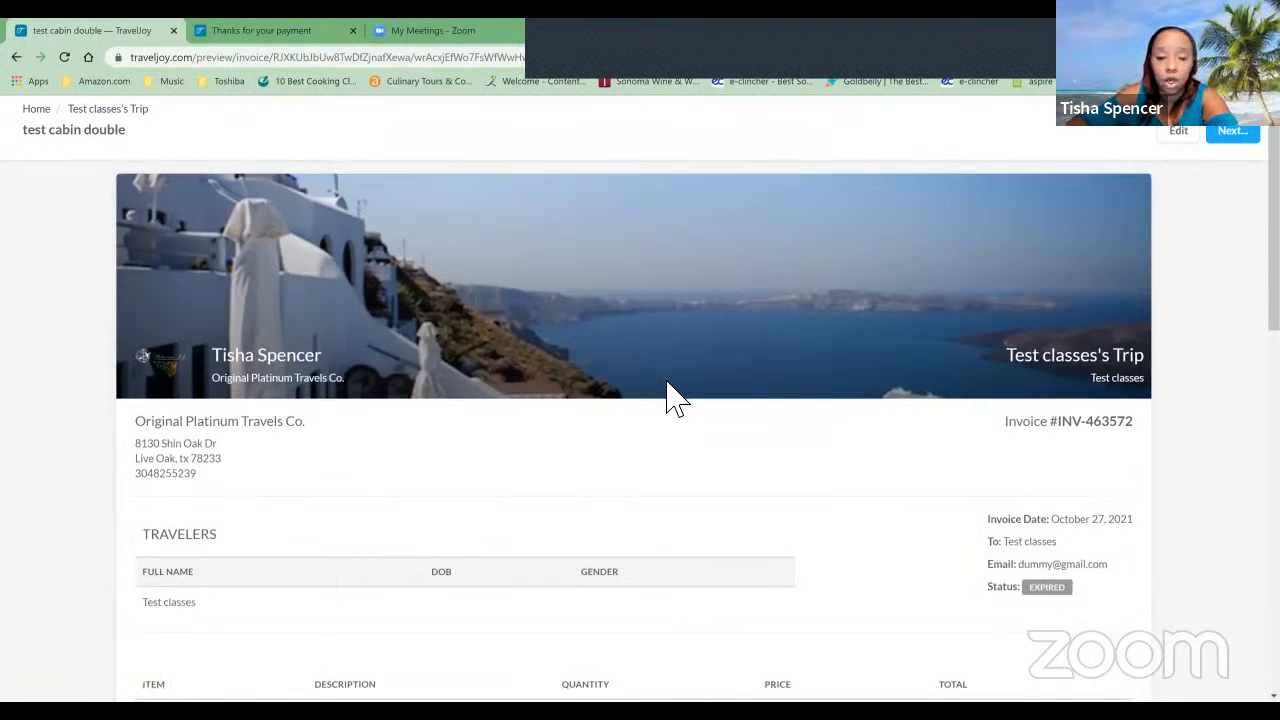
scroll(660, 390, down, 10)
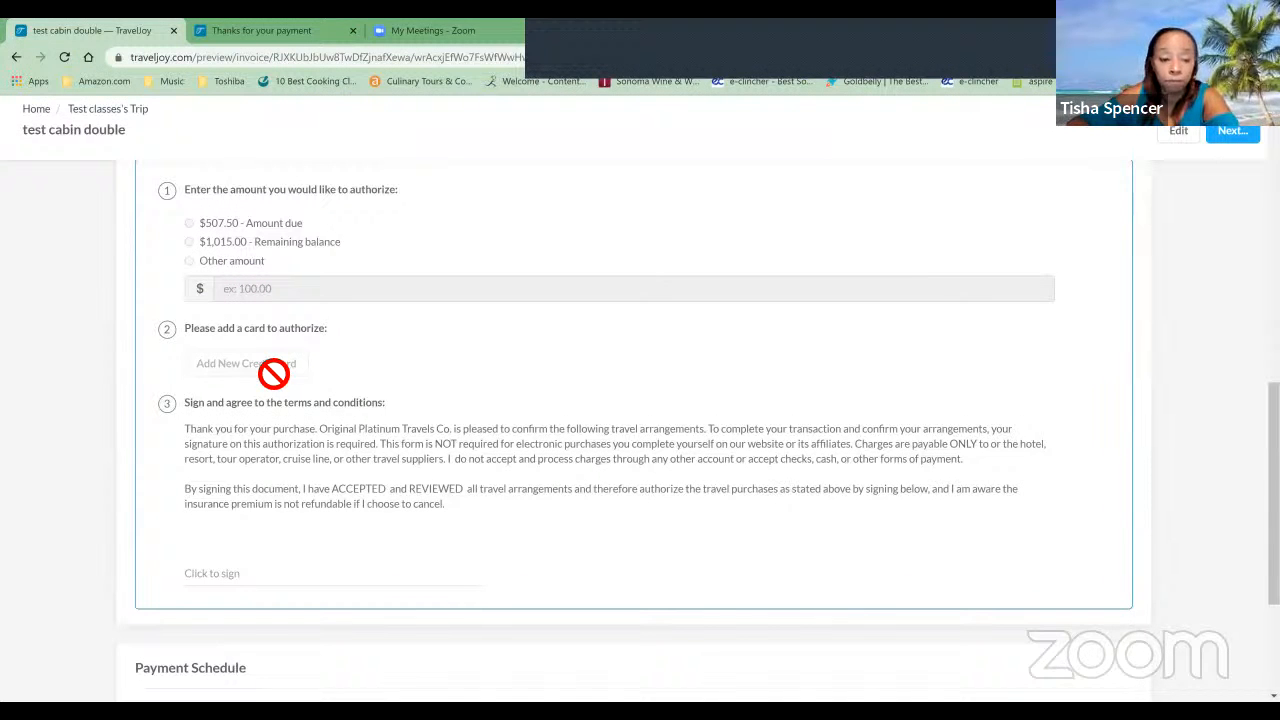
scroll(286, 470, down, 2)
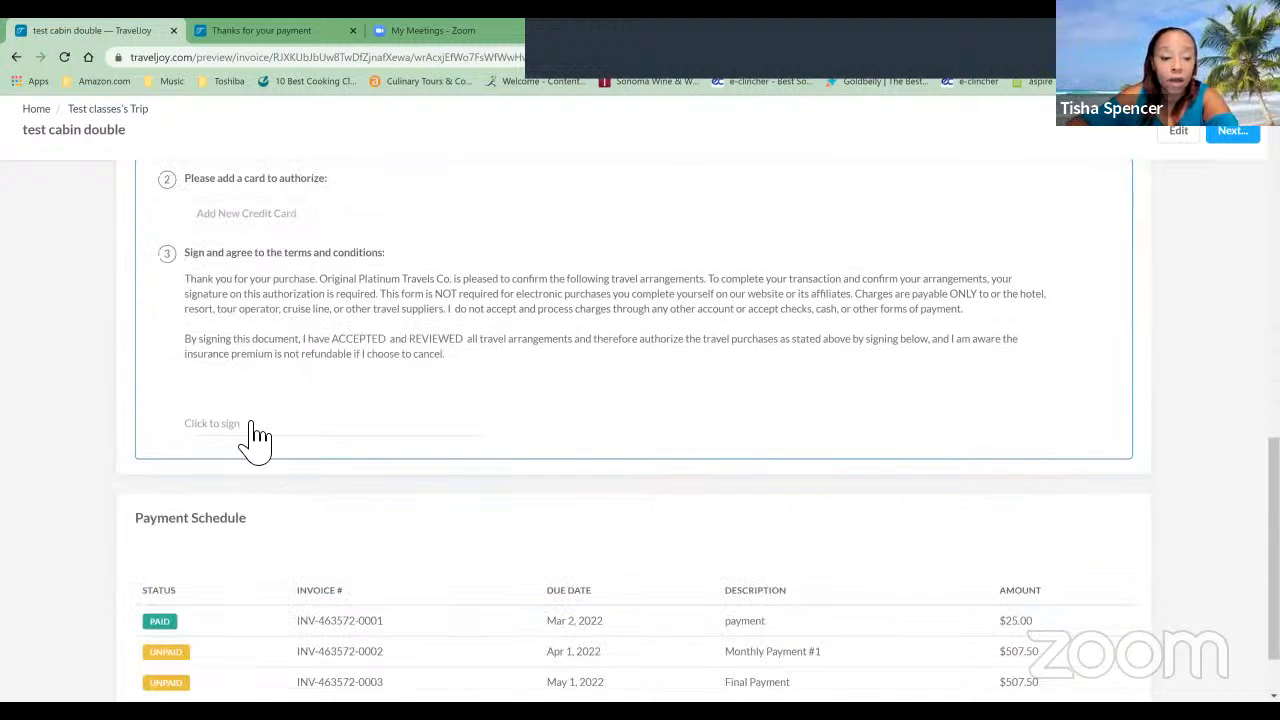
scroll(272, 397, up, 7)
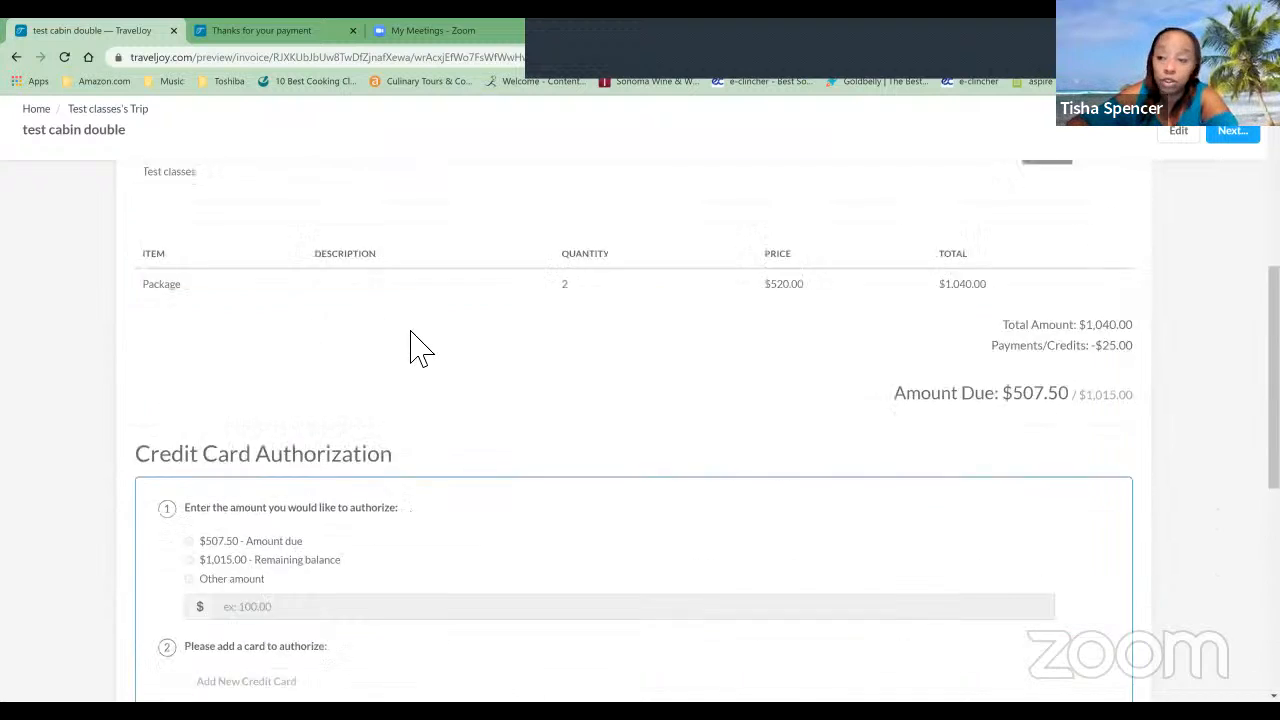
Step: Try to save the invoice and review its email for sending
click(1232, 131)
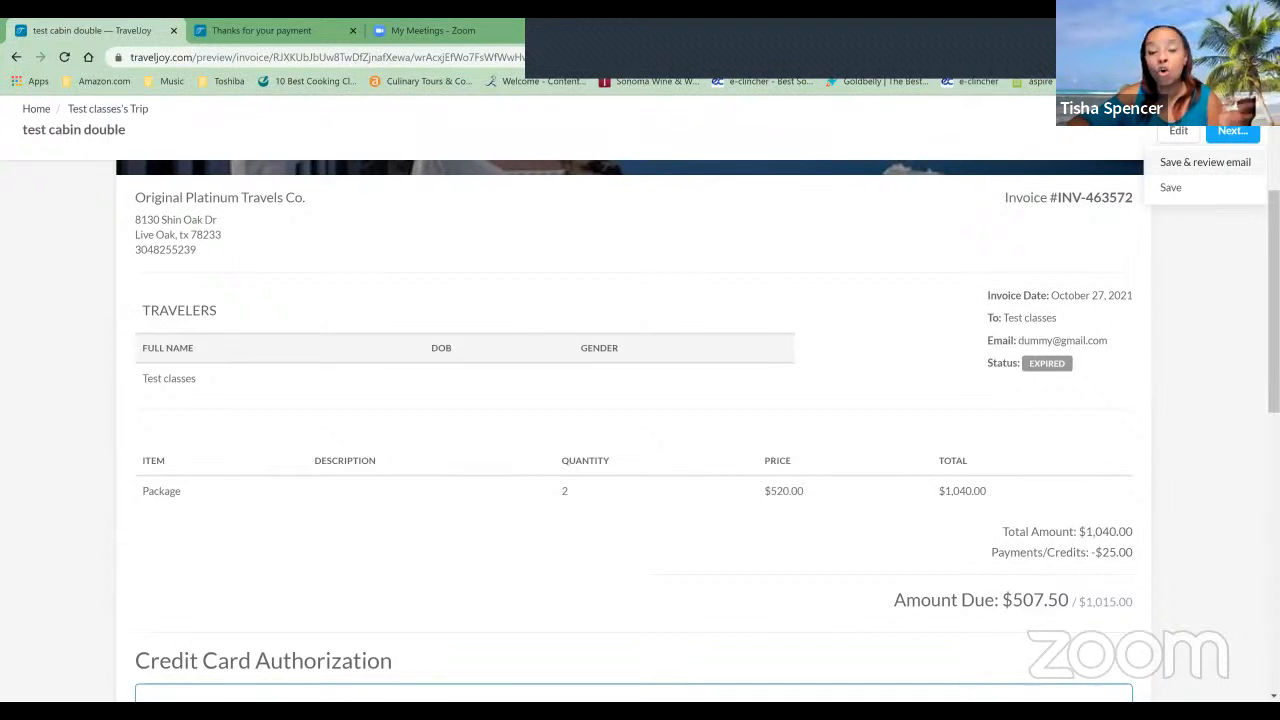
click(1205, 162)
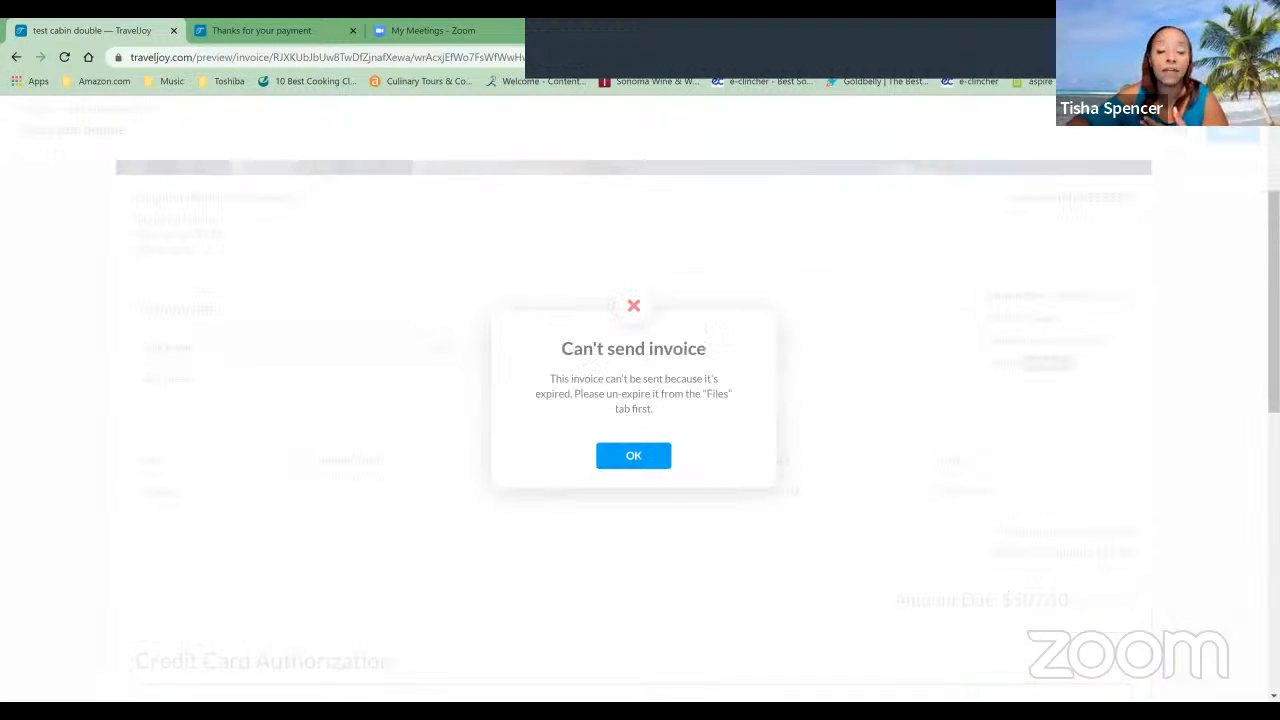
Step: Leave the test cabin double invoice and look through the messages of its trip
click(633, 457)
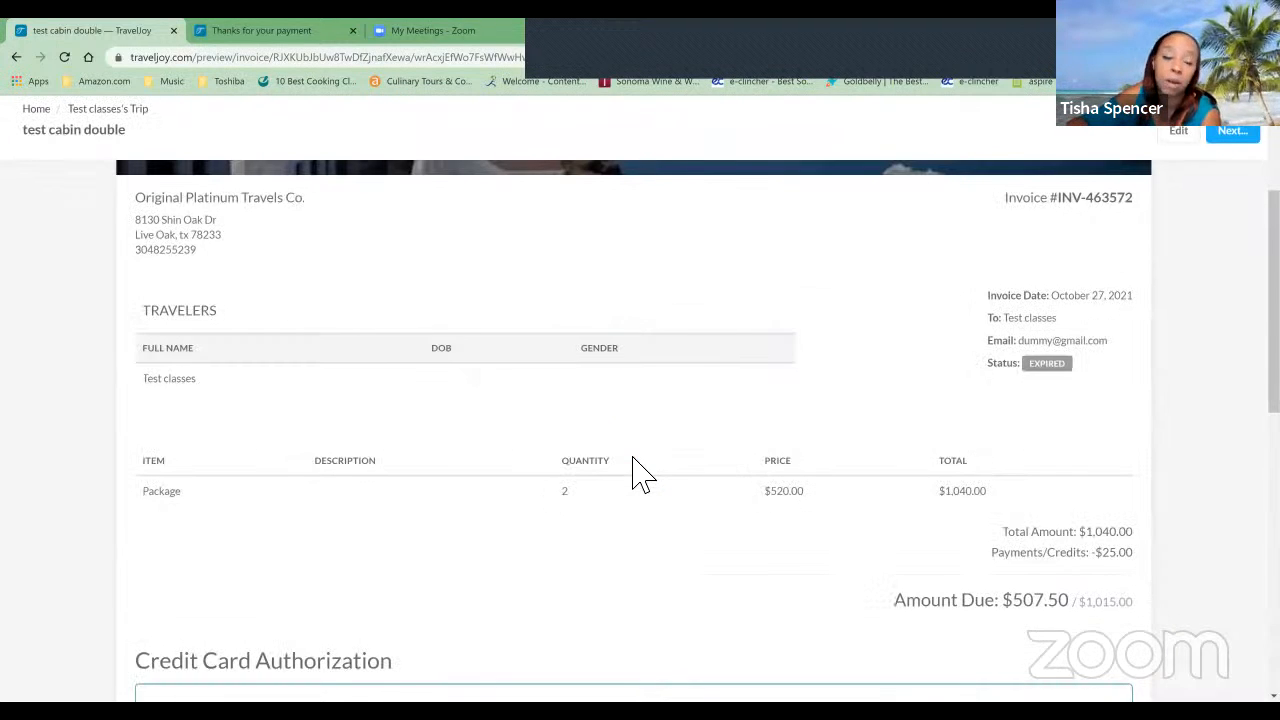
click(1199, 132)
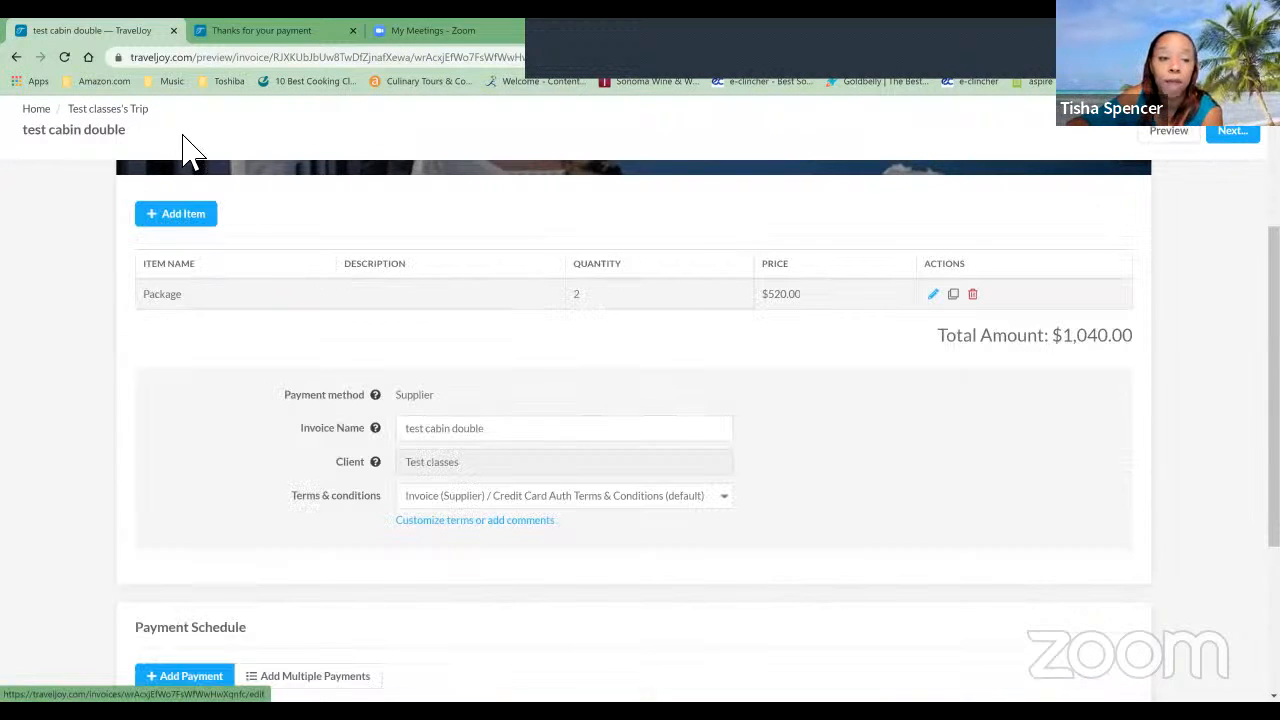
click(112, 112)
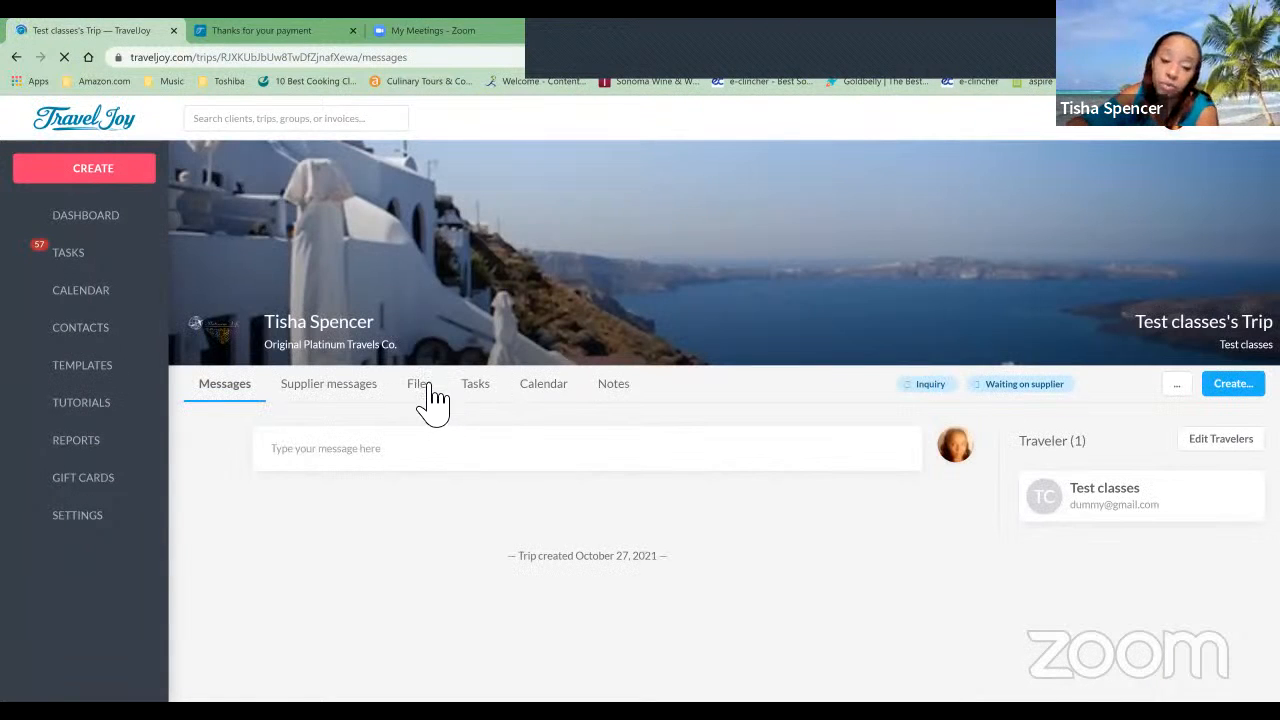
scroll(423, 400, down, 2)
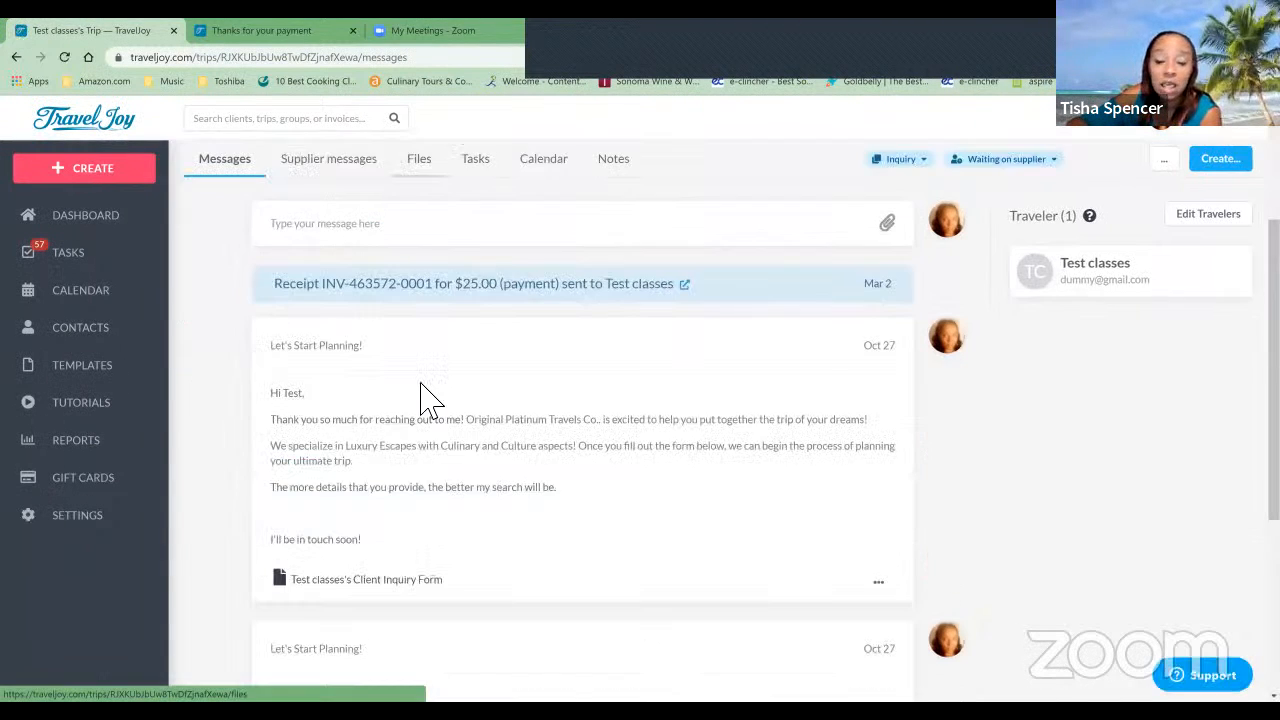
scroll(423, 400, up, 2)
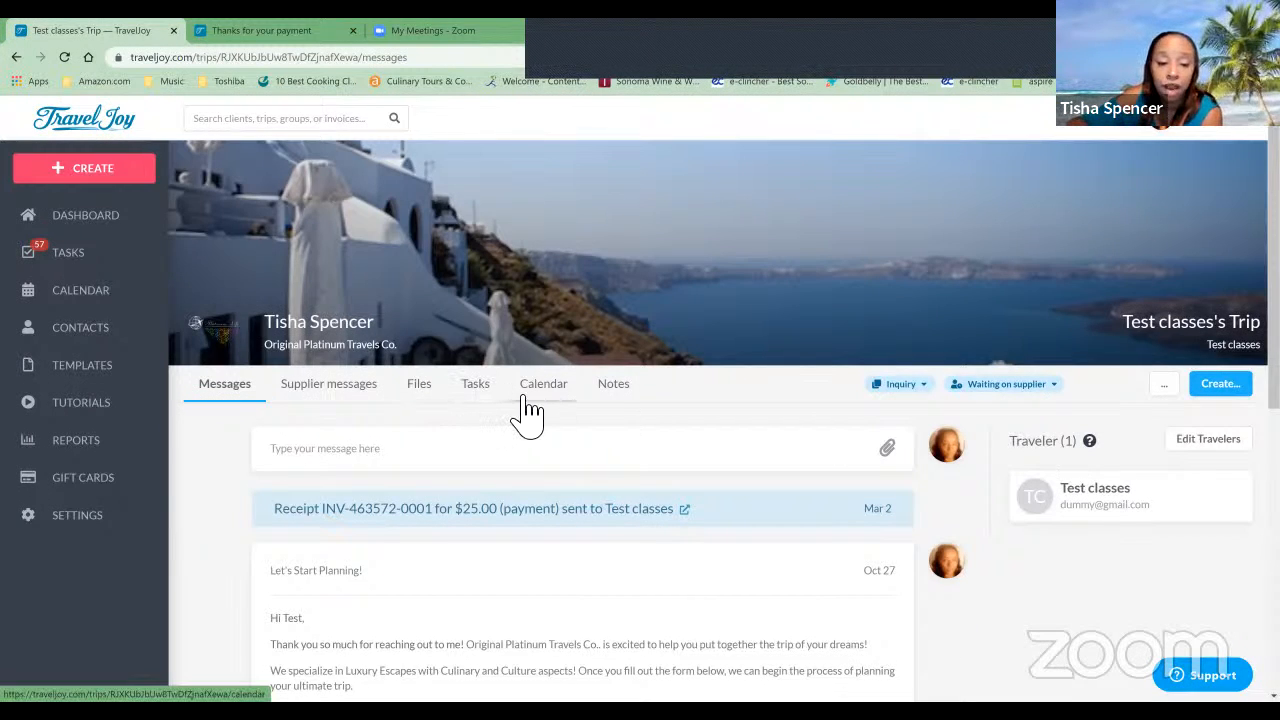
Step: Look through the trip's tasks, its calendar and its notes
click(488, 398)
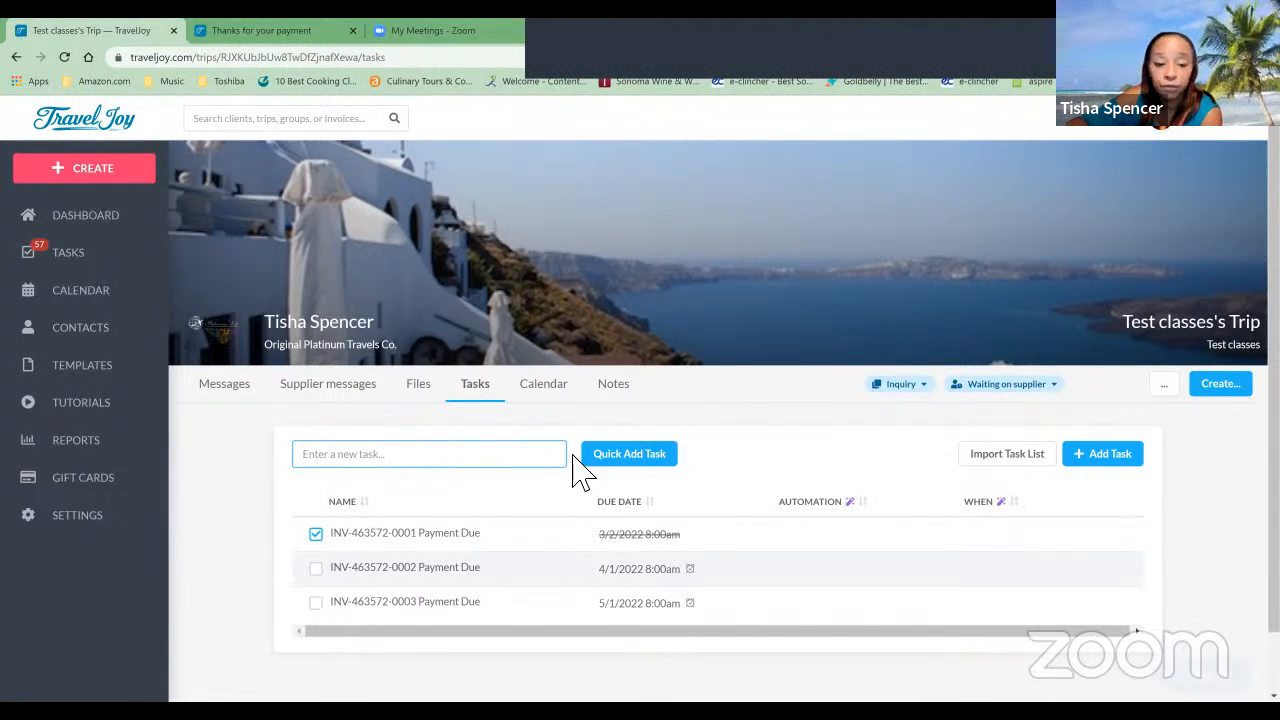
click(582, 398)
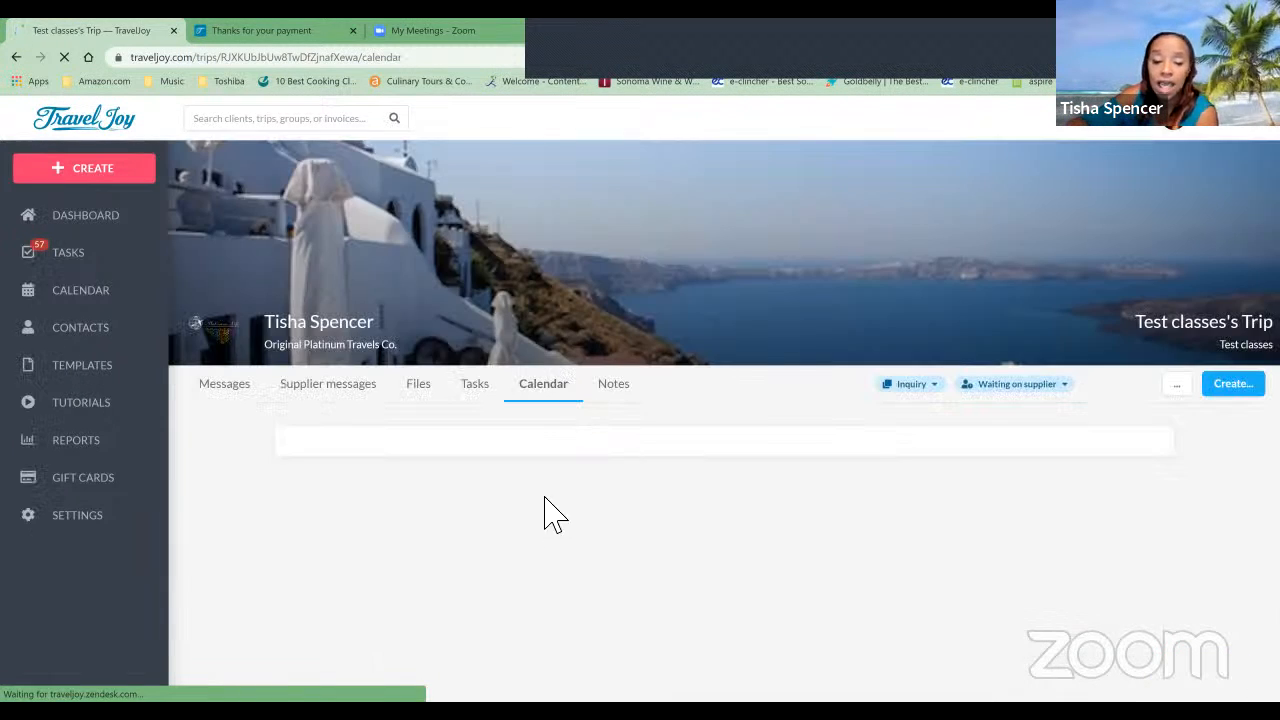
scroll(549, 530, down, 3)
scroll(551, 523, up, 3)
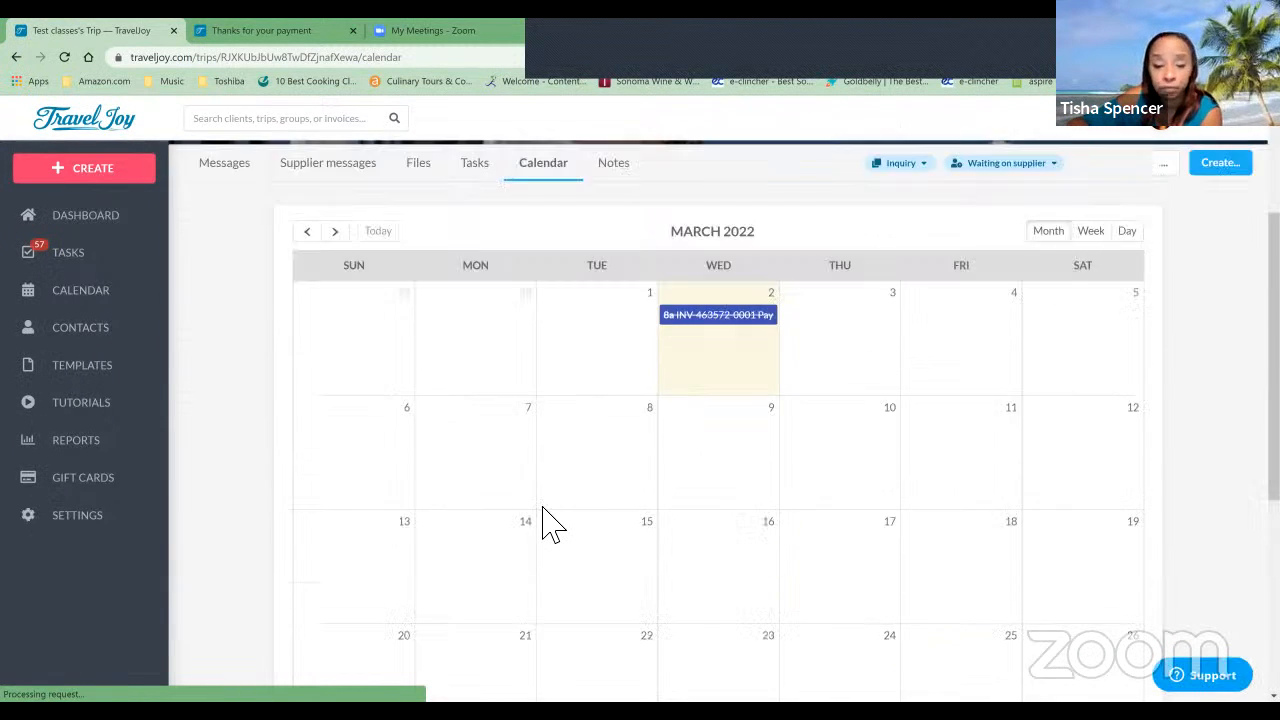
click(628, 396)
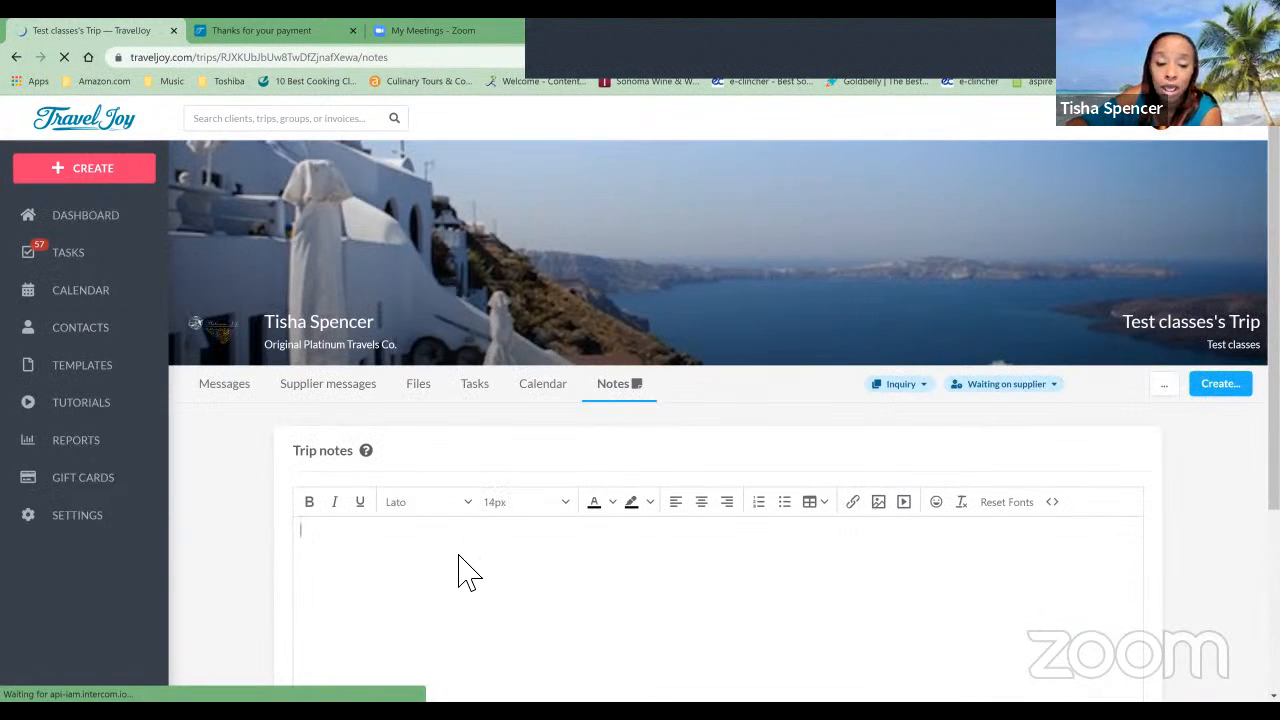
scroll(460, 570, down, 2)
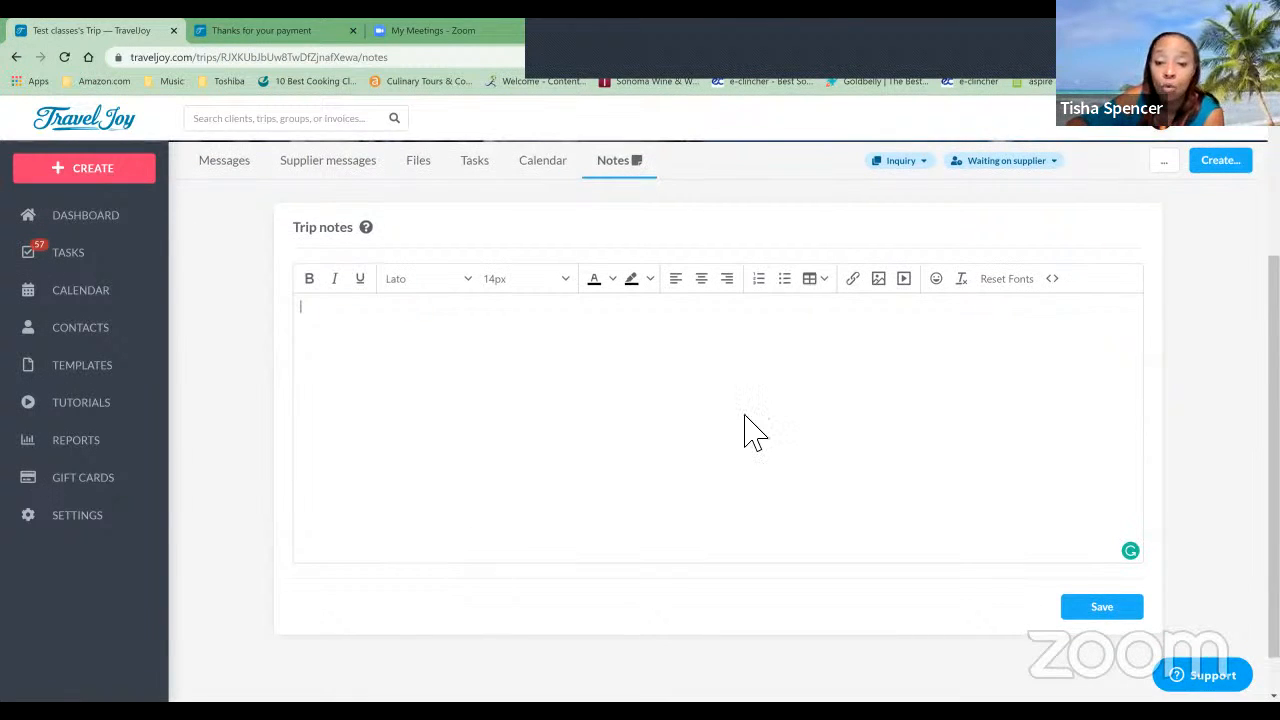
scroll(930, 360, up, 2)
Step: Review the stages that the trip can be moved to
click(900, 309)
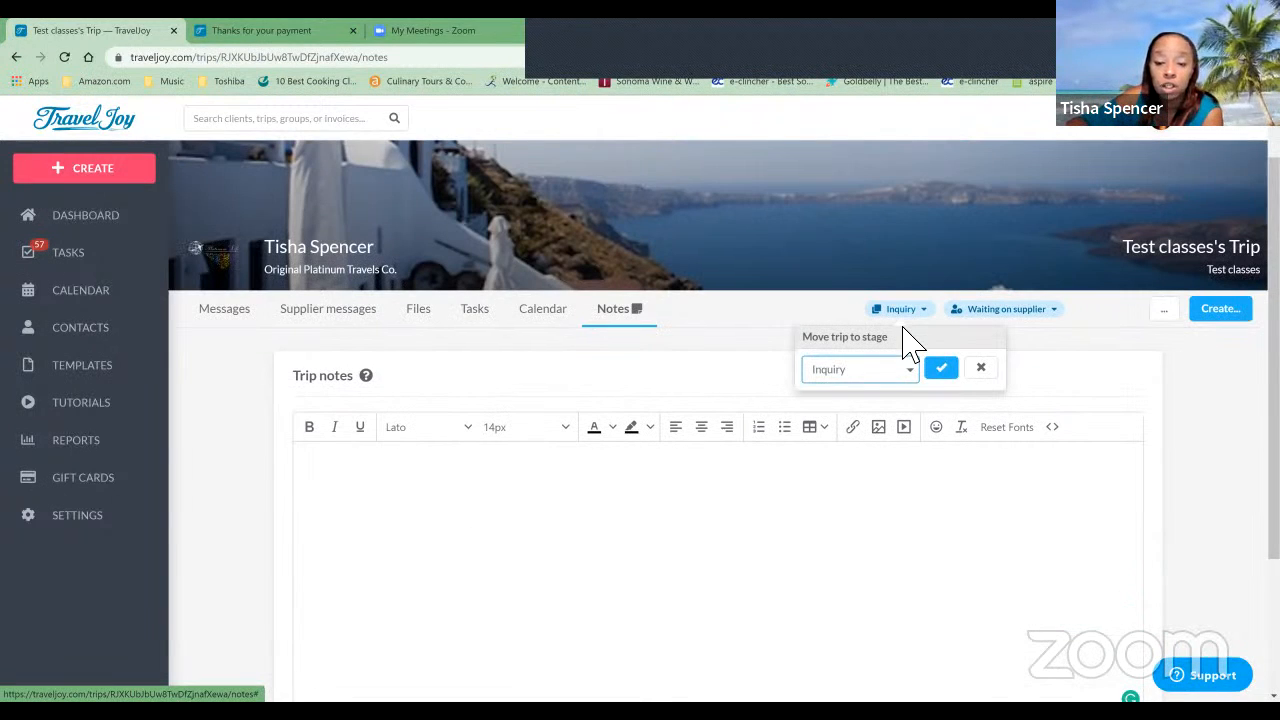
click(880, 369)
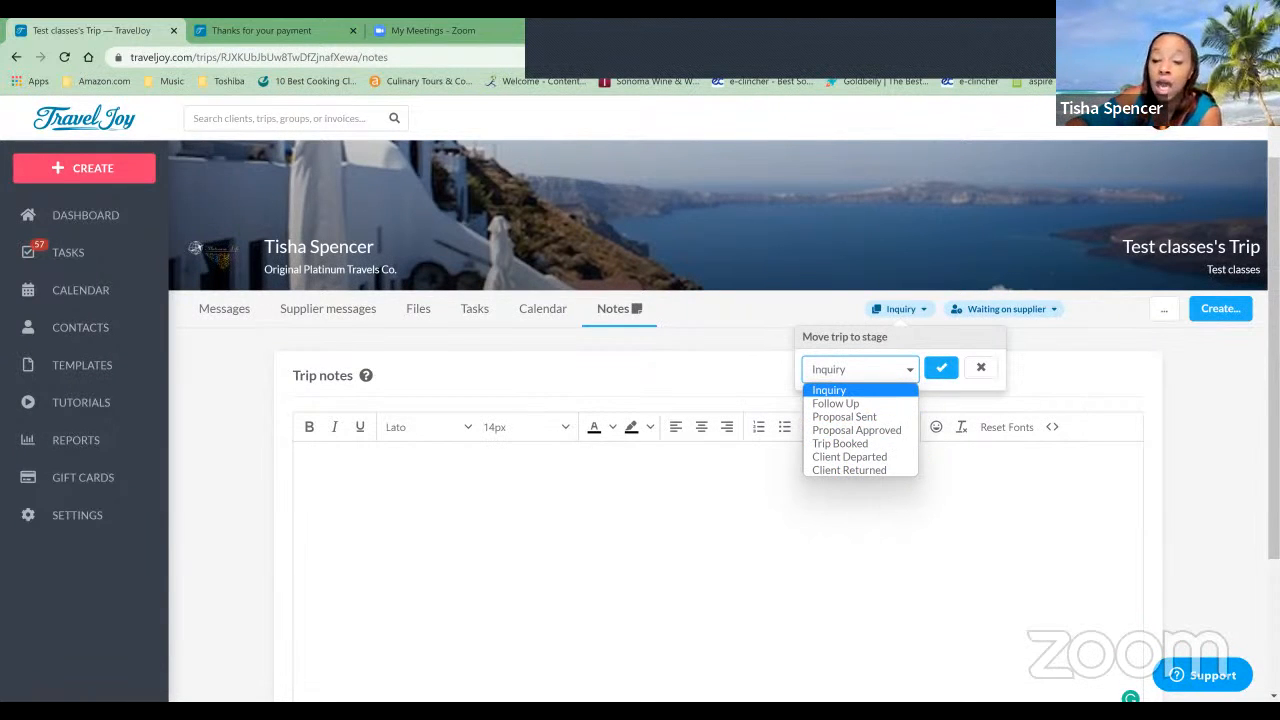
click(1272, 312)
Step: Create a smart proposal for the trip titled "Desire Riviera Maya Pearl Resort - All-Inclusive" with the intro "bhjvkgfkuyp;"
click(1220, 309)
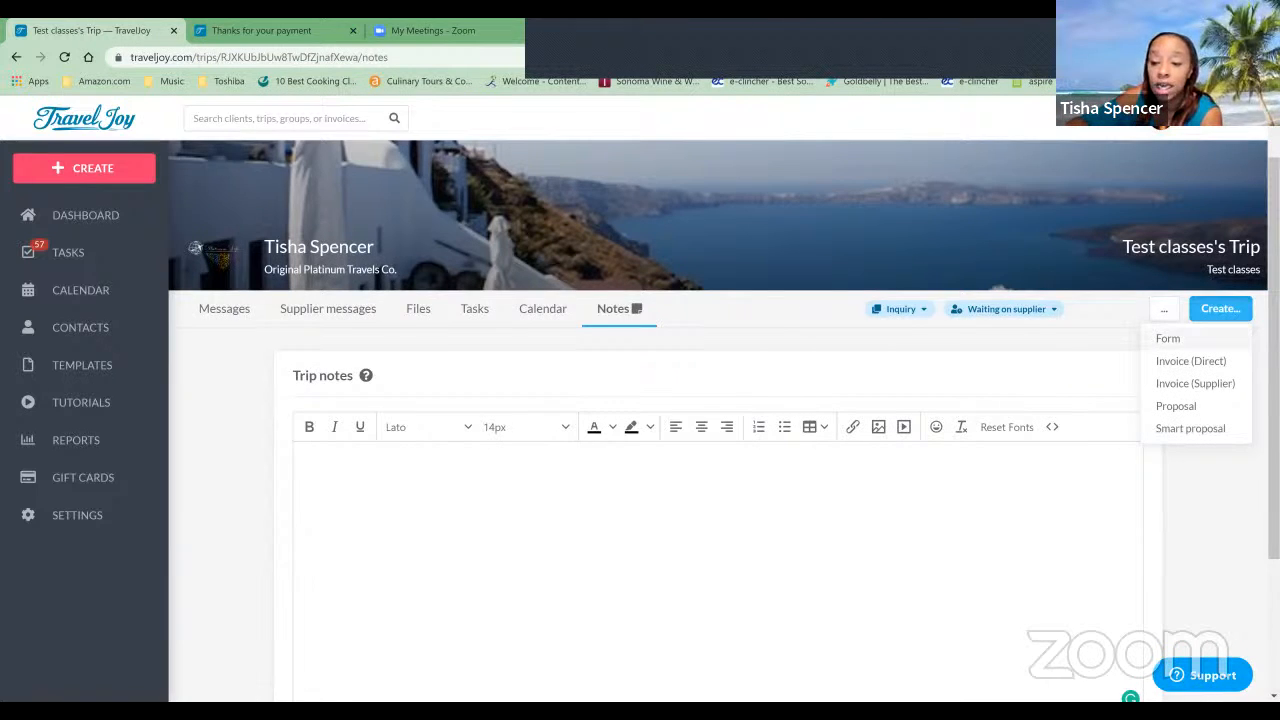
click(1185, 430)
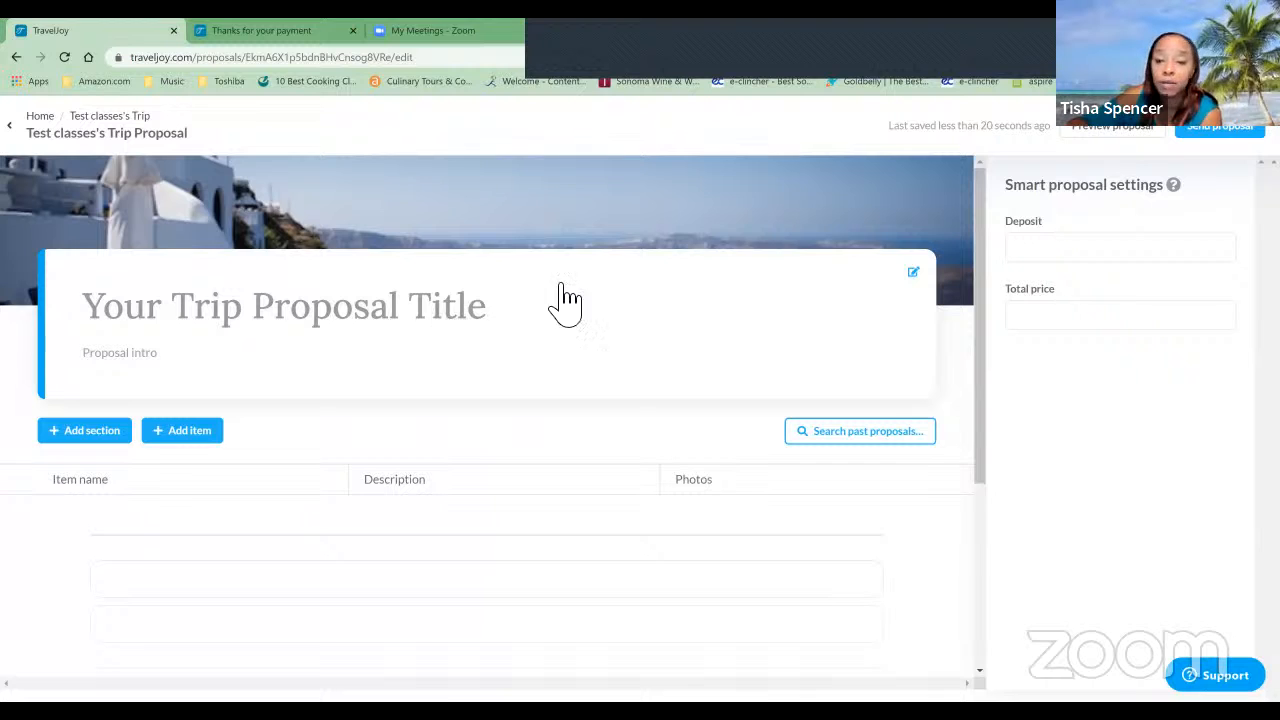
click(1114, 260)
click(1103, 314)
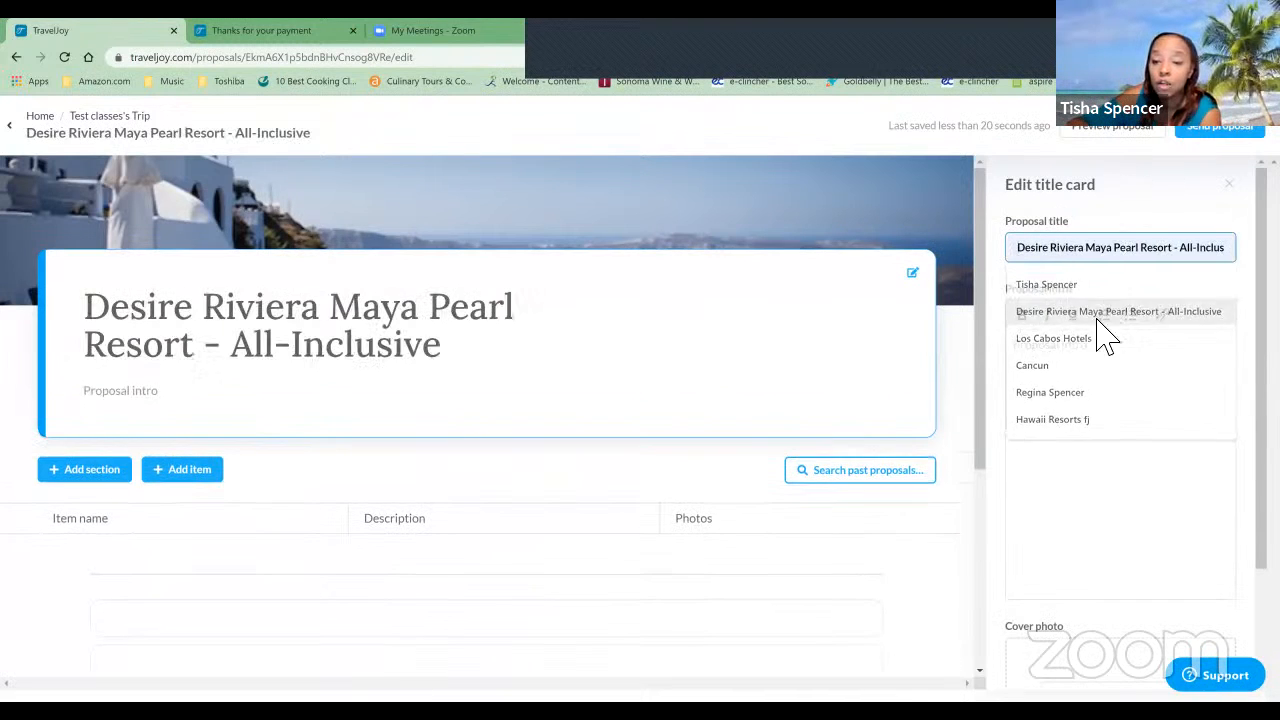
click(1100, 393)
text(bhjv)
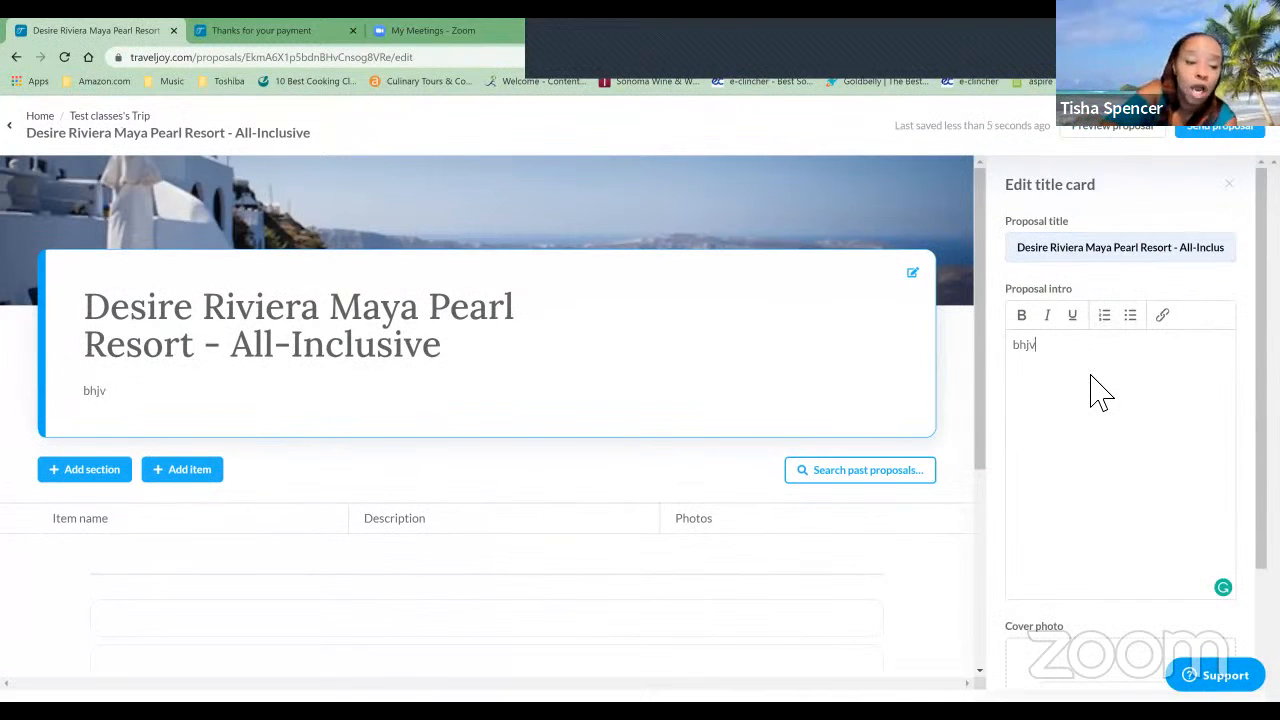
text(kgfkuyp;)
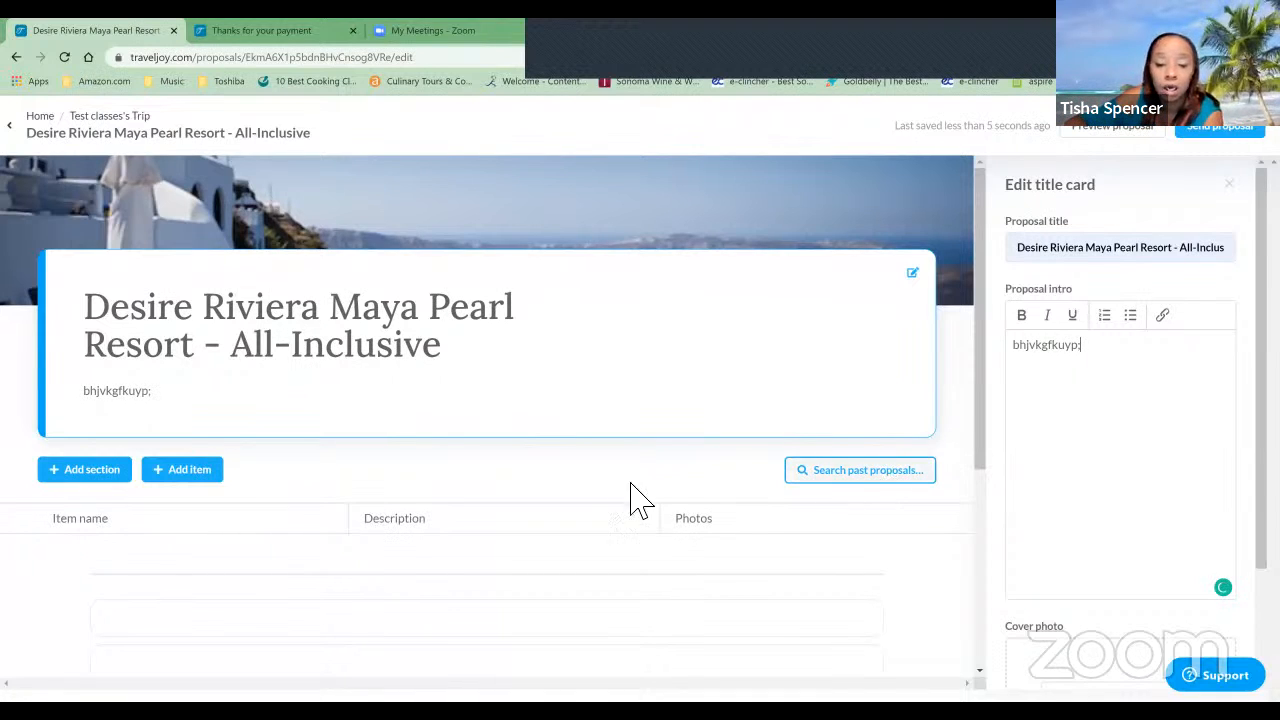
Step: Add a new section and a new item to the proposal
click(100, 506)
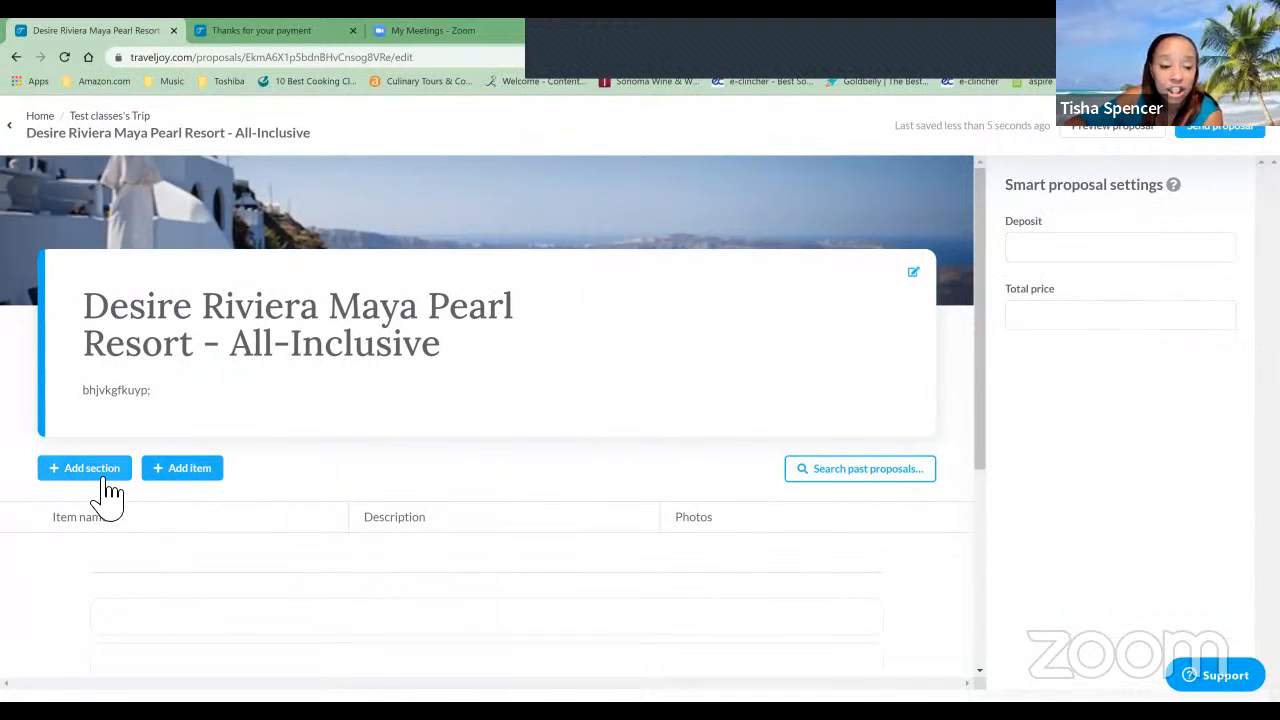
click(121, 476)
click(195, 475)
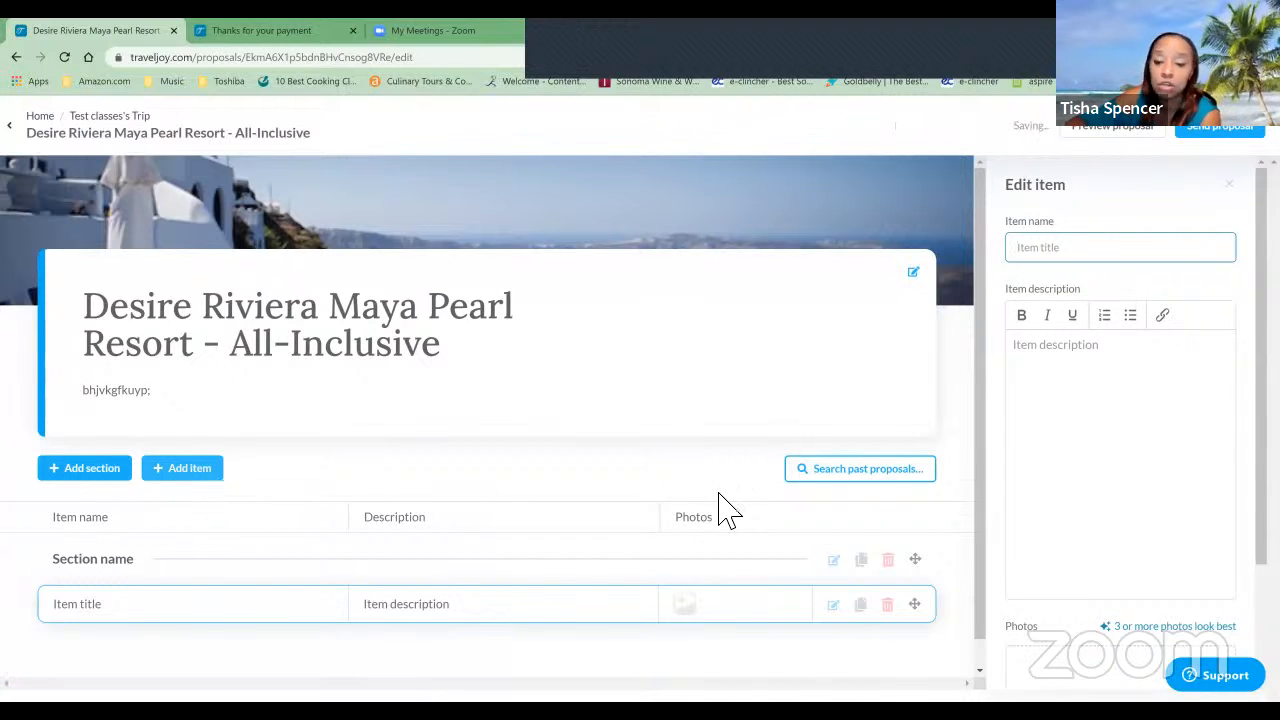
Step: Search the library of past proposals and items for "mexi"
click(871, 486)
click(1068, 278)
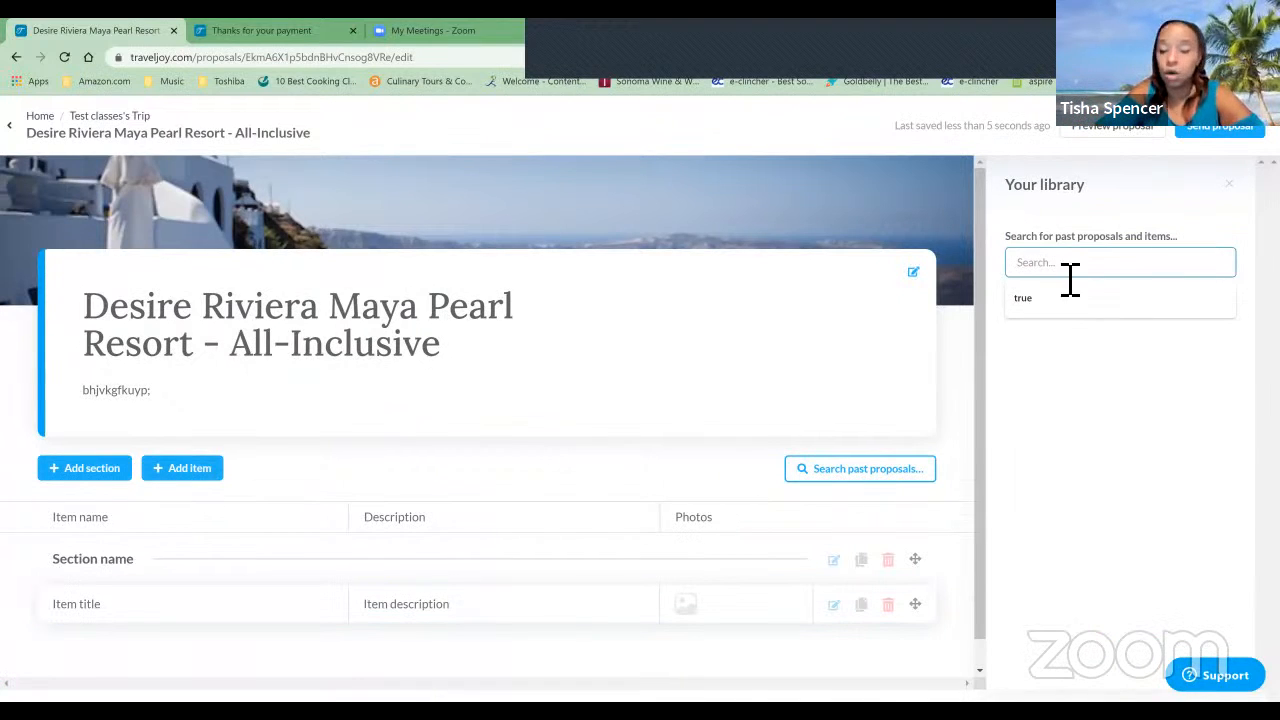
text(i)
key(BackSpace)
text(me)
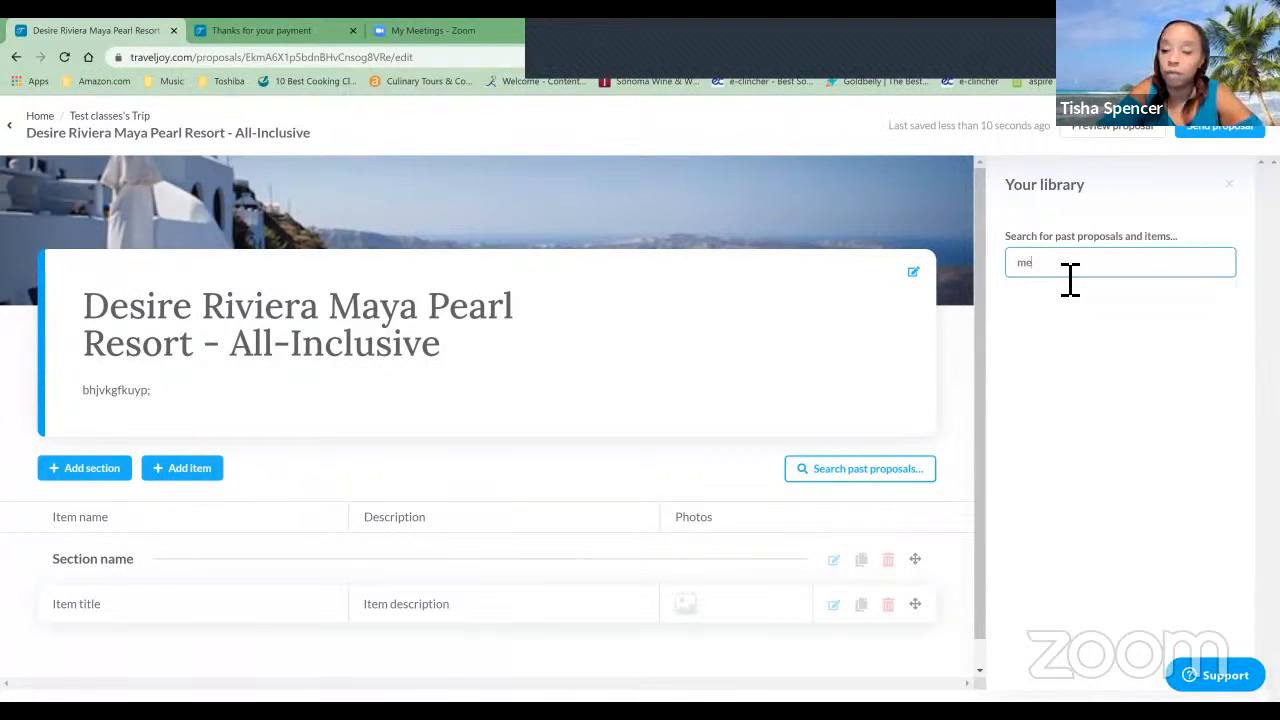
text(xi)
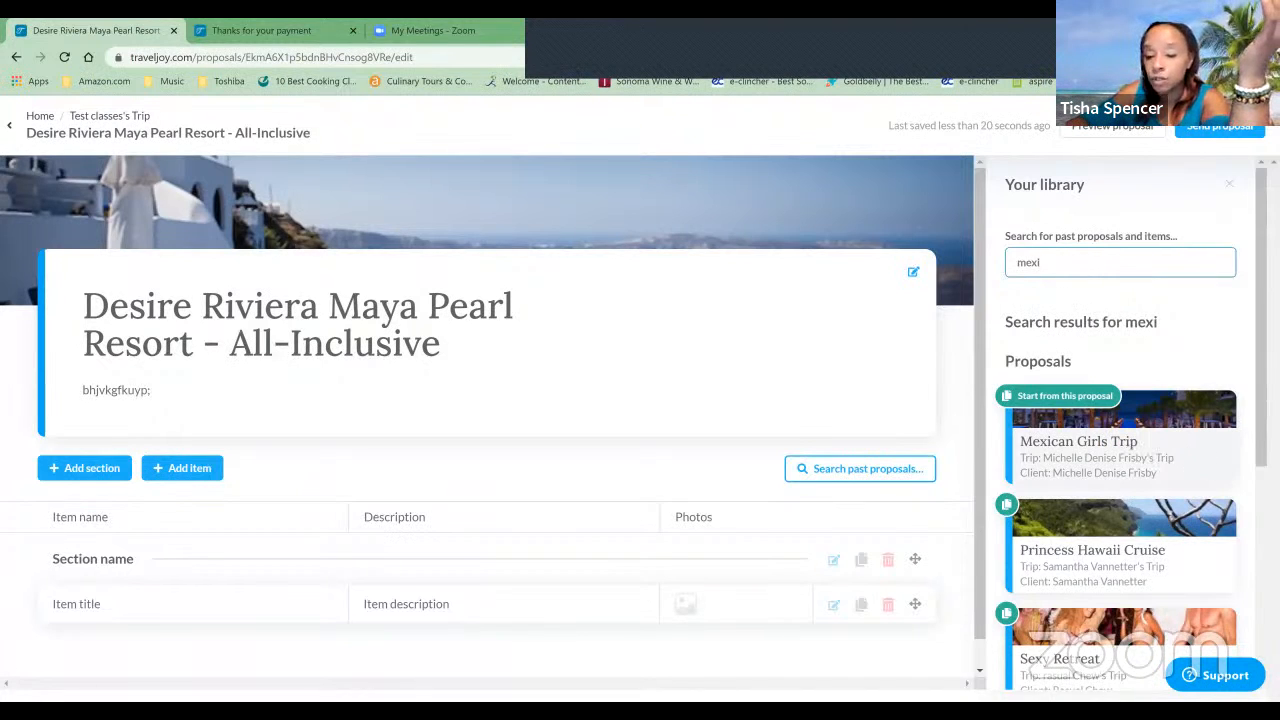
Step: Try to replace the proposal's contents with the past proposal Mexican Girls Trip
click(1148, 453)
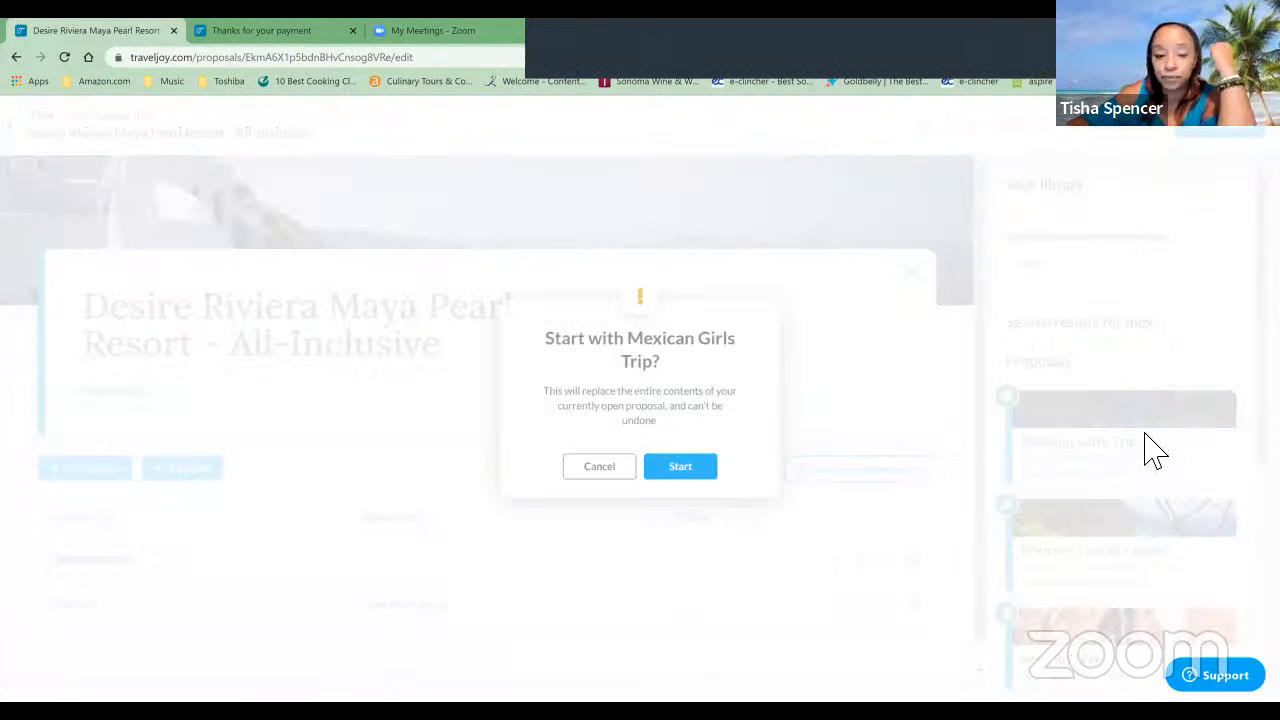
click(681, 470)
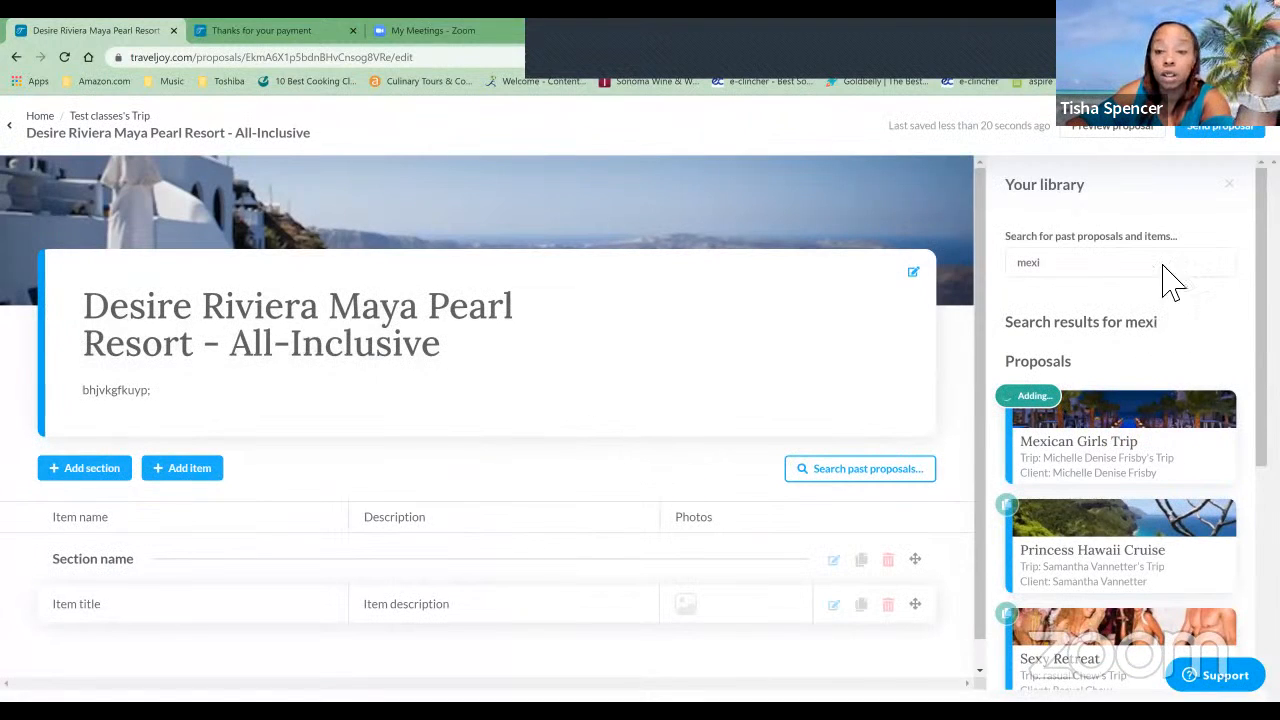
click(862, 60)
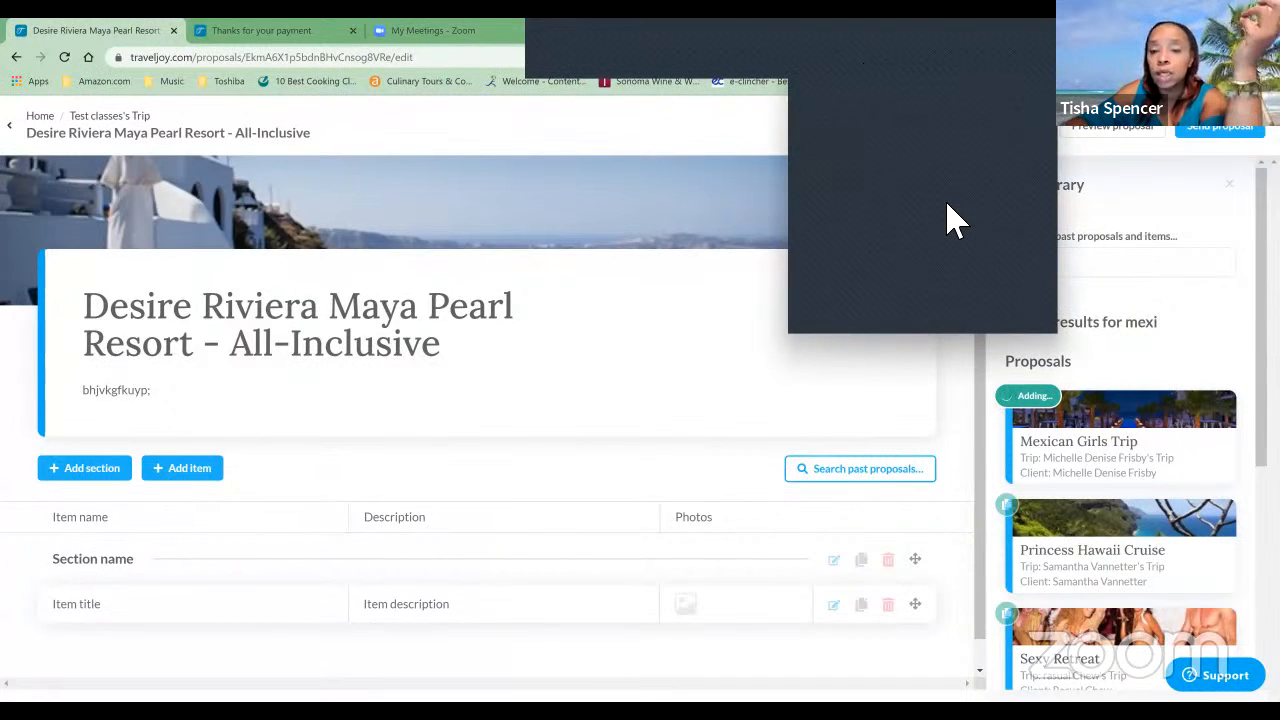
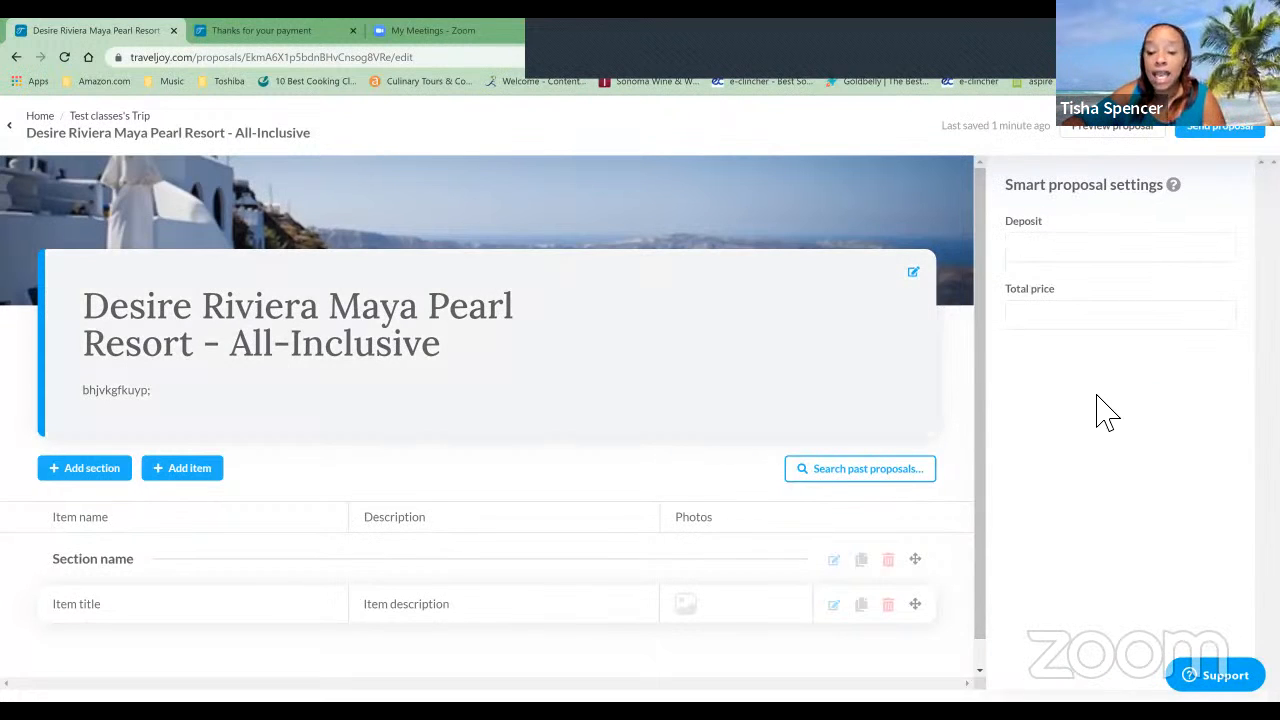
Step: Reopen the past proposals library and look through the proposals found for "mexi"
click(893, 470)
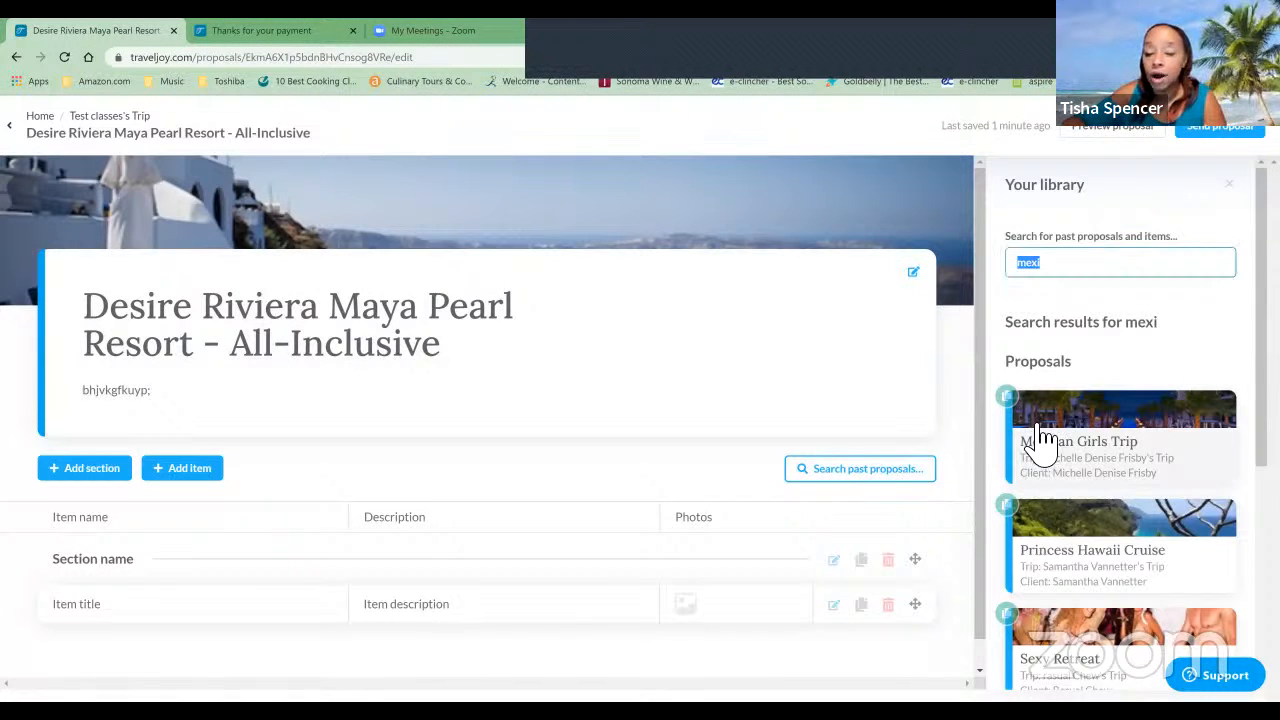
drag(1040, 437, 1023, 403)
scroll(736, 450, down, 1)
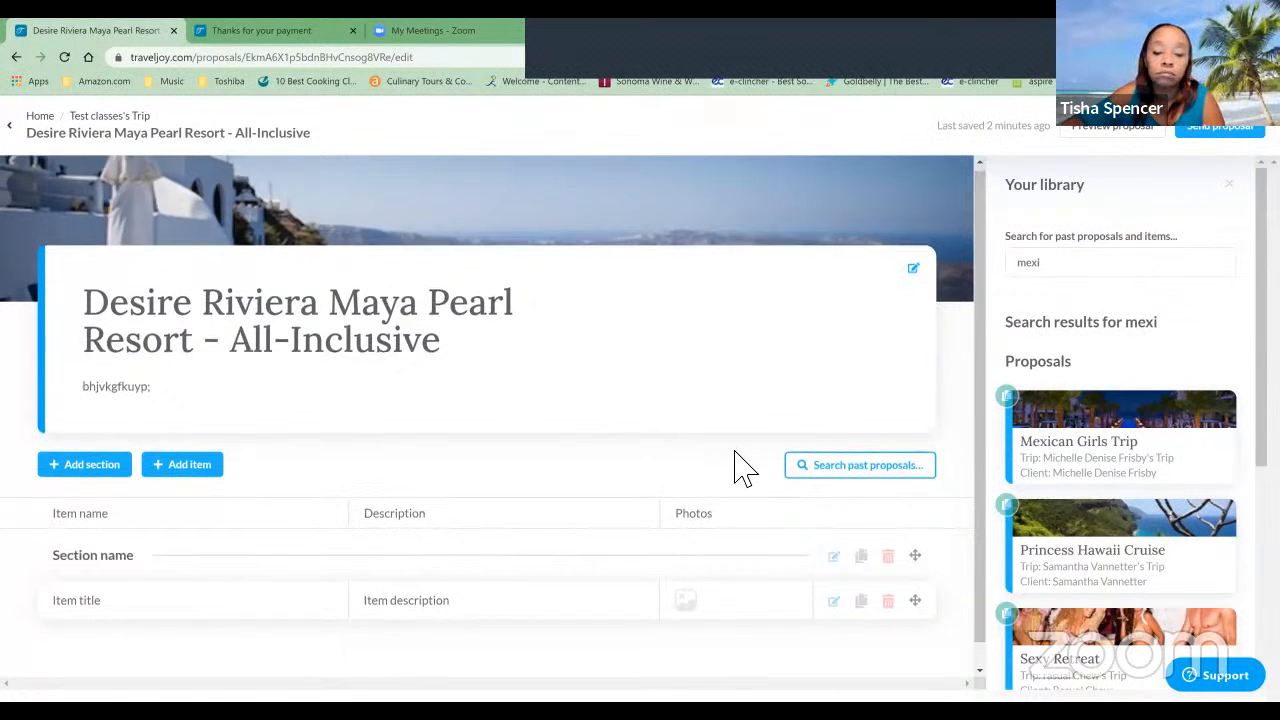
scroll(880, 452, up, 1)
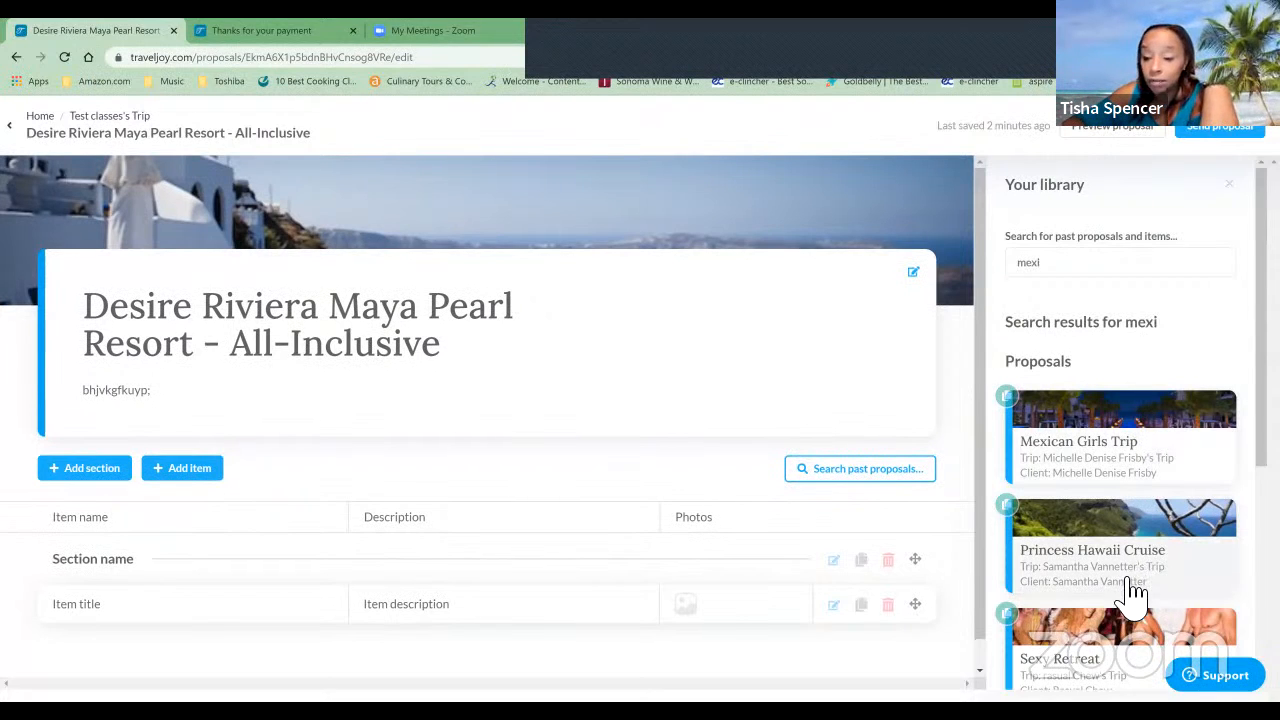
drag(1134, 560, 1186, 394)
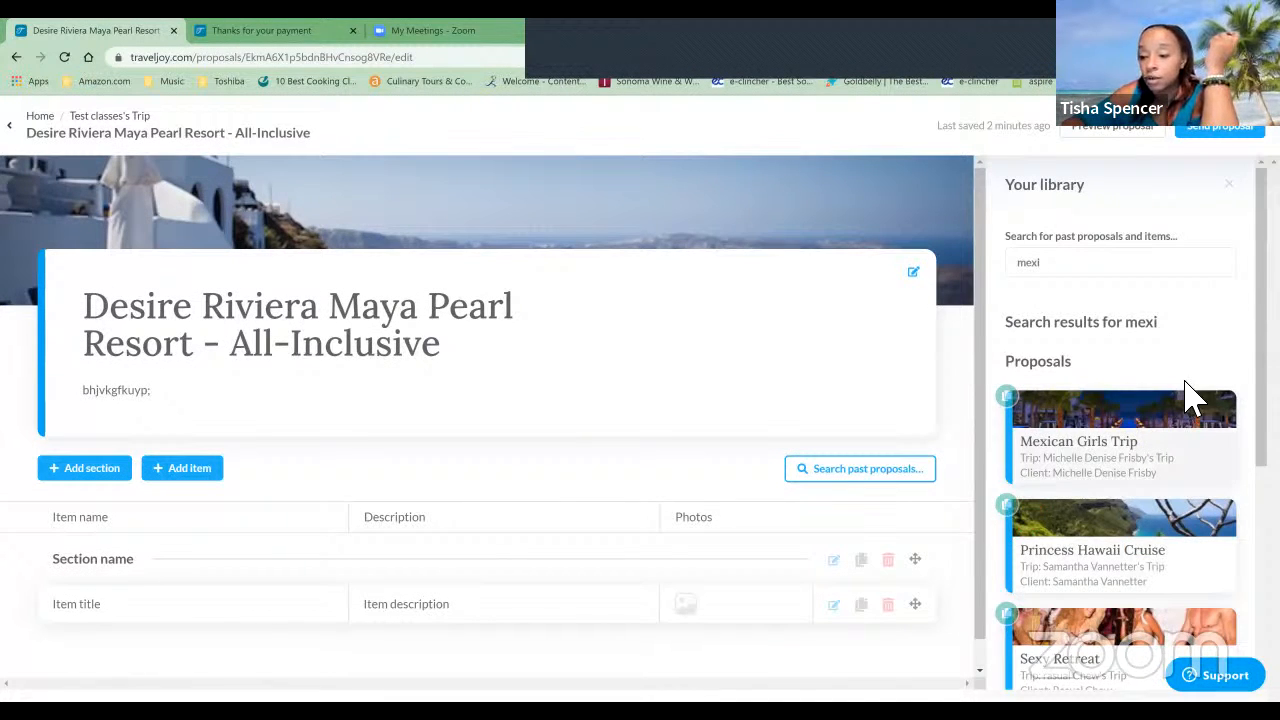
scroll(1186, 394, down, 4)
scroll(1190, 394, up, 4)
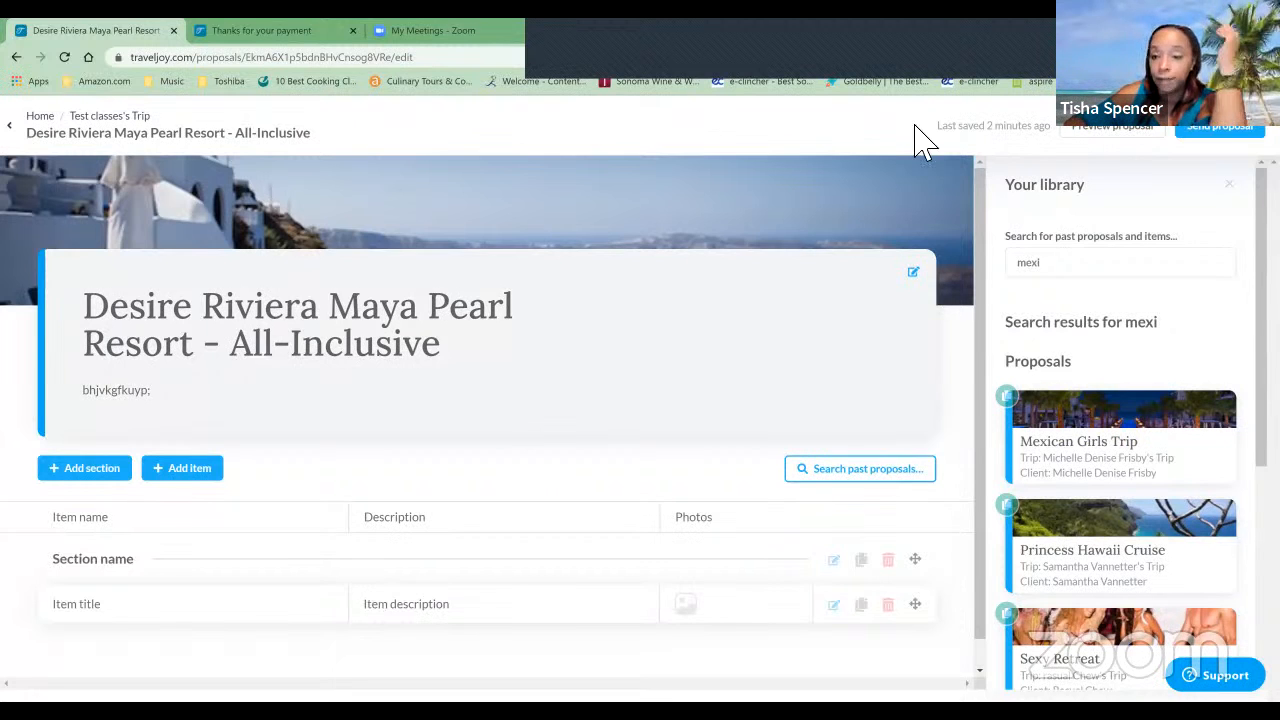
Step: Preview the proposal and look through its title card and trip overview
click(1136, 132)
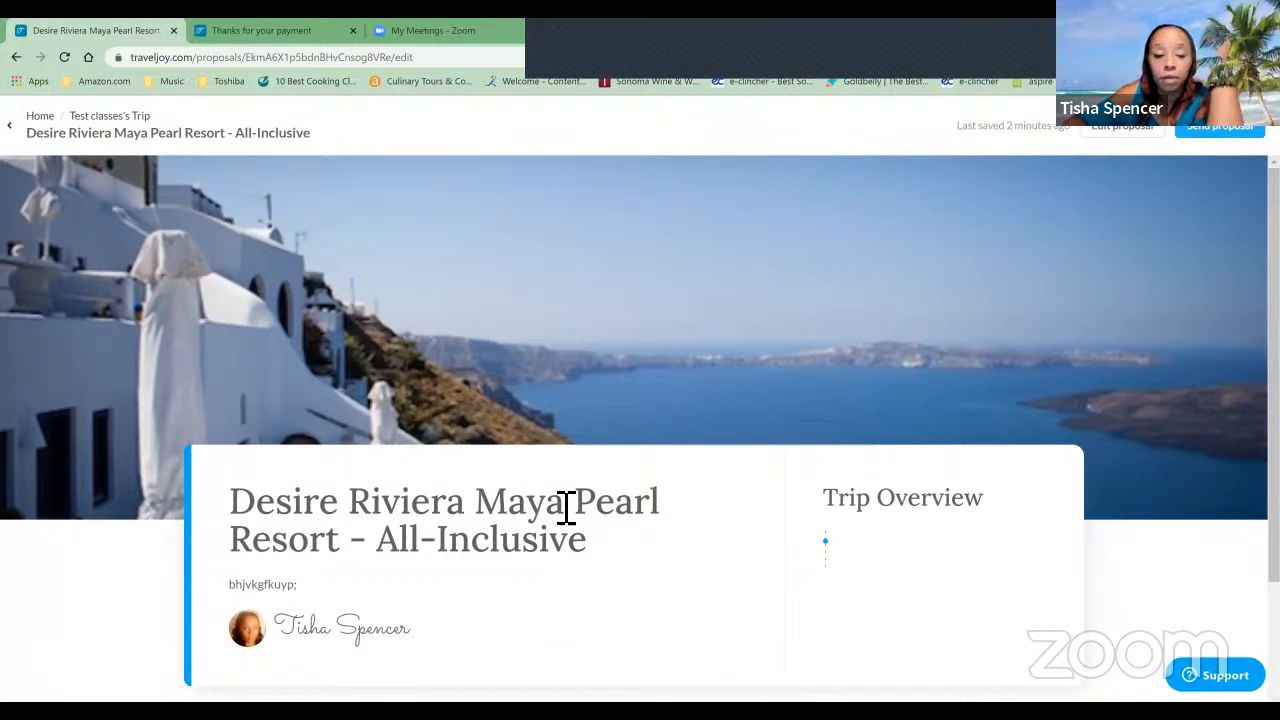
scroll(566, 506, down, 3)
scroll(569, 500, up, 3)
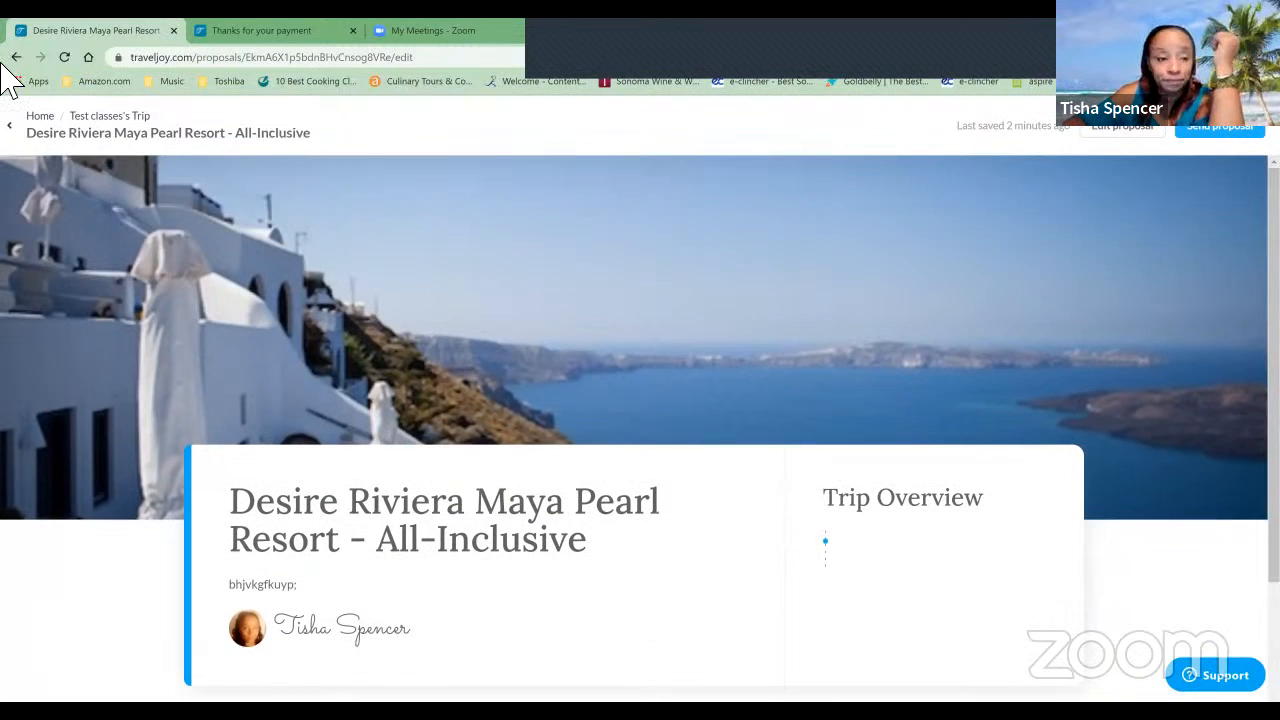
Step: Return to the dashboard and show only the trips waiting on Me
click(38, 116)
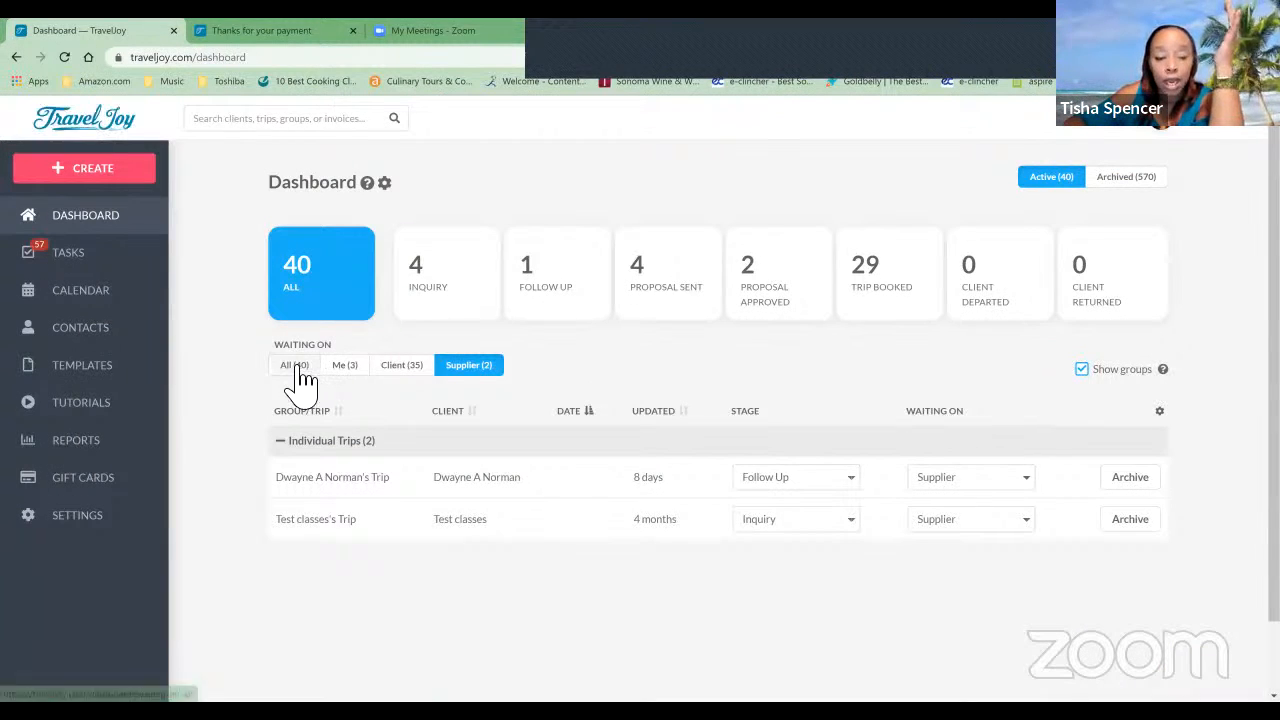
click(344, 365)
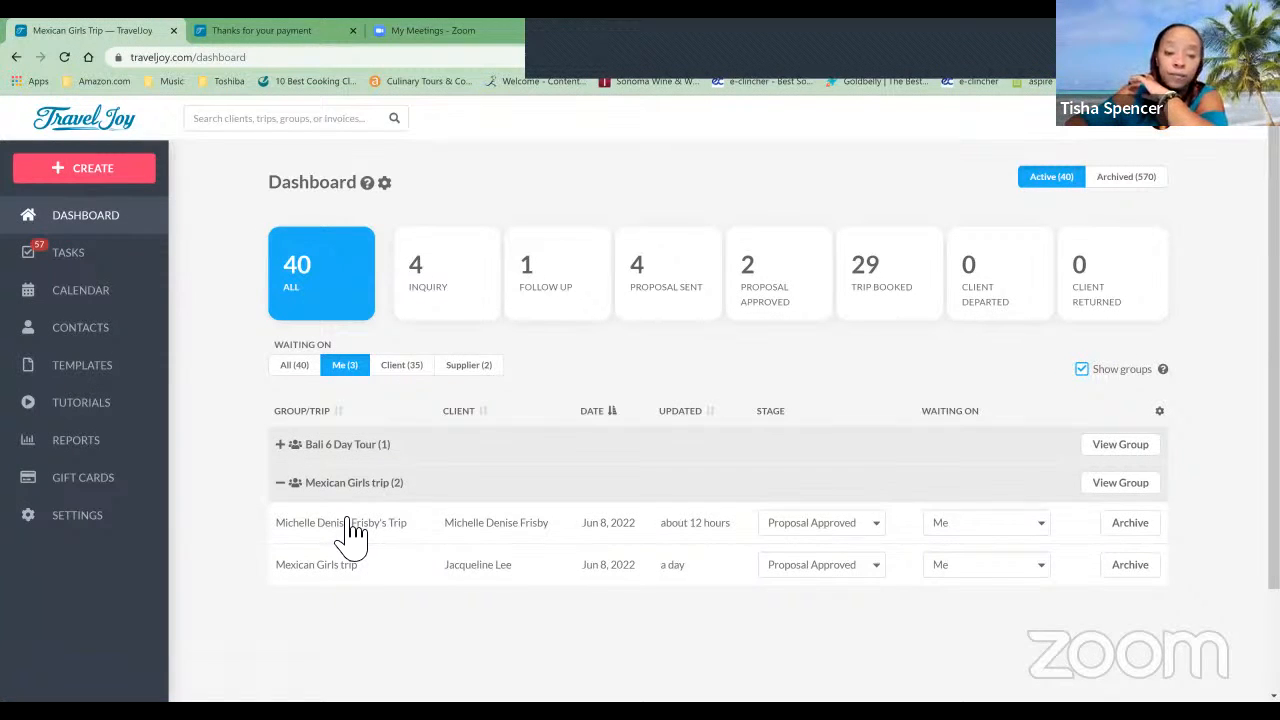
Step: Show all trips on the dashboard and open the Test classes's Trip from the individual trips
click(314, 368)
scroll(320, 385, down, 10)
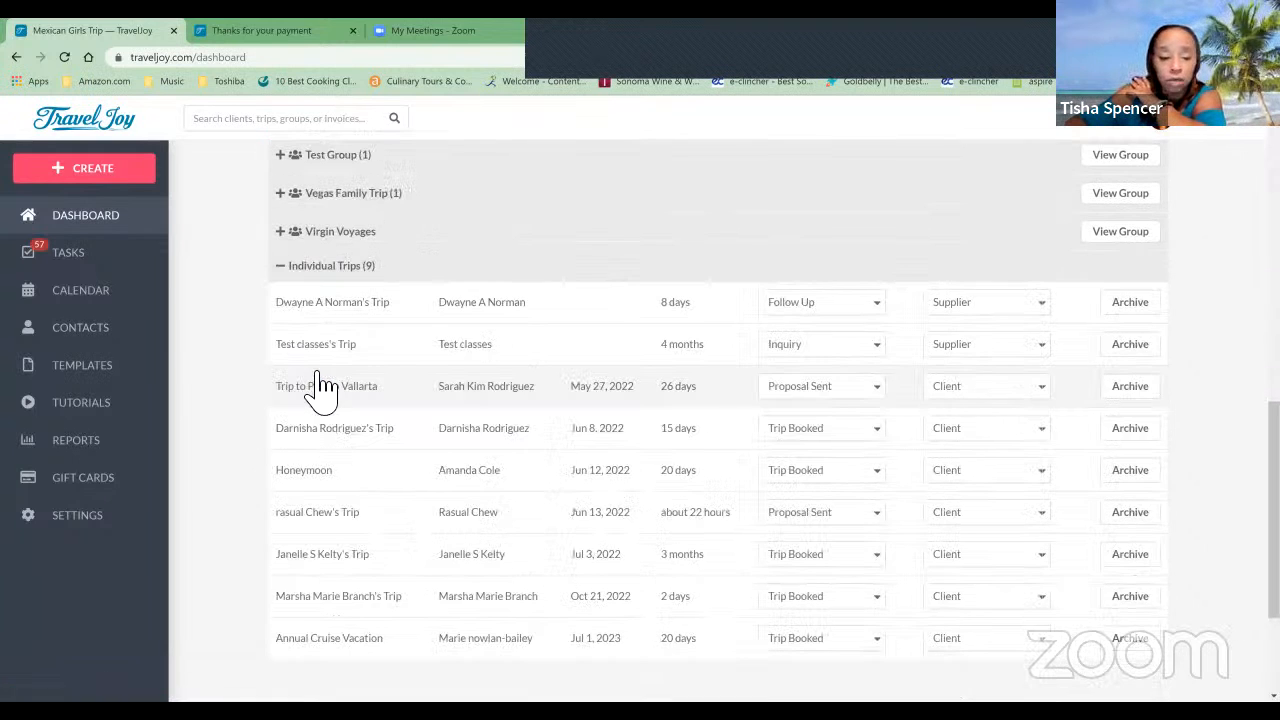
click(465, 347)
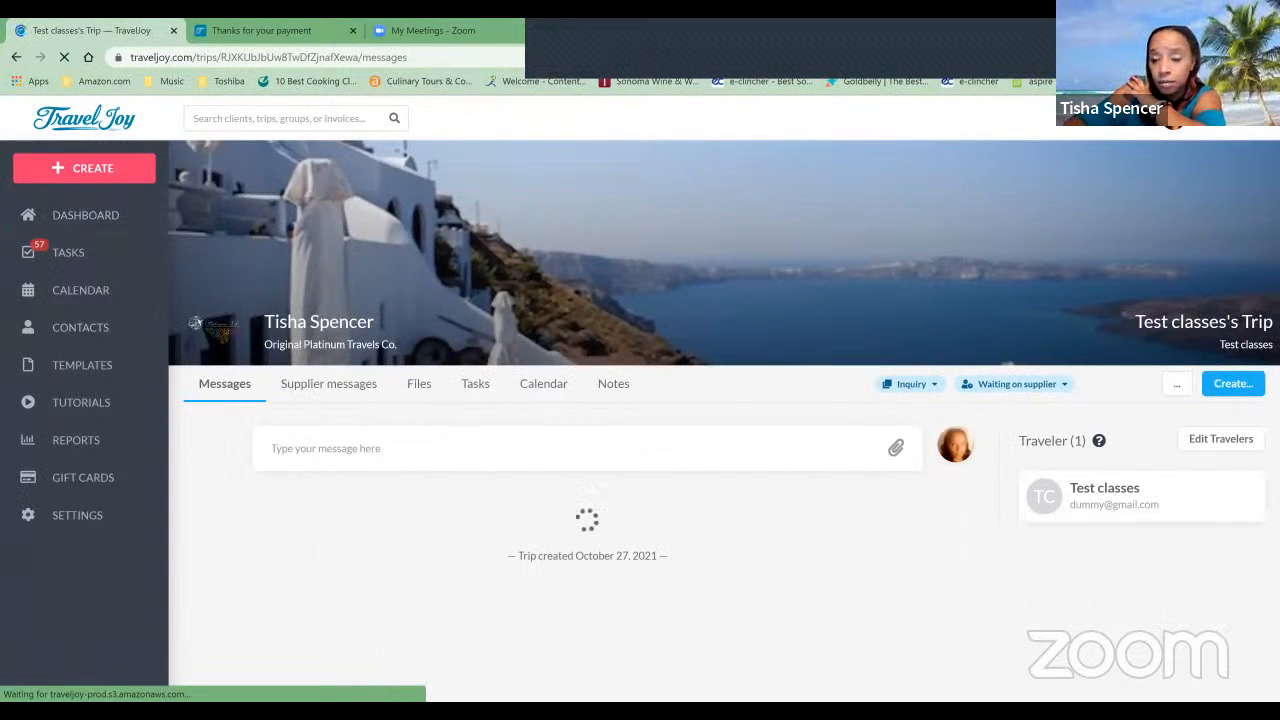
Step: Create a smart proposal for the trip and start it from the past proposal Mexican Girls Trip, found by searching for "mexi"
click(1233, 384)
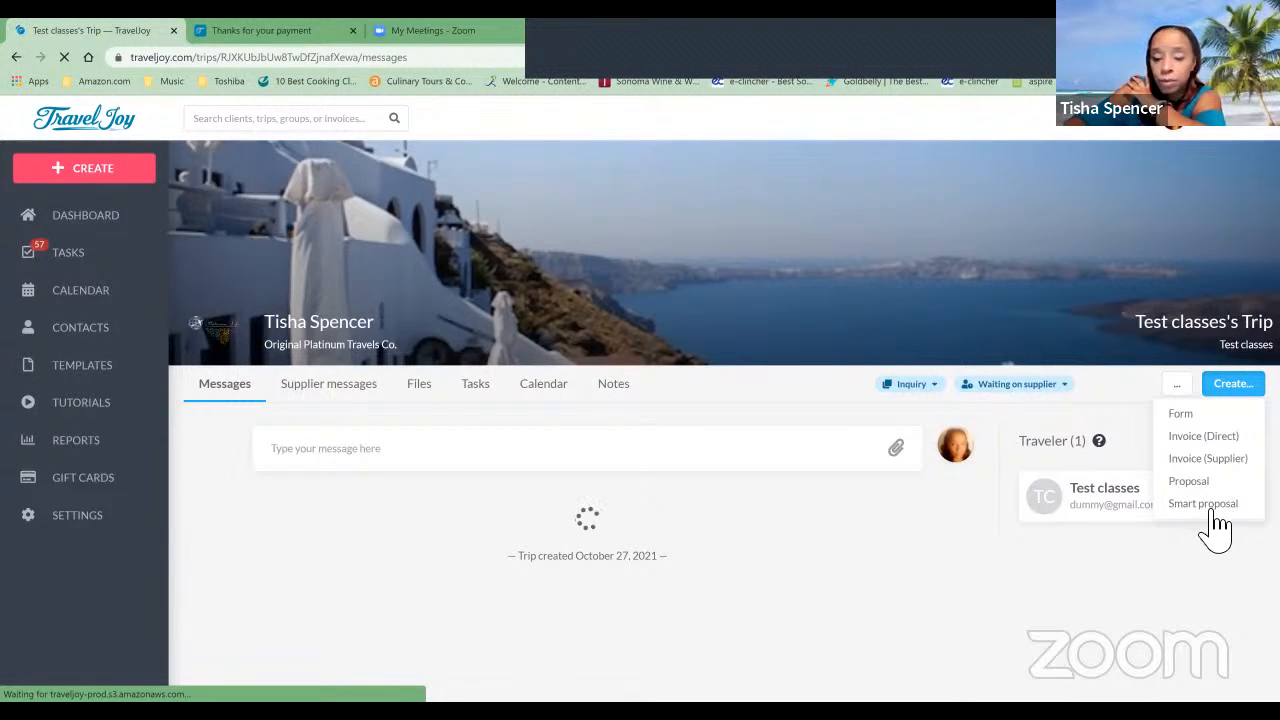
click(1208, 508)
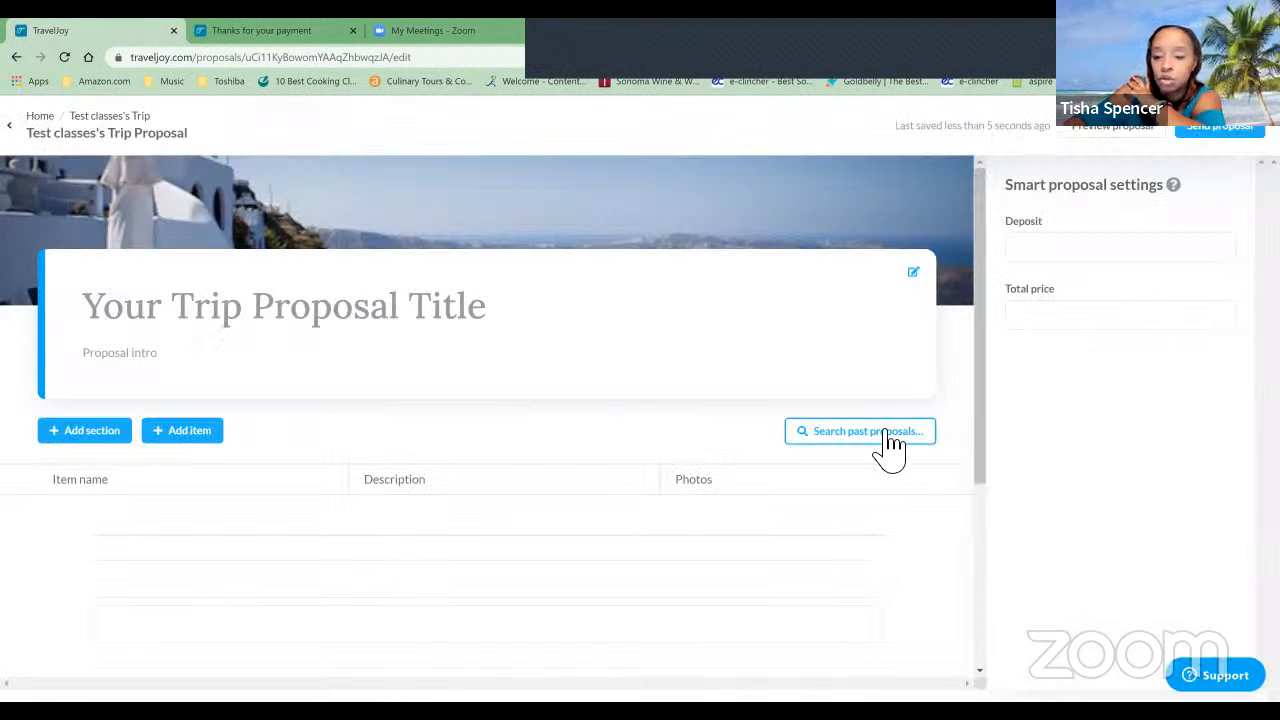
click(886, 432)
text(mexi)
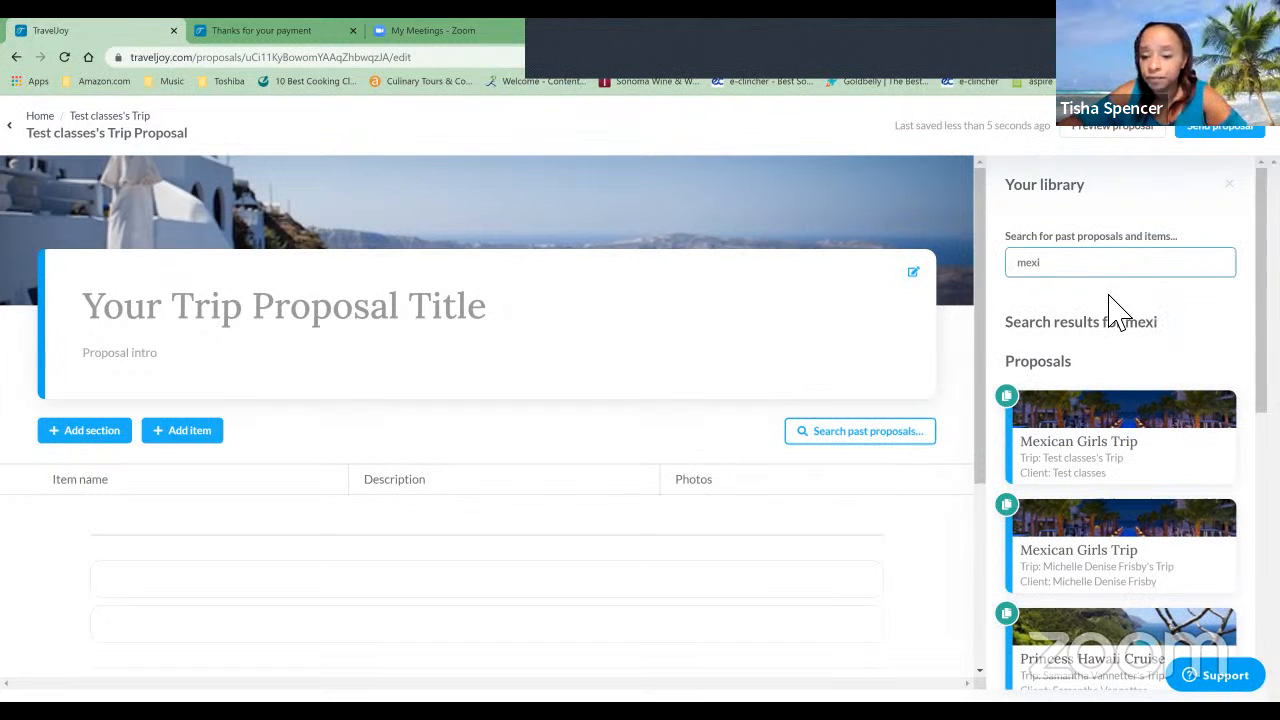
click(1040, 400)
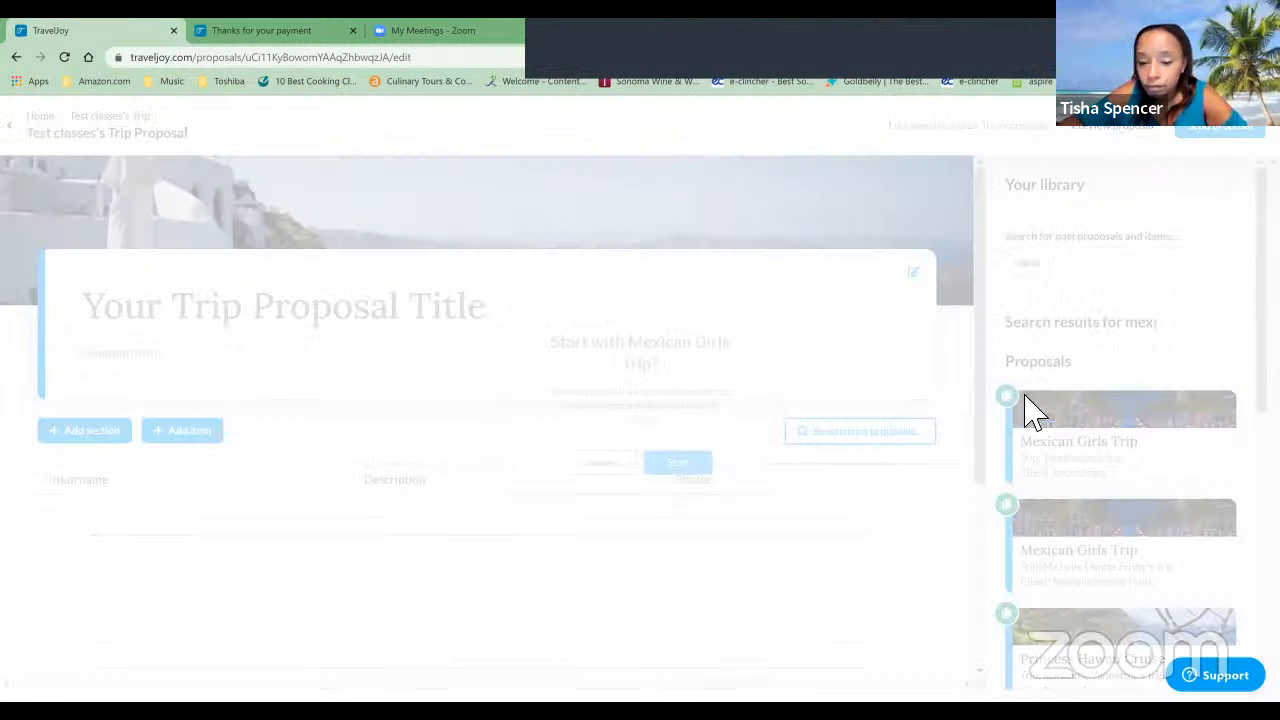
click(684, 468)
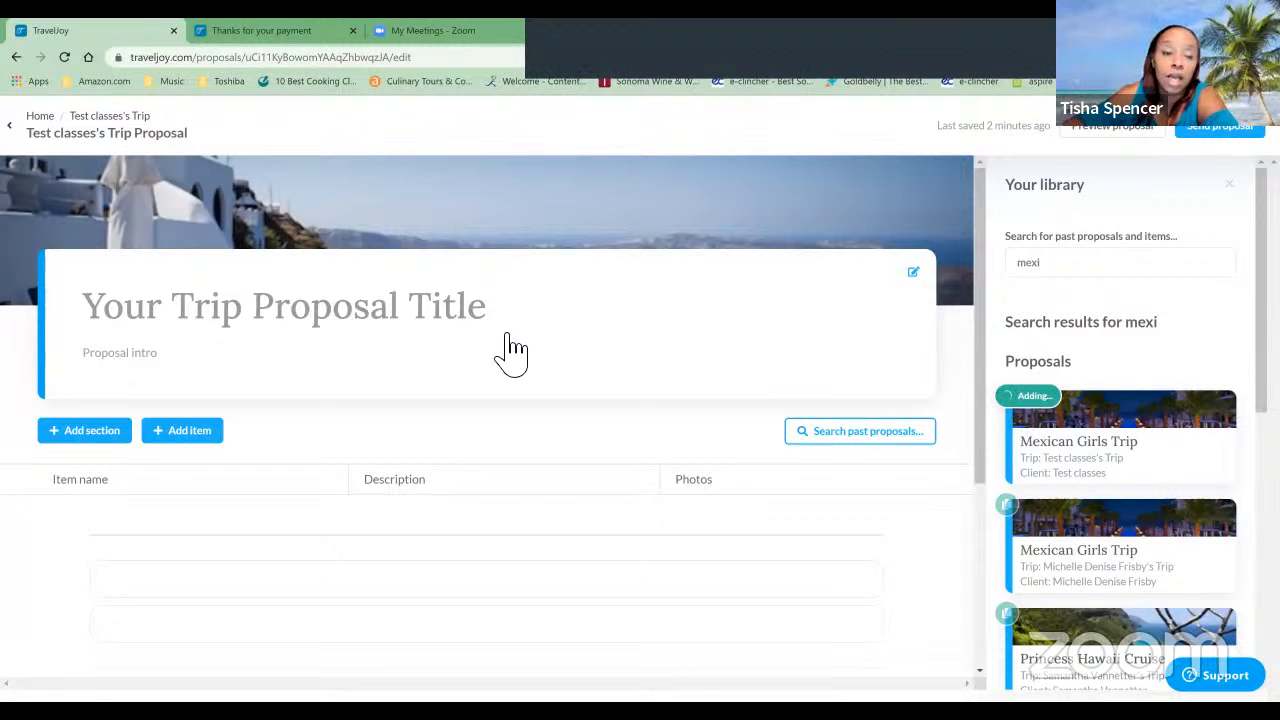
Step: Close the "Thanks for your payment" page and return to the proposal editor
click(272, 36)
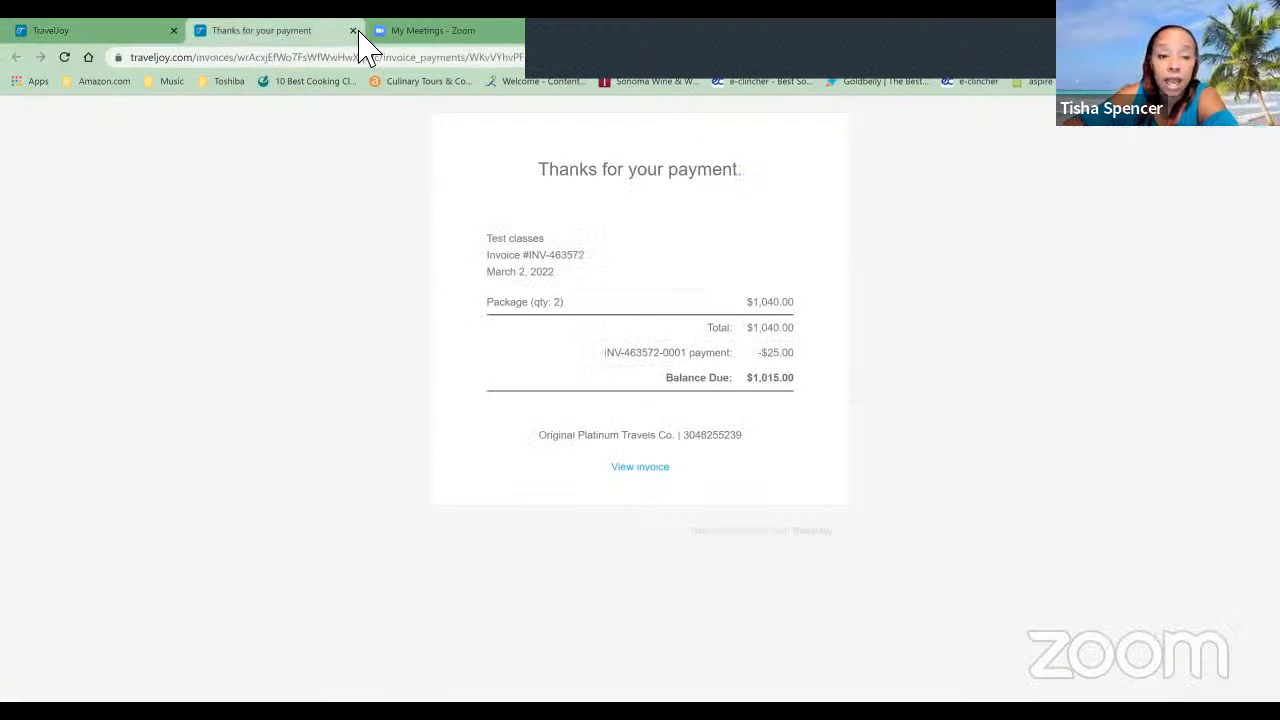
click(353, 31)
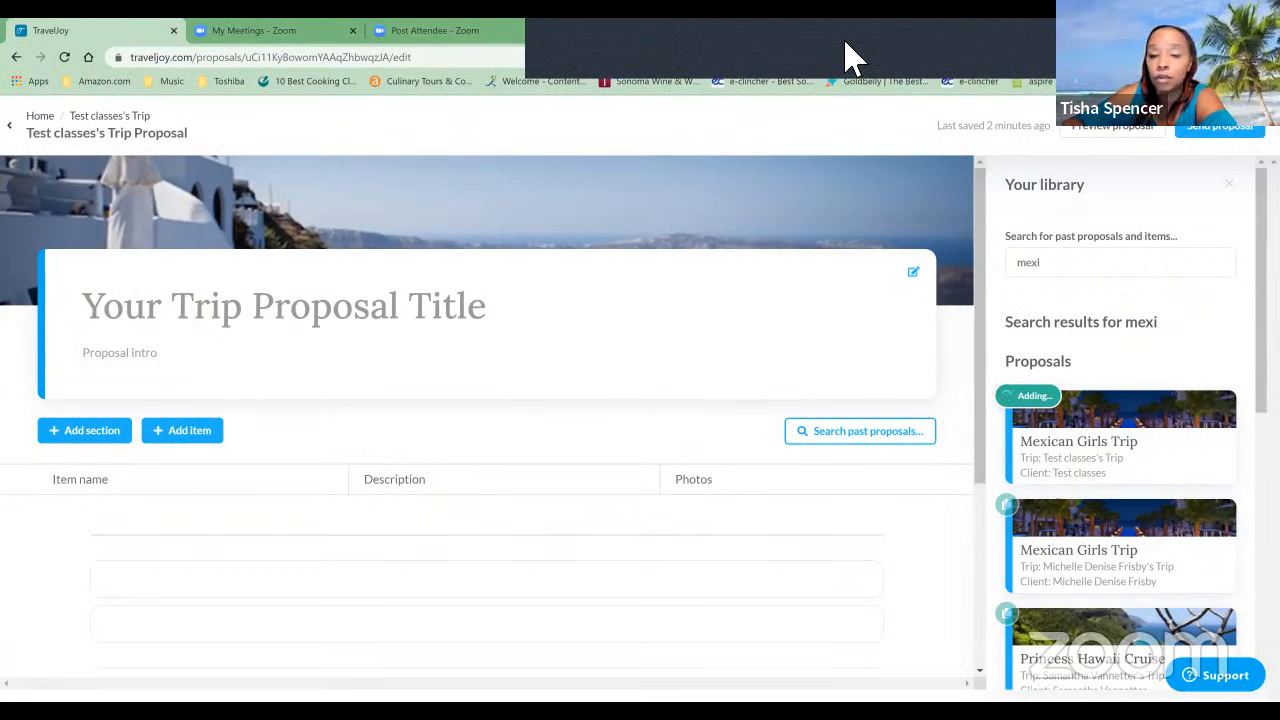
click(846, 43)
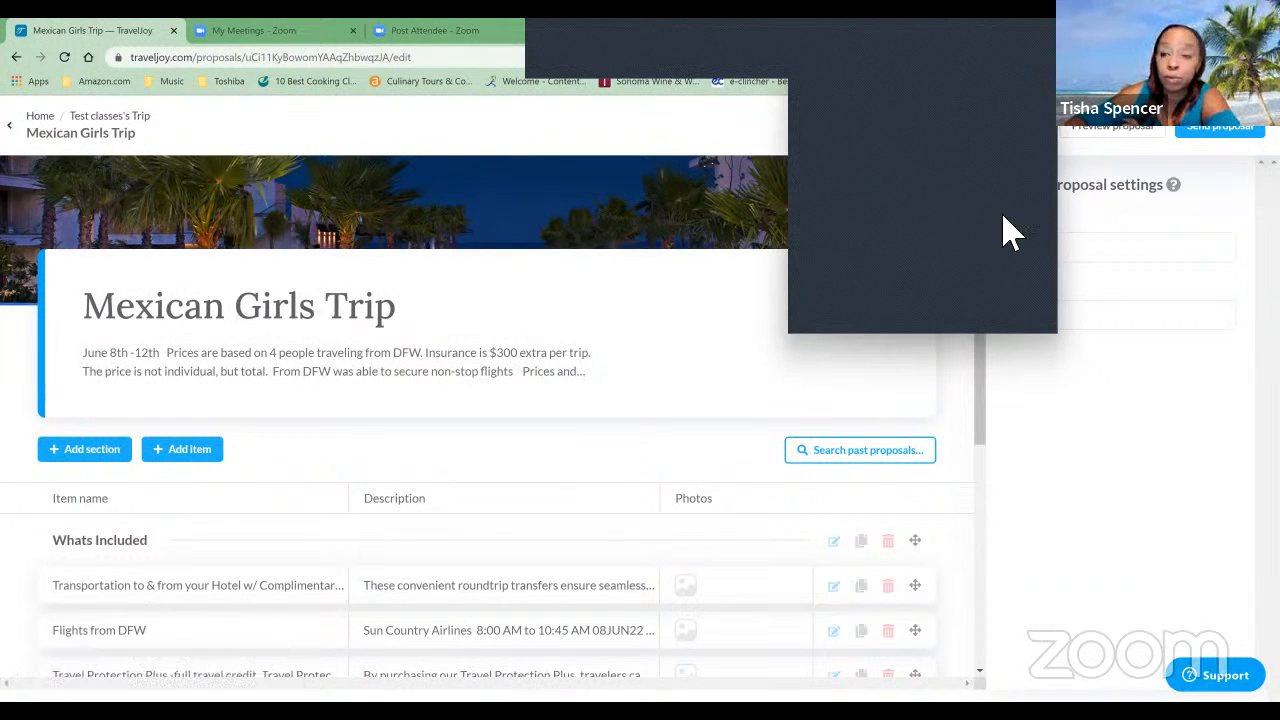
Step: Preview the proposal and review its trip overview and the transportation, flights and travel protection items under Whats Included
click(1114, 130)
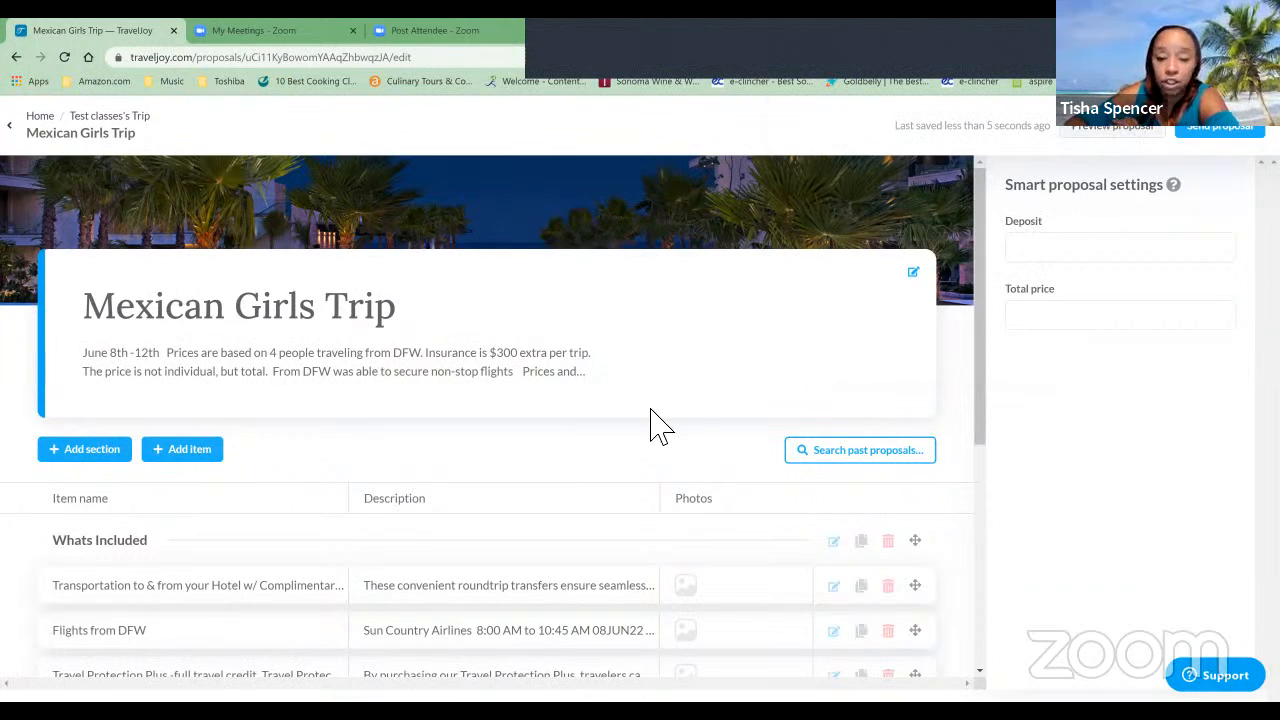
scroll(650, 425, down, 3)
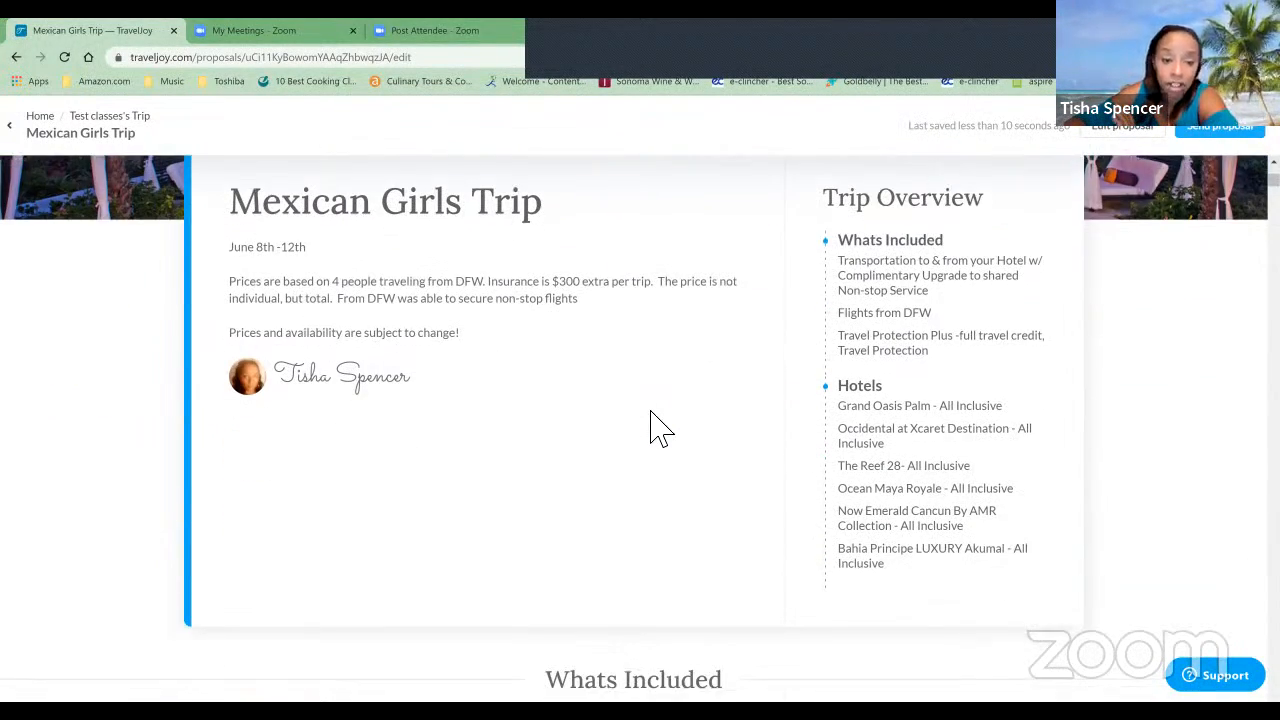
scroll(650, 425, down, 1)
scroll(650, 425, up, 1)
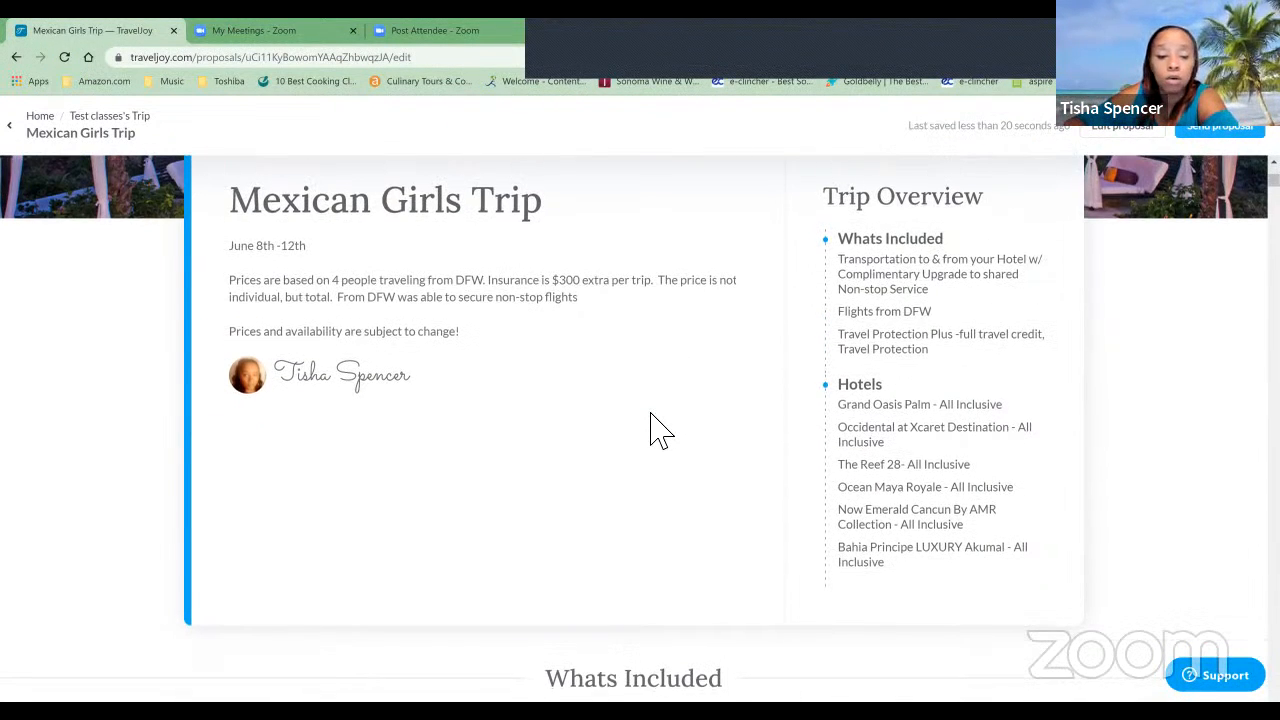
scroll(650, 425, down, 5)
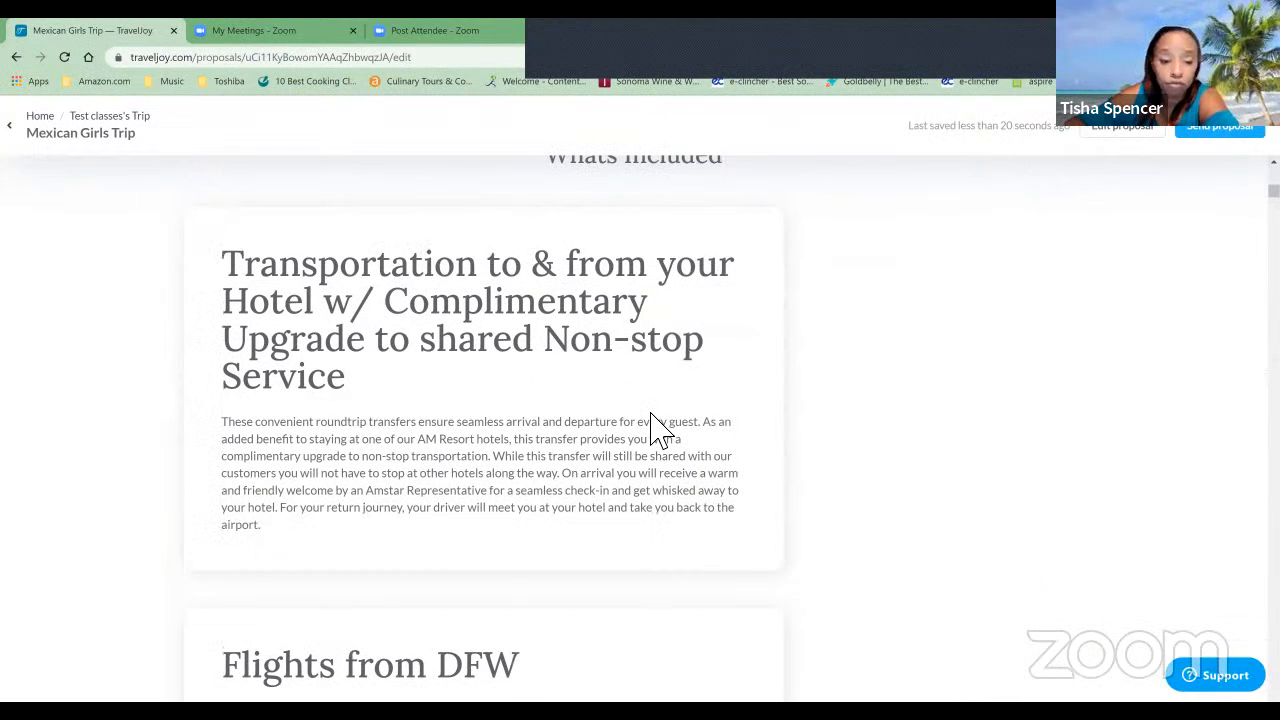
scroll(650, 425, down, 7)
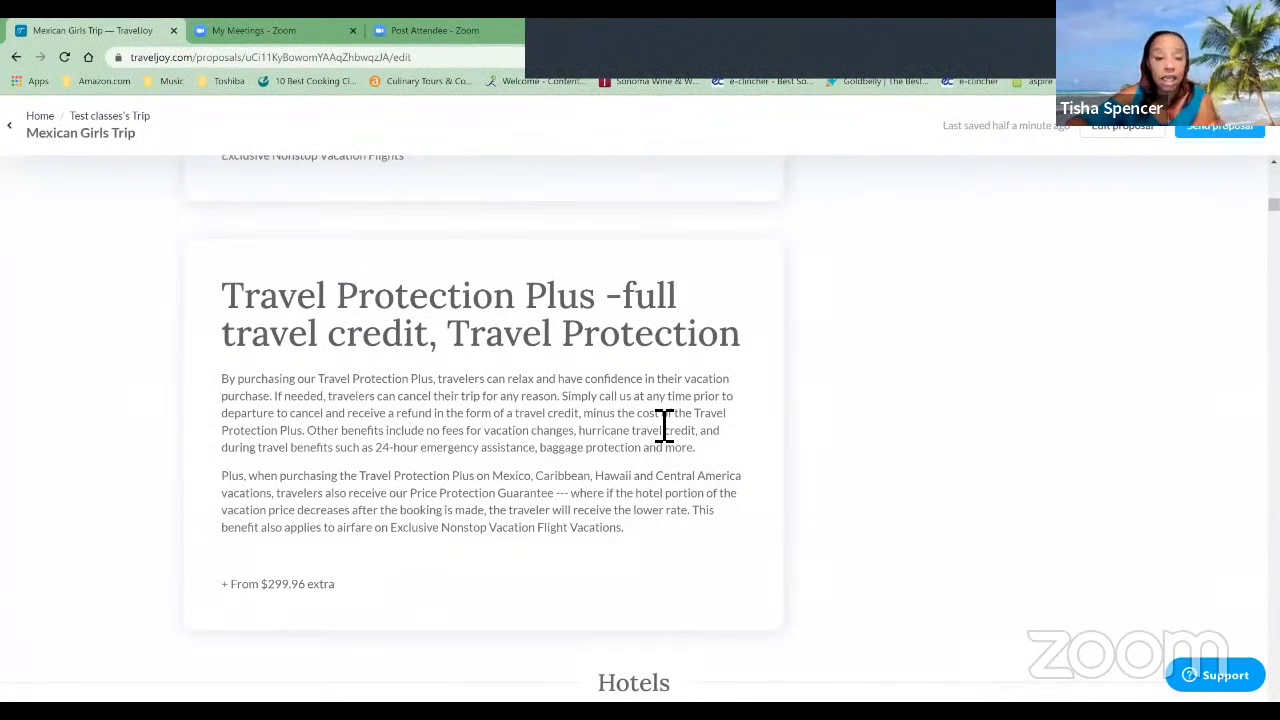
scroll(654, 428, up, 5)
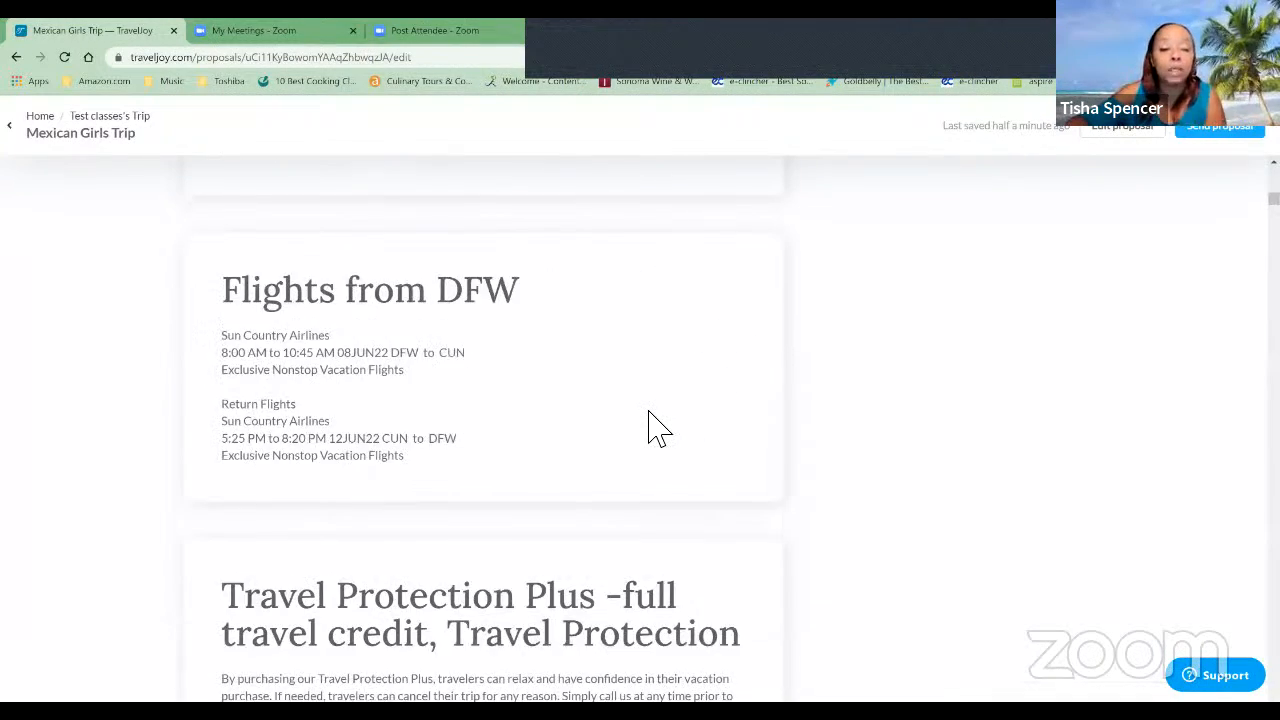
scroll(654, 428, down, 9)
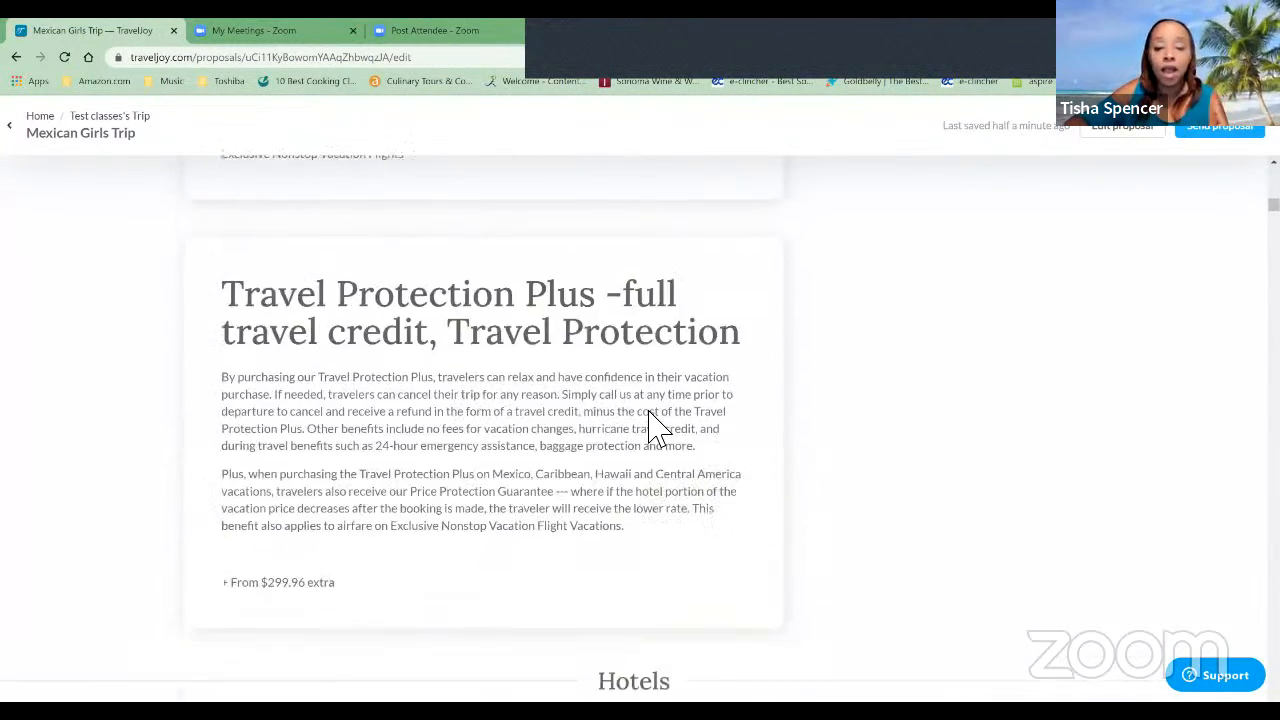
Step: Examine the Grand Oasis Palm hotel option in the preview and browse several pictures in its photo gallery
scroll(654, 428, down, 2)
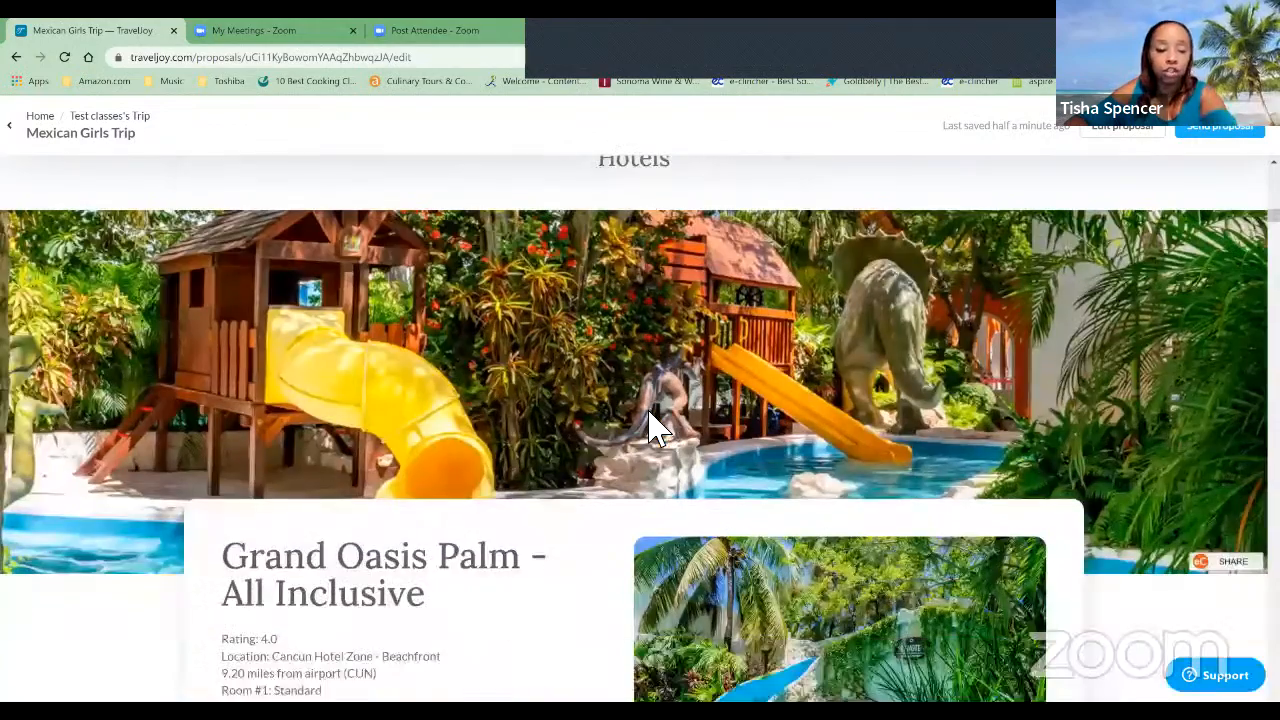
scroll(652, 428, down, 3)
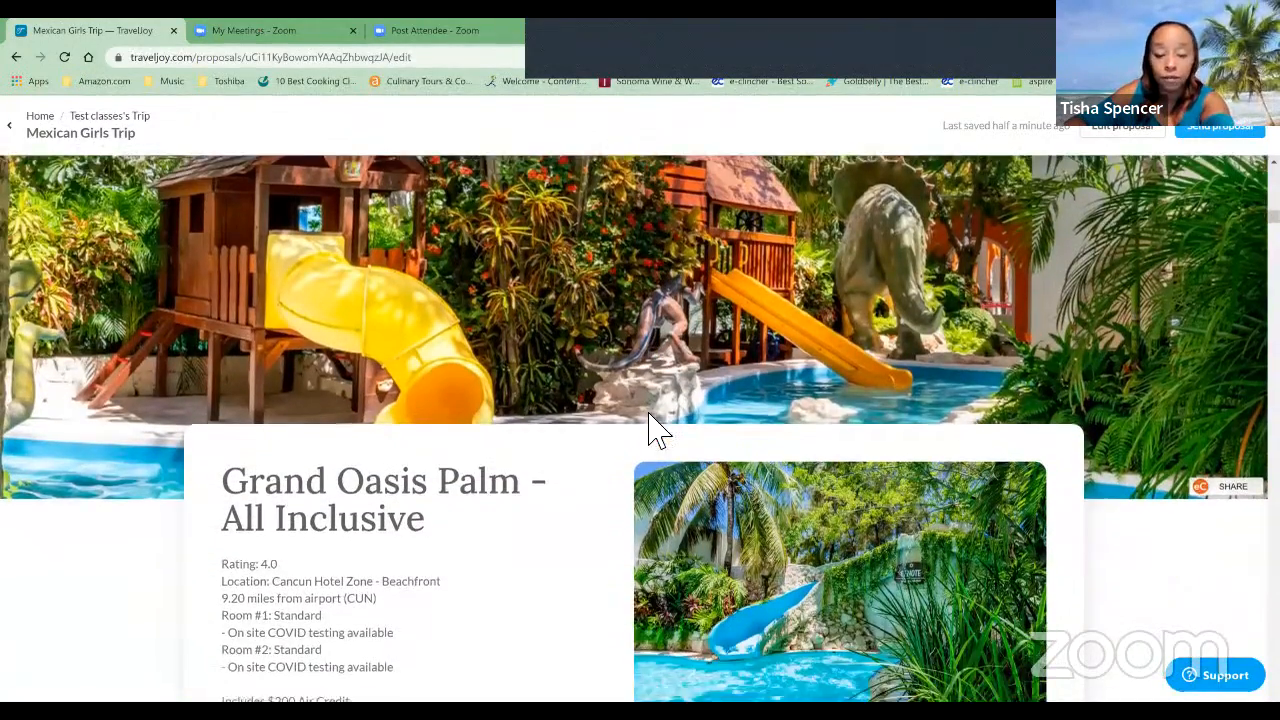
scroll(660, 430, down, 1)
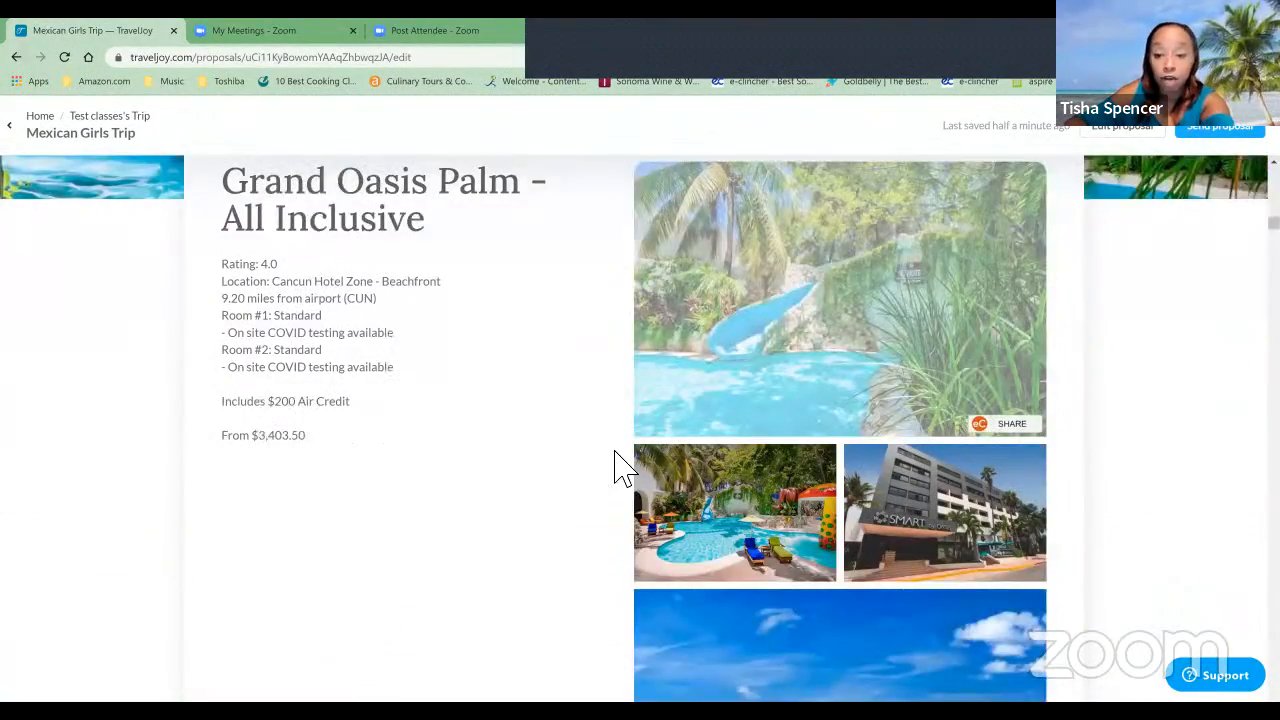
click(901, 366)
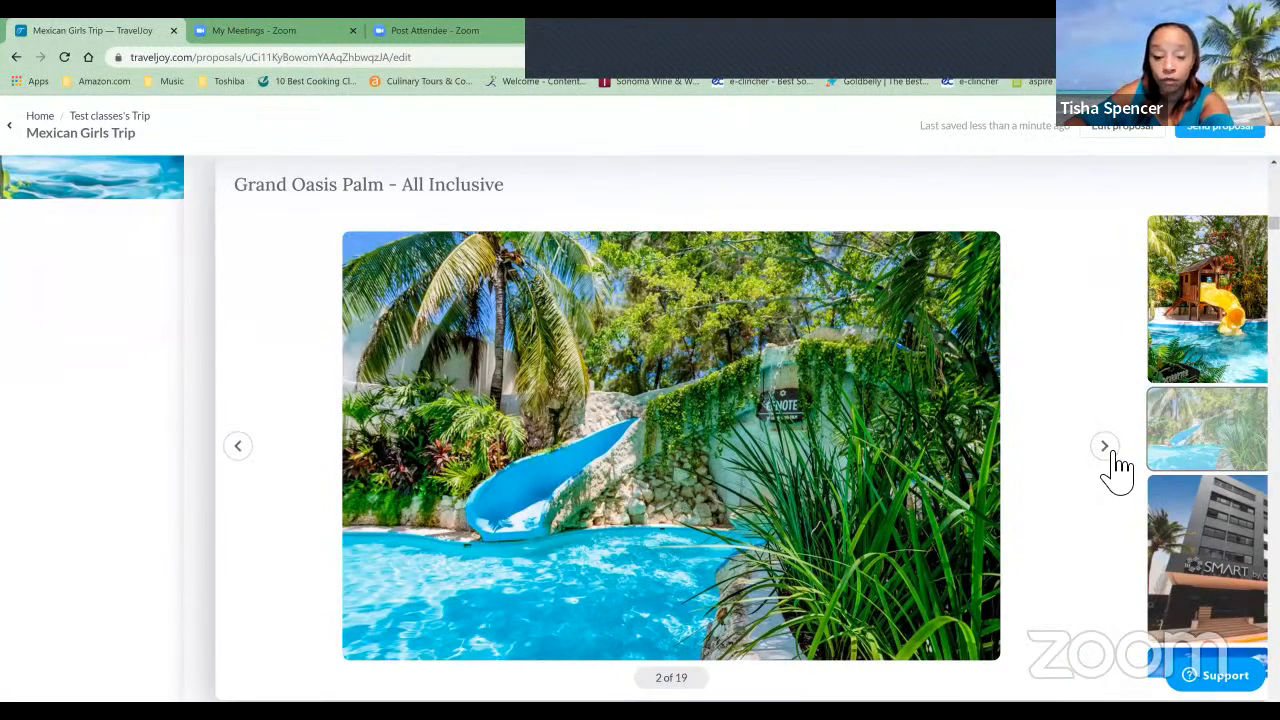
click(1105, 447)
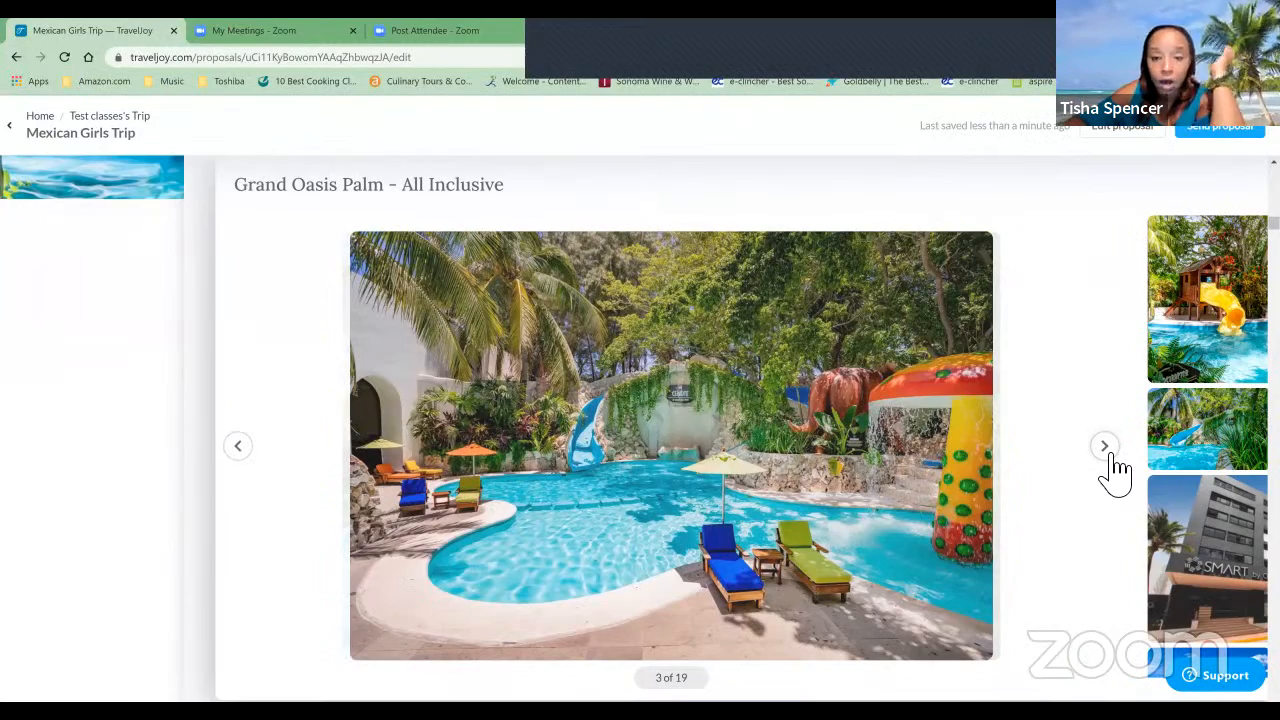
click(1105, 447)
click(1105, 447)
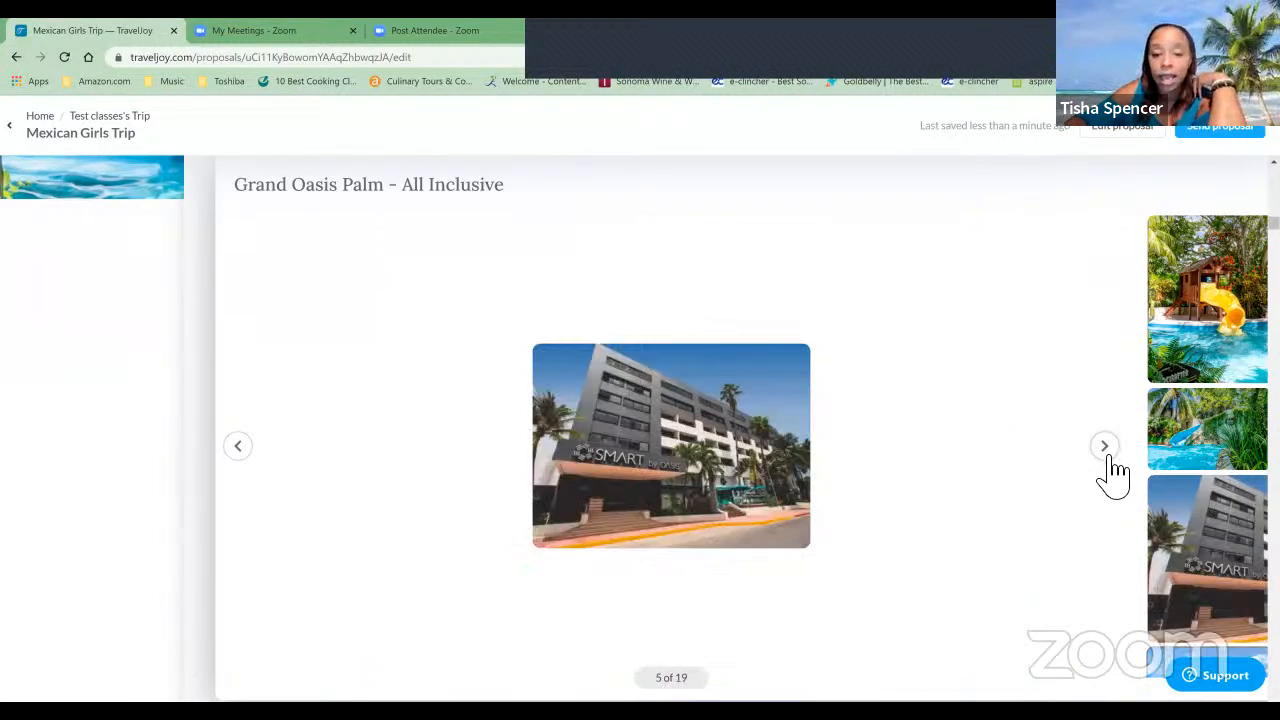
click(1105, 447)
key(Escape)
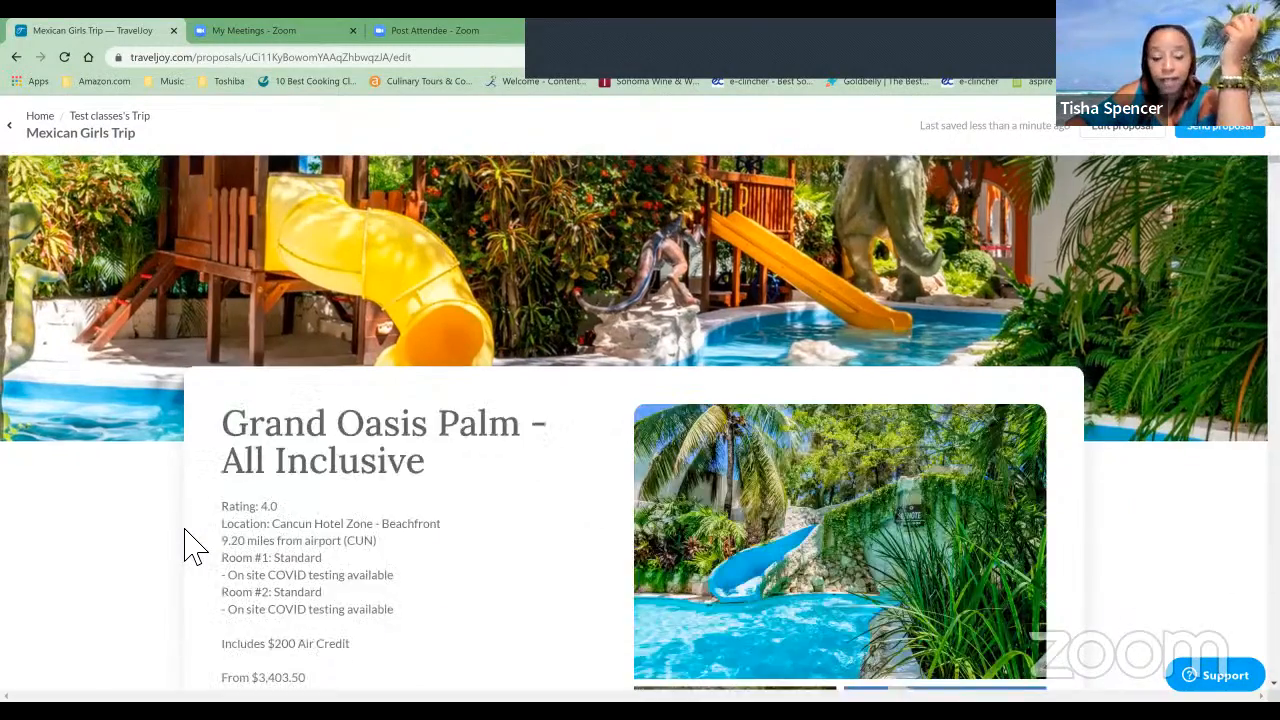
Step: Look through the details and photos of the Occidental at Xcaret Destination and The Reef 28 hotel options
scroll(195, 548, down, 5)
scroll(195, 548, down, 10)
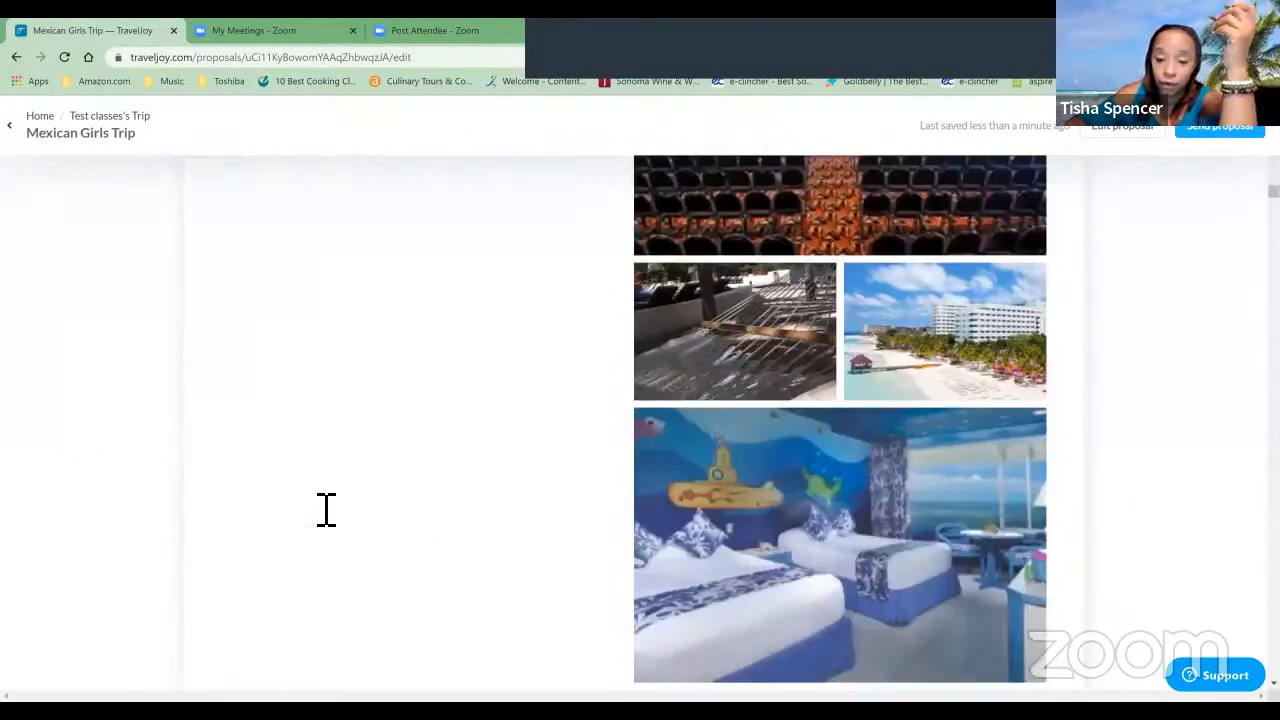
scroll(326, 510, down, 10)
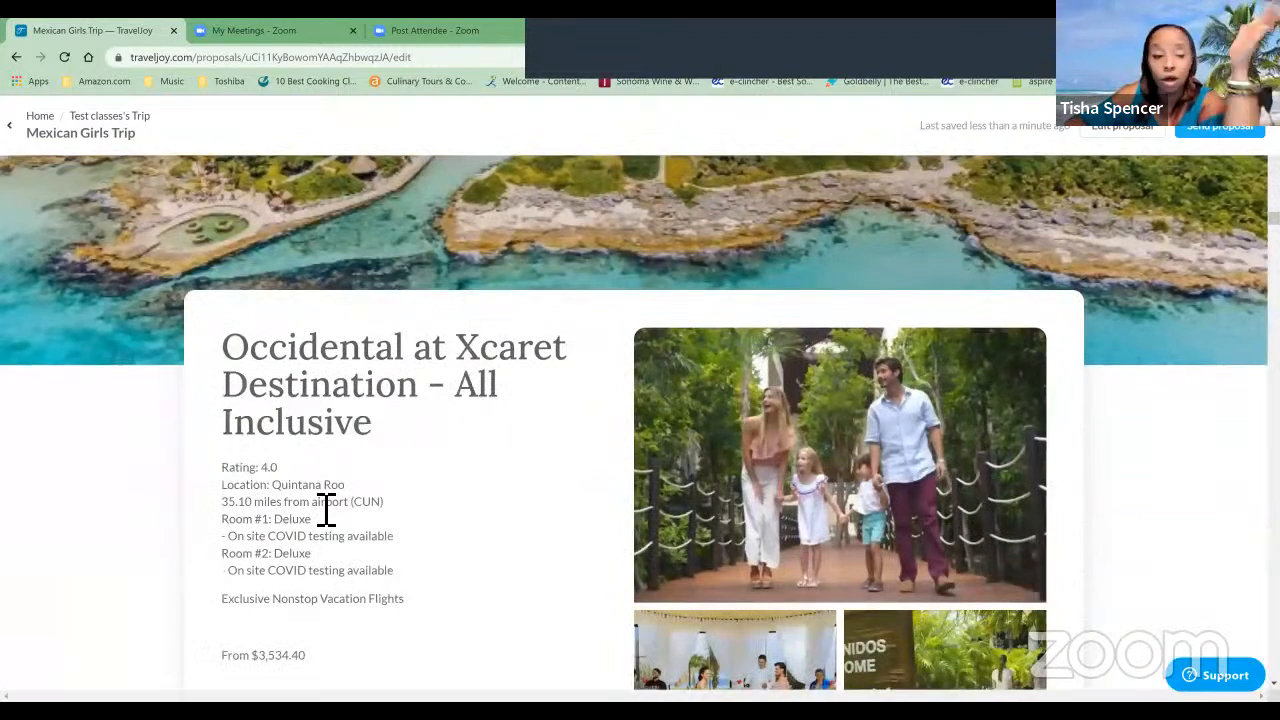
scroll(326, 510, up, 3)
scroll(310, 510, down, 5)
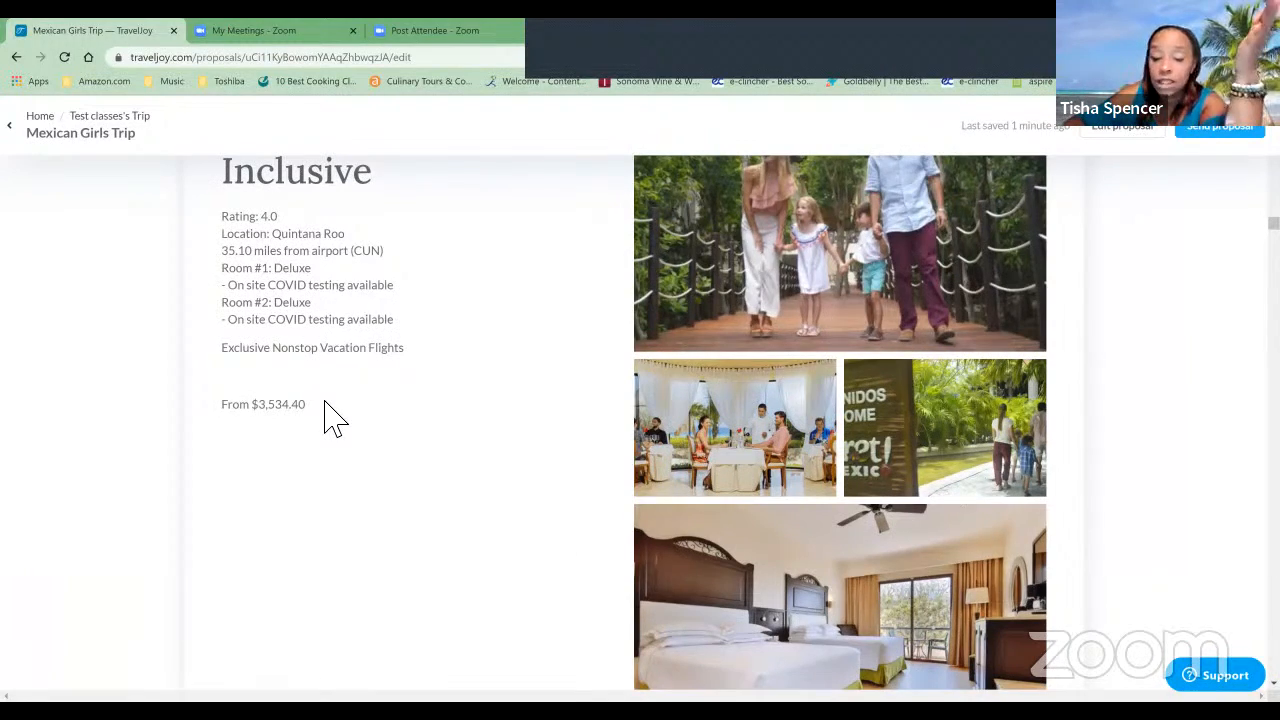
scroll(333, 418, down, 9)
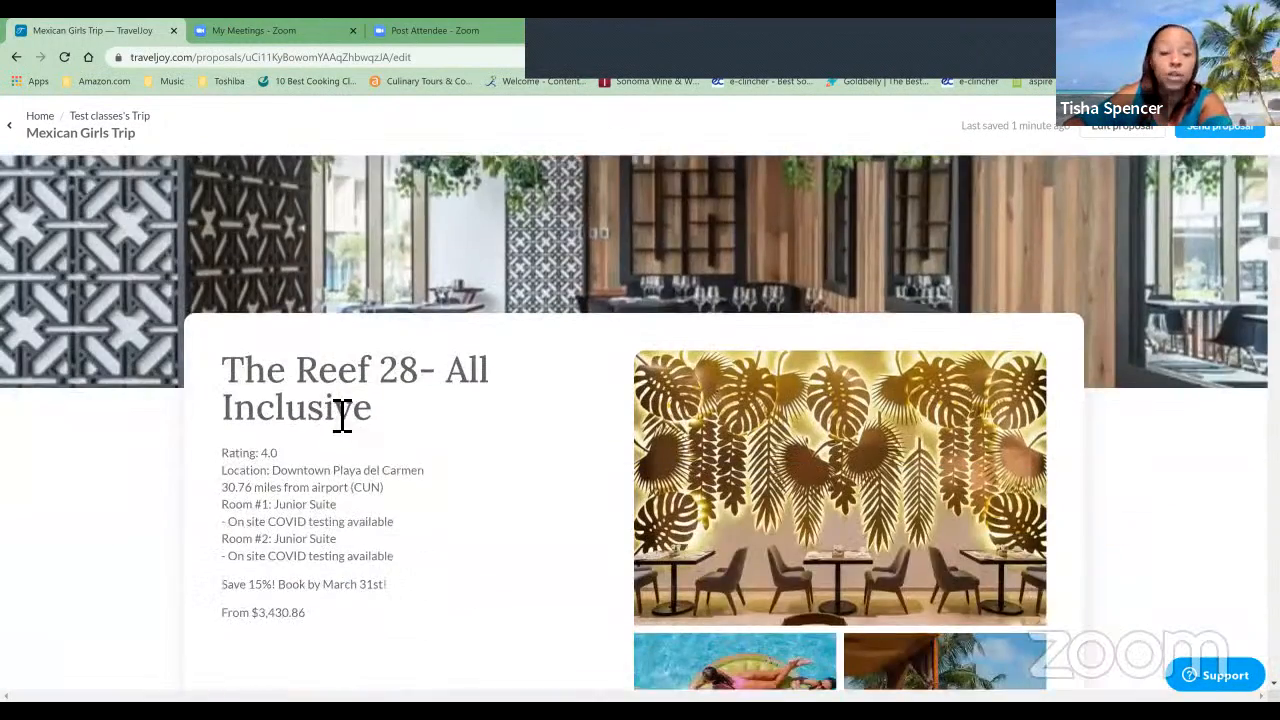
scroll(342, 415, up, 2)
scroll(342, 415, down, 3)
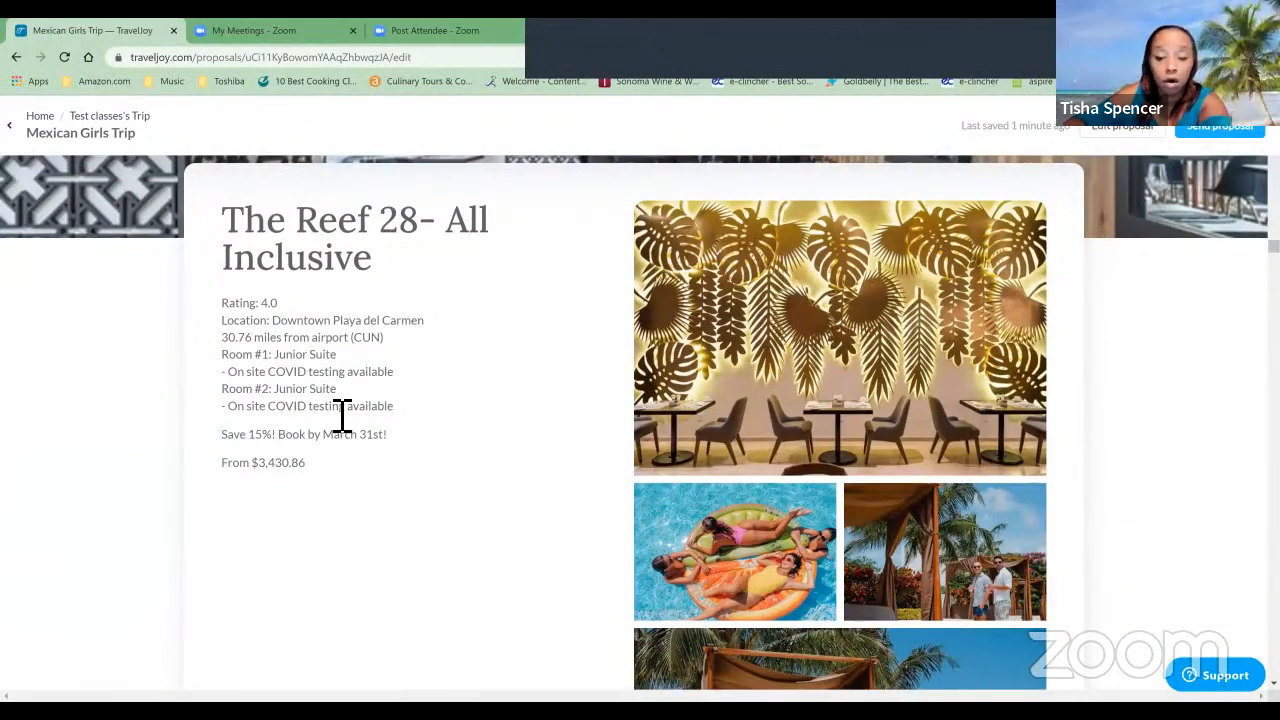
scroll(342, 415, down, 4)
scroll(335, 418, down, 15)
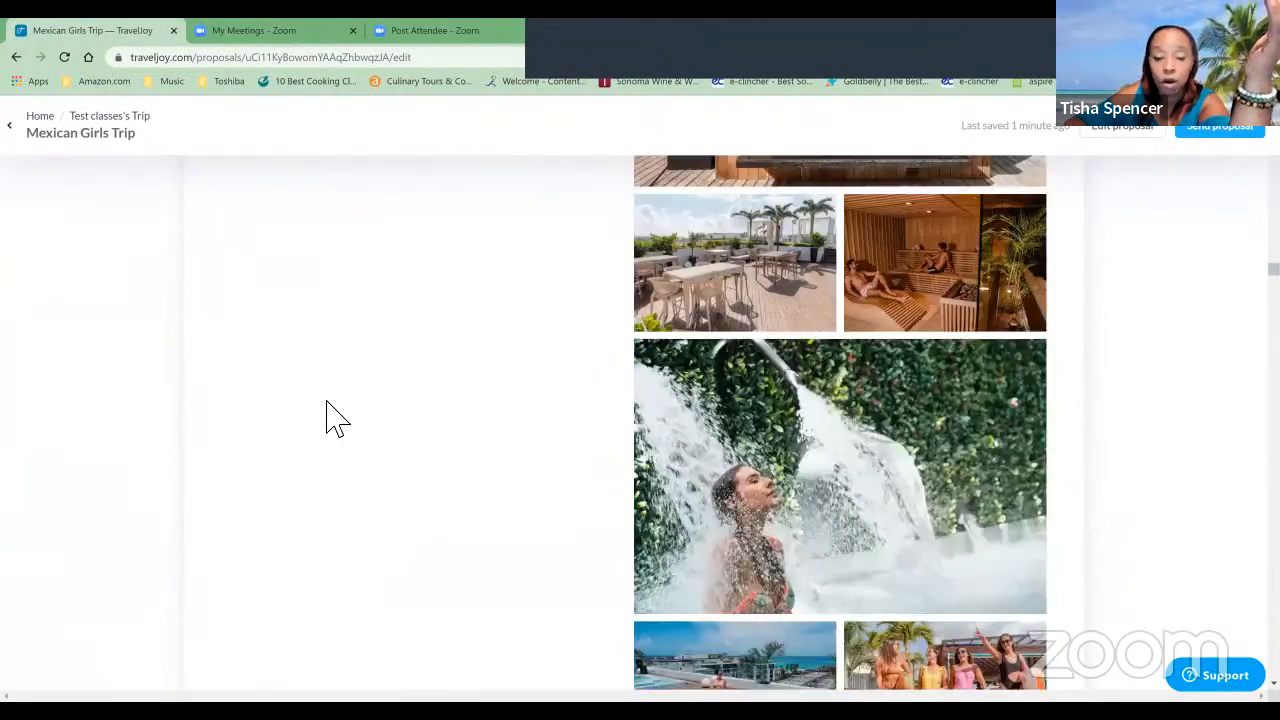
scroll(335, 418, down, 15)
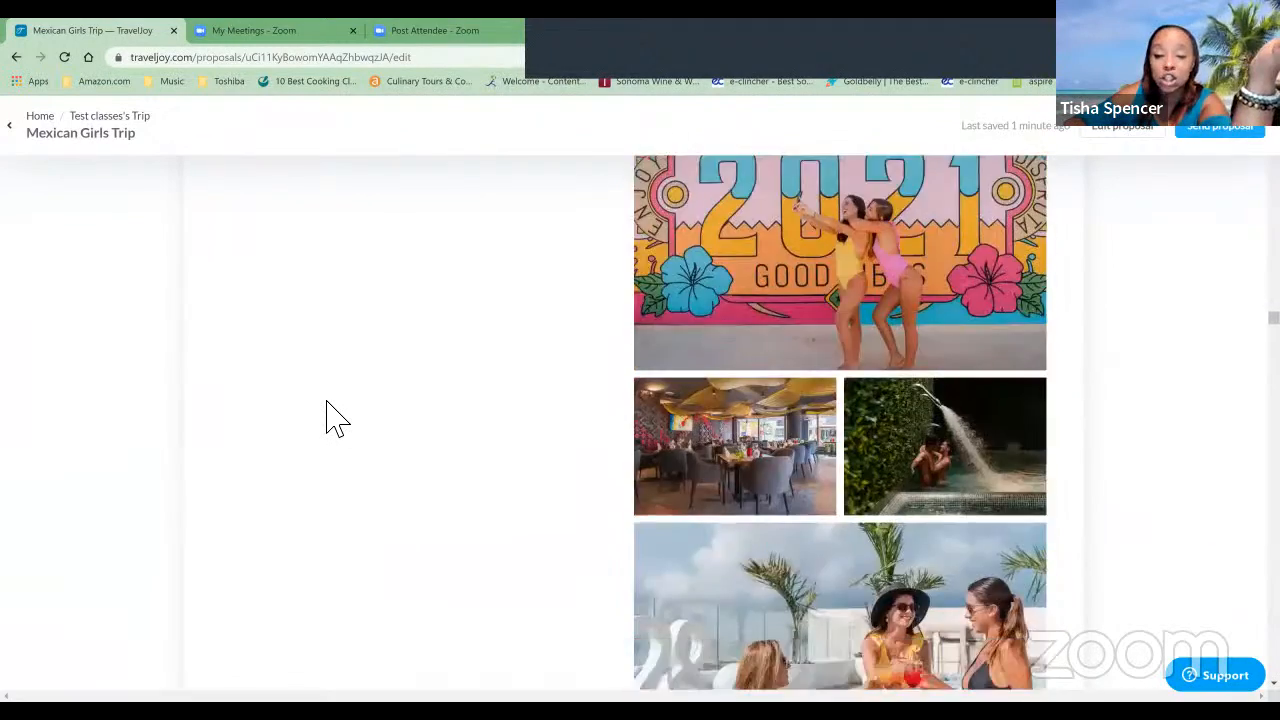
scroll(335, 418, down, 15)
scroll(335, 418, down, 15)
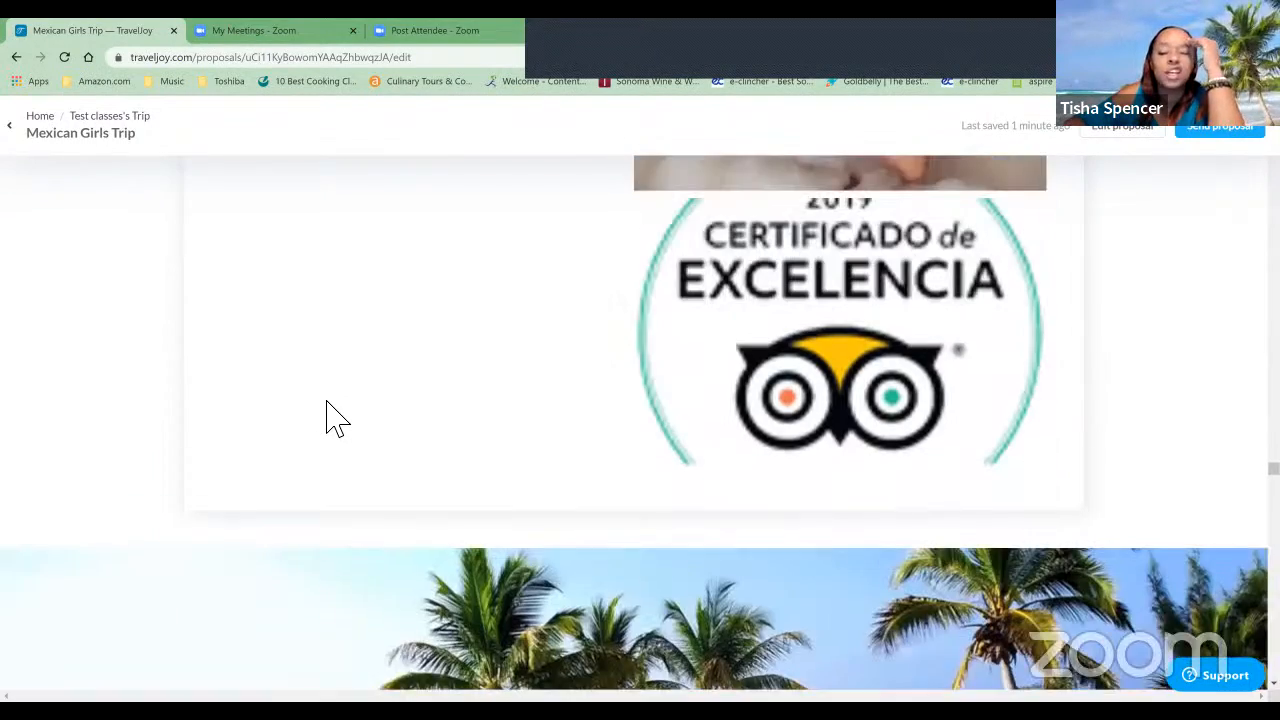
Step: Examine the Ocean Maya Royale option and look through the remaining hotels to the end of the proposal preview
scroll(335, 418, down, 6)
scroll(331, 340, down, 2)
scroll(325, 345, up, 5)
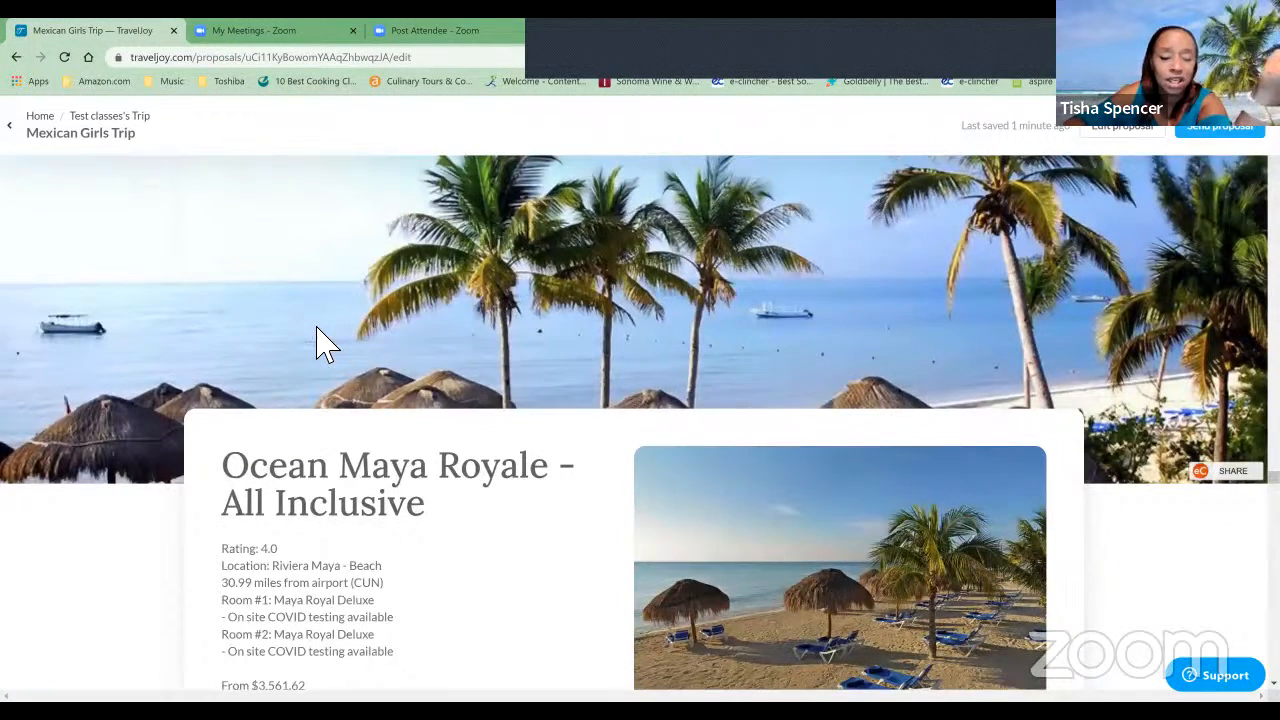
scroll(325, 345, down, 2)
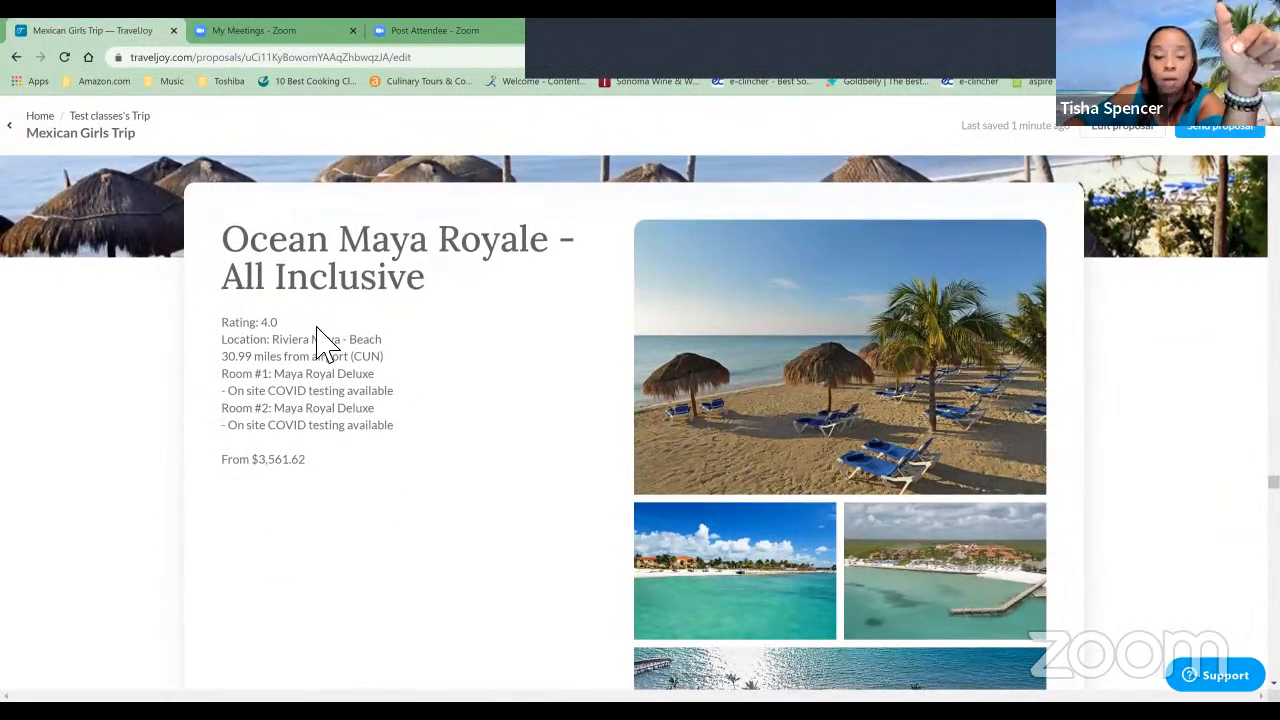
scroll(318, 350, down, 10)
scroll(316, 349, down, 10)
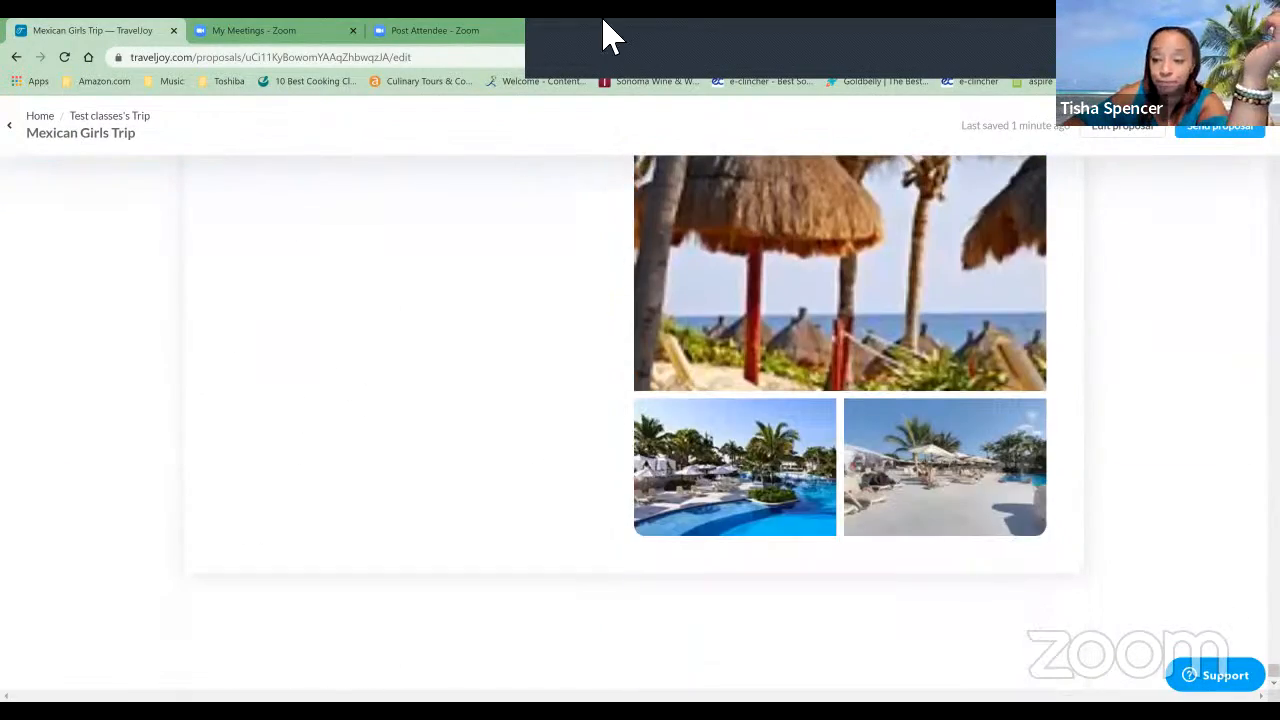
Step: Return to editing the Mexican Girls Trip proposal and examine its title and intro and the deposit and total price fields
click(1160, 131)
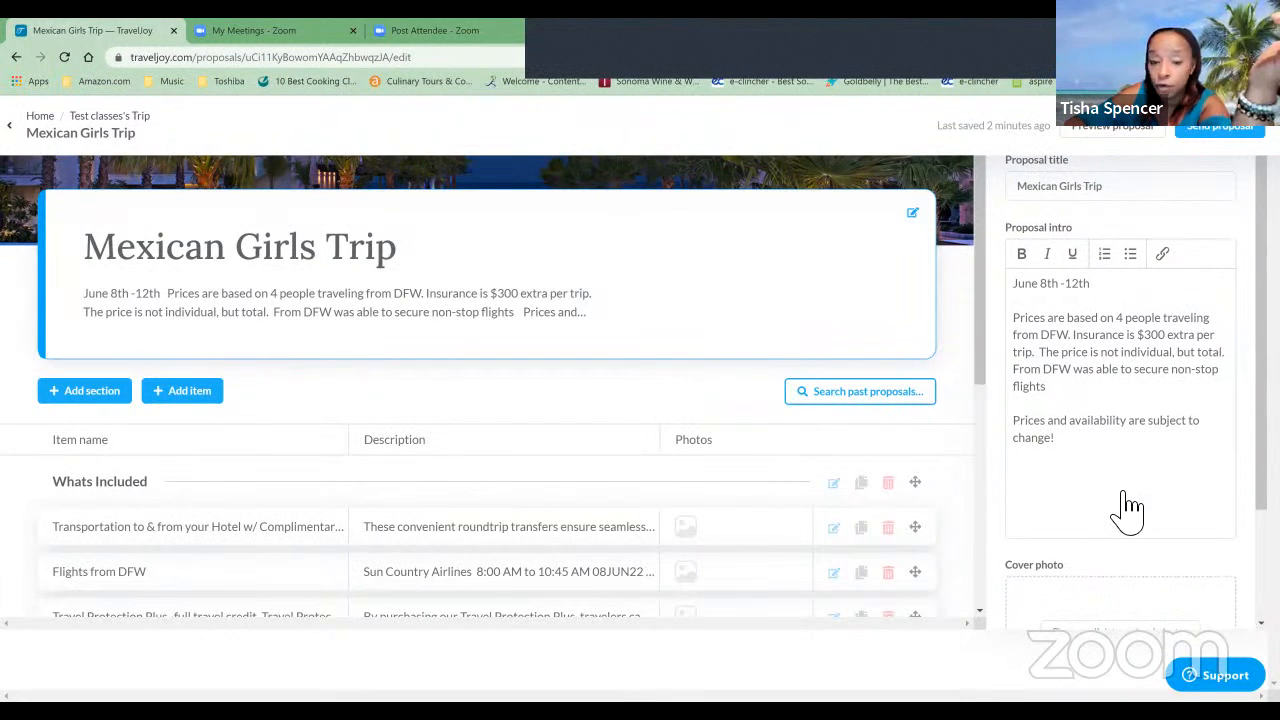
scroll(1122, 492, down, 2)
scroll(1122, 492, up, 2)
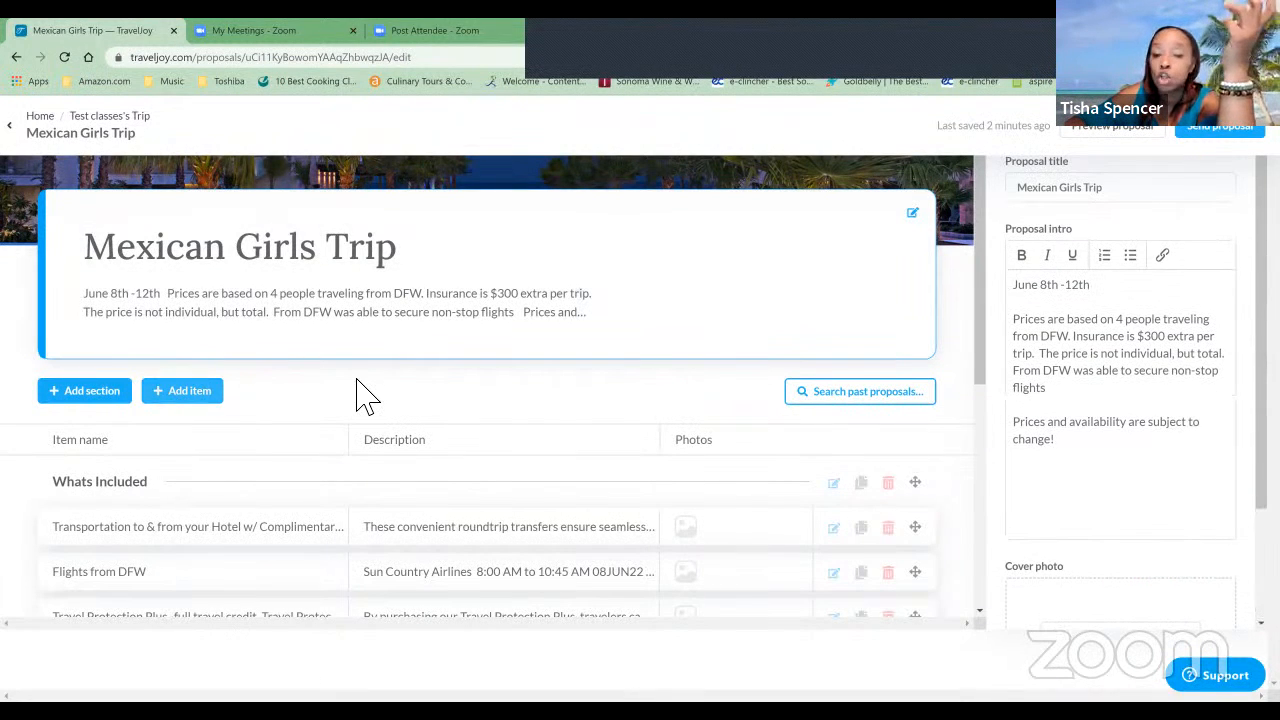
click(461, 332)
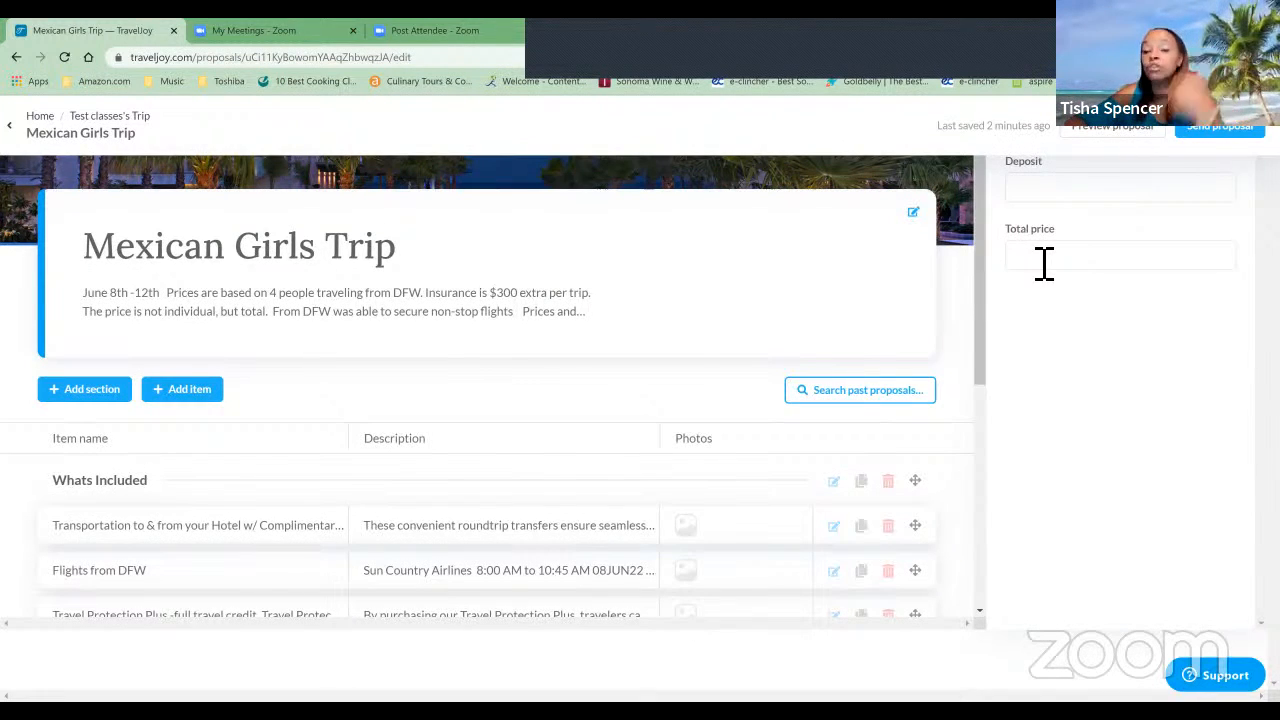
click(1090, 198)
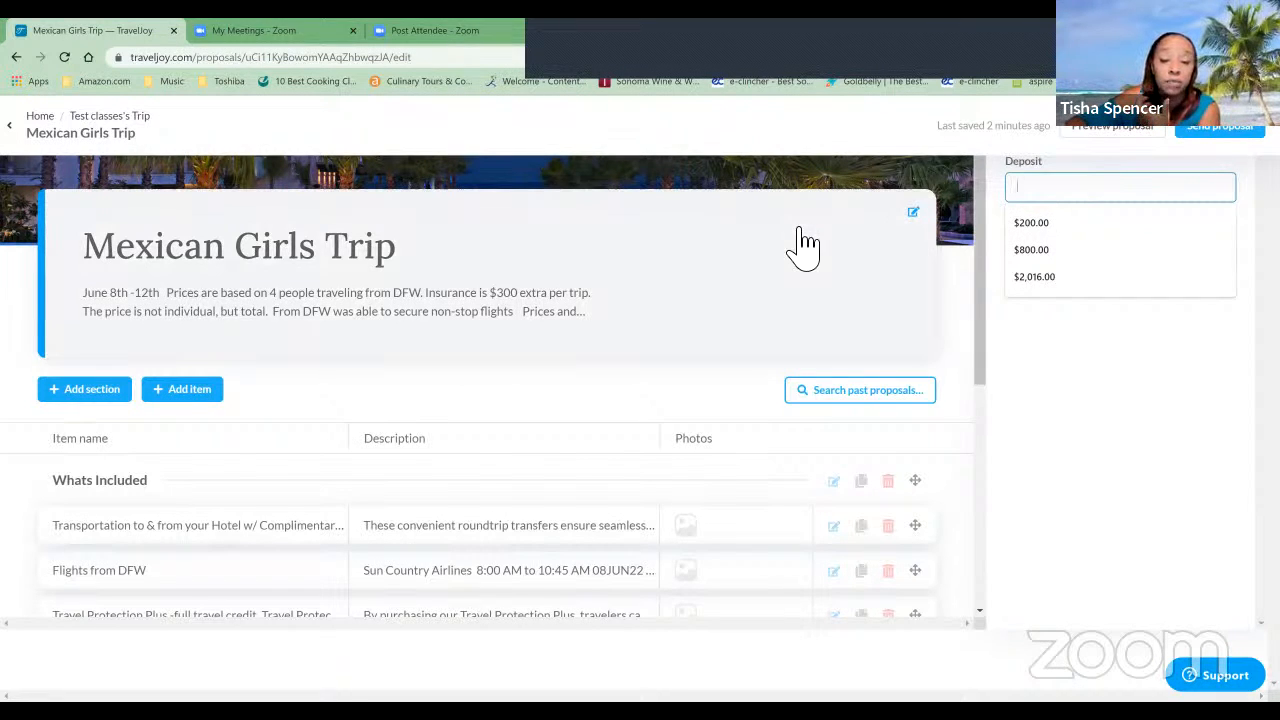
click(783, 287)
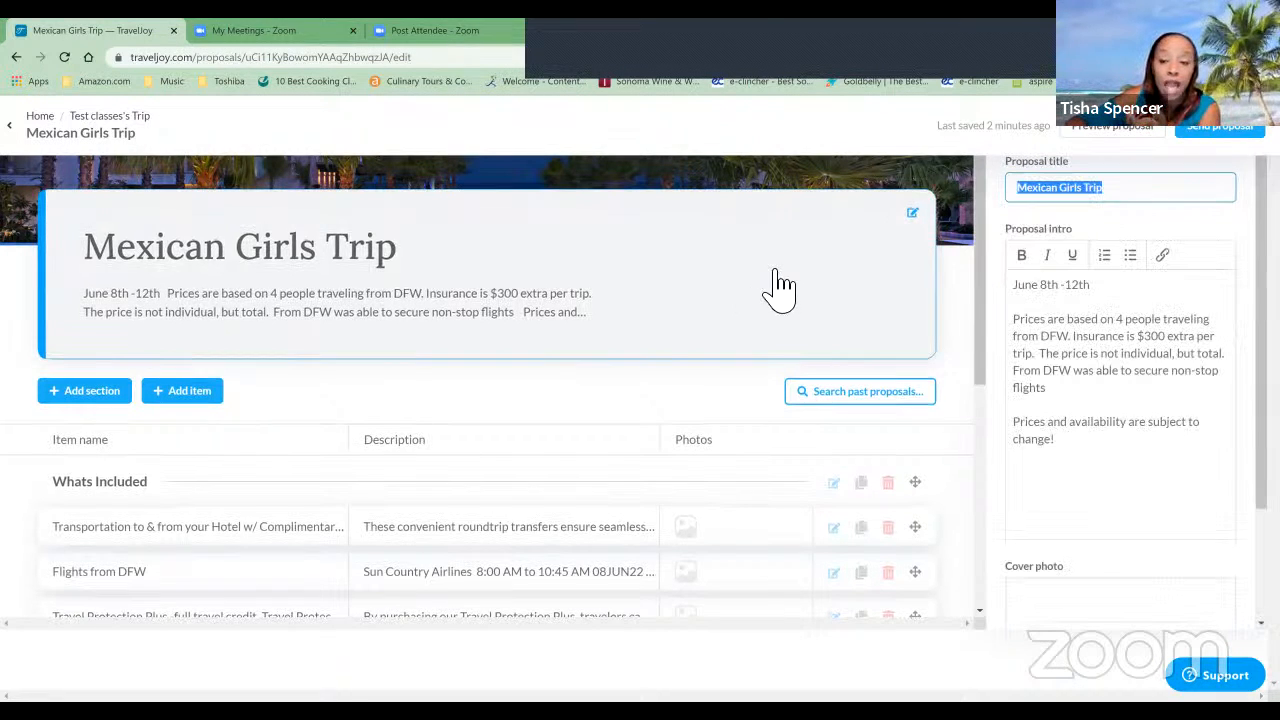
click(656, 388)
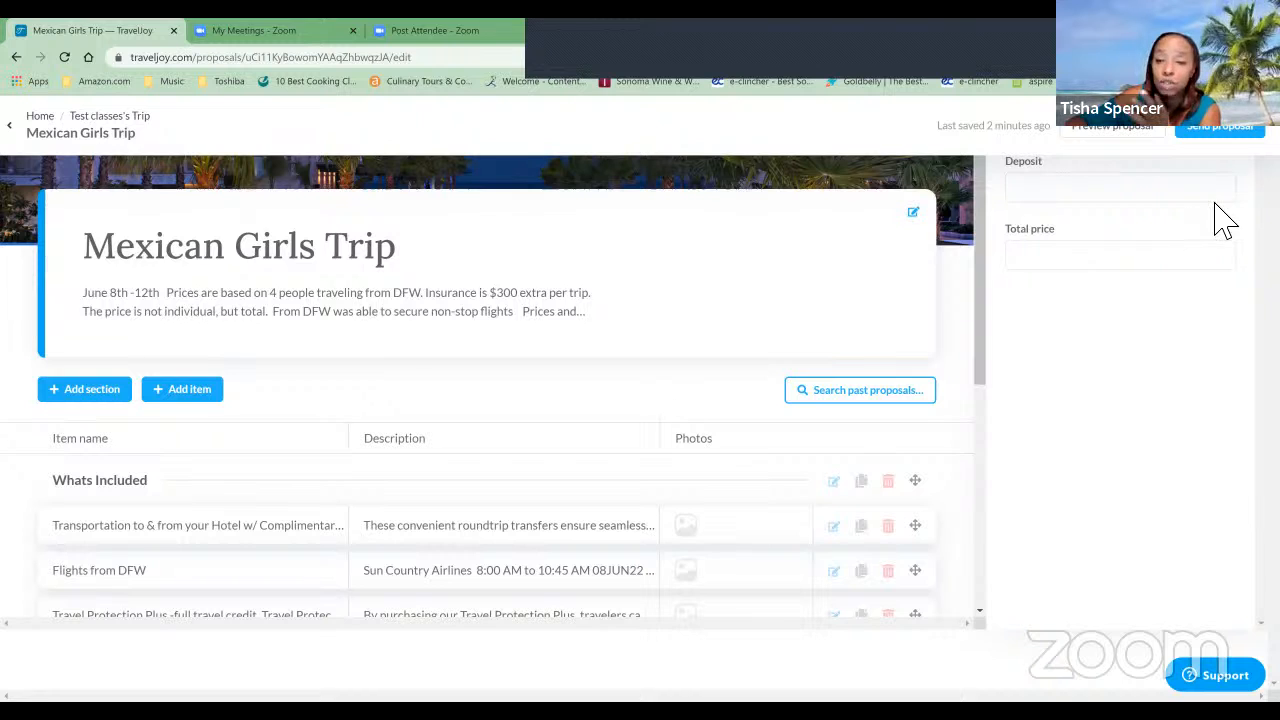
click(1142, 262)
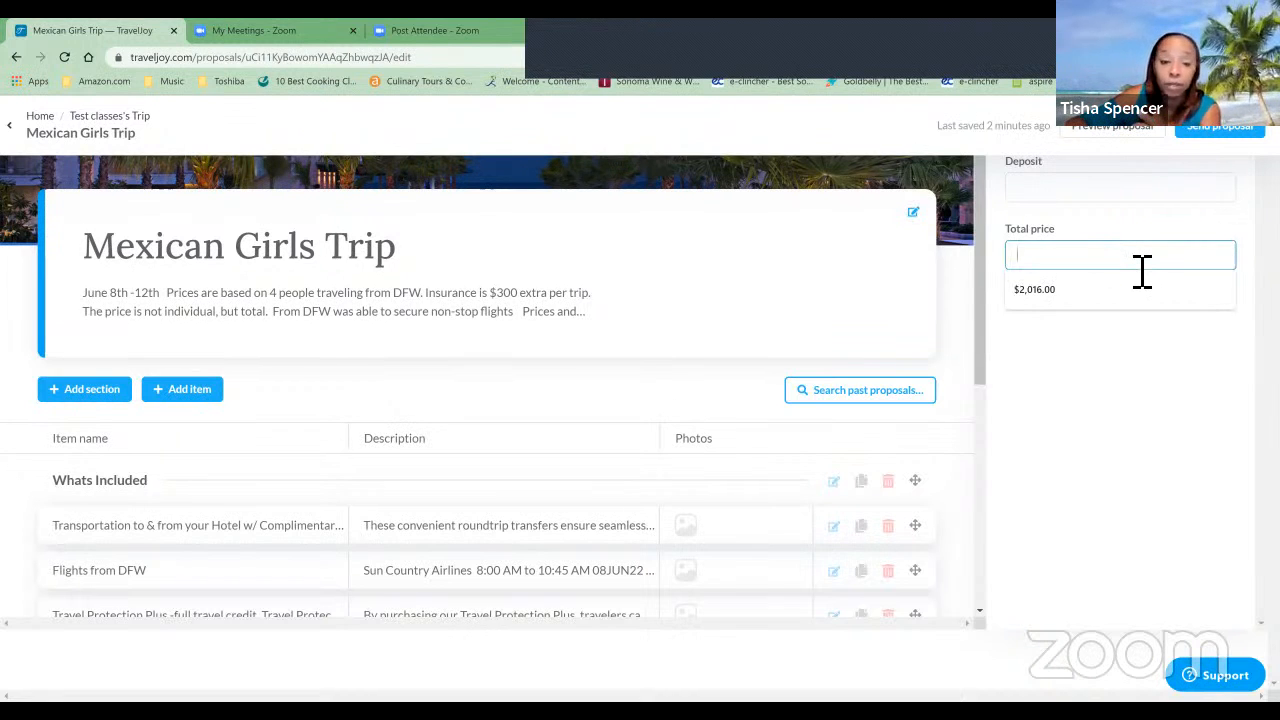
Step: Open the Grand Oasis Palm hotel item, look through its photos and show the website URL field for adding photos
scroll(416, 492, down, 1)
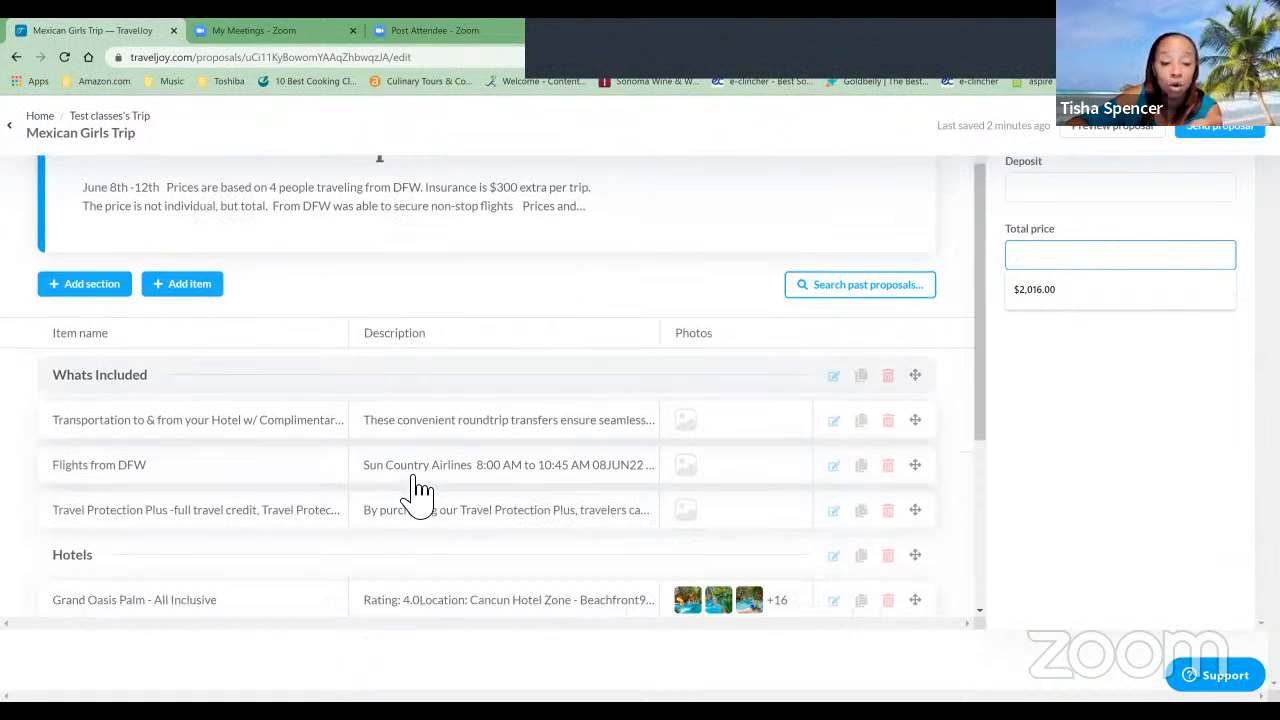
scroll(470, 380, down, 2)
click(433, 410)
scroll(1195, 478, down, 1)
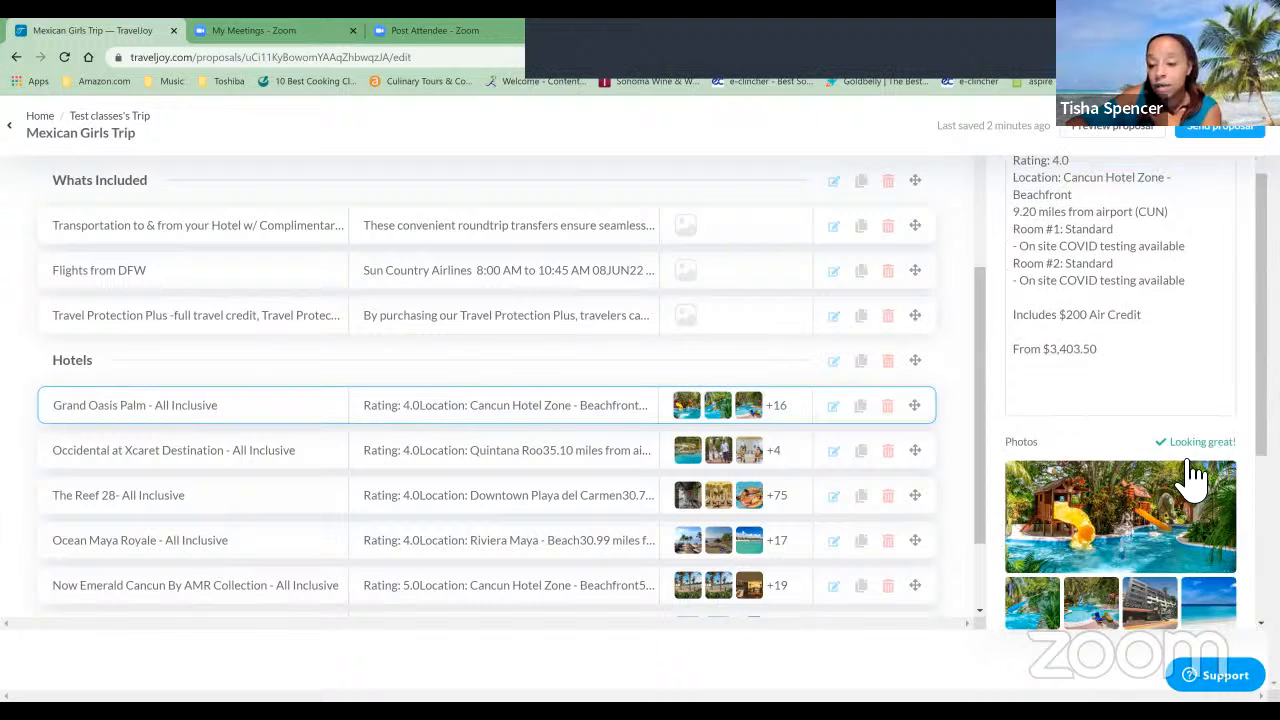
scroll(1195, 478, down, 3)
scroll(1154, 590, up, 1)
scroll(1154, 583, down, 1)
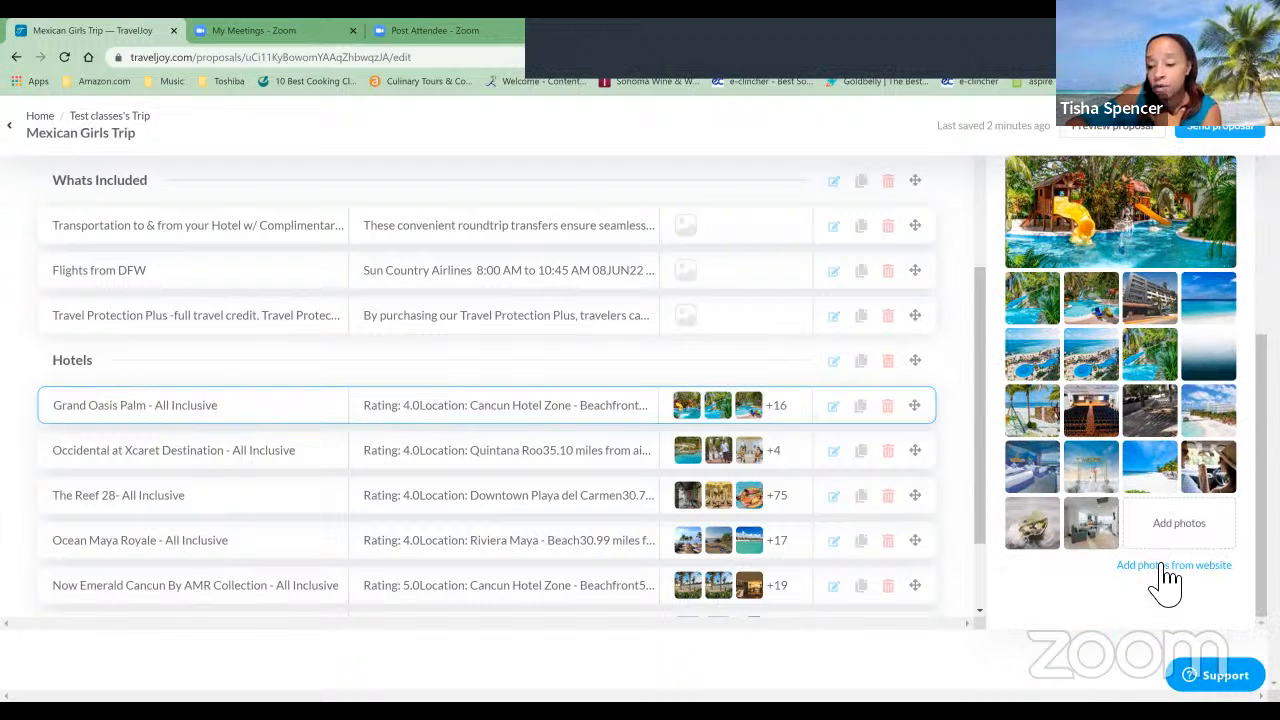
click(1163, 567)
click(1160, 578)
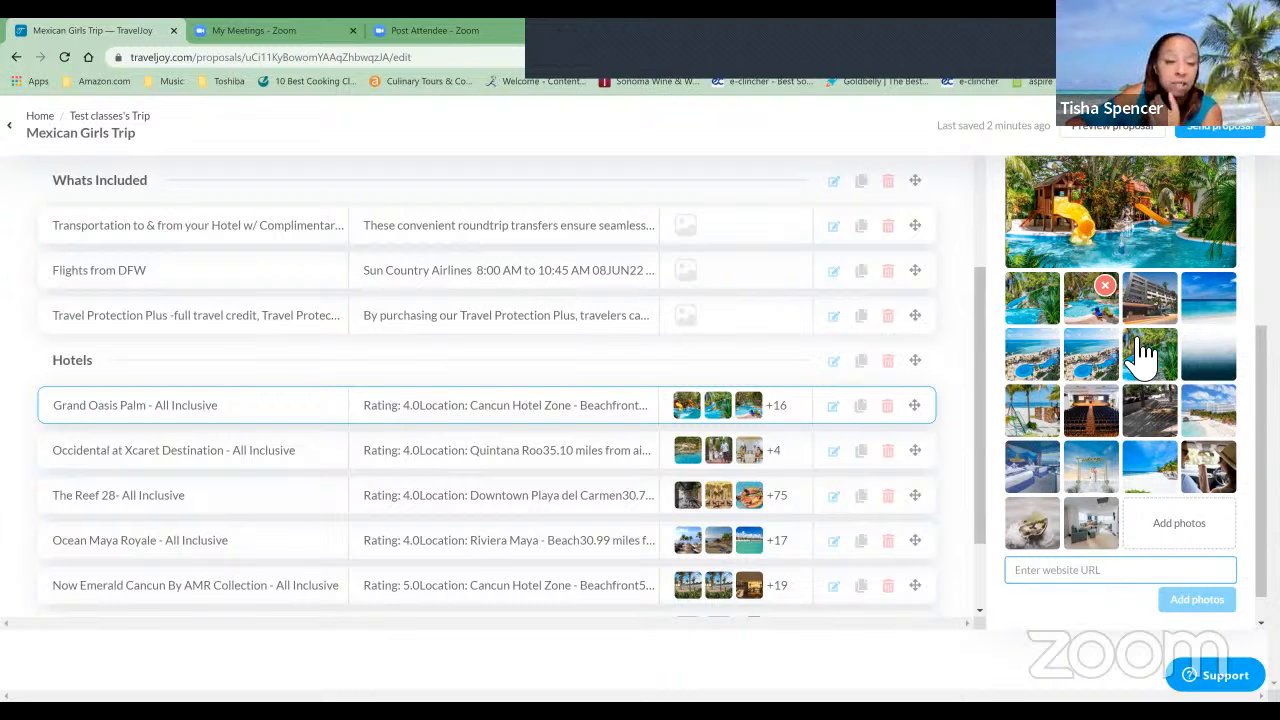
Step: Leave the proposal, copy the referral link from the invites page and return to the dashboard
click(38, 118)
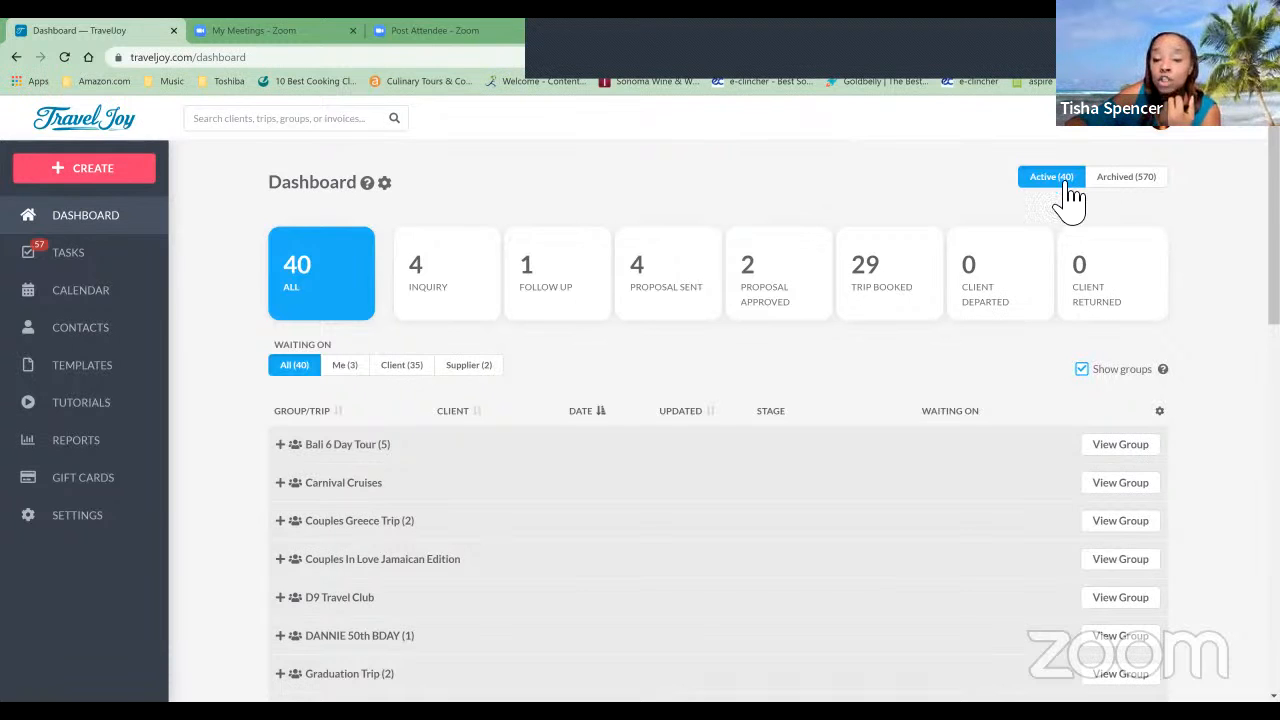
click(1130, 140)
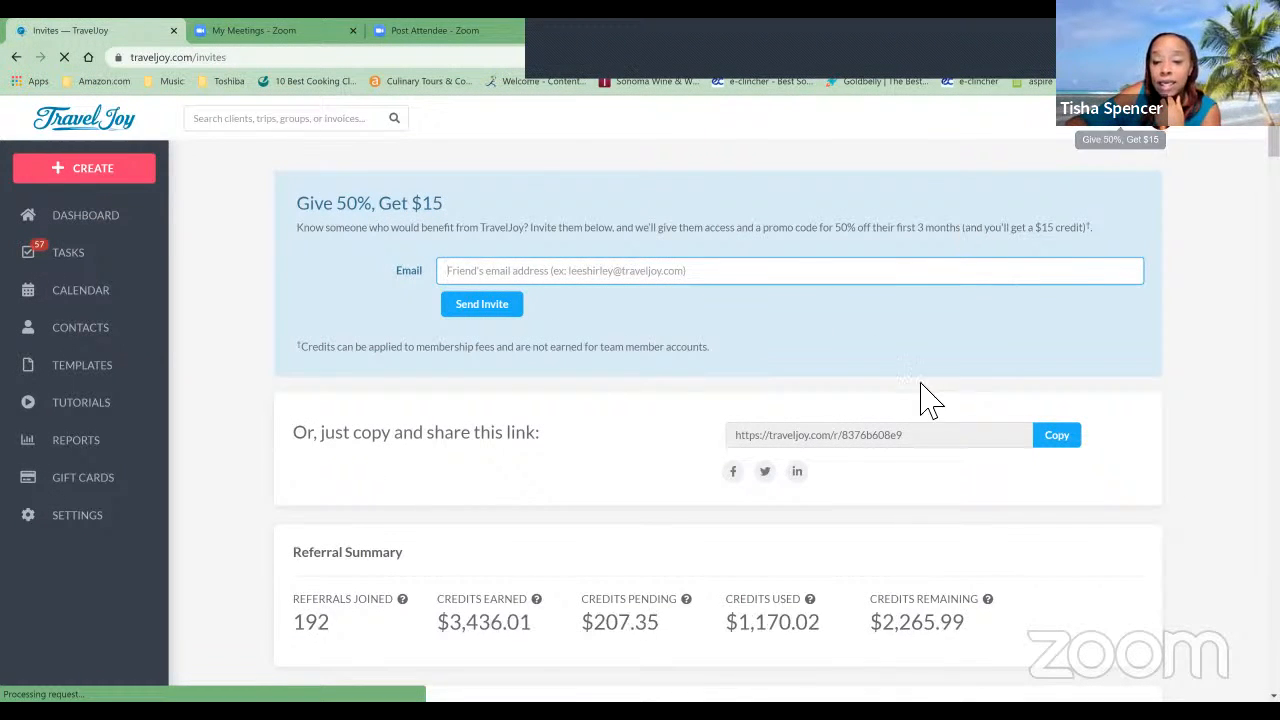
click(742, 445)
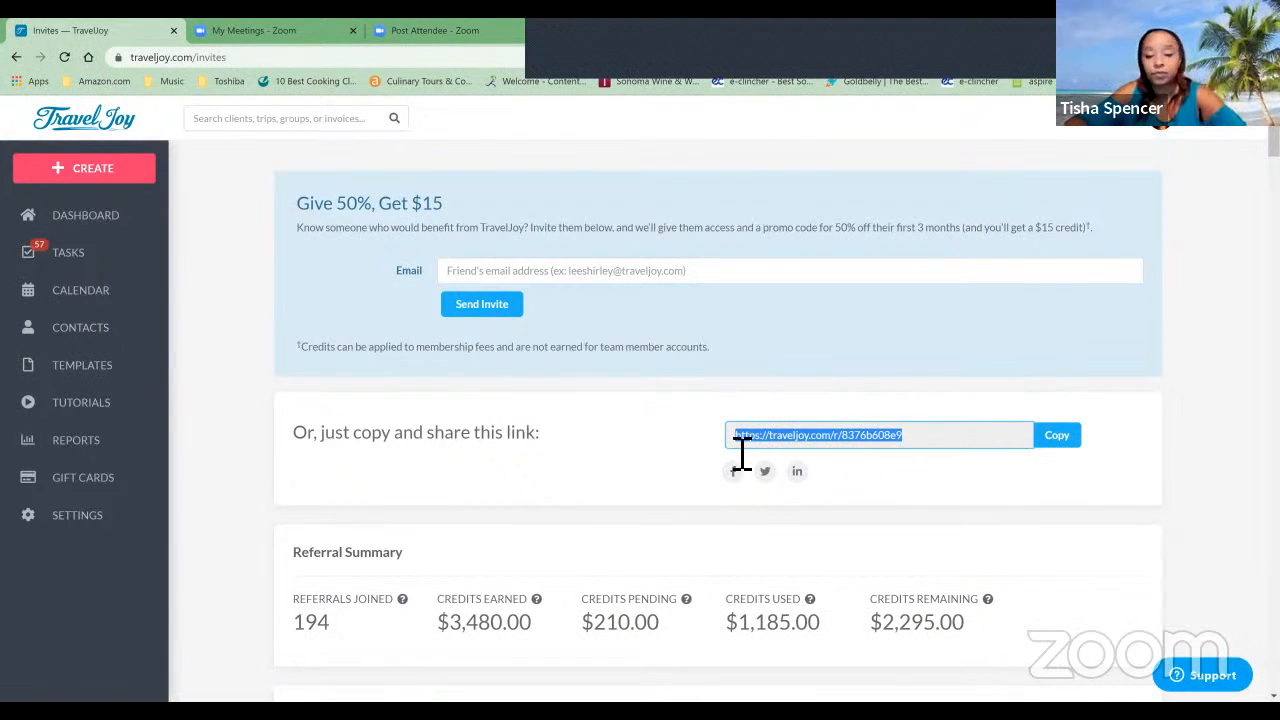
click(1063, 436)
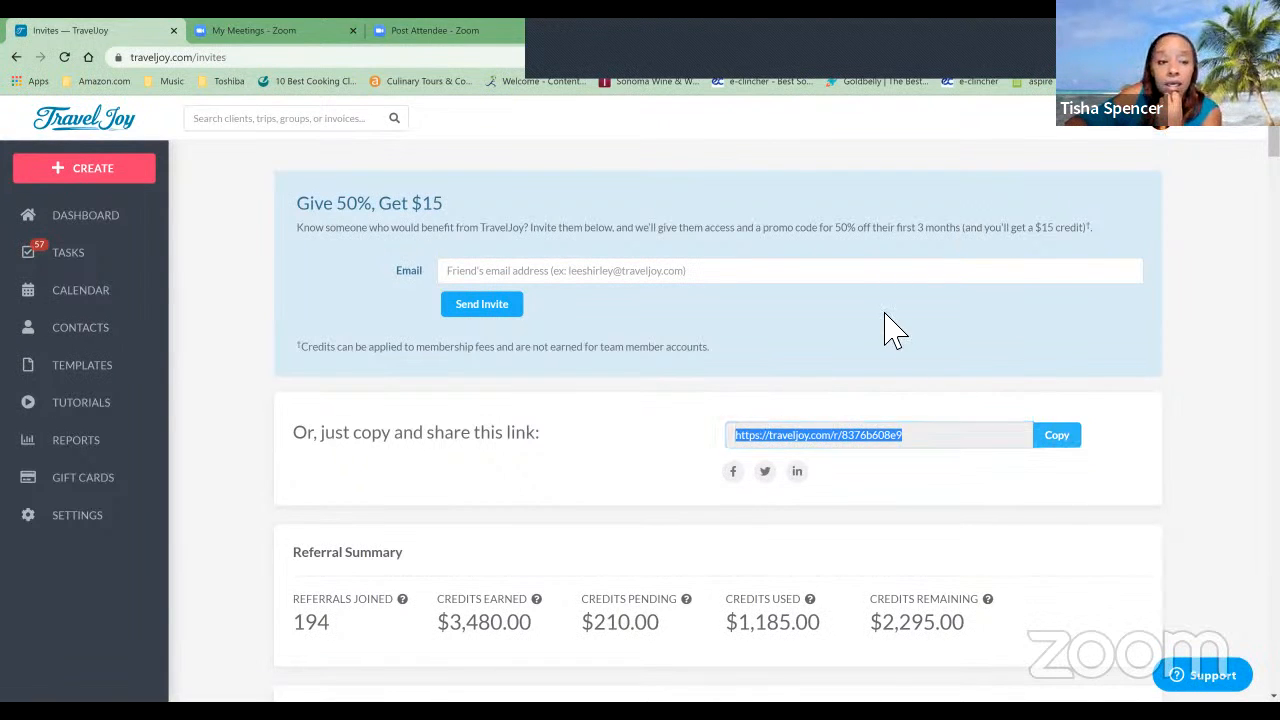
click(100, 125)
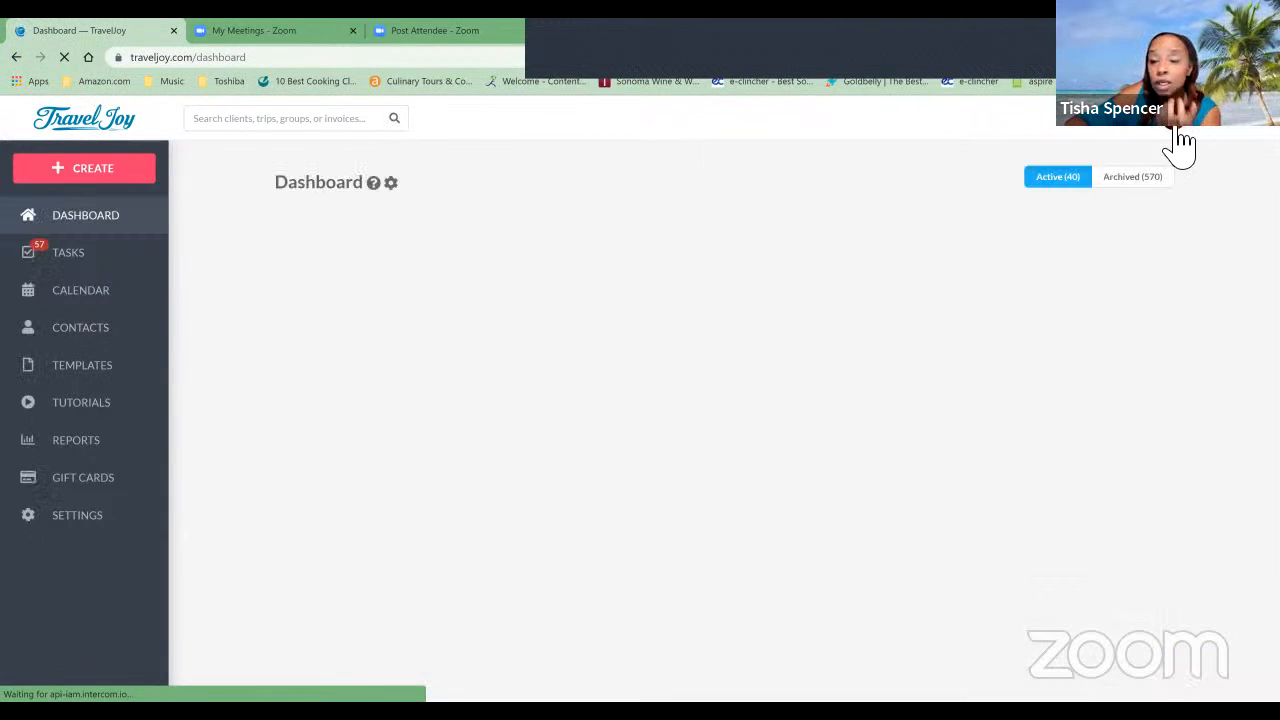